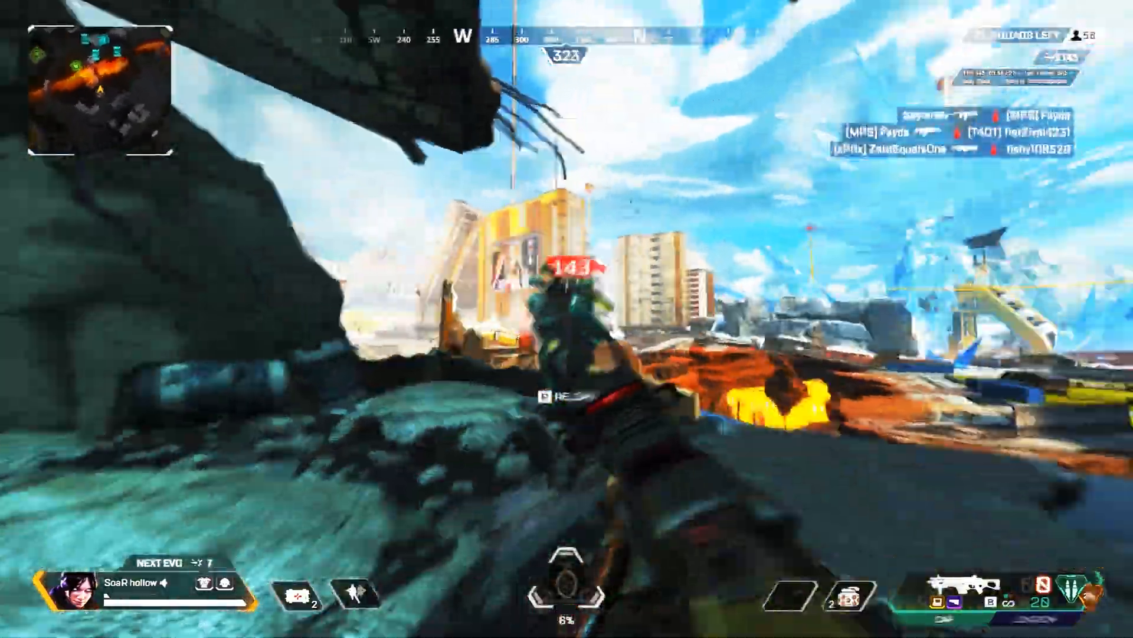
key("w")
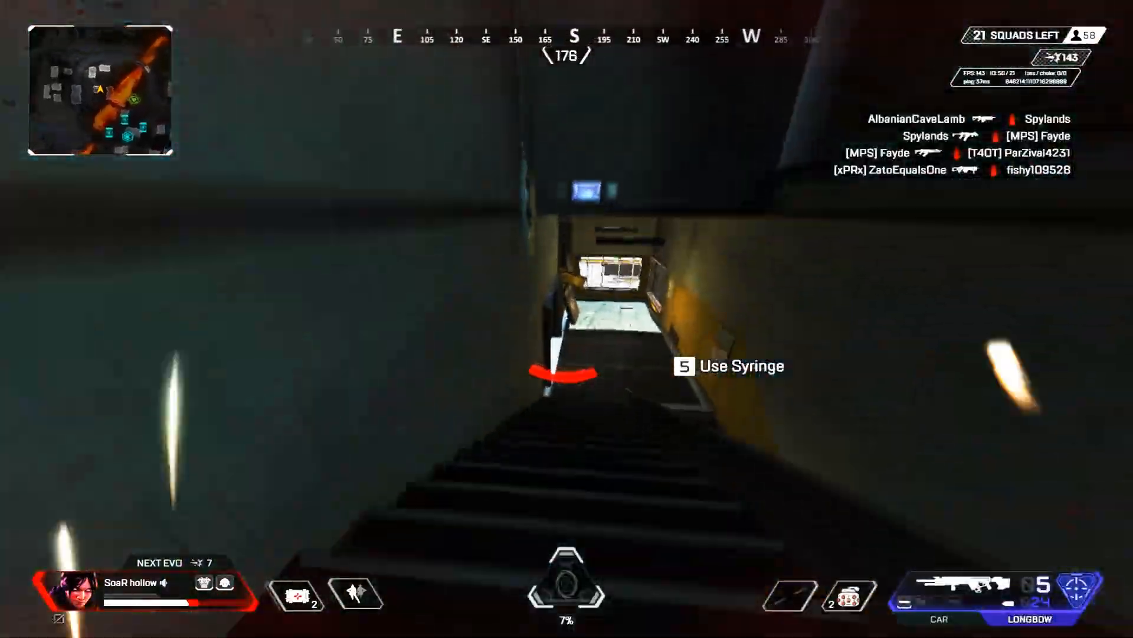
key("w")
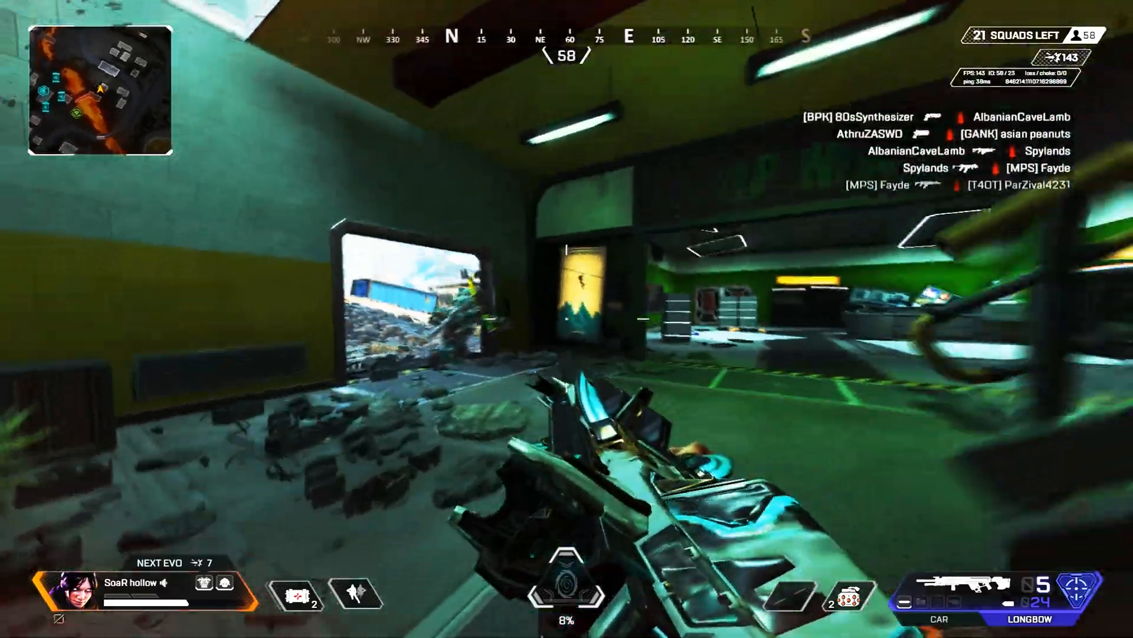
left_click(567, 318)
key("w")
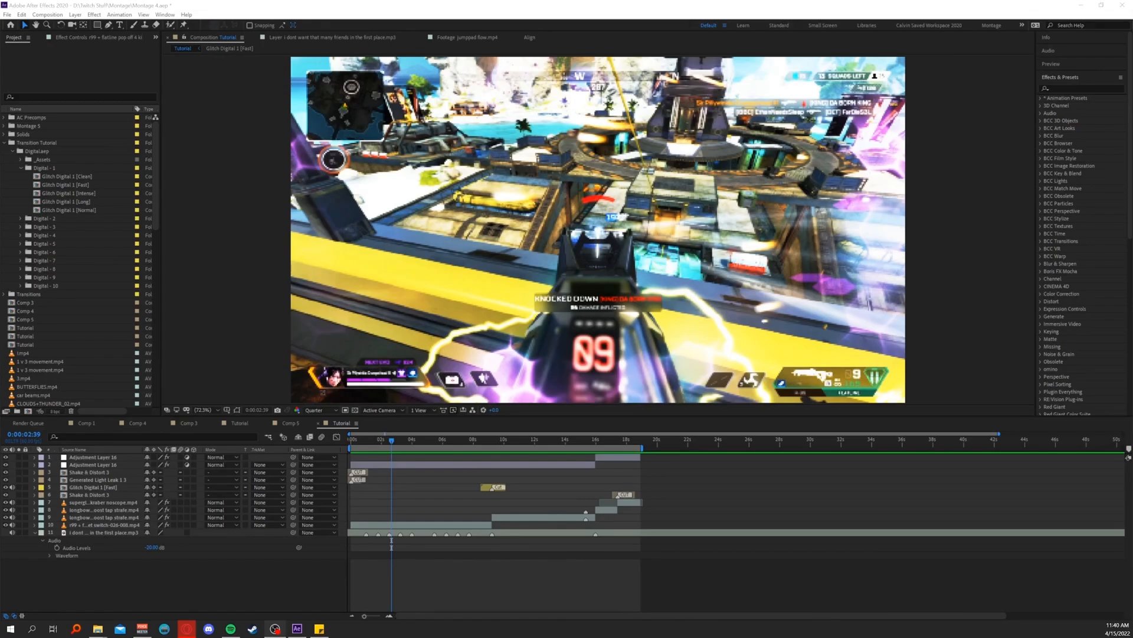
Bring up the setup notes, select the Google Drive link, and switch to Opera GX showing the Vastility Editing Files folder.
key("alt+Tab")
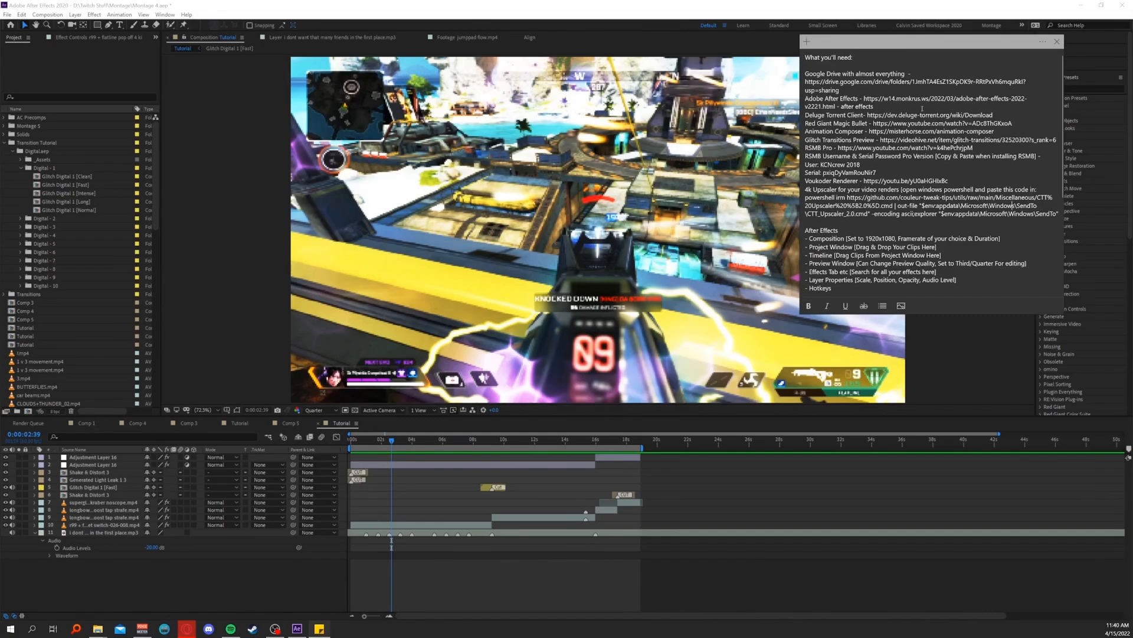
double_click(886, 81)
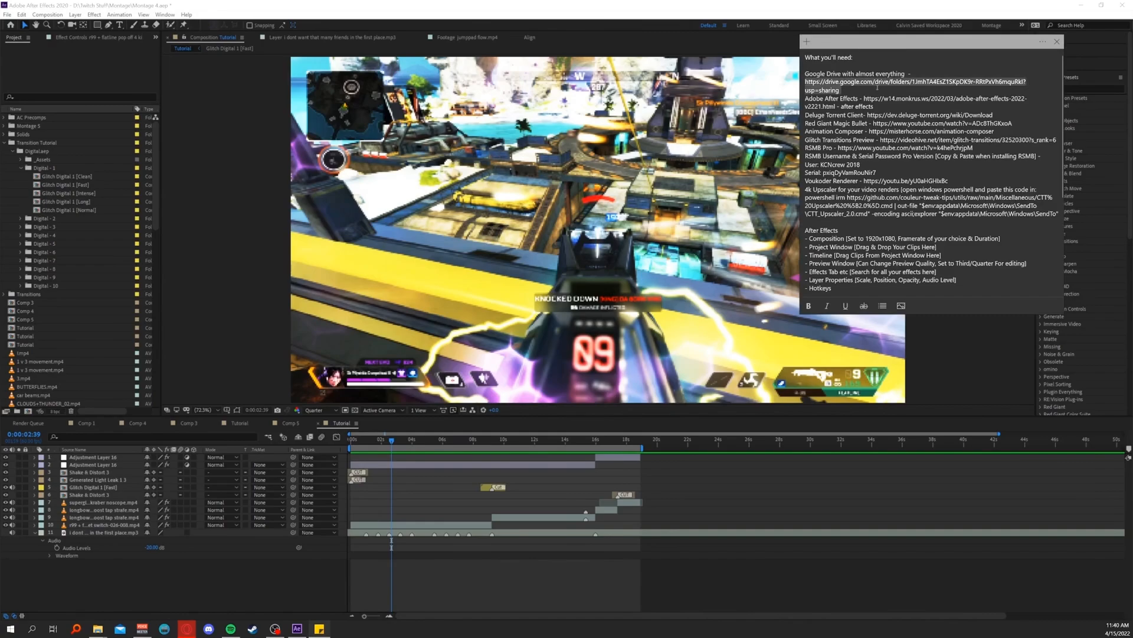
left_click(186, 629)
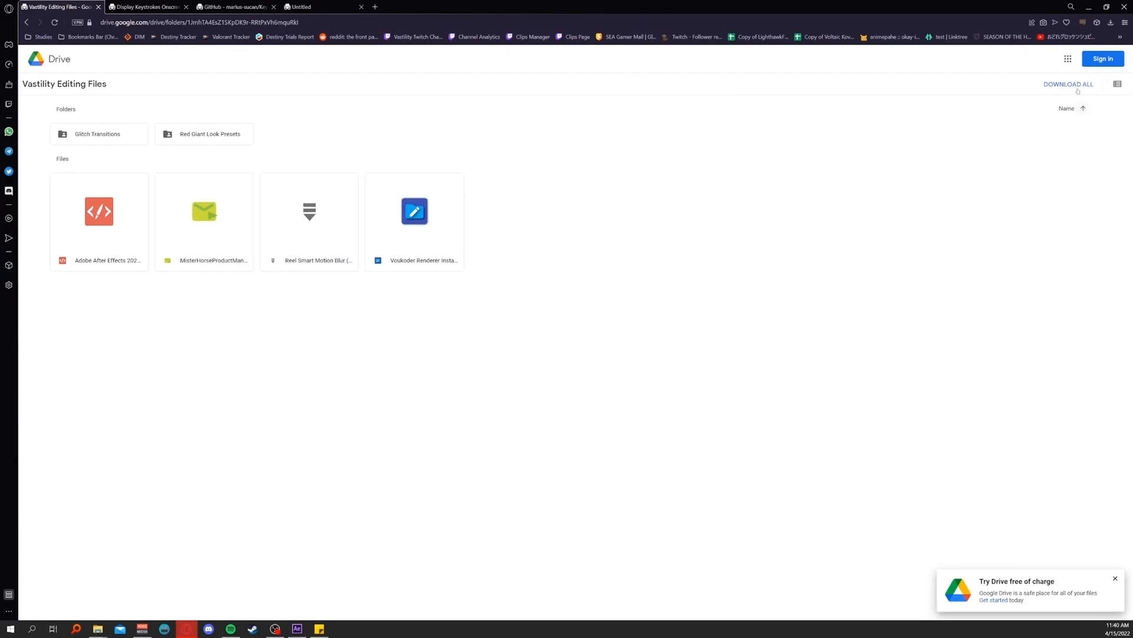
Switch to the downloaded Vastility Editing Files folder in File Explorer and bring up the extraction options for Reel Smart Motion Blur (RSMB) 6.0.1.zip.
mouse_move(97, 628)
left_click(158, 586)
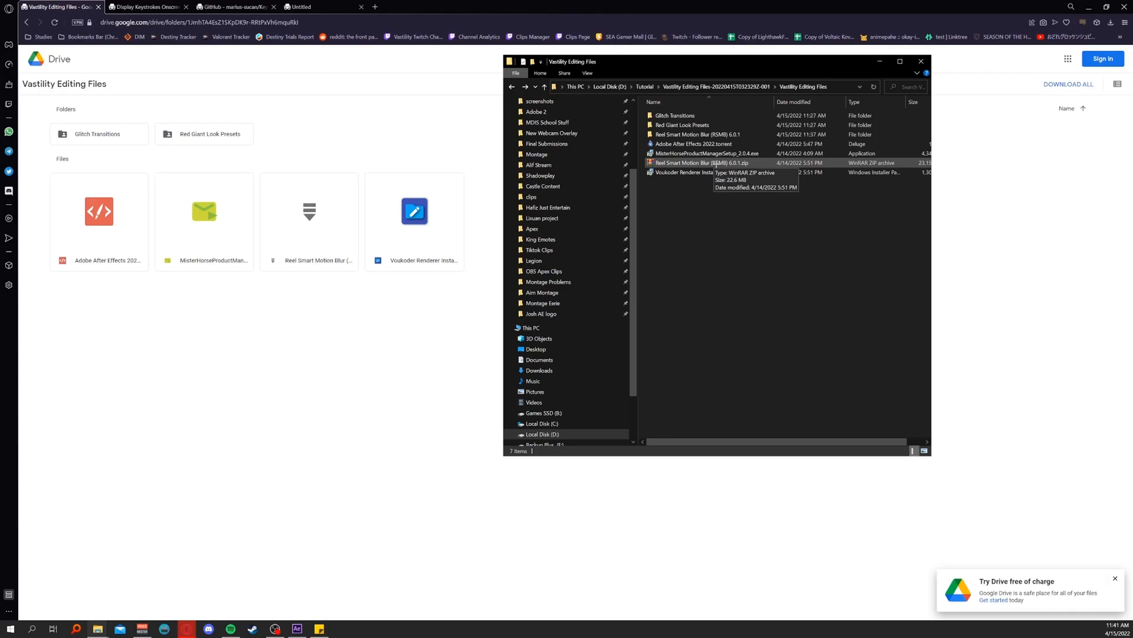
right_click(695, 161)
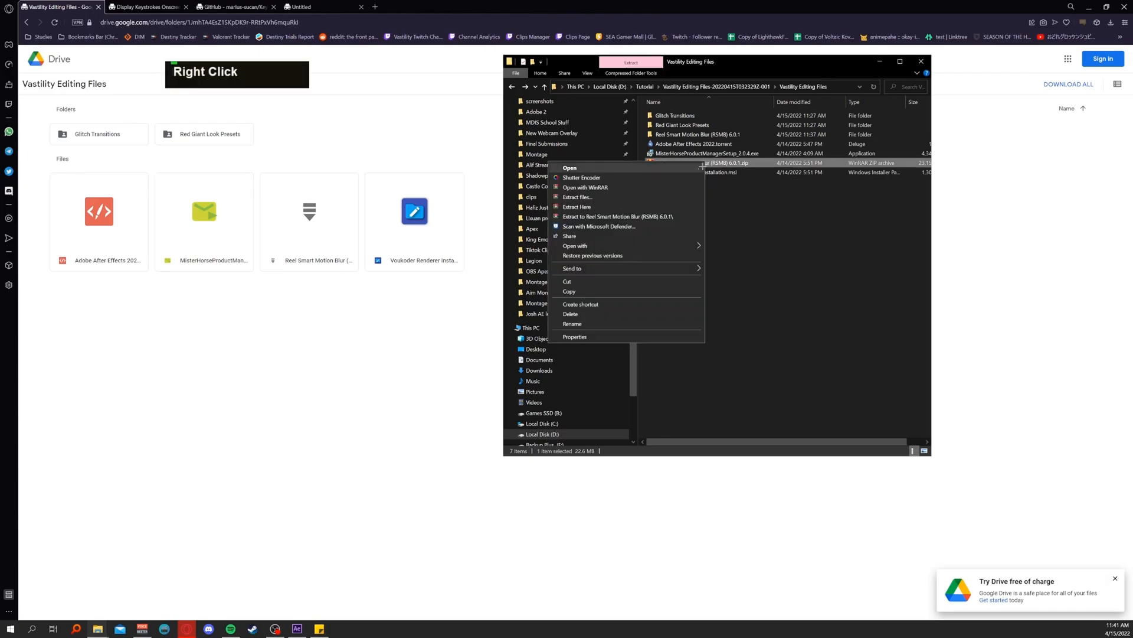
left_click(618, 199)
key("Return")
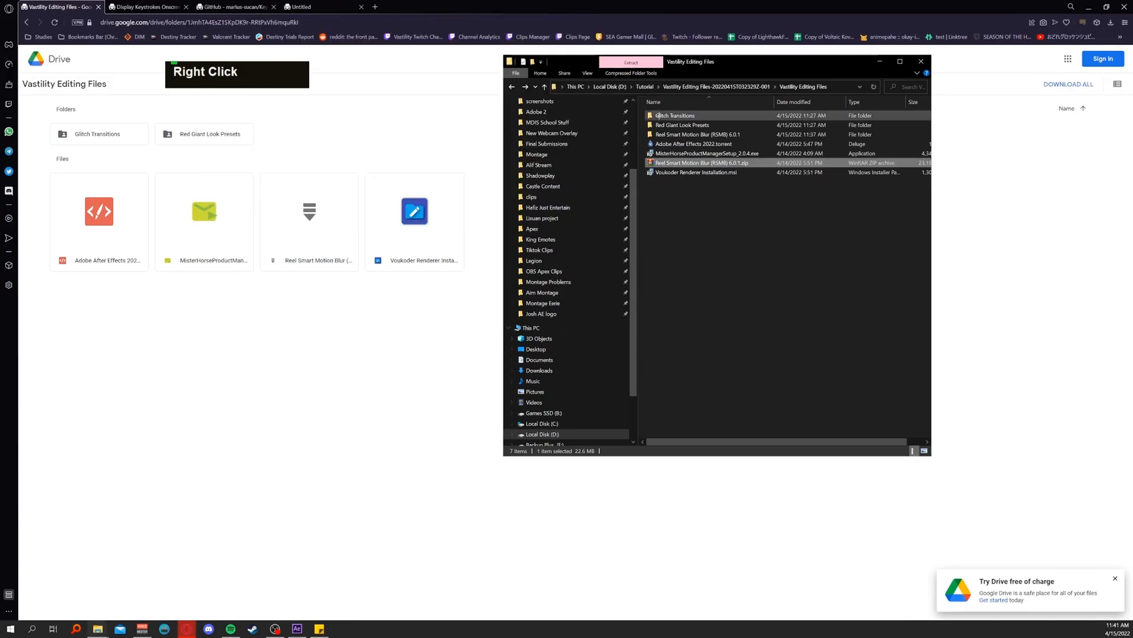
Open Read.txt from the inner Reel Smart Motion Blur (RSMB) 6.0.1 folder.
double_click(689, 134)
double_click(685, 117)
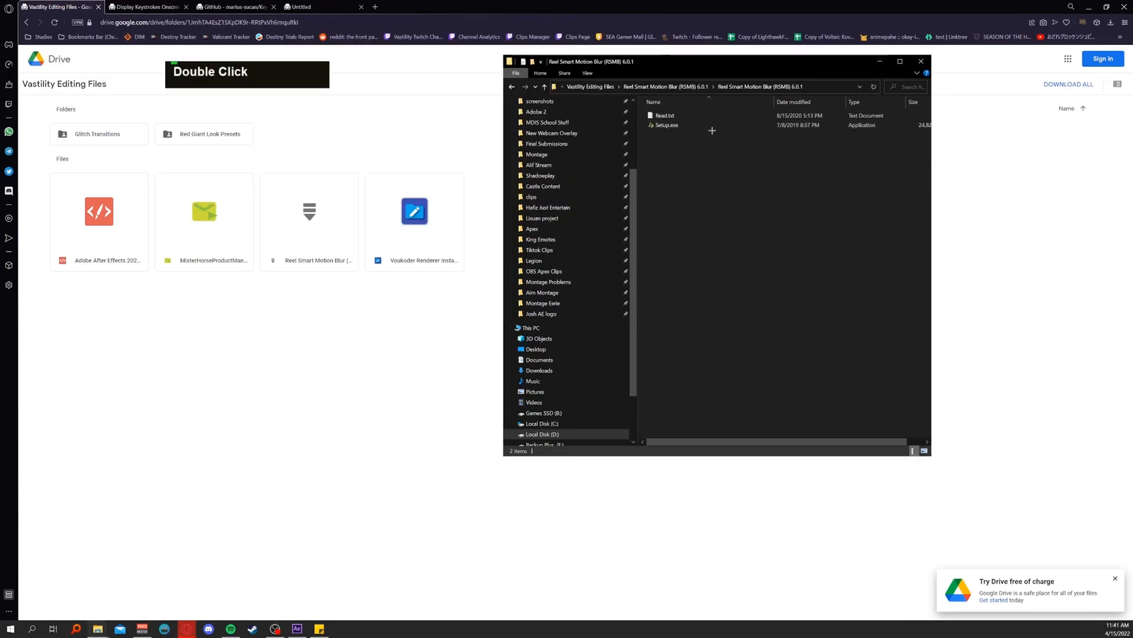
double_click(671, 115)
double_click(672, 115)
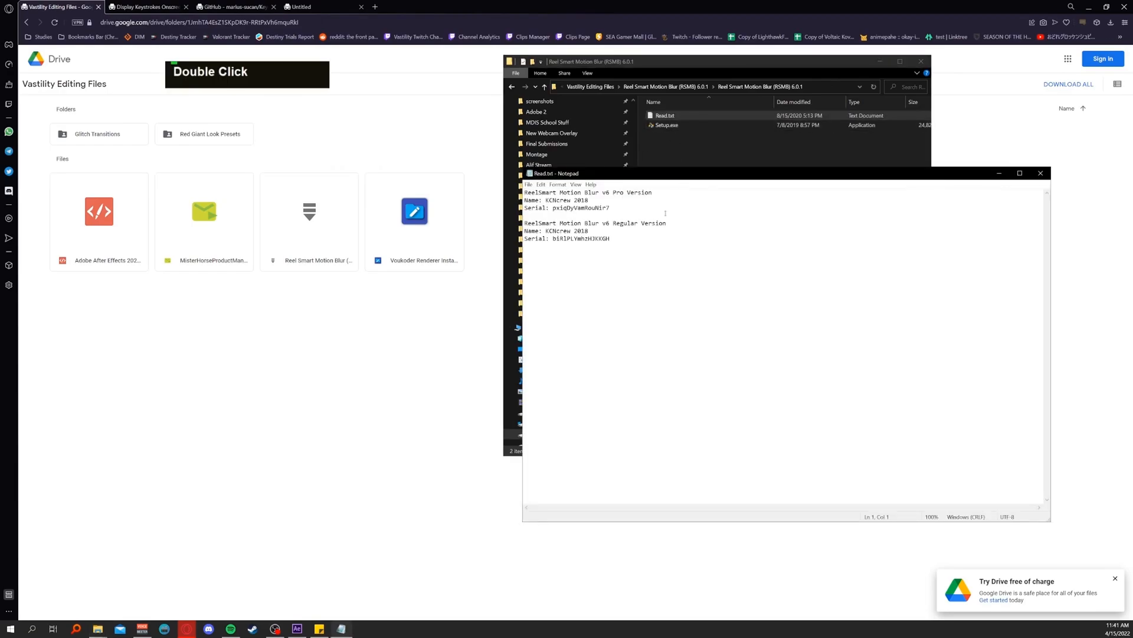
Highlight the Pro version's registration name and serial in Read.txt, and close the file.
left_click_drag(604, 197, 546, 200)
left_click_drag(614, 208, 545, 200)
left_click_drag(666, 223, 540, 200)
left_click_drag(611, 208, 553, 208)
left_click(613, 208)
left_click_drag(612, 208, 552, 207)
left_click(1041, 173)
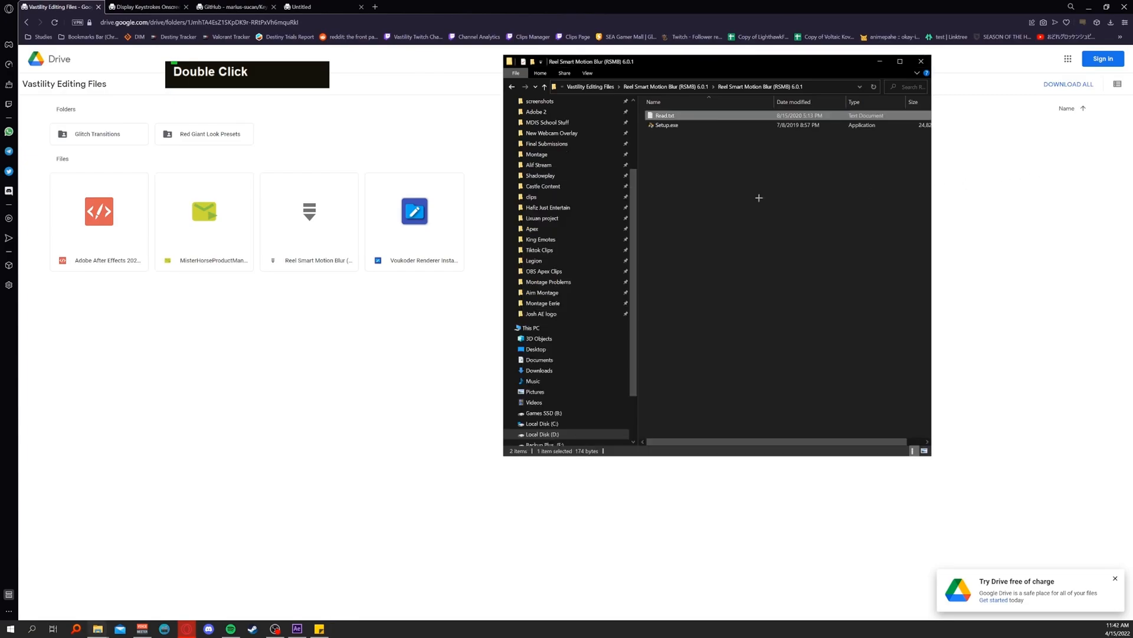
Return to the Vastility Editing Files folder and run Voukoder Renderer Installation.msi up to its destination folder page.
left_click(684, 87)
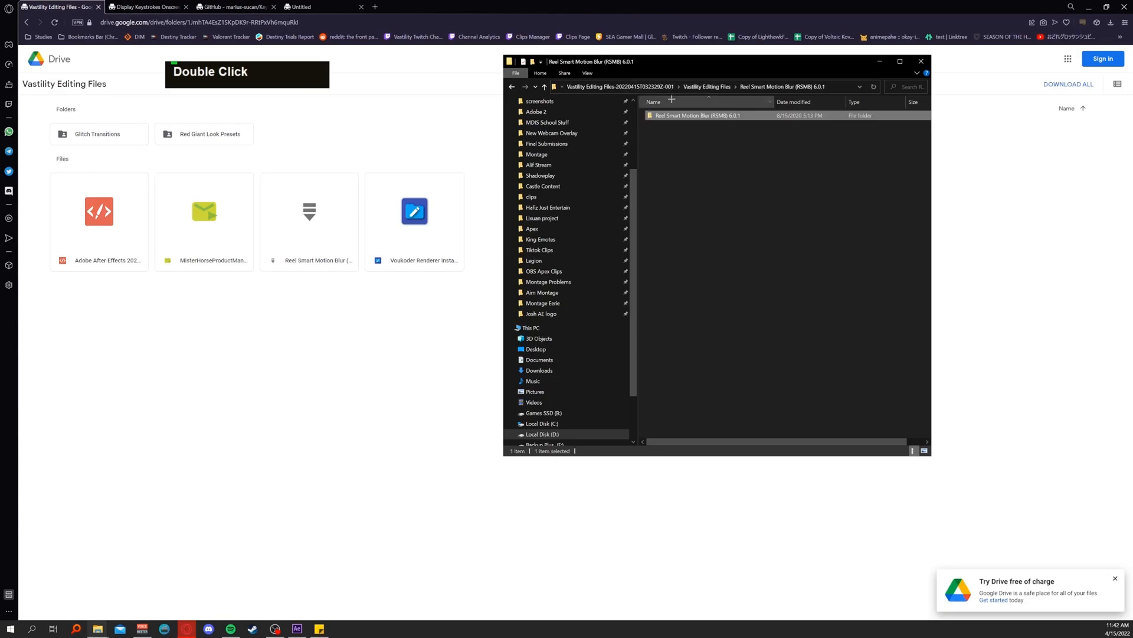
left_click(717, 88)
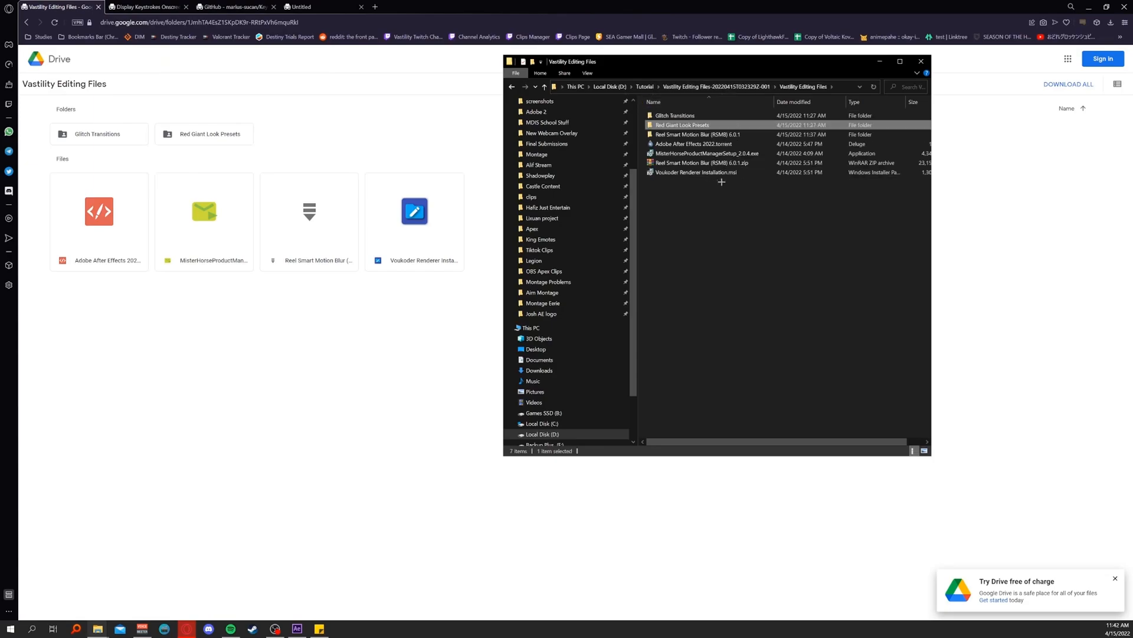
double_click(686, 173)
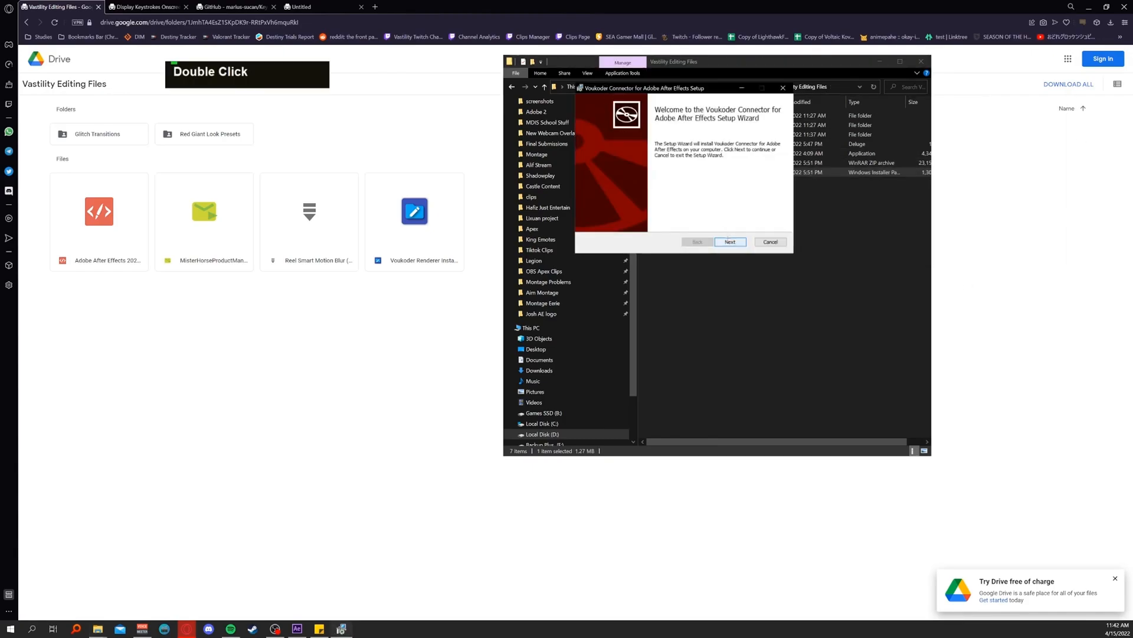
left_click(728, 240)
left_click(728, 241)
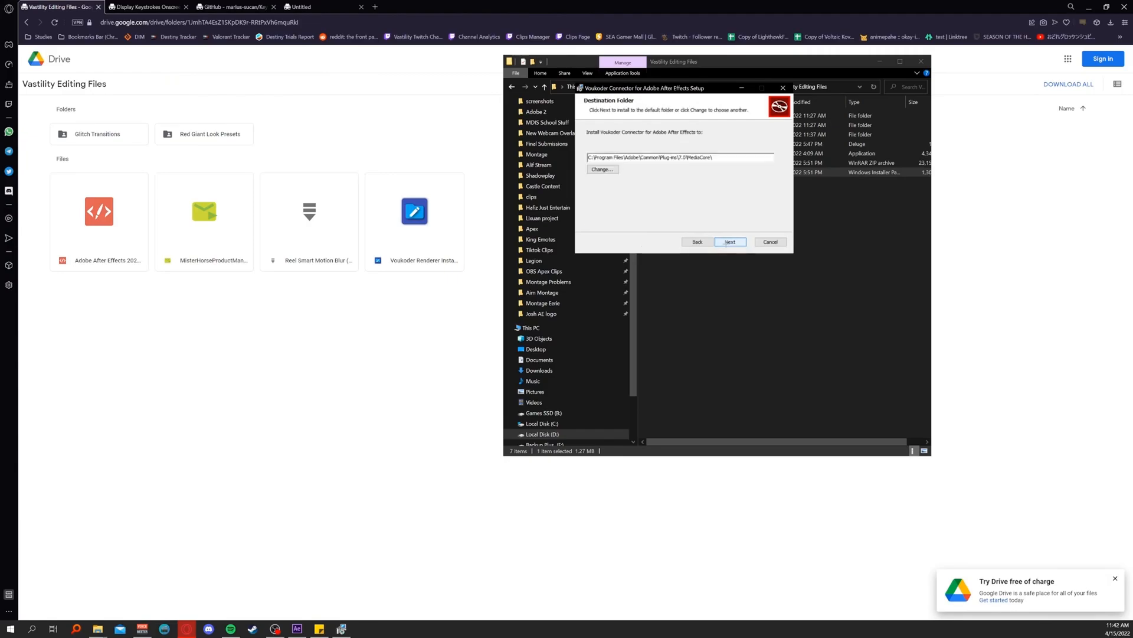
Check the Voukoder Connector destination path, advance to the ready-to-install page, and cancel the setup.
left_click_drag(589, 157, 659, 157)
left_click(723, 158)
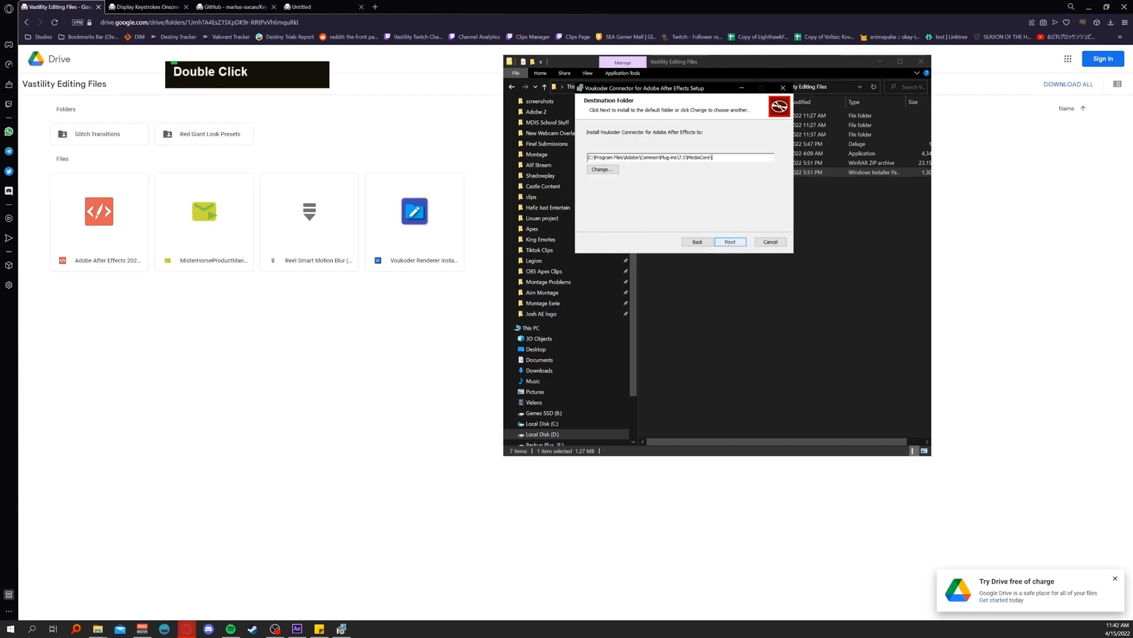
left_click(731, 243)
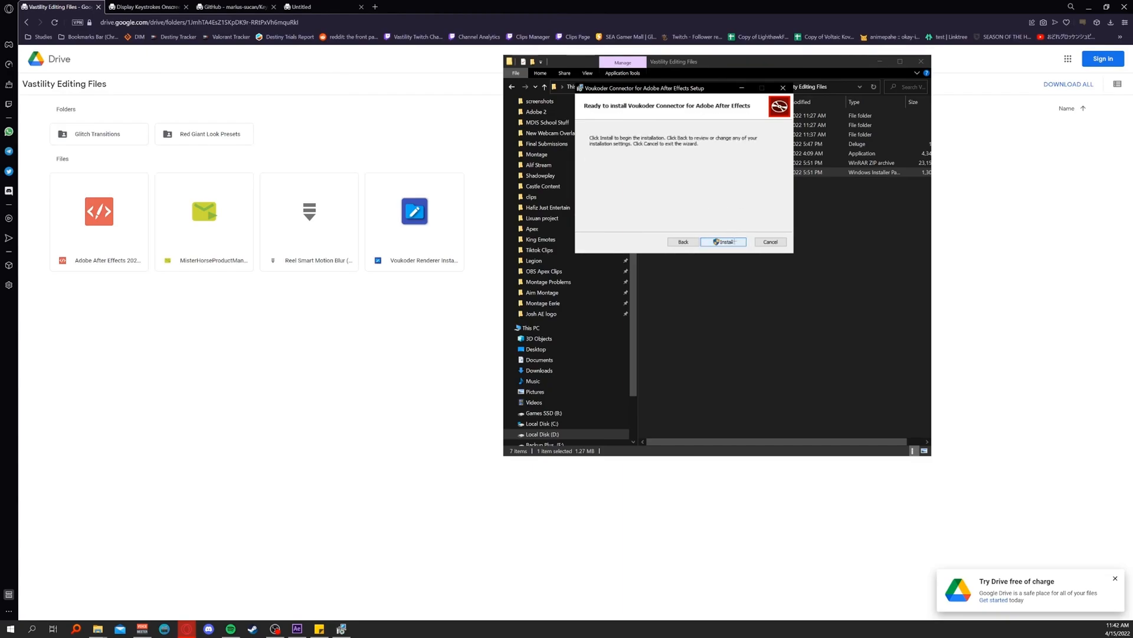
left_click(771, 242)
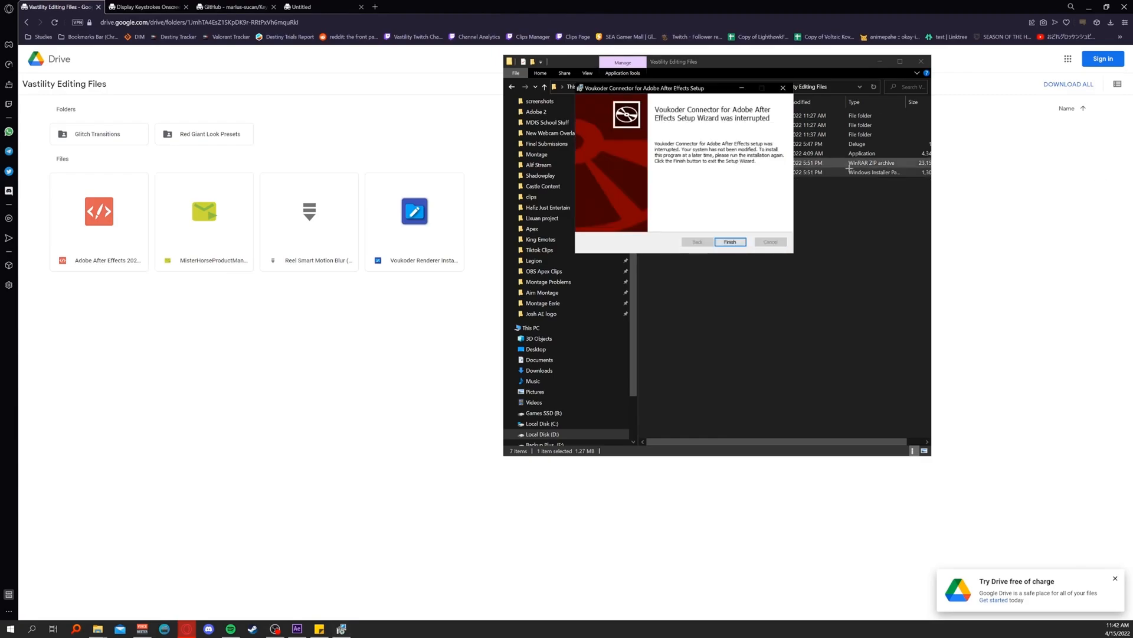
left_click(730, 242)
left_click(780, 224)
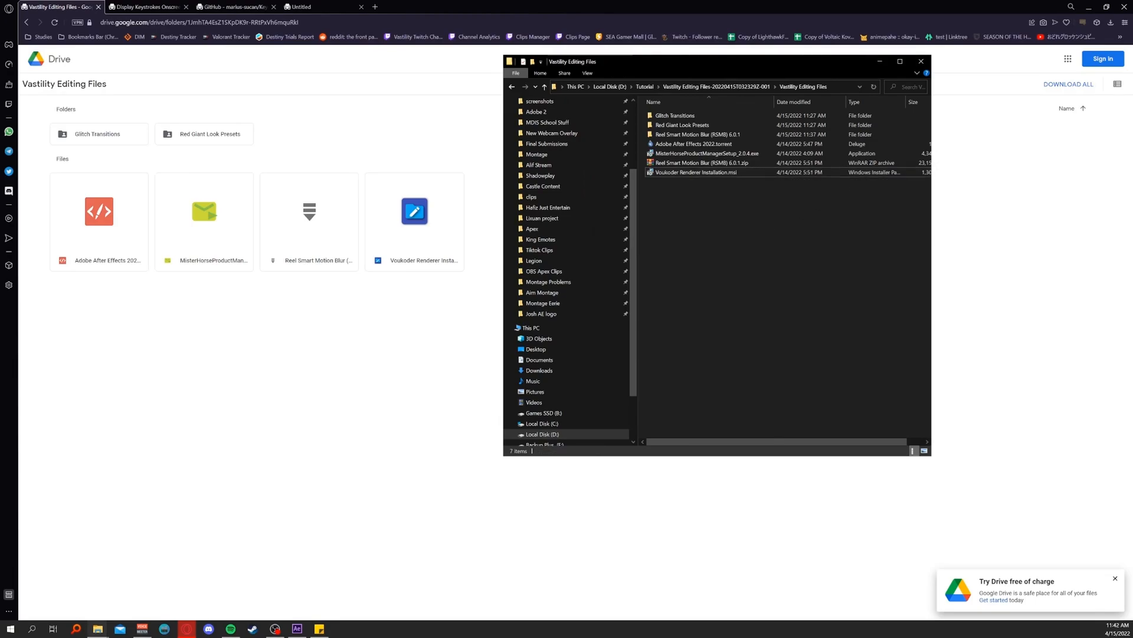
Bring up the setup notes and highlight the Voukoder Renderer, Animation Composer, and RSMB Pro links.
left_click(319, 628)
left_click(938, 181)
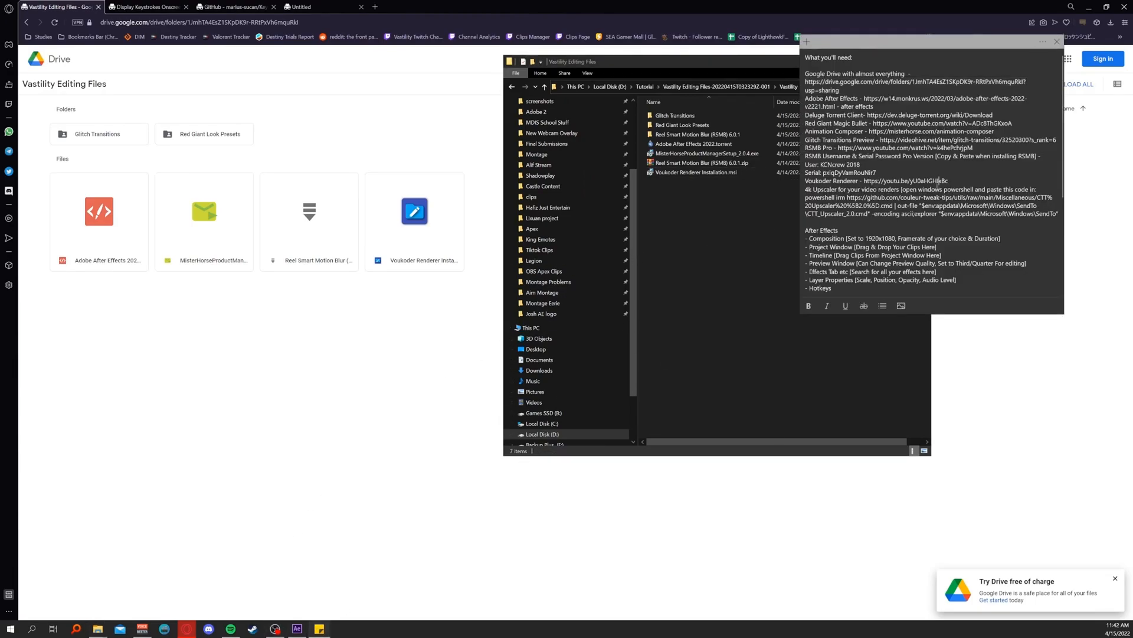
left_click_drag(948, 180, 865, 181)
left_click_drag(995, 131, 870, 131)
left_click(988, 153)
left_click_drag(988, 152, 880, 140)
left_click(959, 181)
Highlight the 4k Upscaler PowerShell command in the setup notes.
scroll(959, 181, "down", 3)
scroll(960, 181, "up", 3)
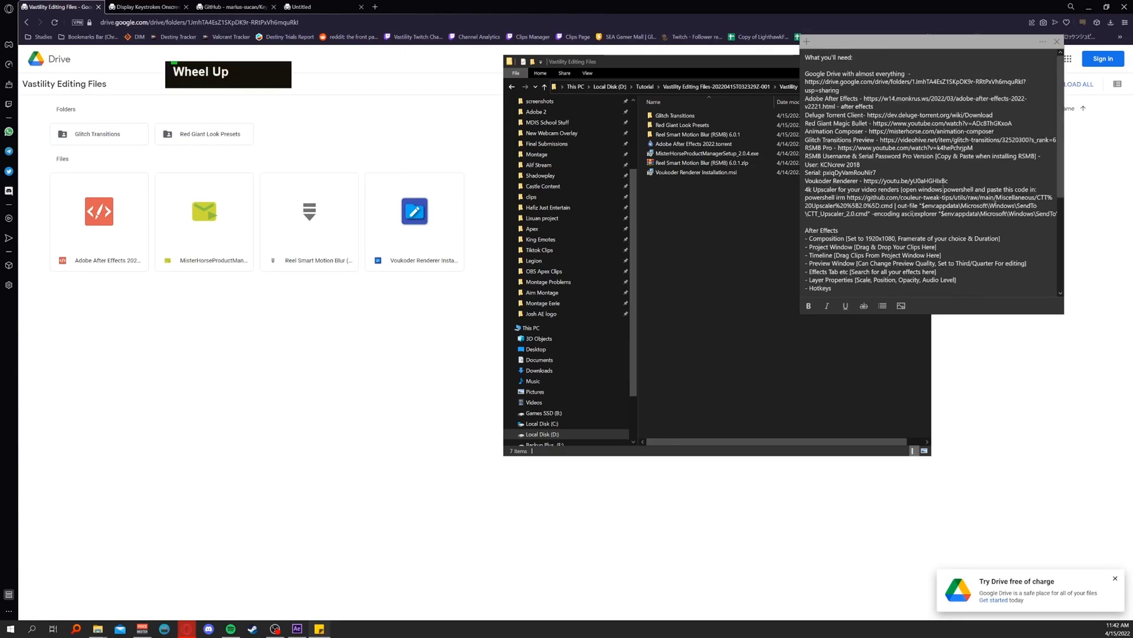
left_click_drag(902, 189, 1053, 214)
left_click_drag(968, 221, 954, 222)
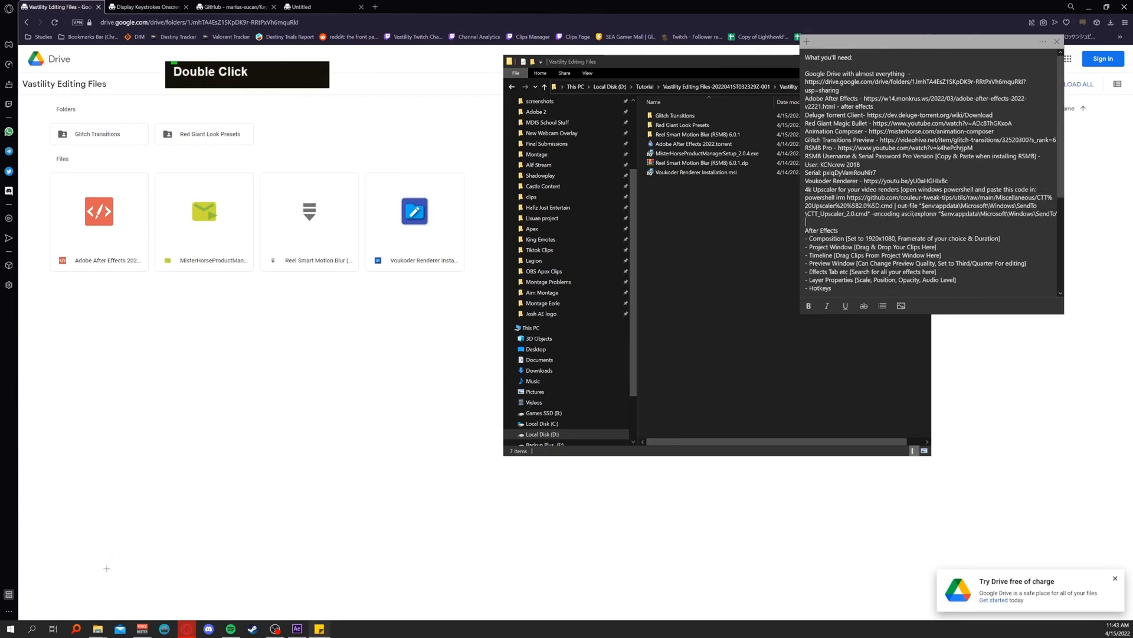
Search Windows for "power" and launch Windows PowerShell.
left_click(31, 628)
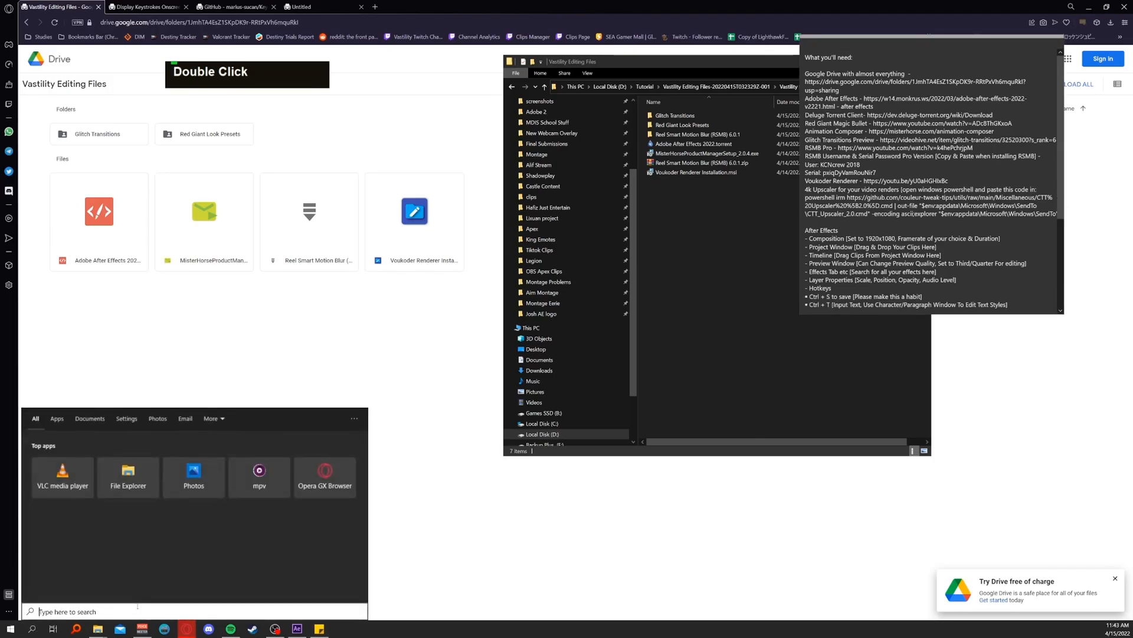
type("power")
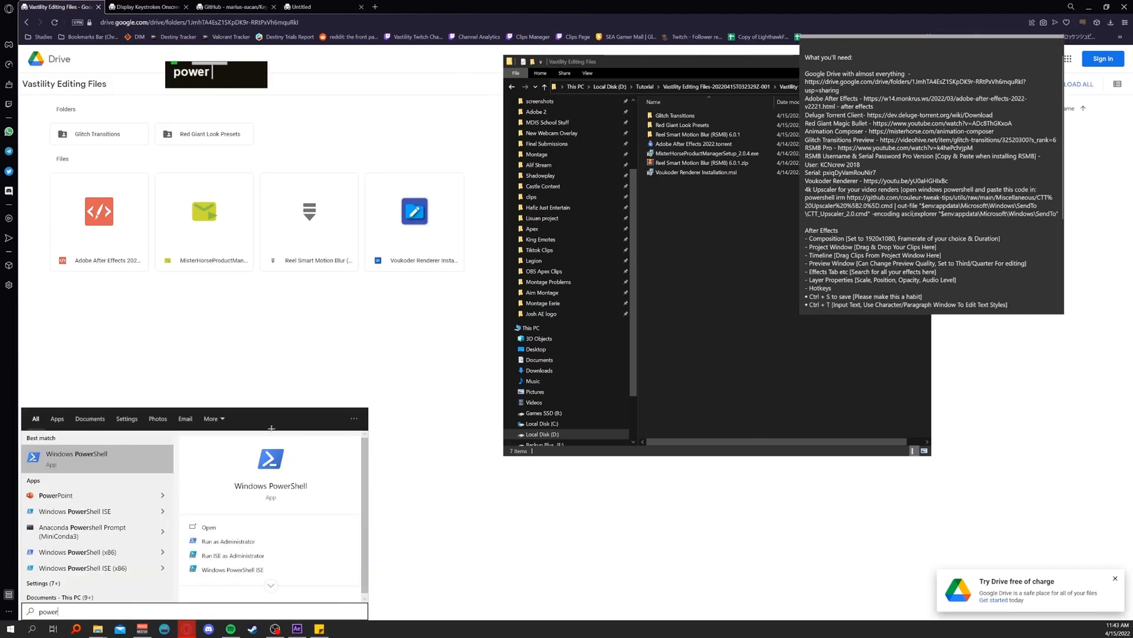
left_click(135, 460)
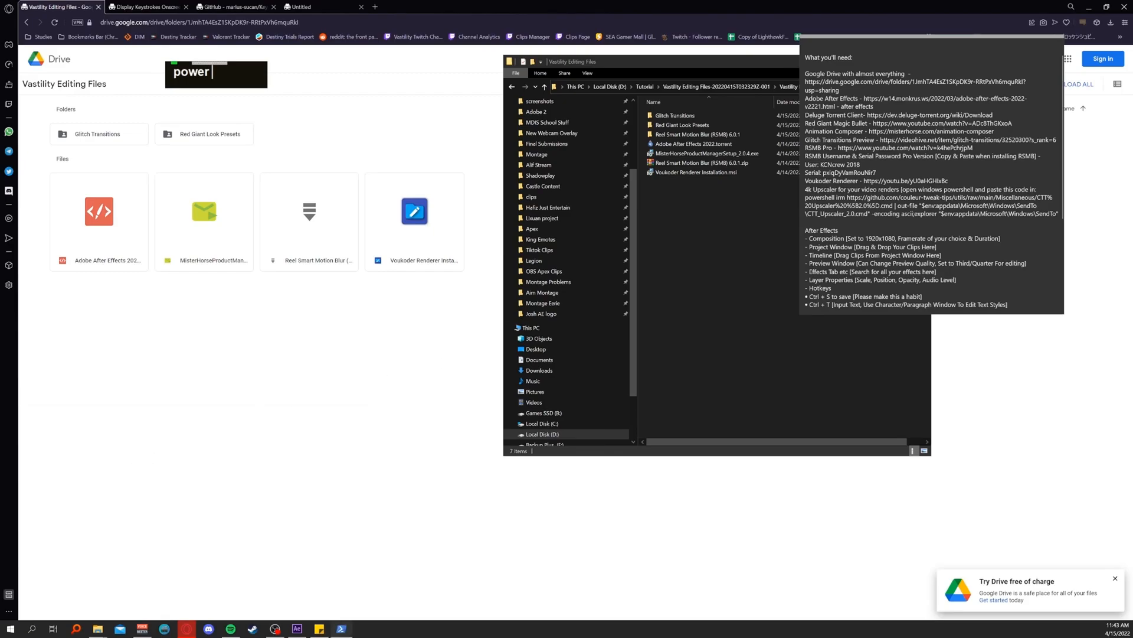
Widen the notes window and copy the complete 4k Upscaler PowerShell command.
left_click(874, 58)
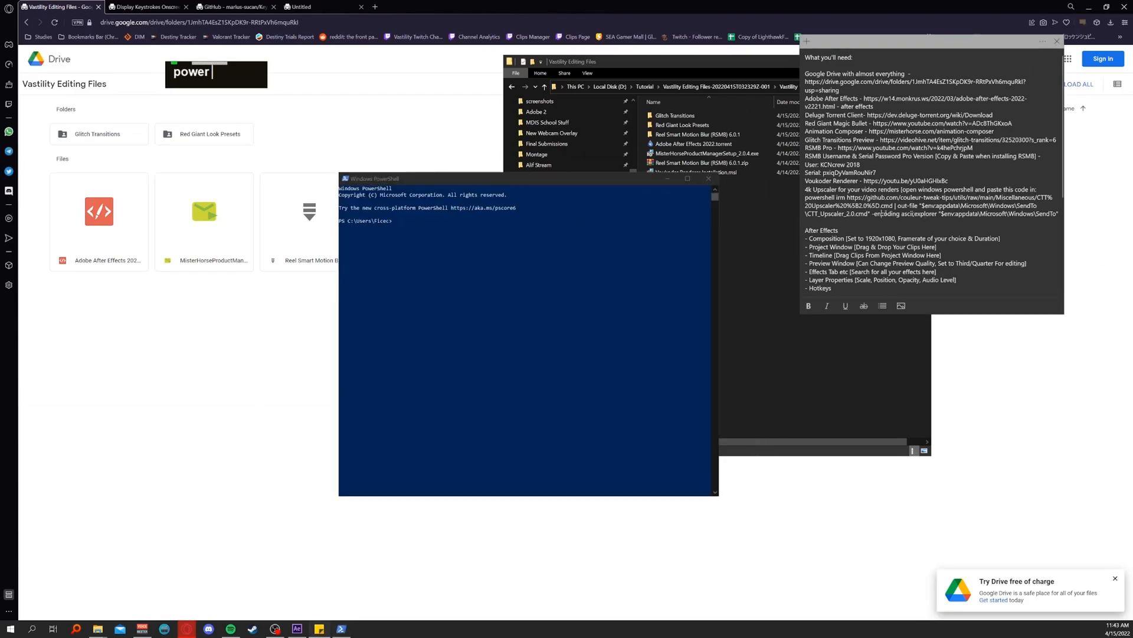
scroll(874, 58, "down", 5)
scroll(965, 214, "up", 5)
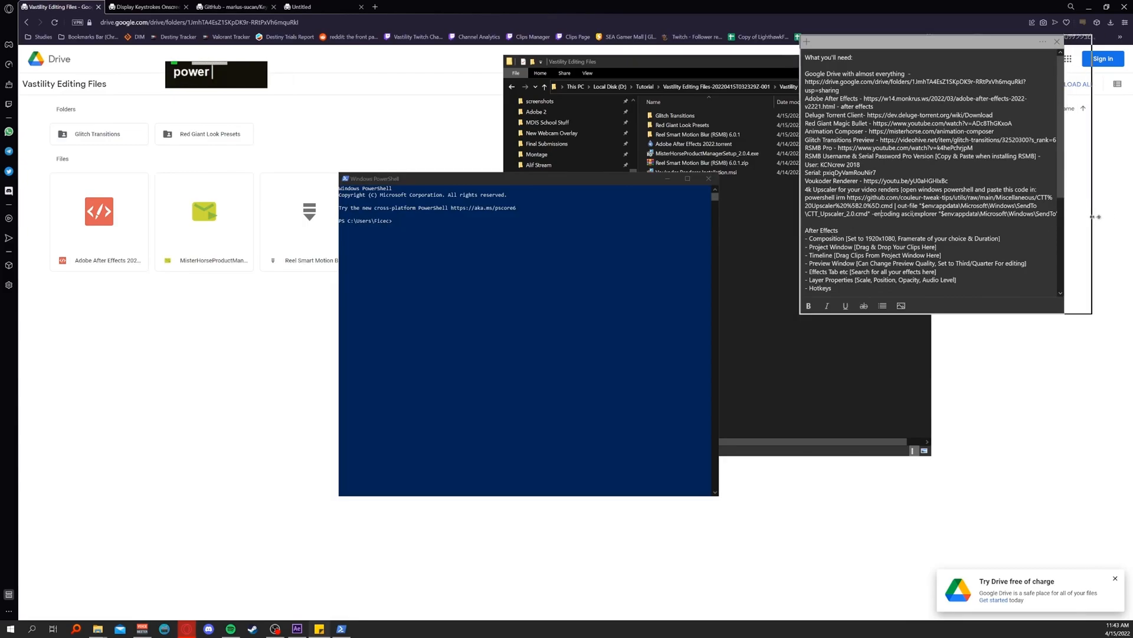
left_click_drag(1062, 214, 1110, 212)
left_click_drag(1026, 201, 805, 180)
key("ctrl+c")
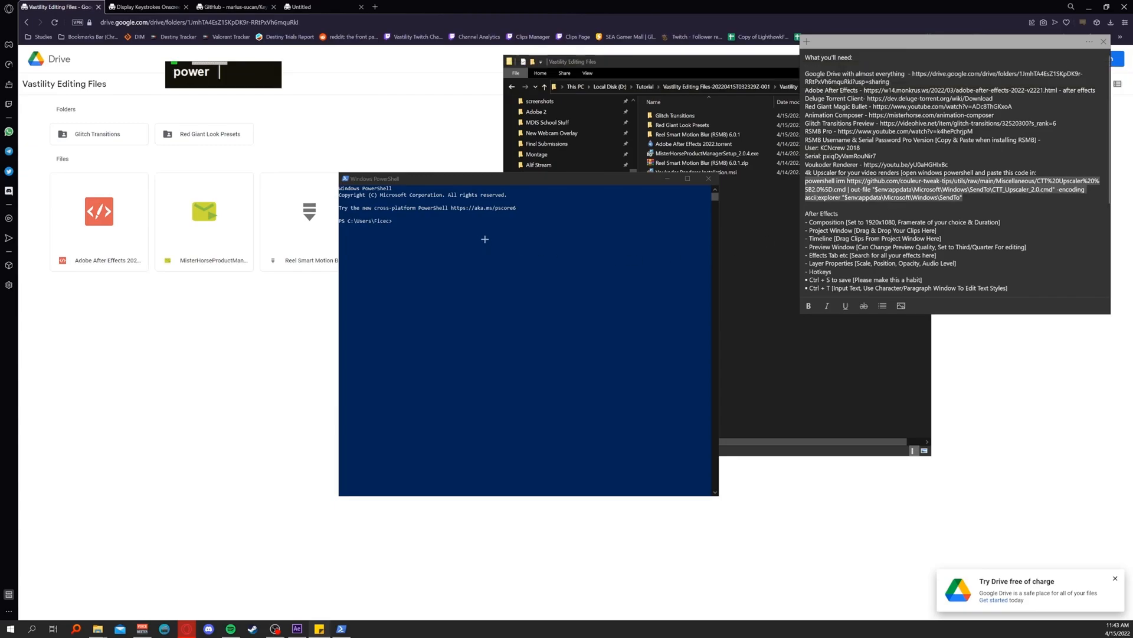
Paste the copied 4k Upscaler command into Windows PowerShell and run it.
left_click(401, 220)
key("ctrl+v")
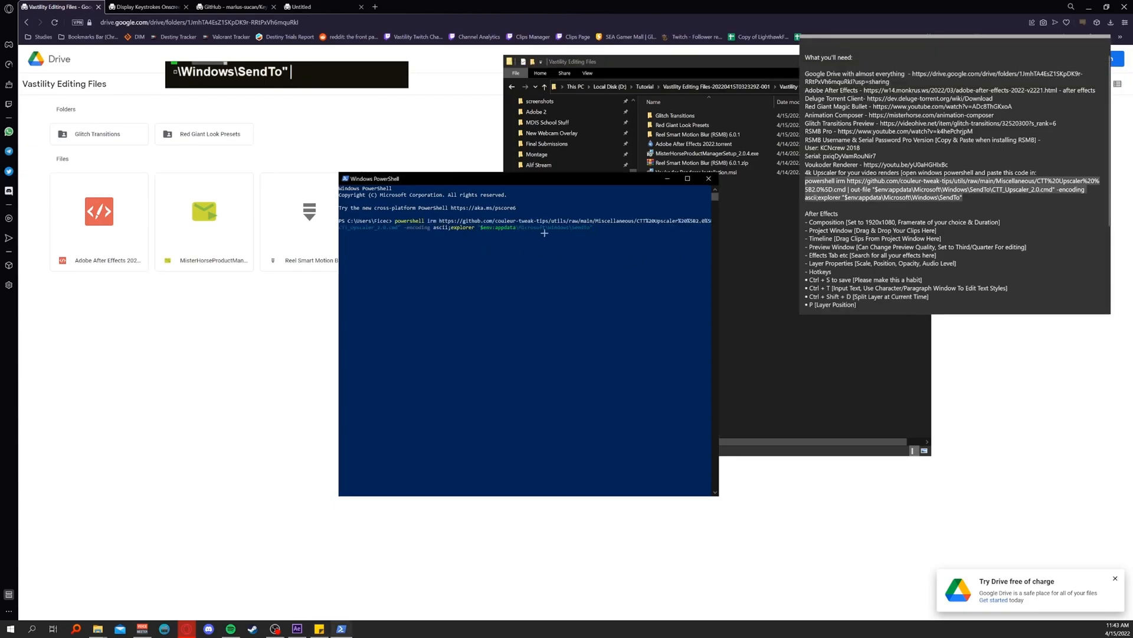
key("Return")
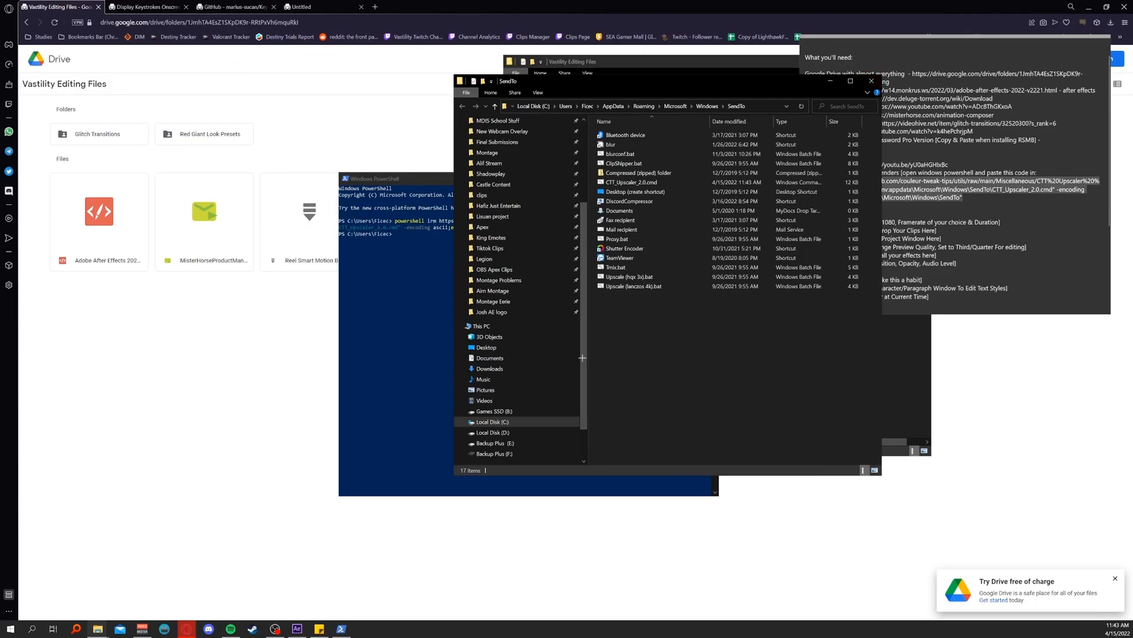
Check the SendTo folder for CTT_Upscaler_2.0.cmd and close the folder window.
left_click(375, 291)
left_click(762, 346)
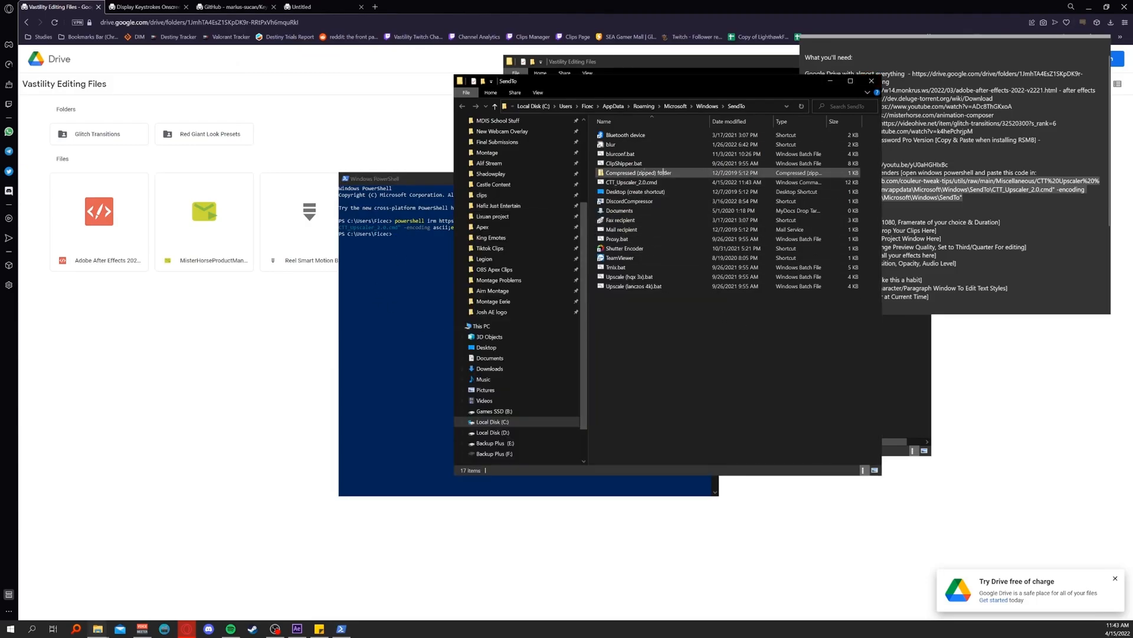
left_click(396, 260)
left_click(771, 342)
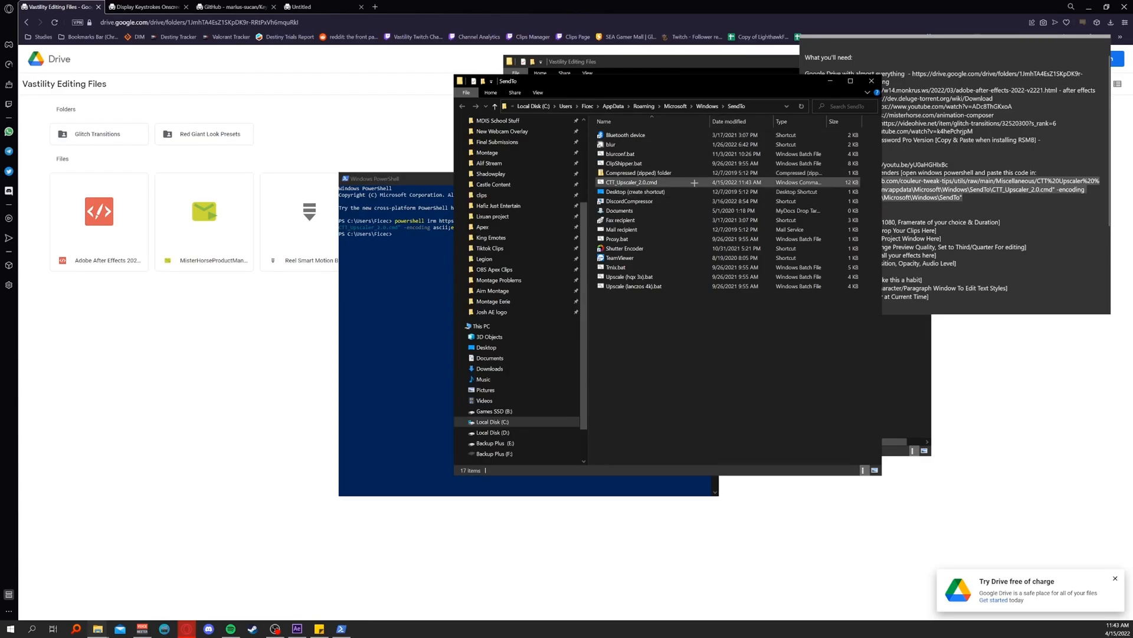
left_click(871, 81)
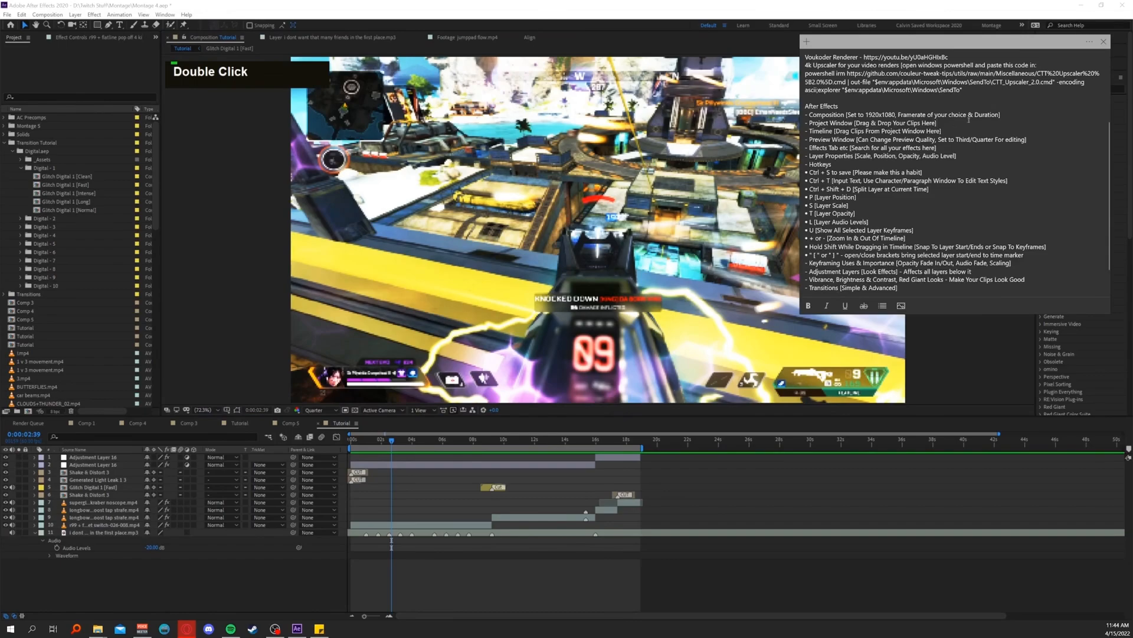
Switch to After Effects and review the Composition and Project Window entries in the notes.
left_click(1006, 113)
left_click(987, 124)
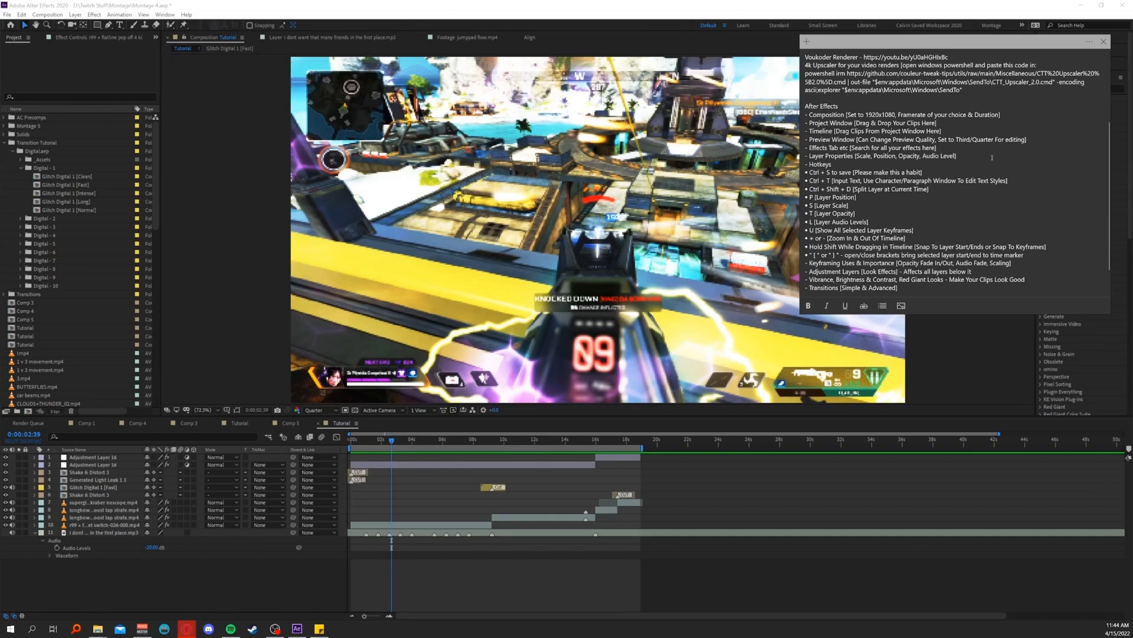
Bring After Effects to the front and create a new empty project.
left_click(176, 6)
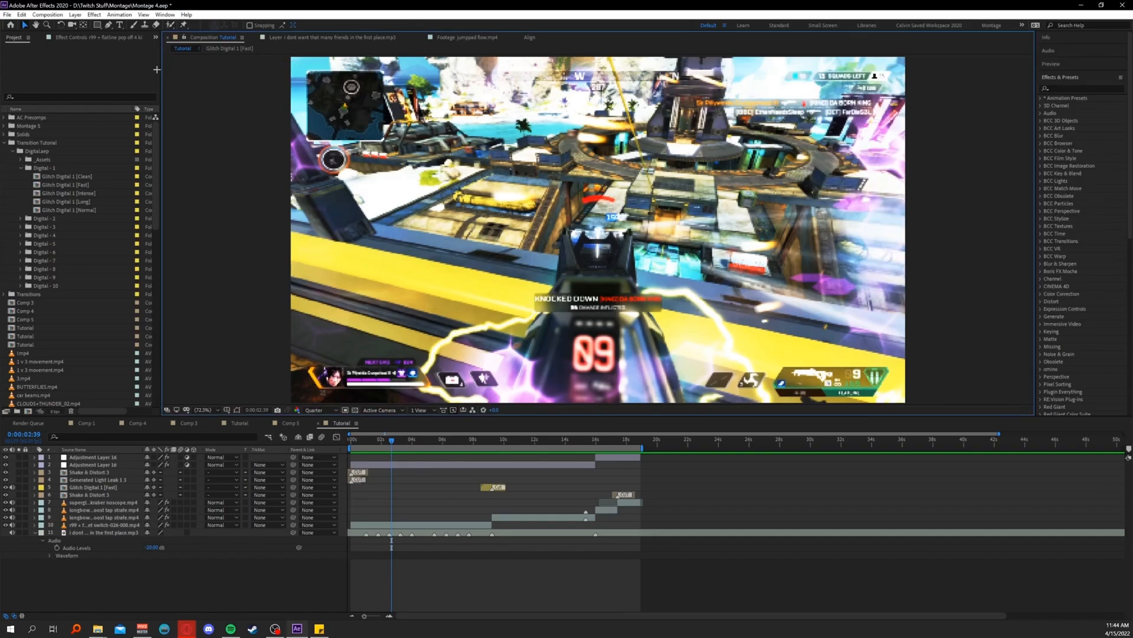
left_click(7, 14)
mouse_move(71, 32)
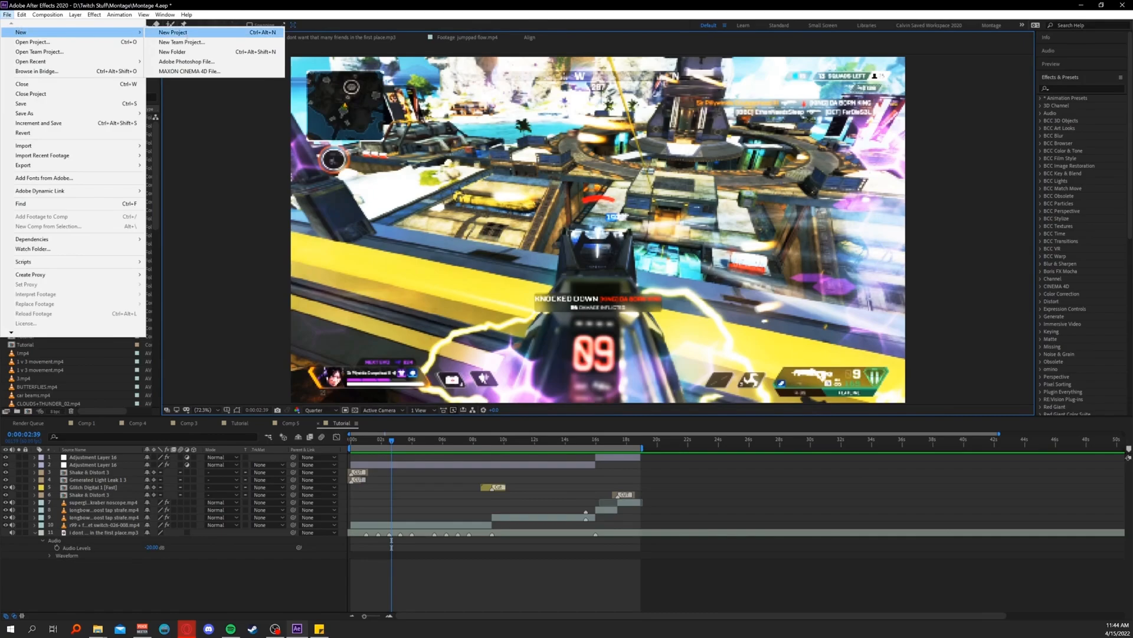
left_click(173, 32)
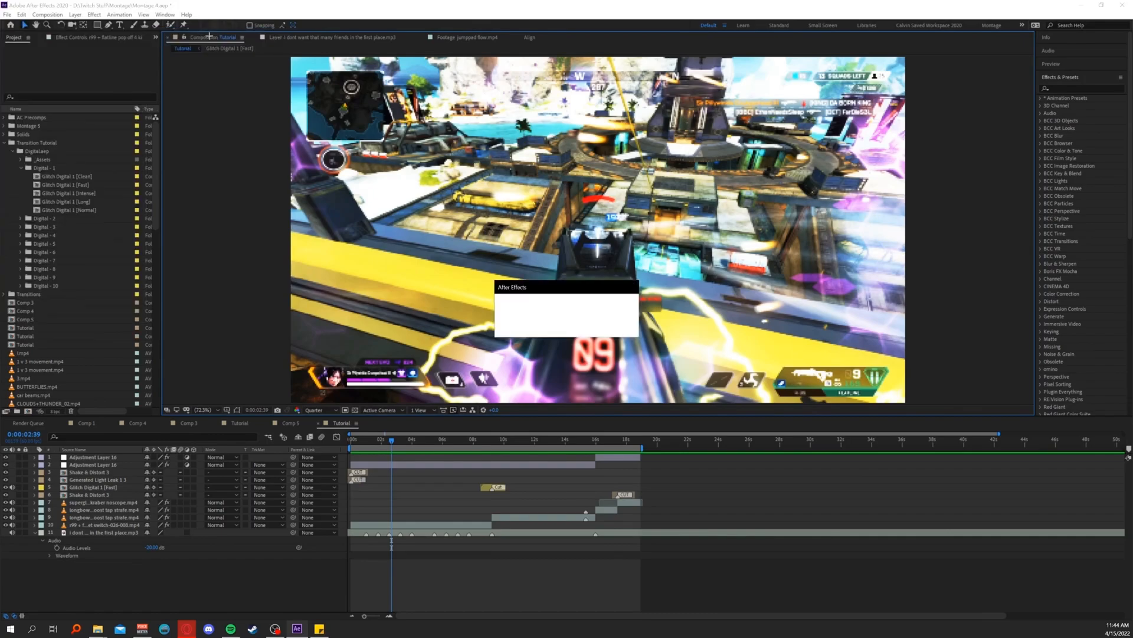
left_click(591, 325)
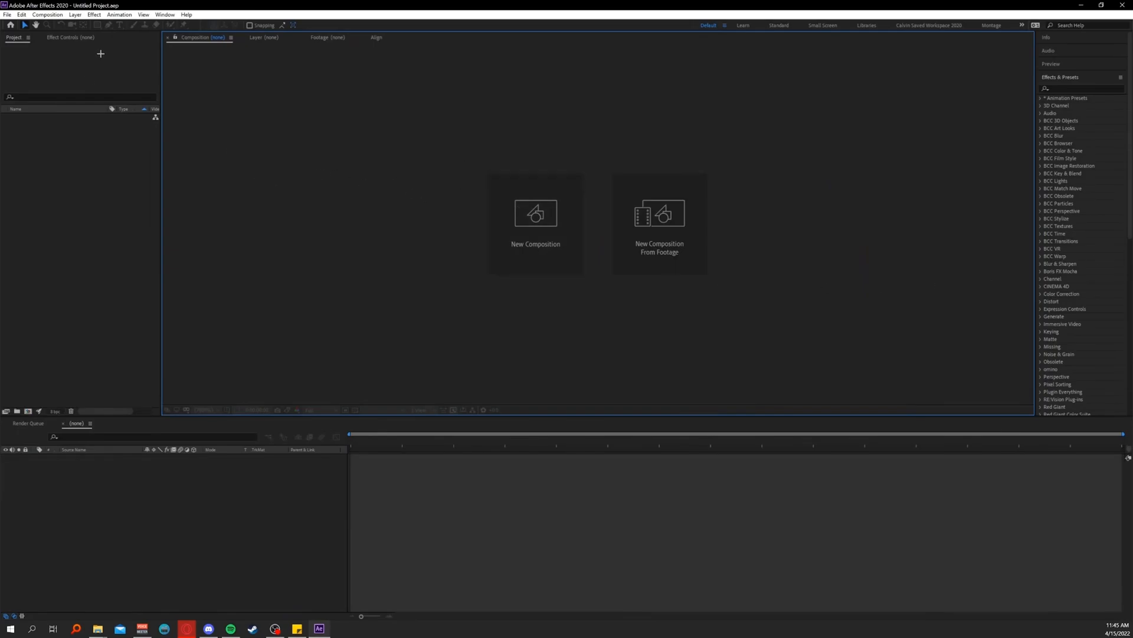
Start a new 1920 x 1080, 60 fps composition and set its duration to 0:01:00:00.
left_click(49, 15)
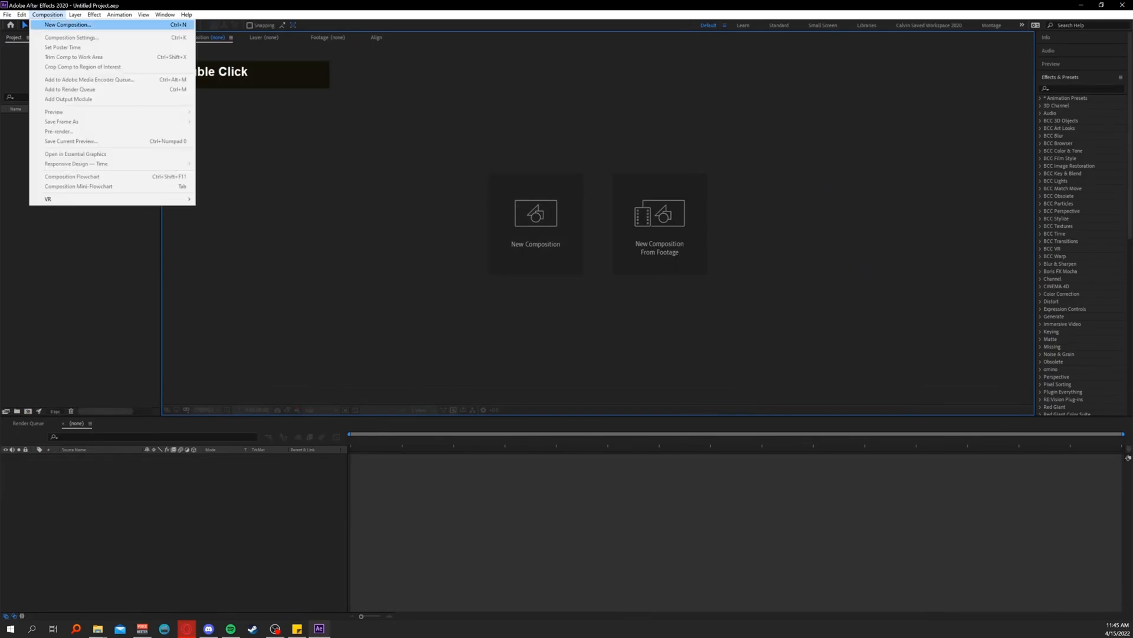
left_click(59, 25)
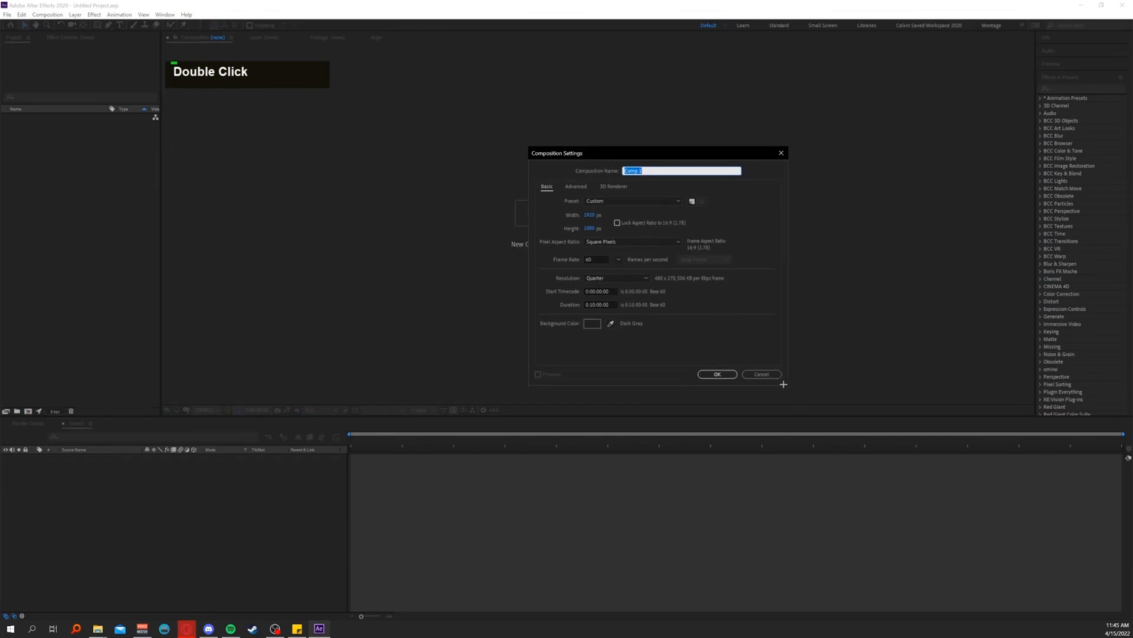
left_click(618, 214)
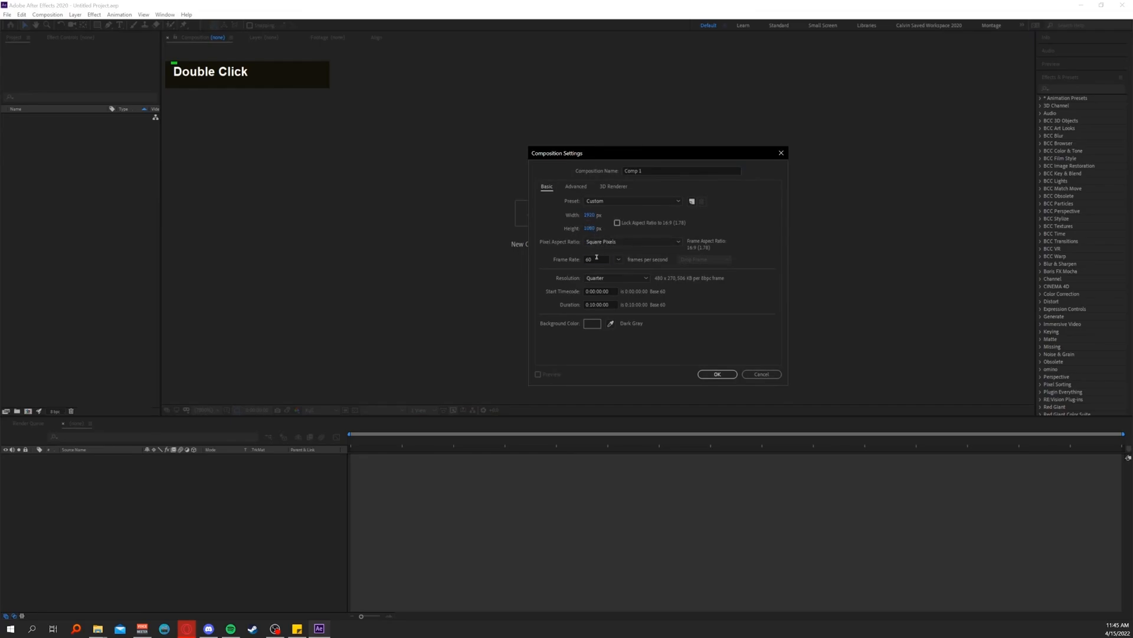
left_click(607, 304)
key("BackSpace")
key("BackSpace")
type("01")
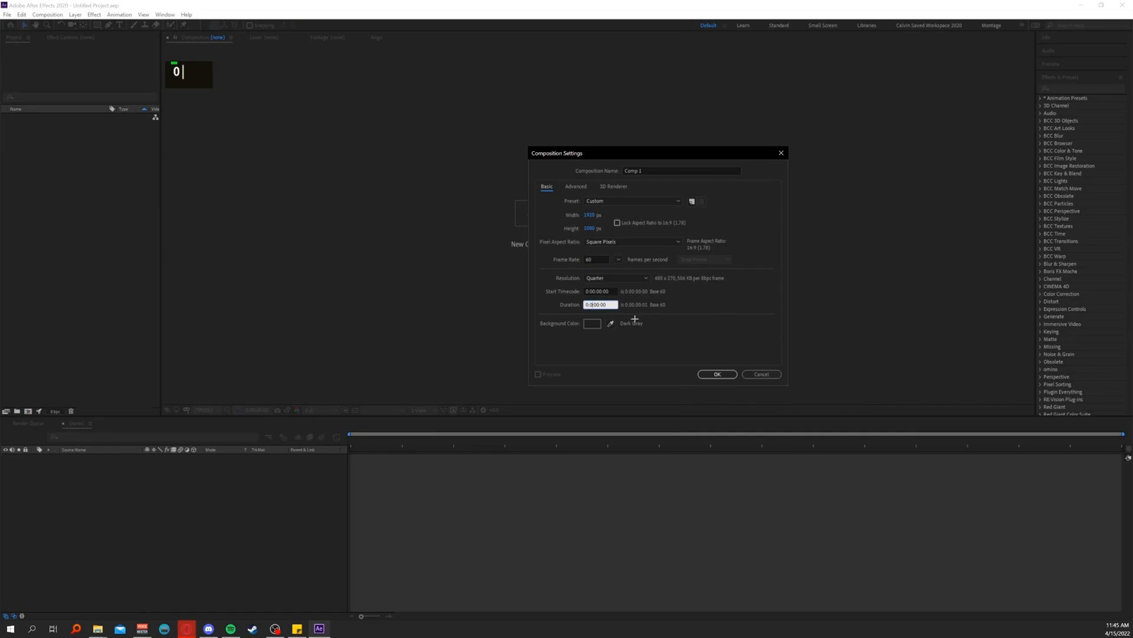
Set the new composition's background color to black.
left_click(592, 323)
left_click(406, 282)
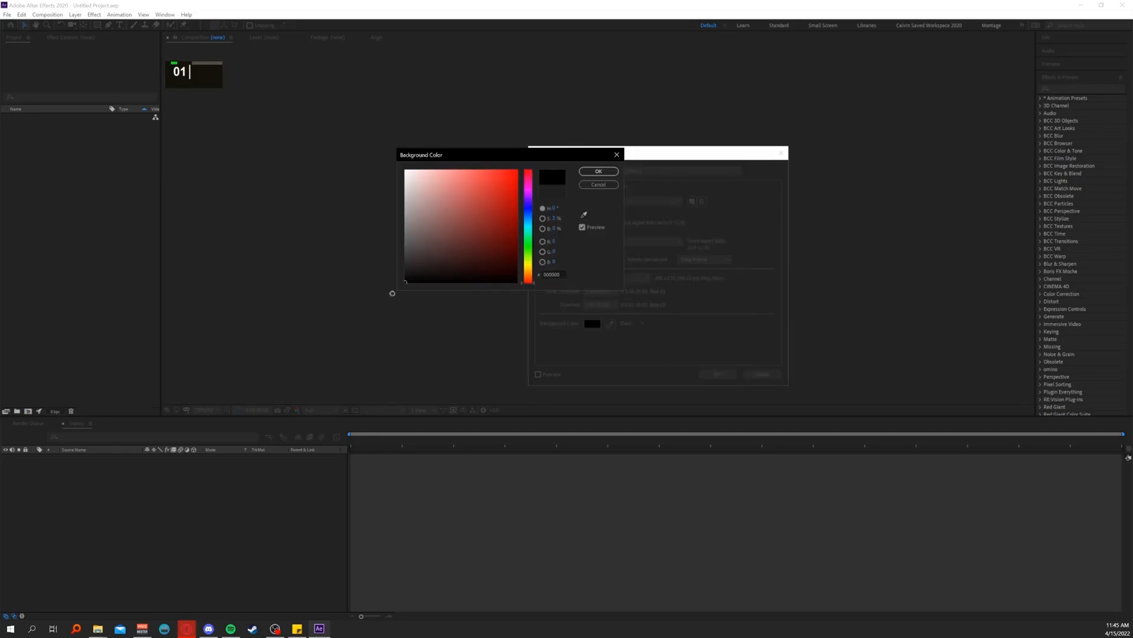
left_click(590, 172)
double_click(591, 324)
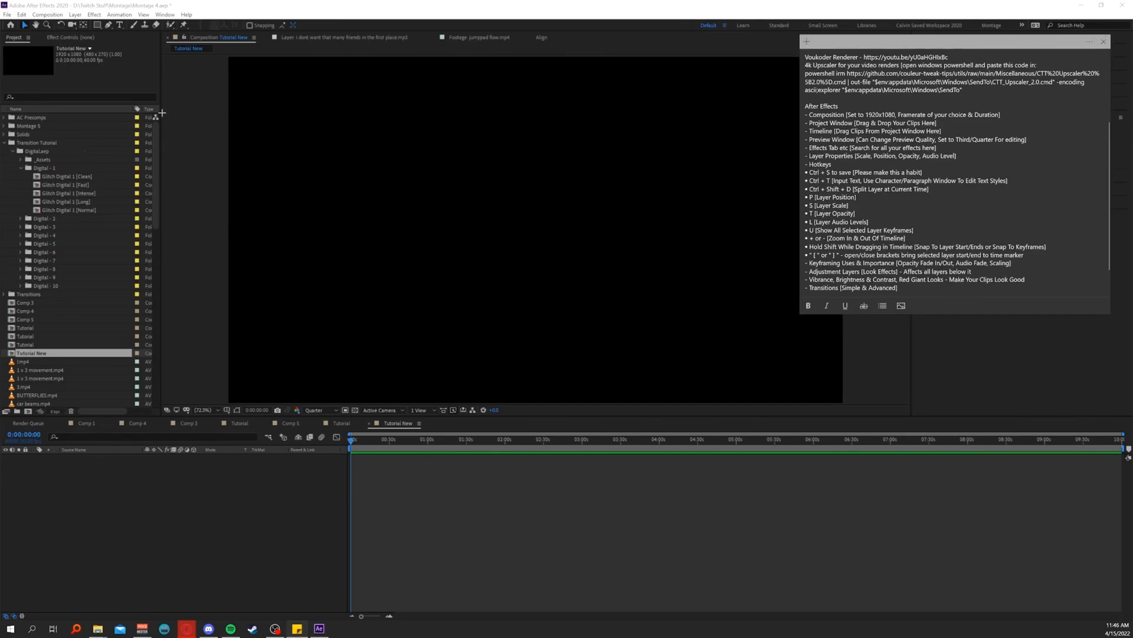
Widen the Project window, collapse the Transition Tutorial folder and look through the project's items.
left_click_drag(161, 113, 294, 93)
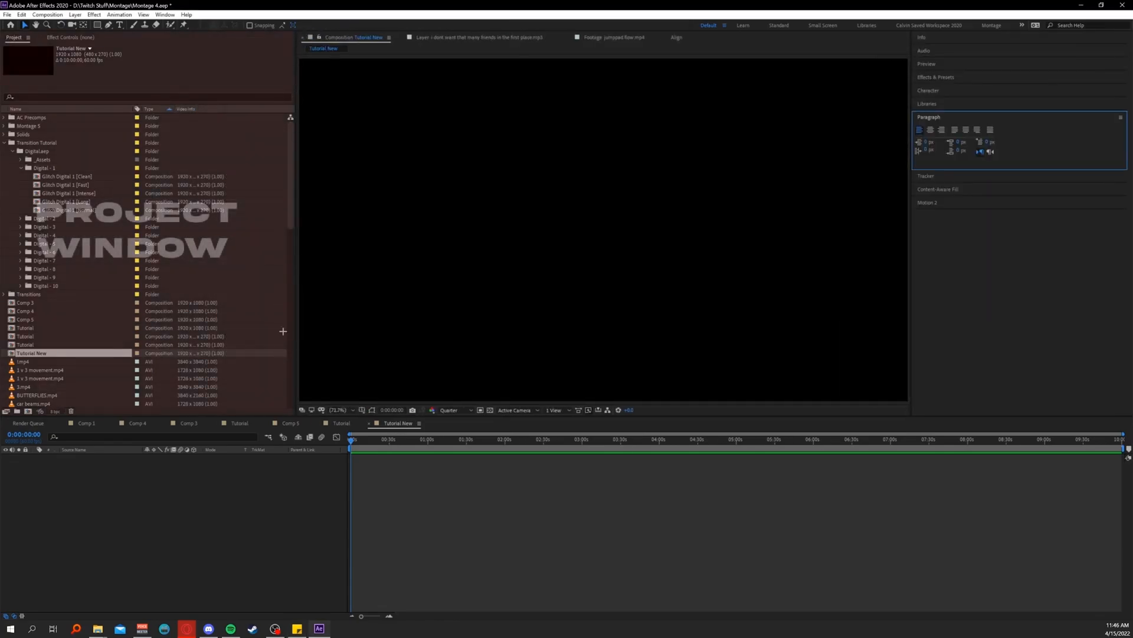
left_click(4, 142)
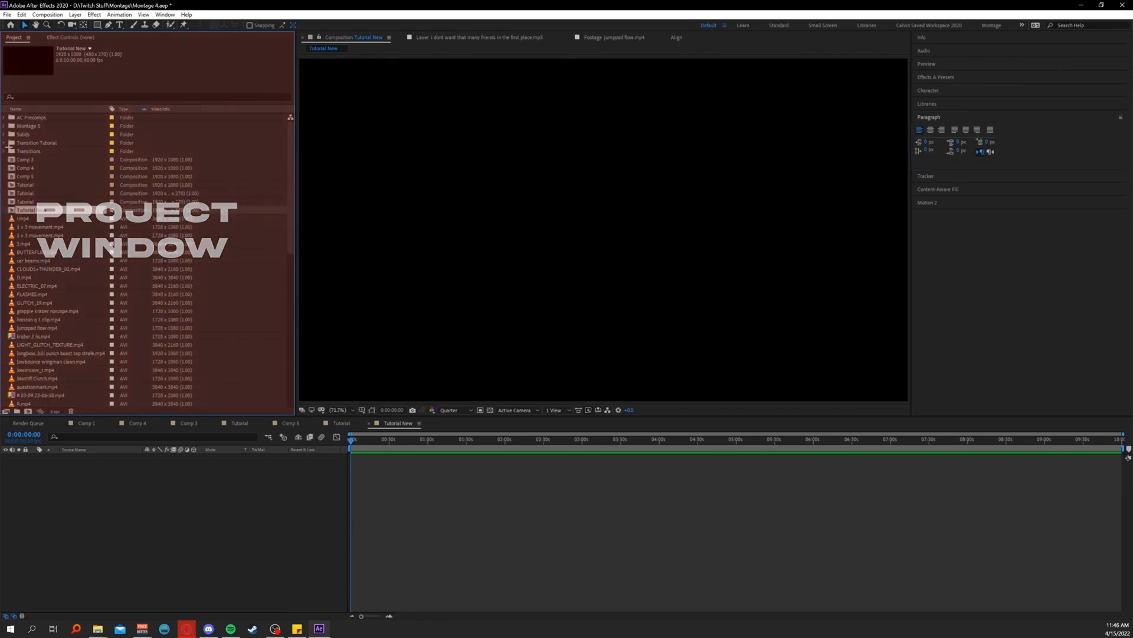
scroll(187, 264, "down", 10)
scroll(210, 264, "up", 5)
scroll(210, 273, "up", 2)
Open the OBS Apex Clips folder in File Explorer and look through the clips already in the project.
left_click(98, 628)
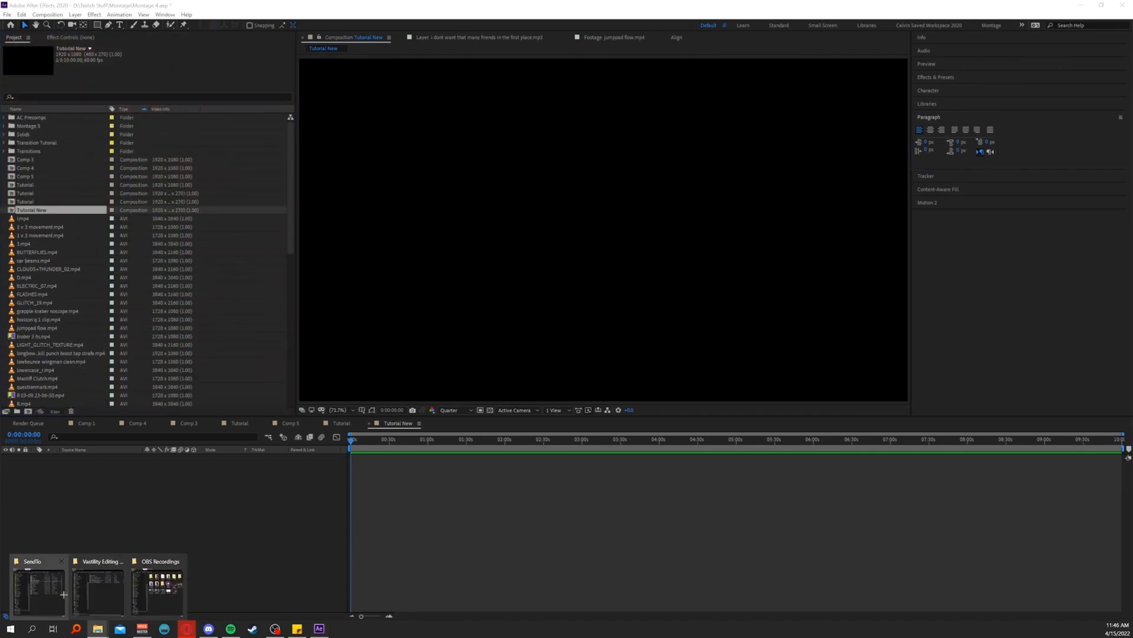
left_click(89, 599)
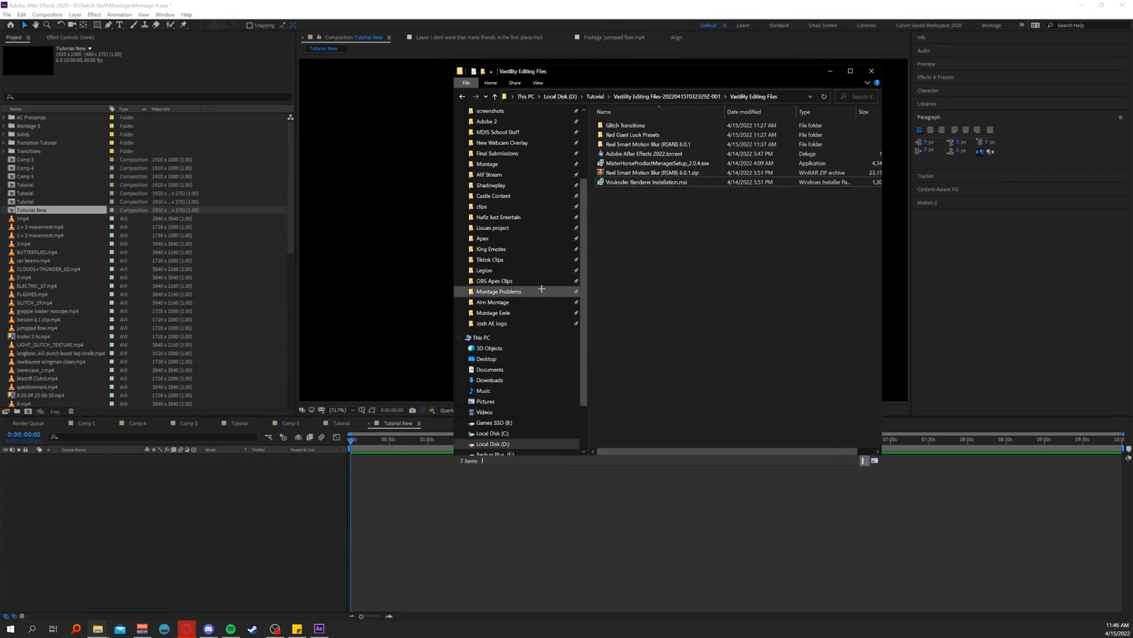
left_click(508, 281)
scroll(116, 272, "down", 5)
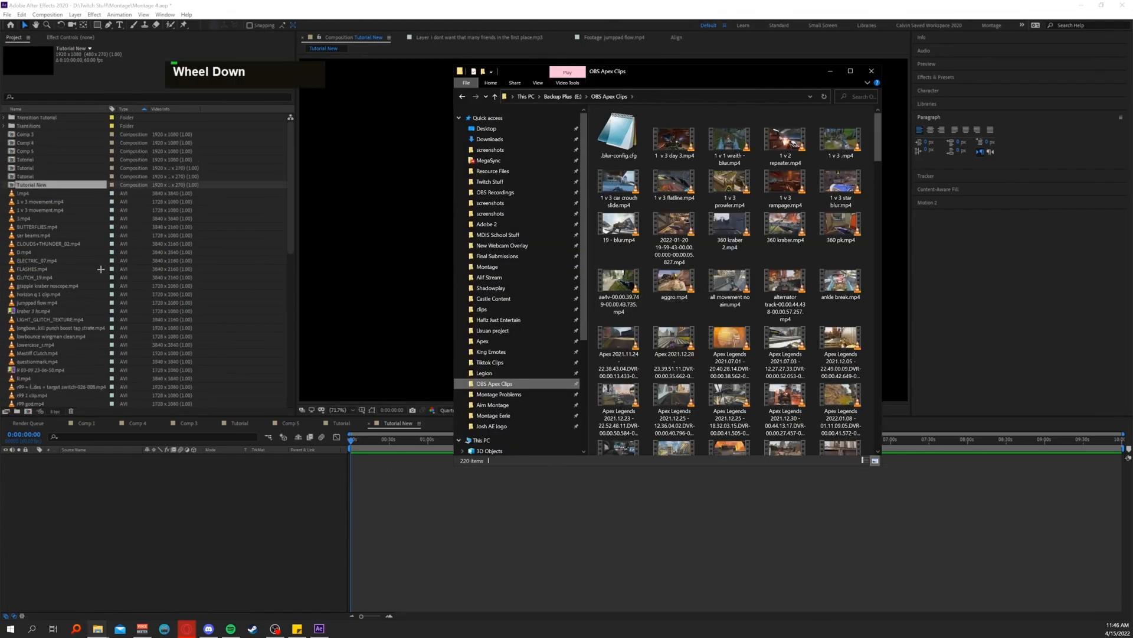
scroll(88, 195, "up", 10)
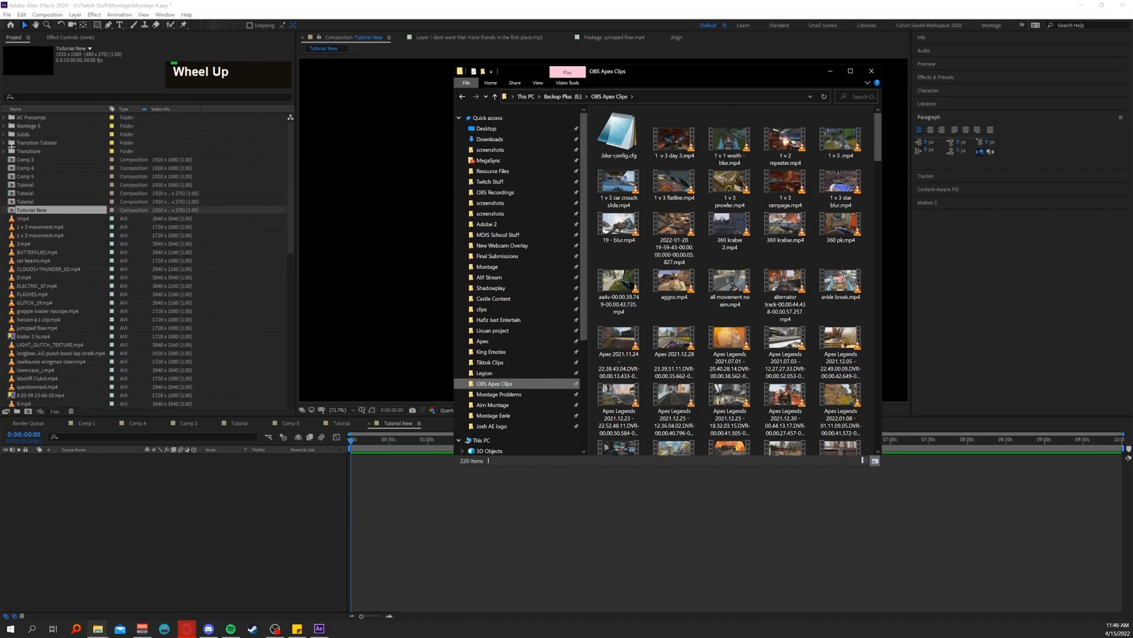
scroll(11, 144, "down", 10)
Import 360 kraber 2.mp4 from the OBS Apex Clips folder and add it to the Tutorial New timeline.
left_click(681, 226)
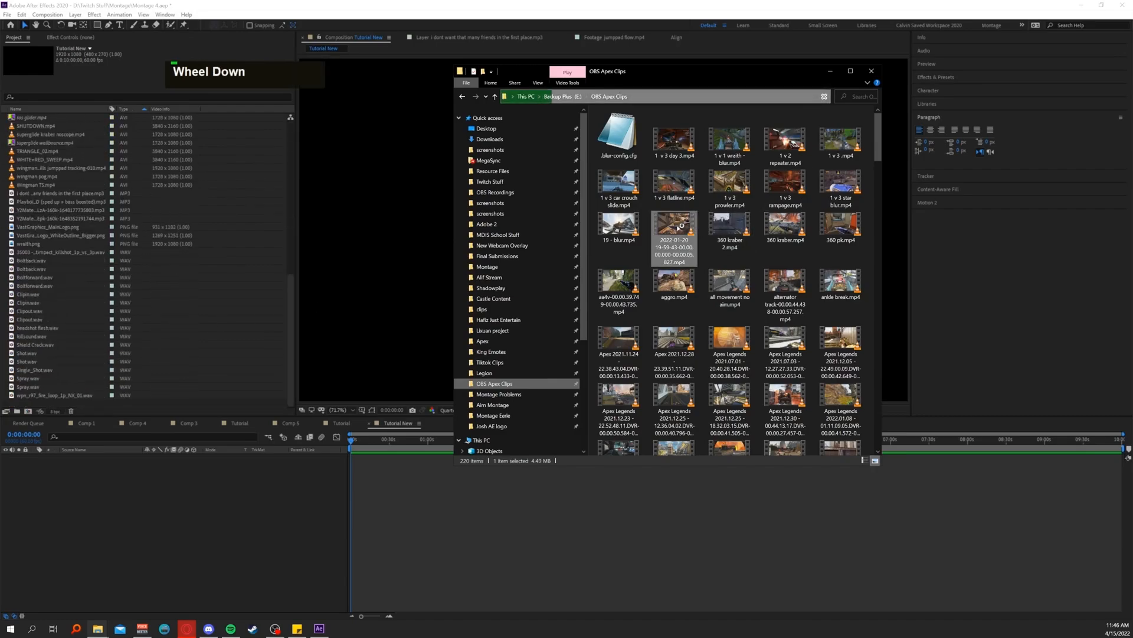
left_click_drag(727, 234, 225, 371)
left_click_drag(439, 248, 119, 276)
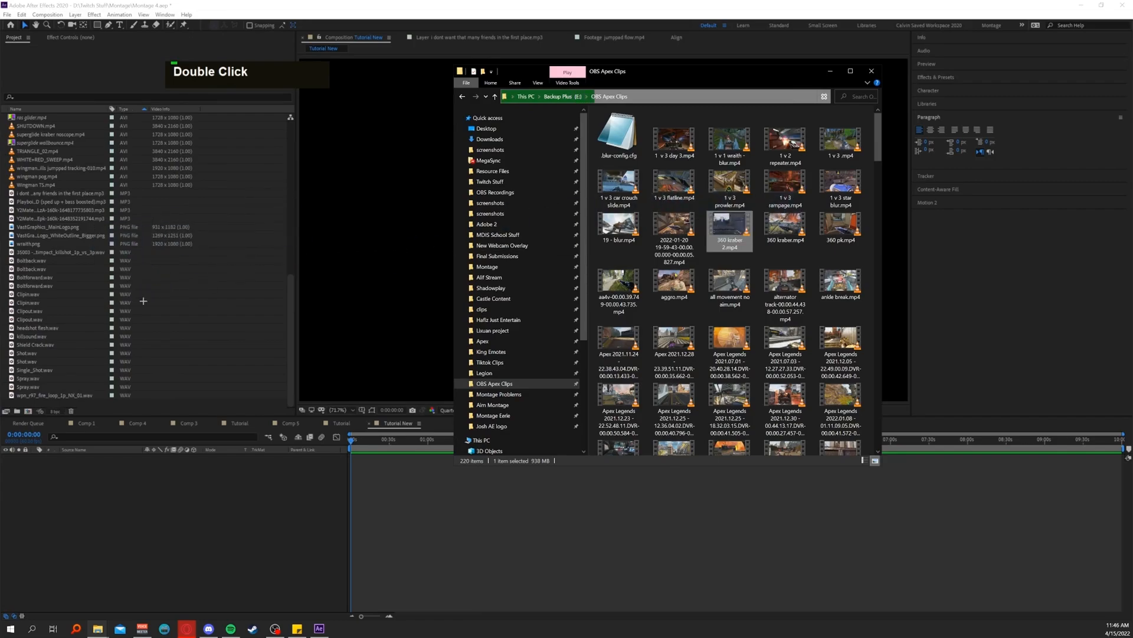
left_click(172, 347)
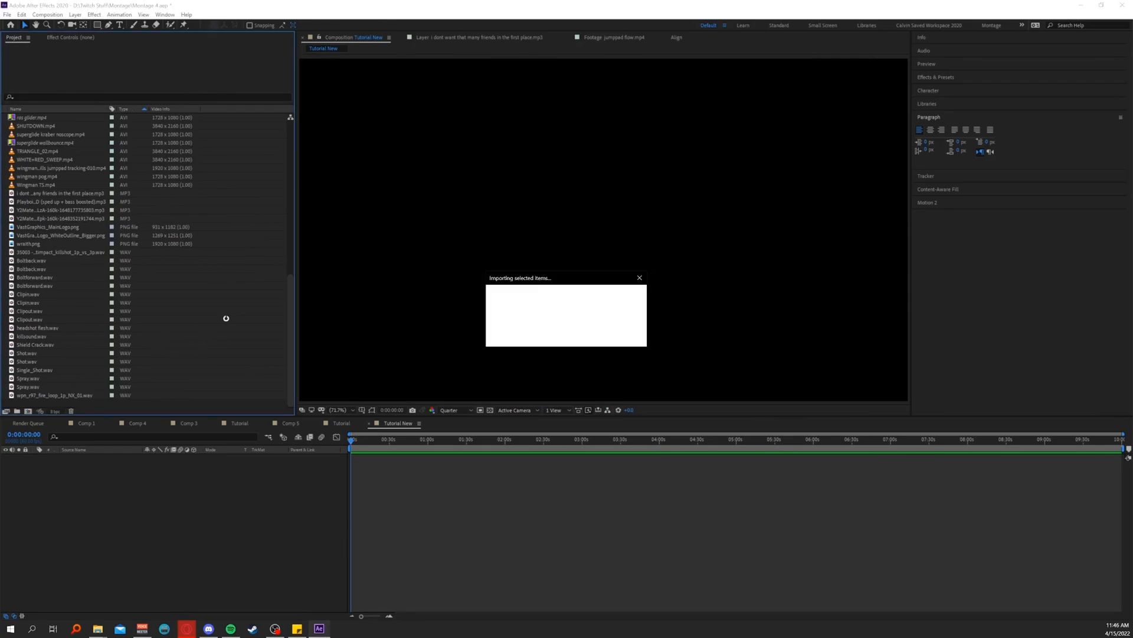
scroll(261, 289, "up", 5)
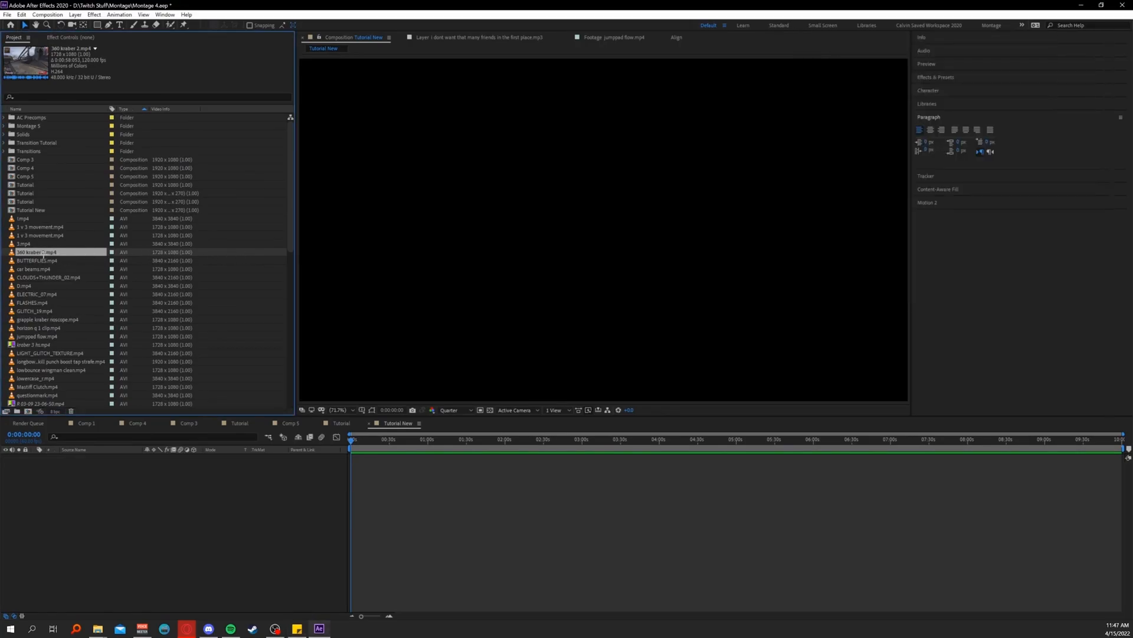
left_click_drag(52, 252, 223, 481)
Review the Effects Tab entry in the notes, open Effects & Presets and look through the effect categories.
left_click(922, 165)
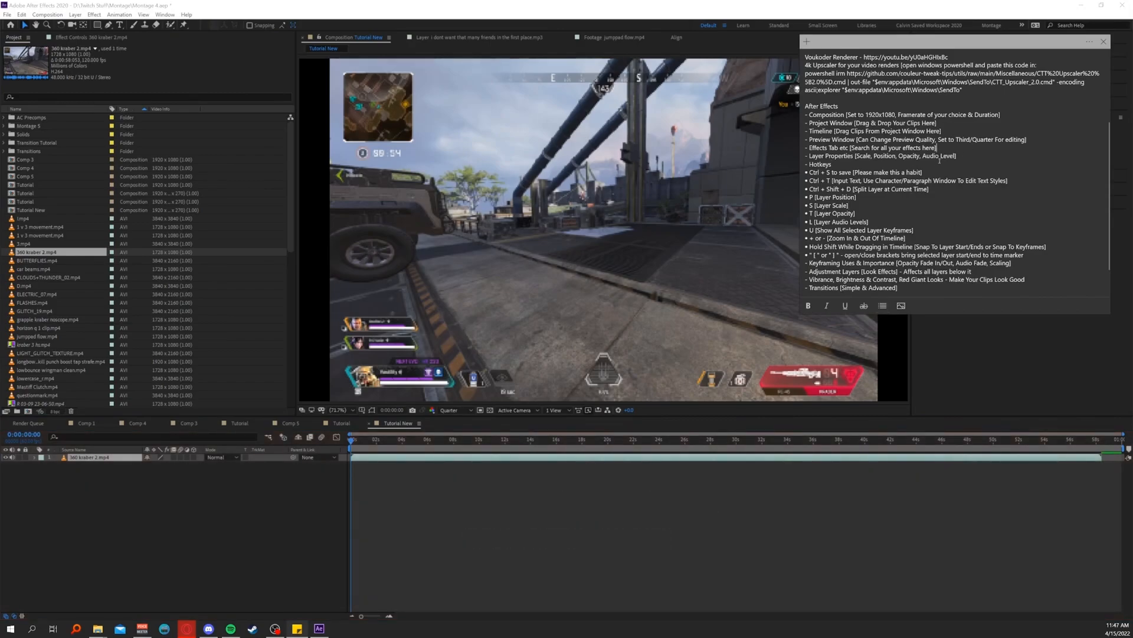
left_click(944, 340)
left_click(950, 77)
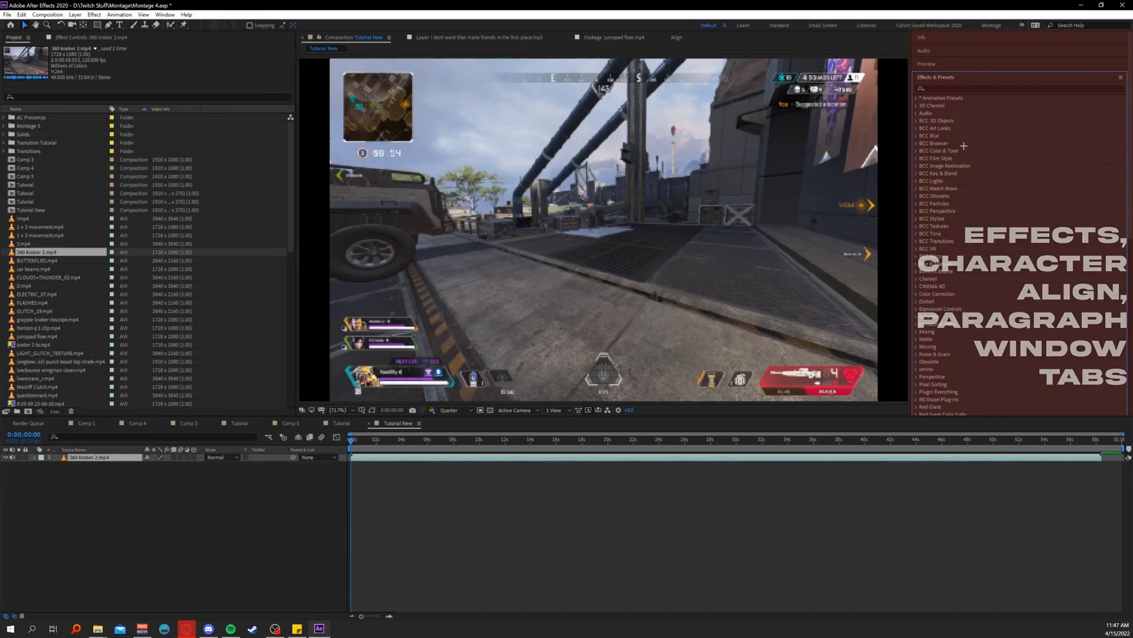
scroll(983, 220, "down", 3)
scroll(982, 221, "up", 3)
scroll(983, 220, "down", 3)
scroll(982, 221, "up", 3)
scroll(982, 221, "down", 3)
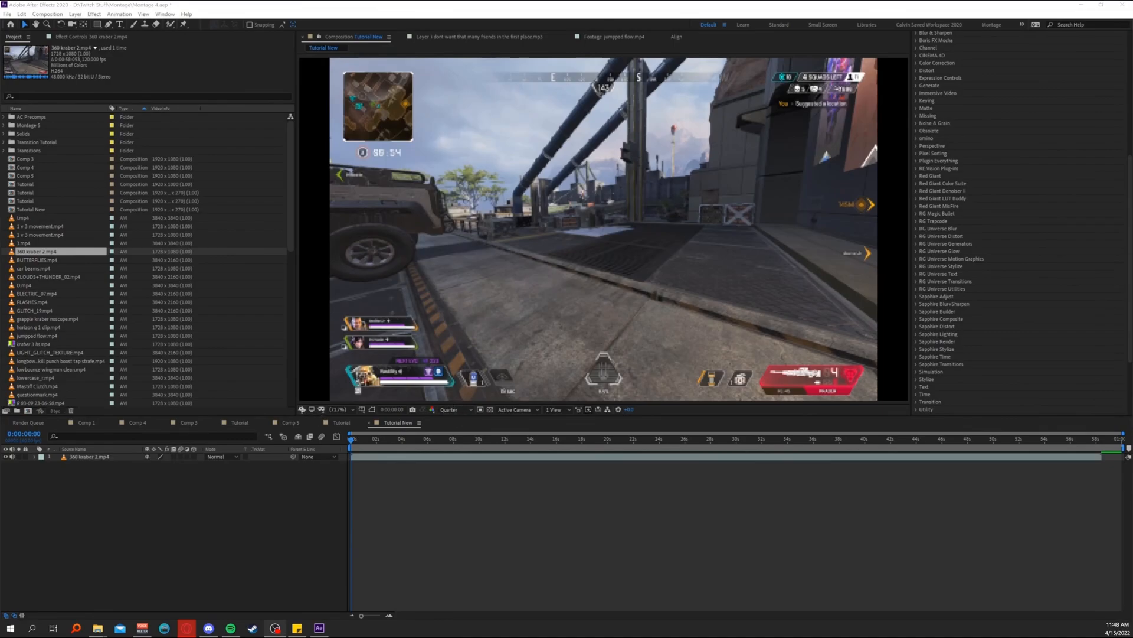
Switch the composition's preview resolution to Full and set it back to Quarter.
left_click(448, 409)
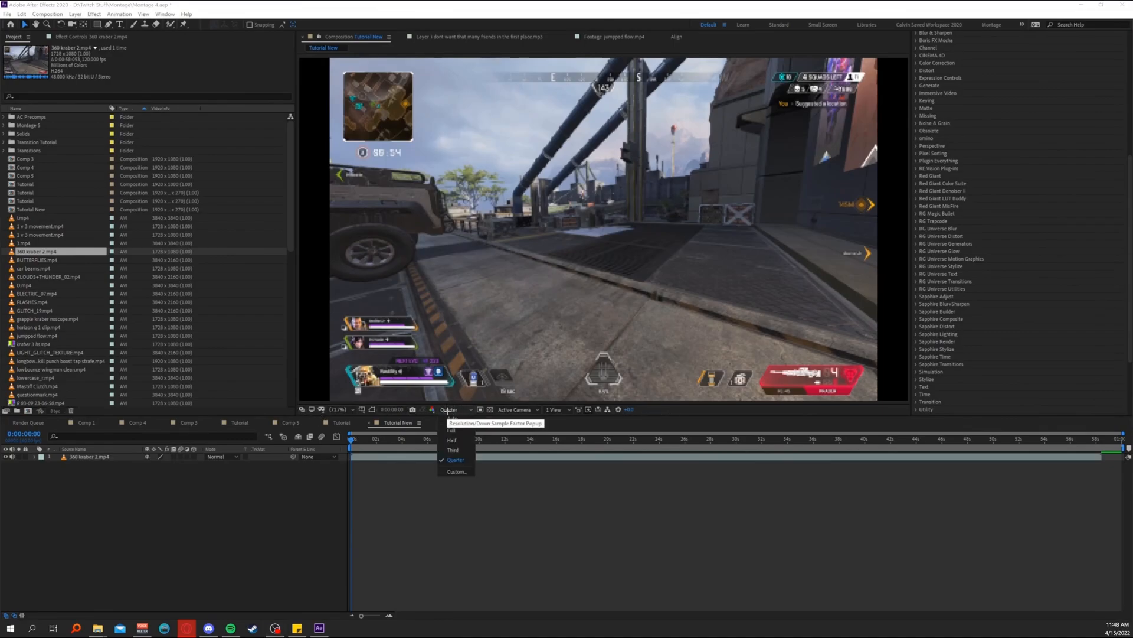
left_click(450, 426)
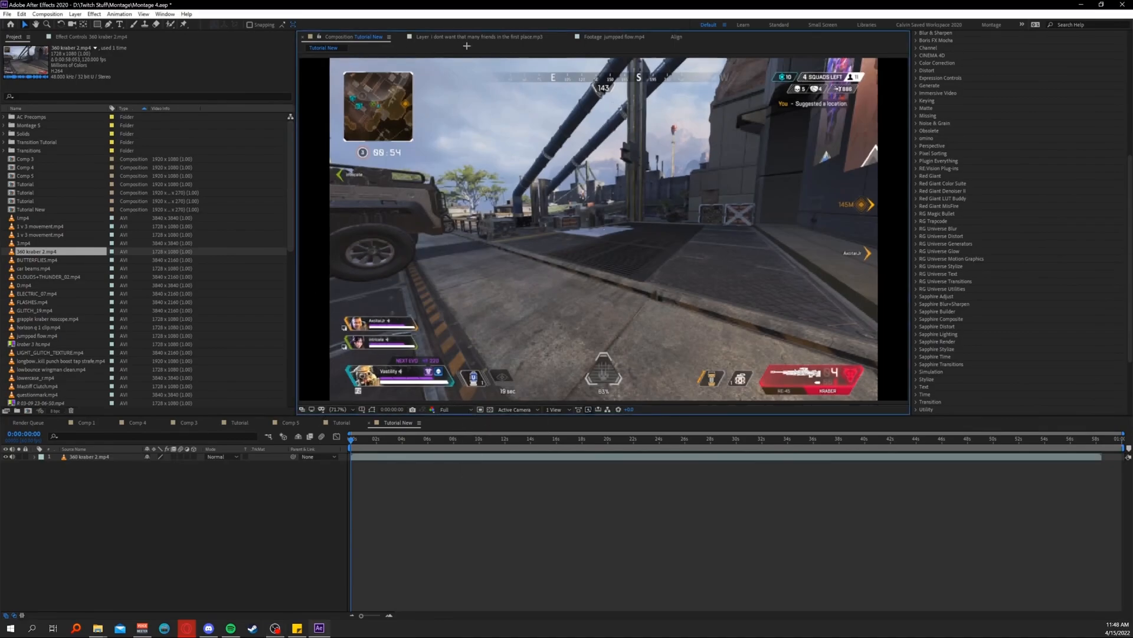
double_click(444, 409)
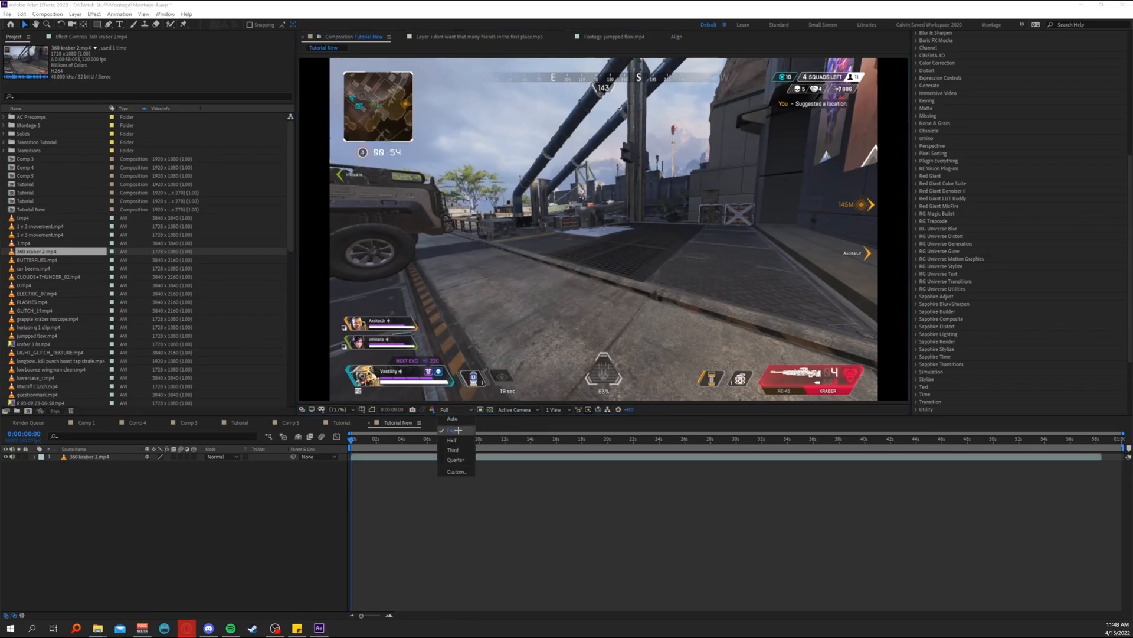
left_click(459, 460)
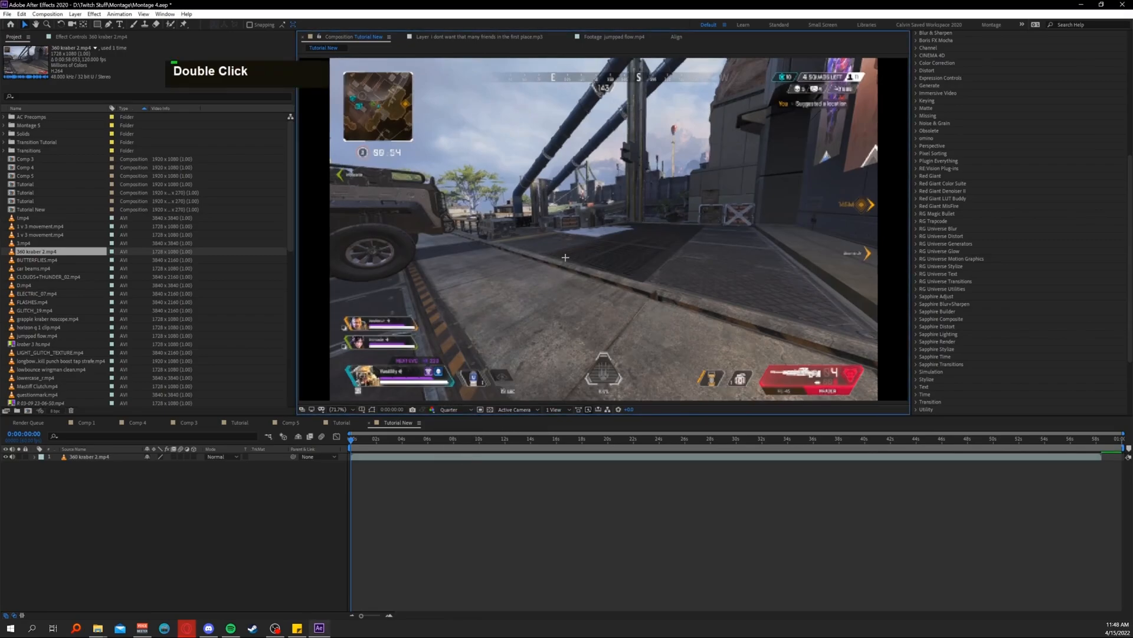
left_click(450, 409)
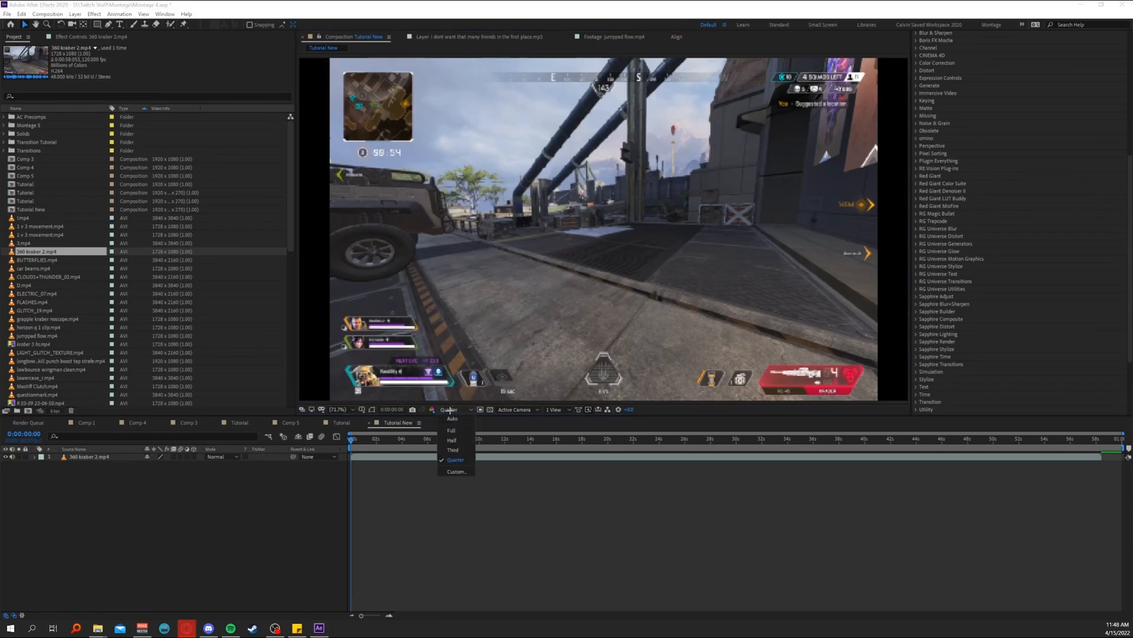
left_click(460, 461)
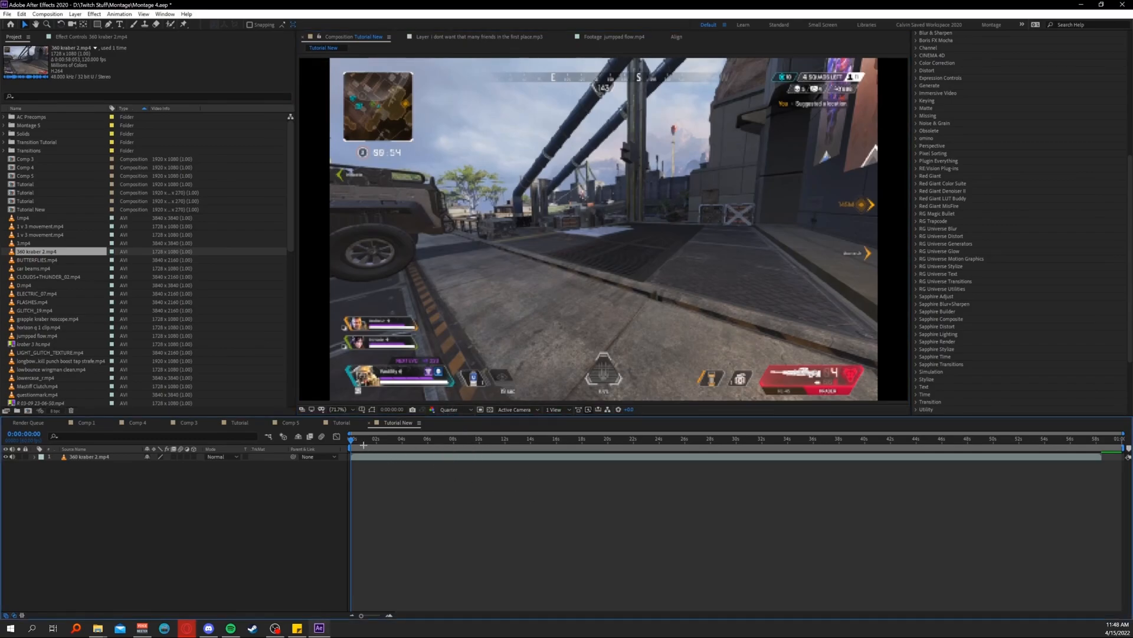
Play a short stretch of the Tutorial New preview and return the time marker to the start.
key("space")
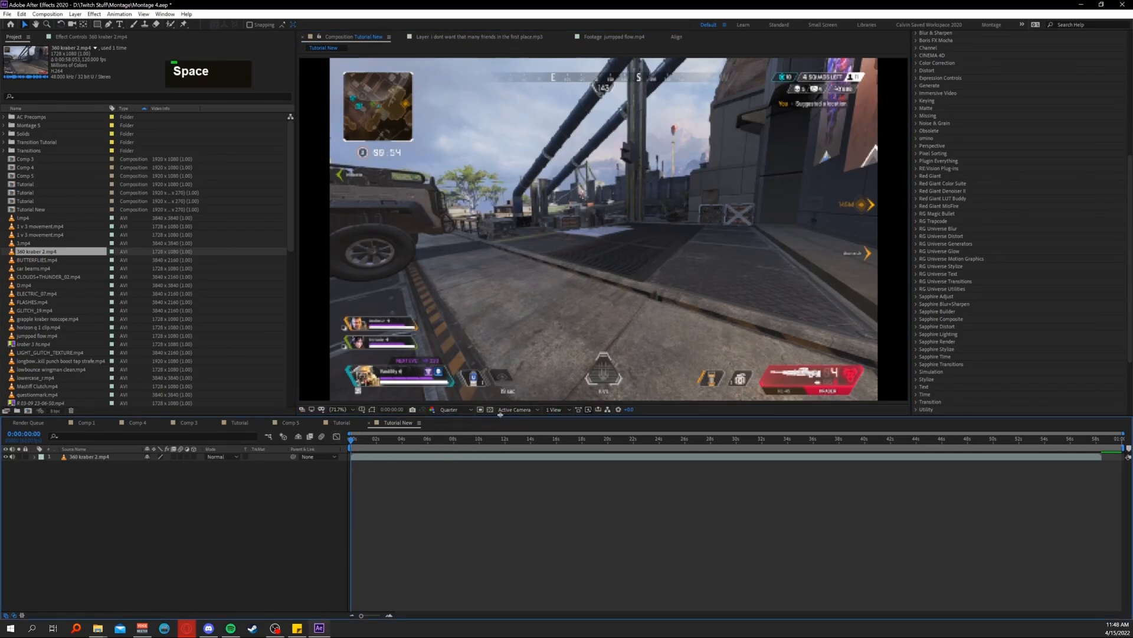
key("space")
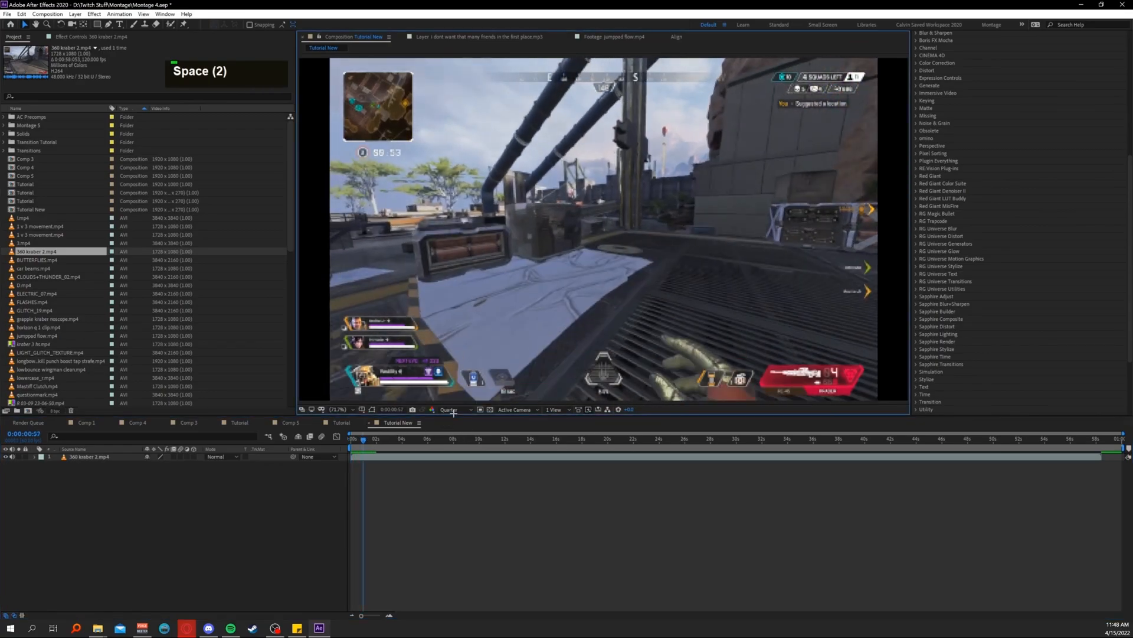
left_click(452, 409)
left_click(692, 544)
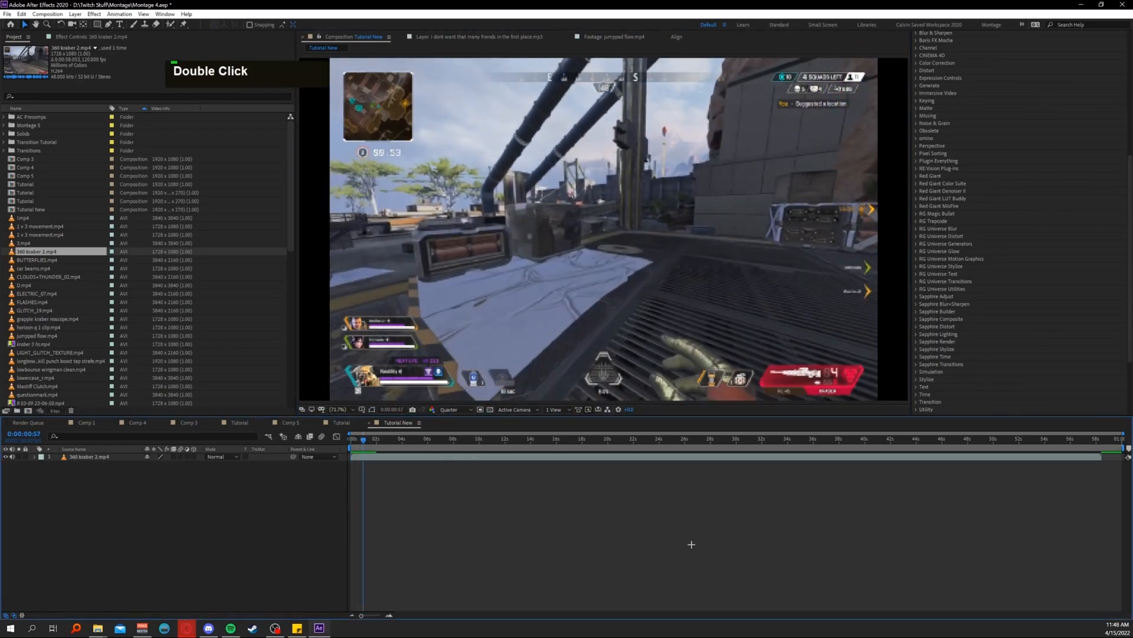
key("Home")
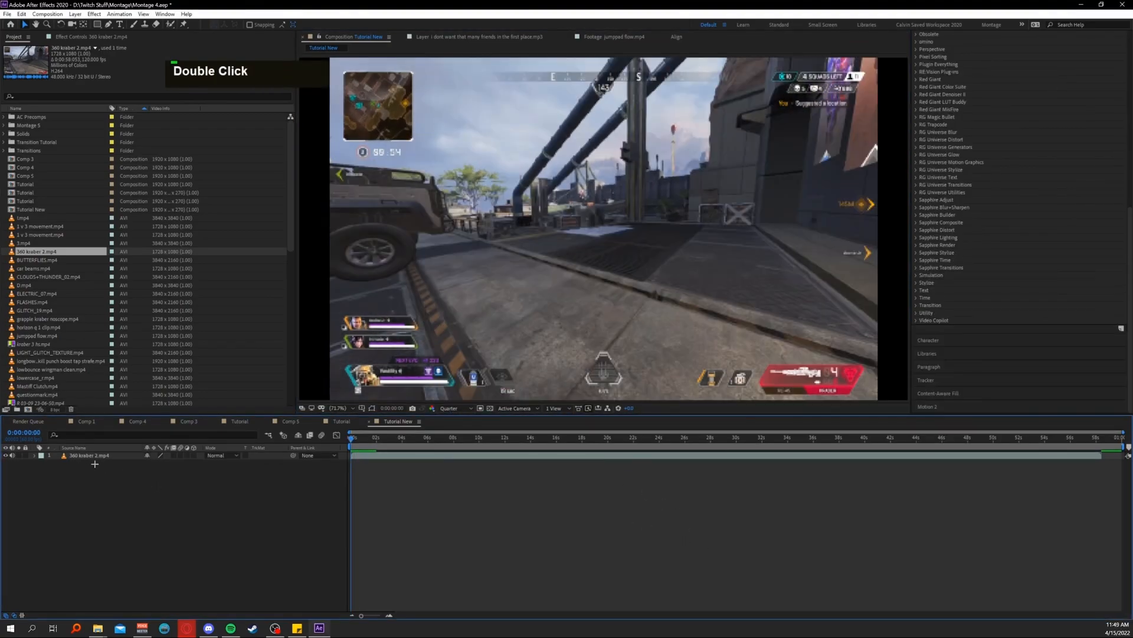
Select the 360 kraber 2.mp4 layer and expand its Transform and Audio properties, including the audio waveform.
left_click(46, 455)
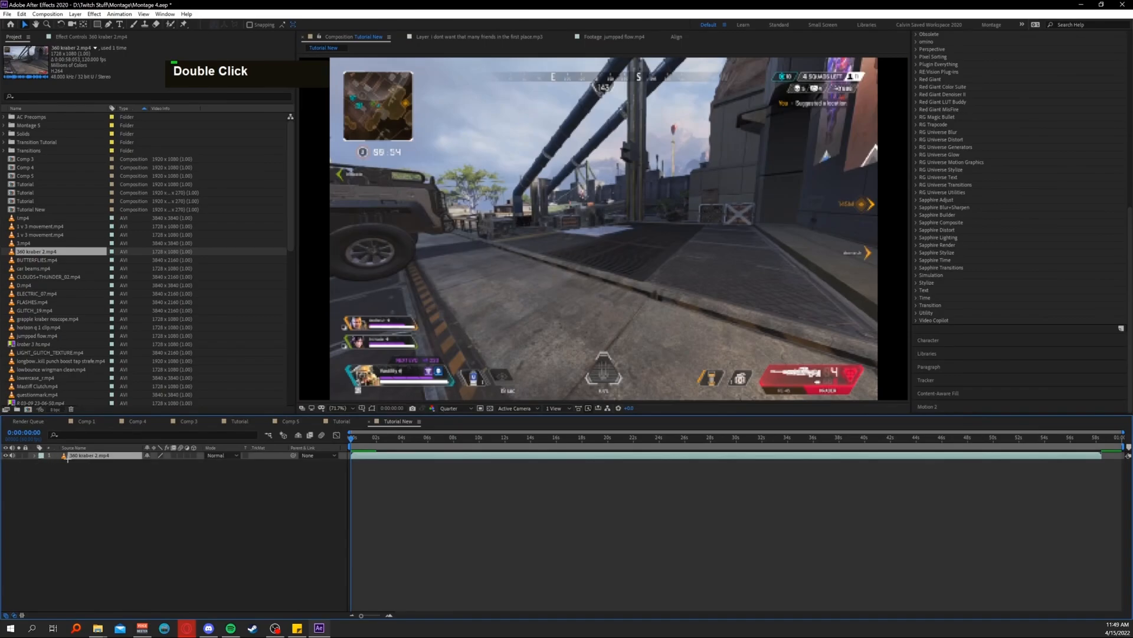
left_click(208, 498)
left_click(111, 456)
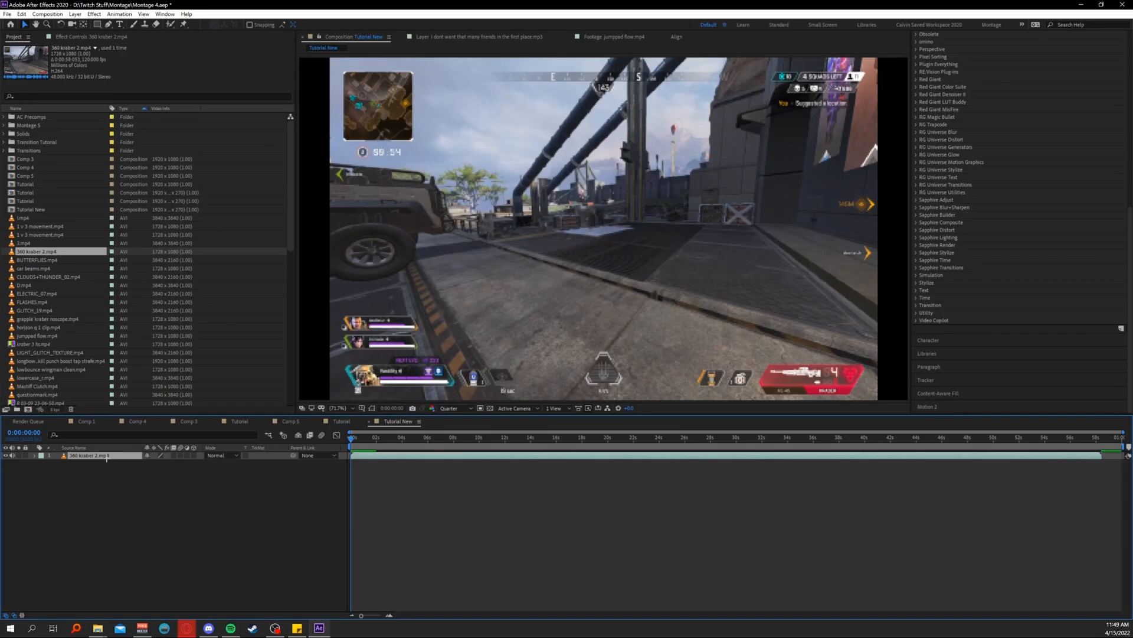
left_click(34, 455)
left_click(43, 463)
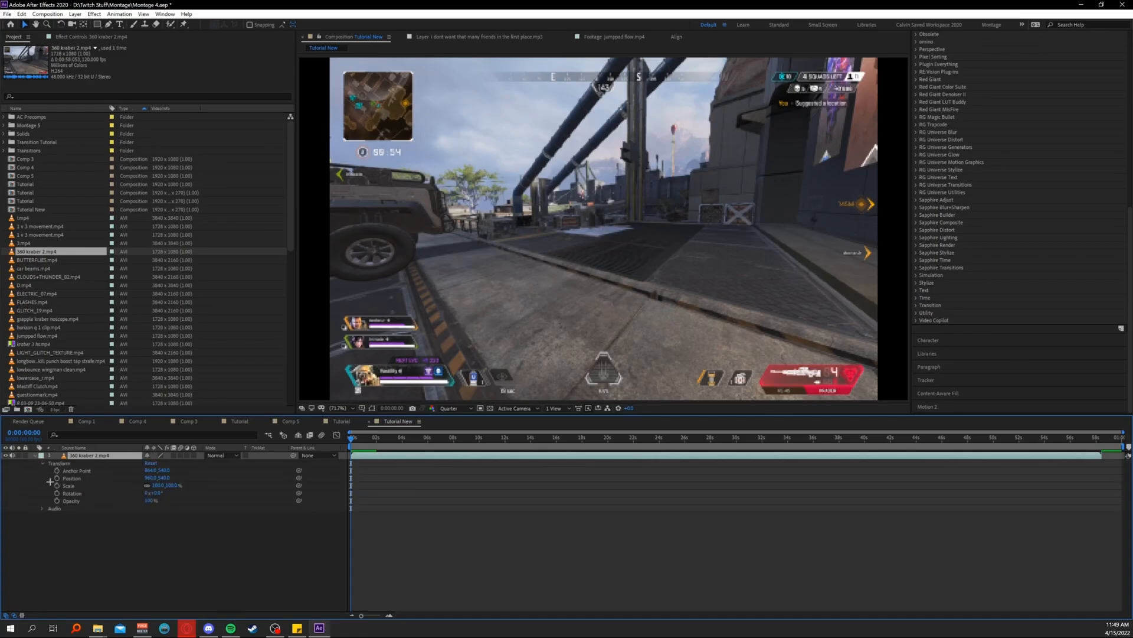
left_click(43, 507)
left_click(50, 523)
Go through the layer's Transform properties one by one: Anchor Point, Position, Scale, Rotation and Opacity.
double_click(104, 486)
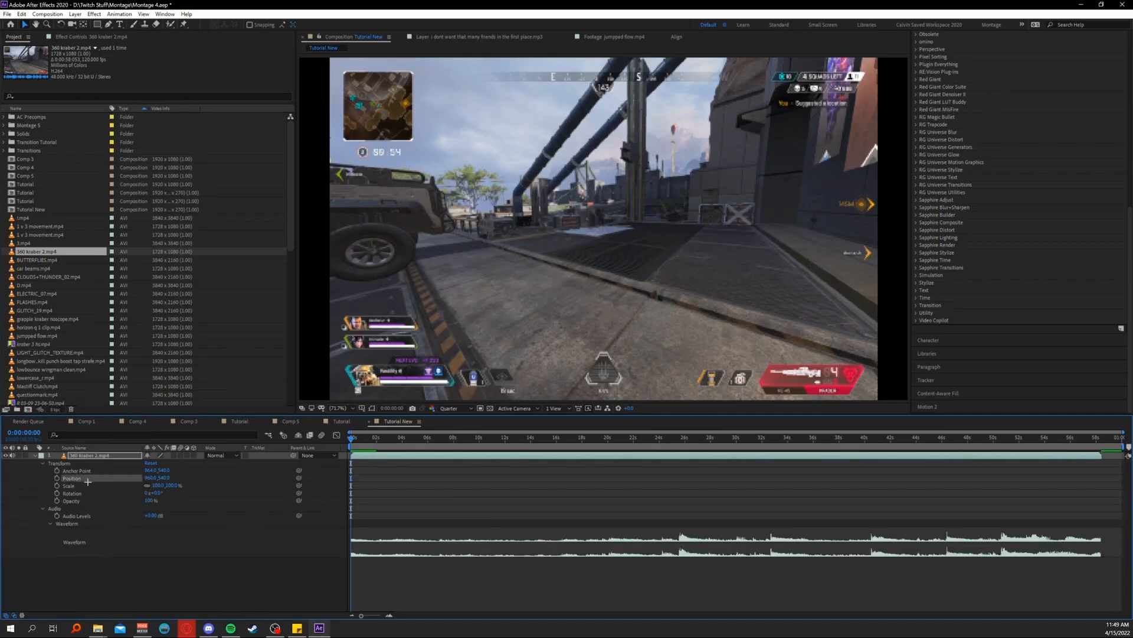
left_click(83, 471)
left_click(91, 479)
left_click(93, 485)
left_click(97, 494)
left_click(100, 500)
left_click(96, 485)
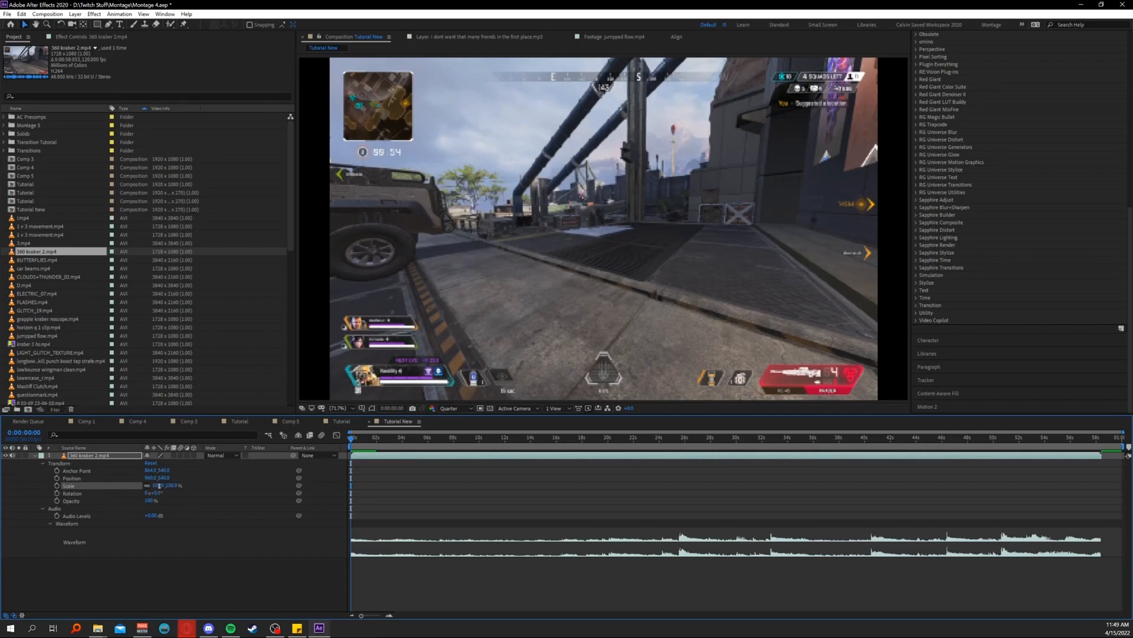
left_click(201, 487)
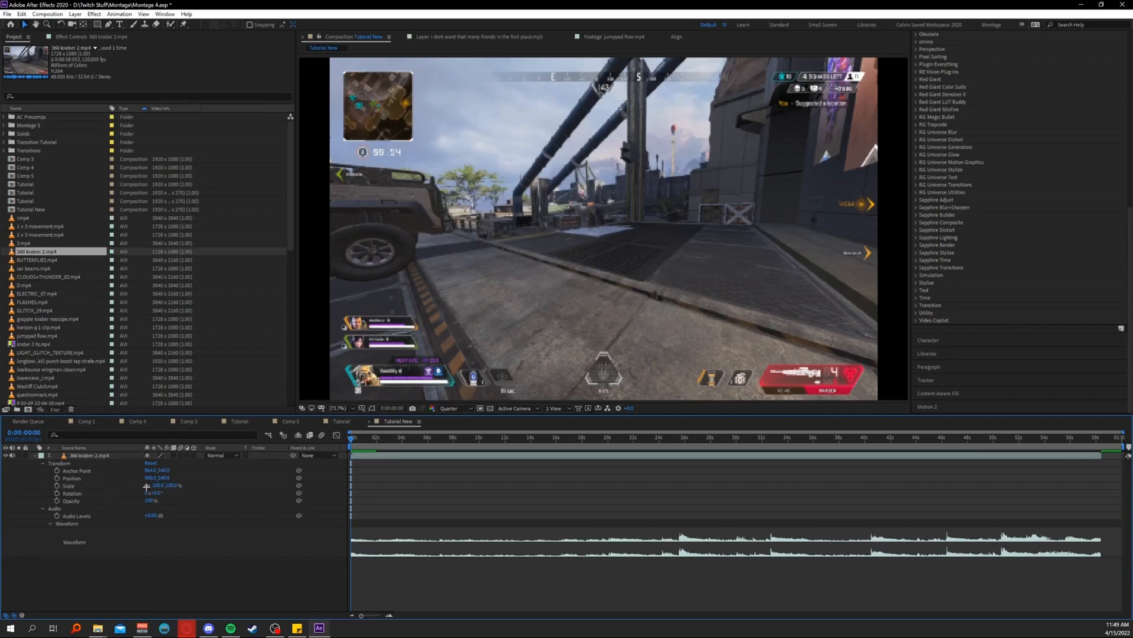
Unlink the layer's Scale proportions and set the horizontal scale to 111.1% so the clip fills the frame's width.
left_click(111, 488)
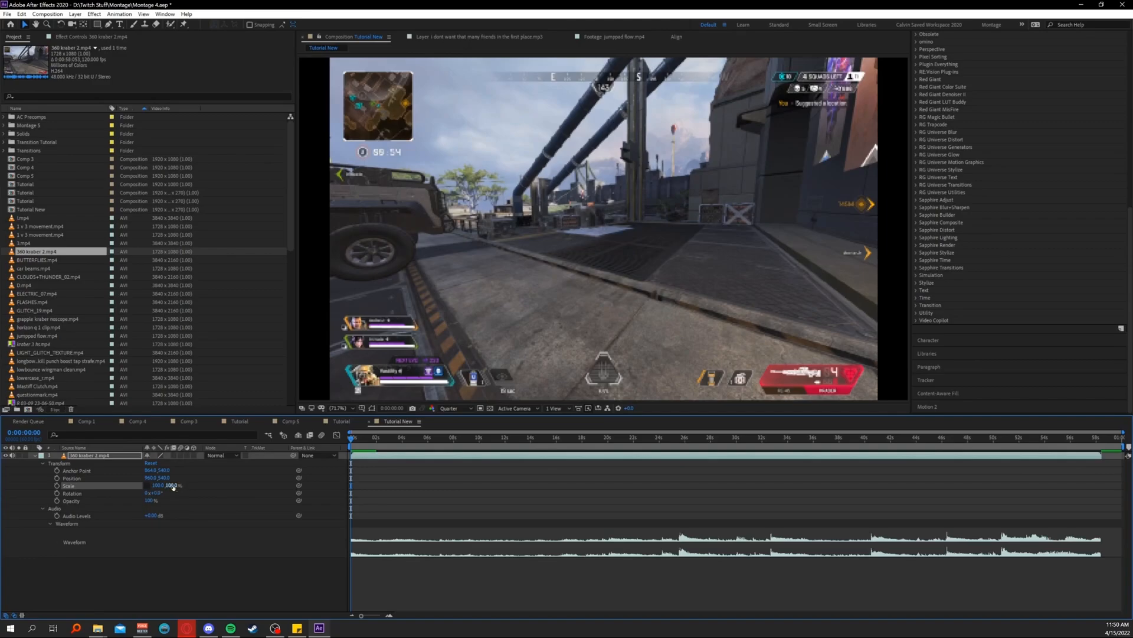
left_click(157, 485)
left_click(189, 487)
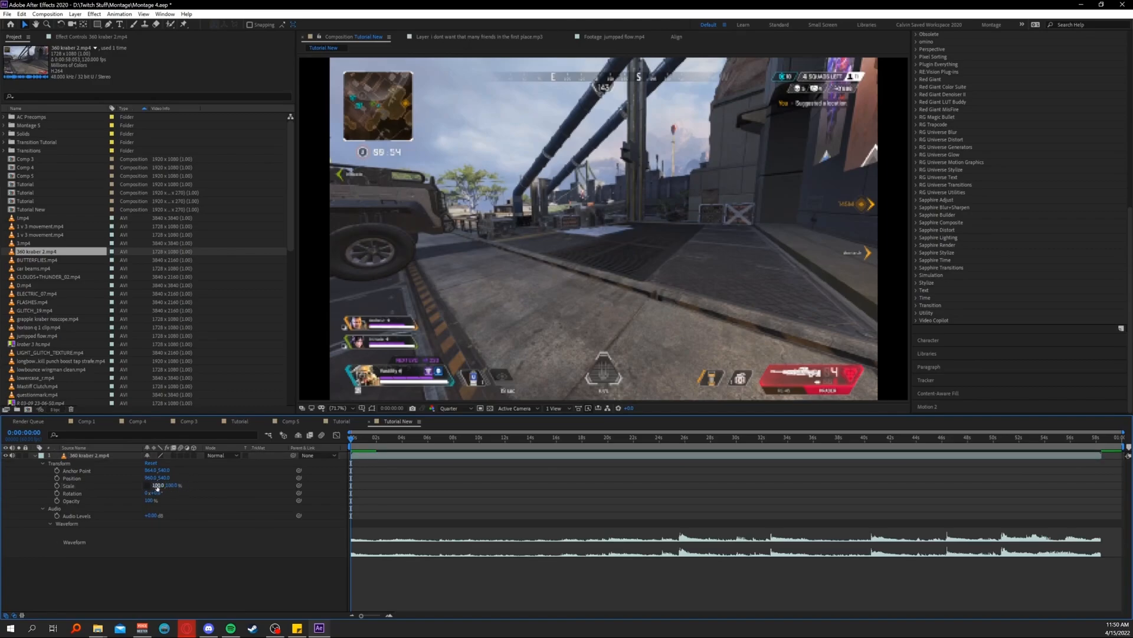
left_click_drag(157, 485, 163, 488)
double_click(159, 485)
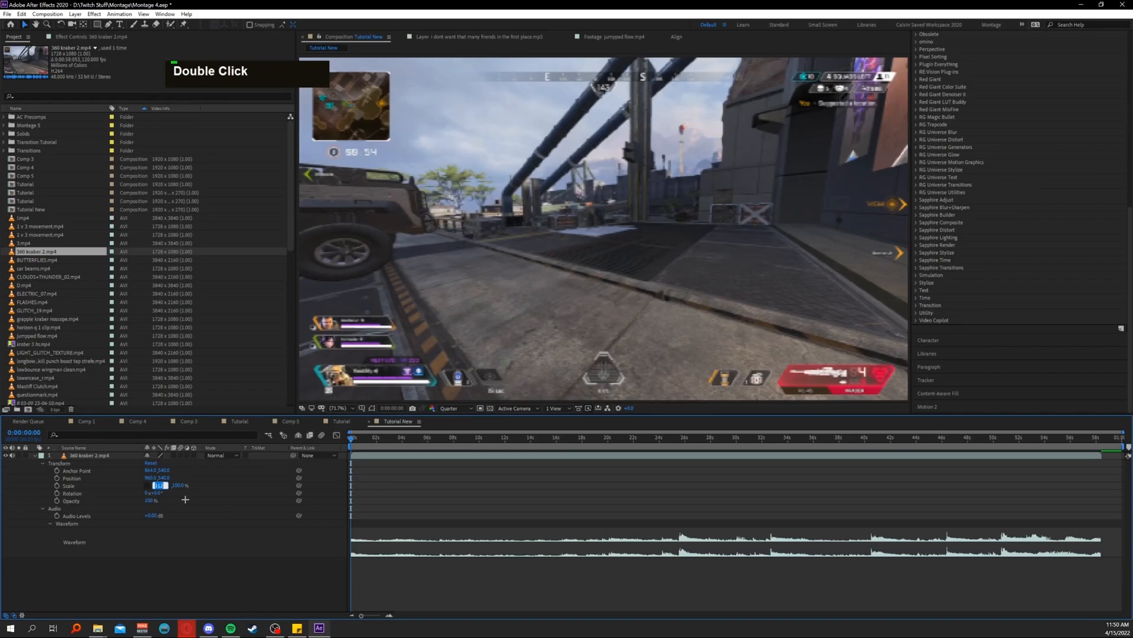
type("111.1")
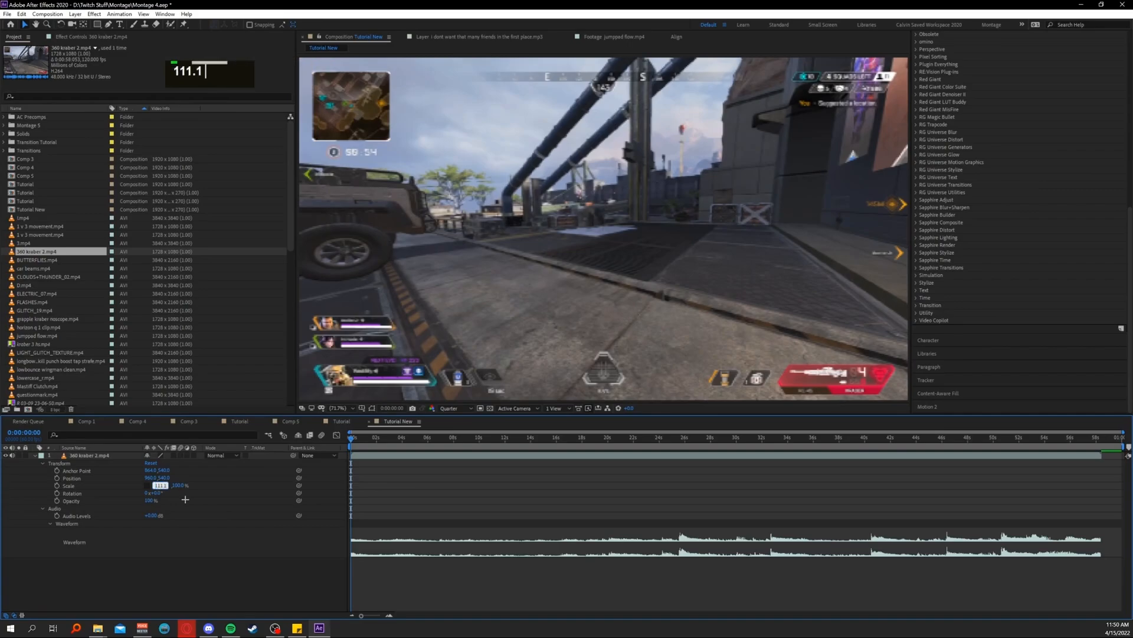
key("Return")
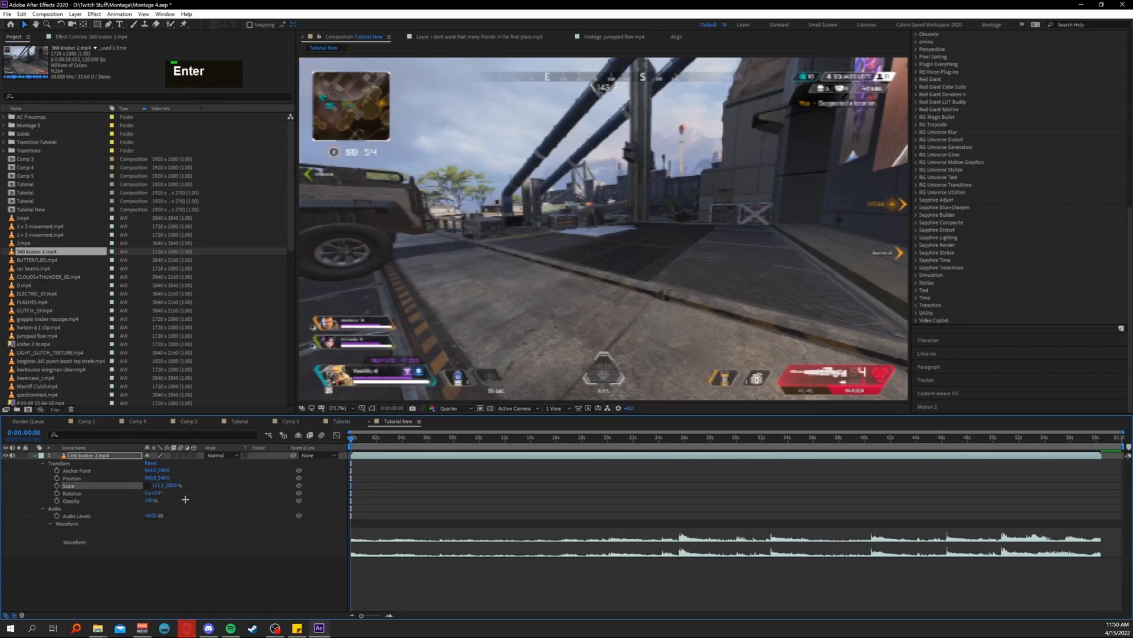
Try out changes to the layer's Position and Rotation, undo them, and point out the Opacity property.
double_click(103, 477)
double_click(150, 478)
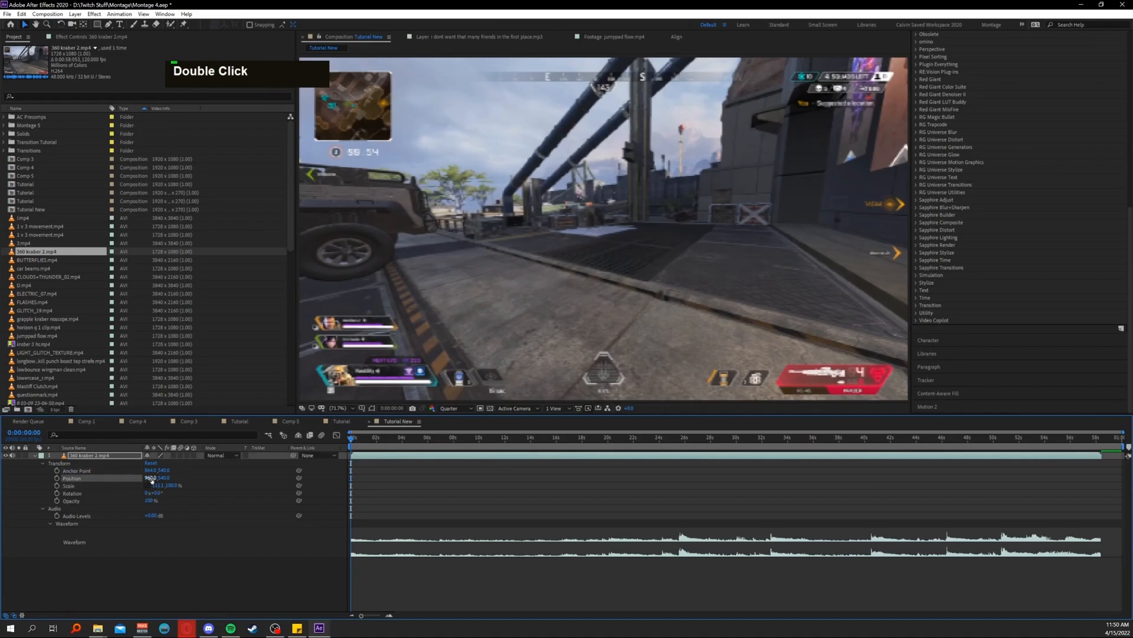
mouse_move(151, 478)
left_mouse_down()
mouse_move(201, 472)
mouse_move(126, 473)
mouse_move(137, 474)
left_mouse_up()
key("ctrl+z")
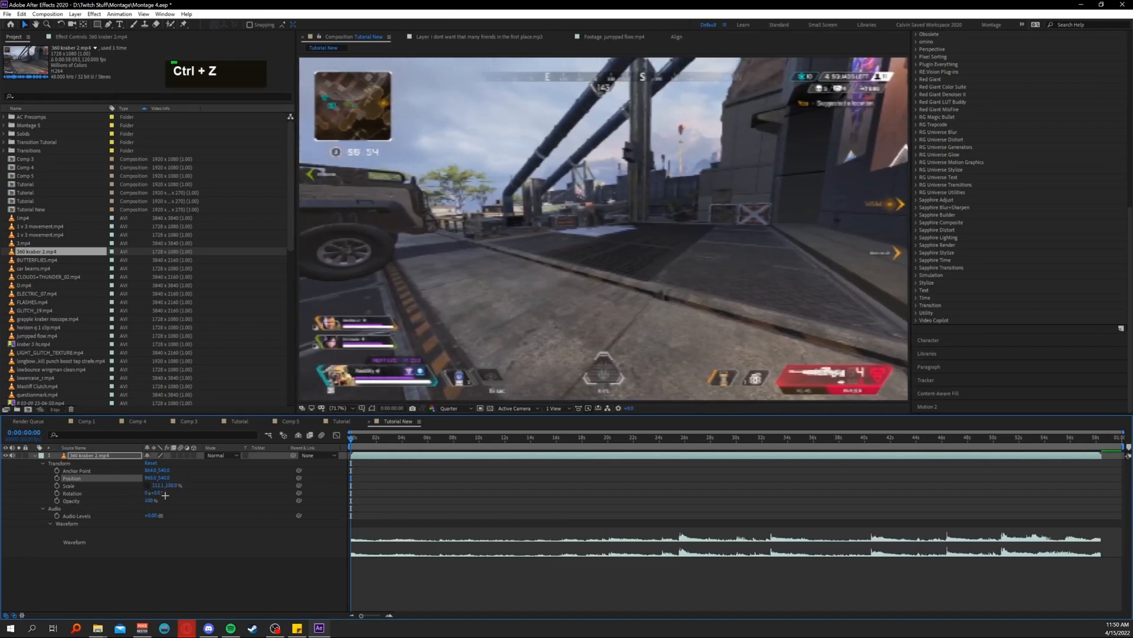
left_click_drag(157, 488, 186, 504)
key("ctrl+z")
key("ctrl+z")
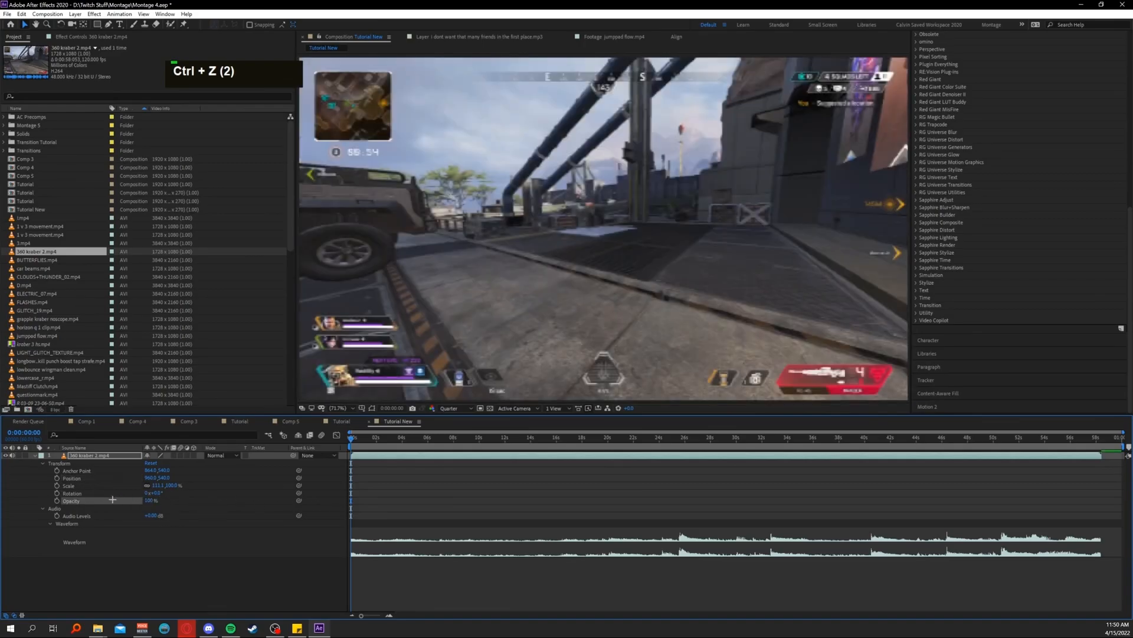
double_click(117, 500)
left_click_drag(174, 500, 237, 497)
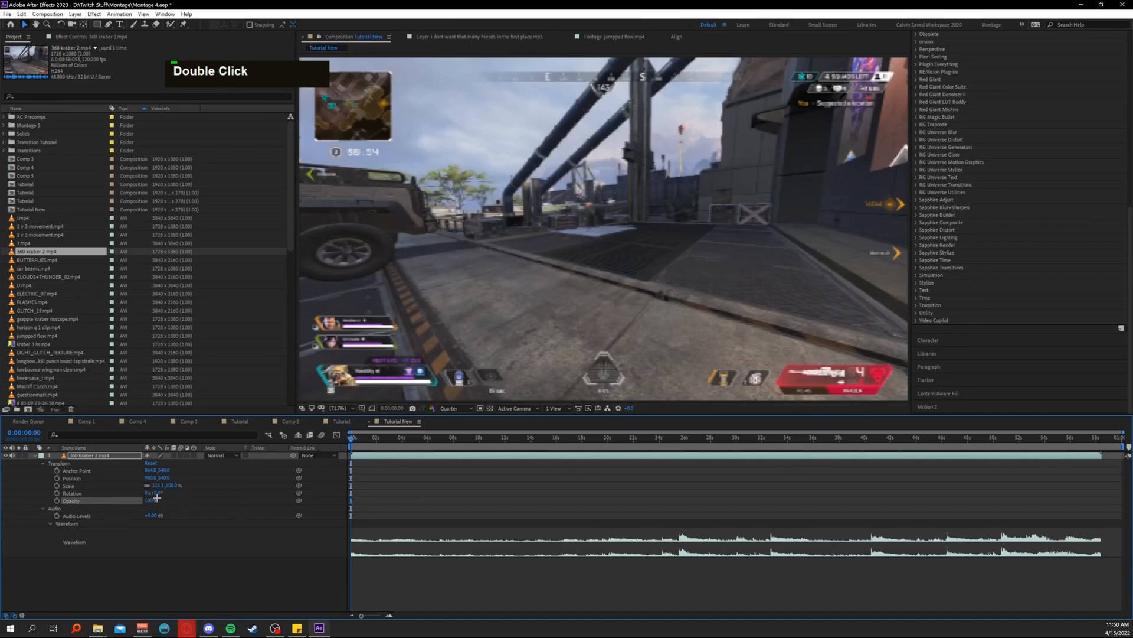
left_click(241, 524)
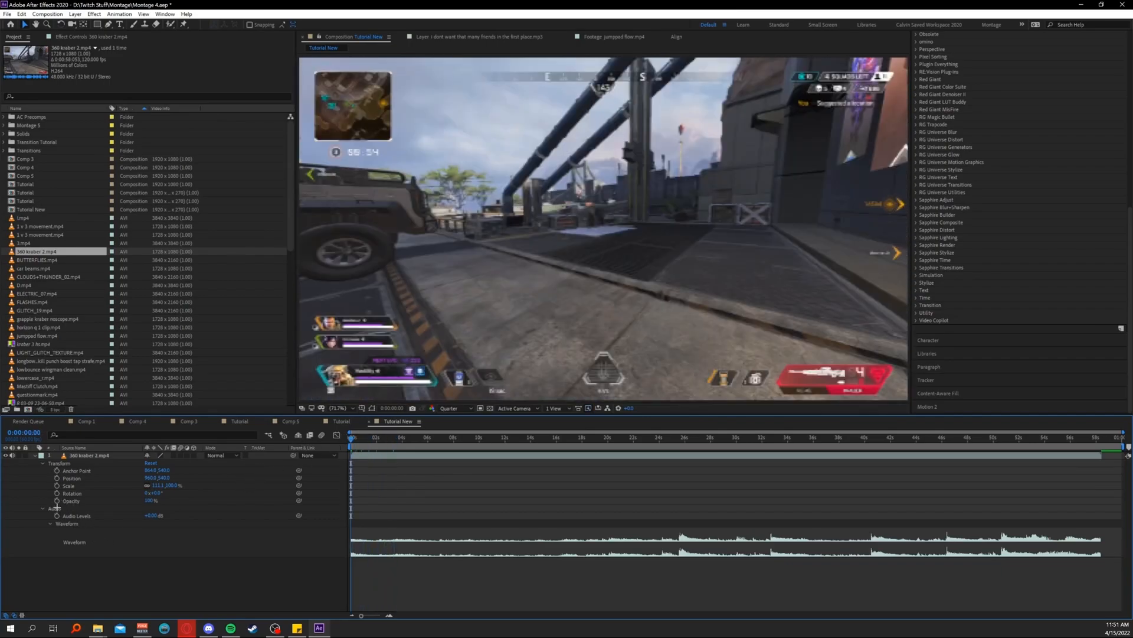
Turn on Opacity keyframing at the start of the clip and add a second Opacity keyframe at 0:00:00:58.
left_click(56, 500)
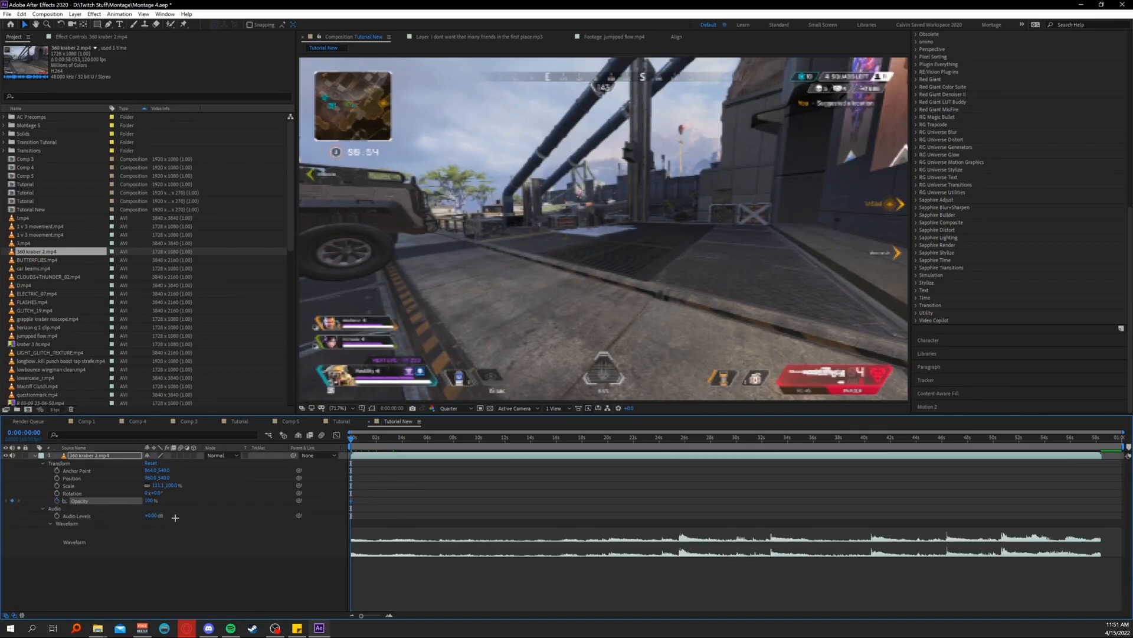
left_click_drag(351, 438, 382, 438)
key("Home")
left_click(151, 500)
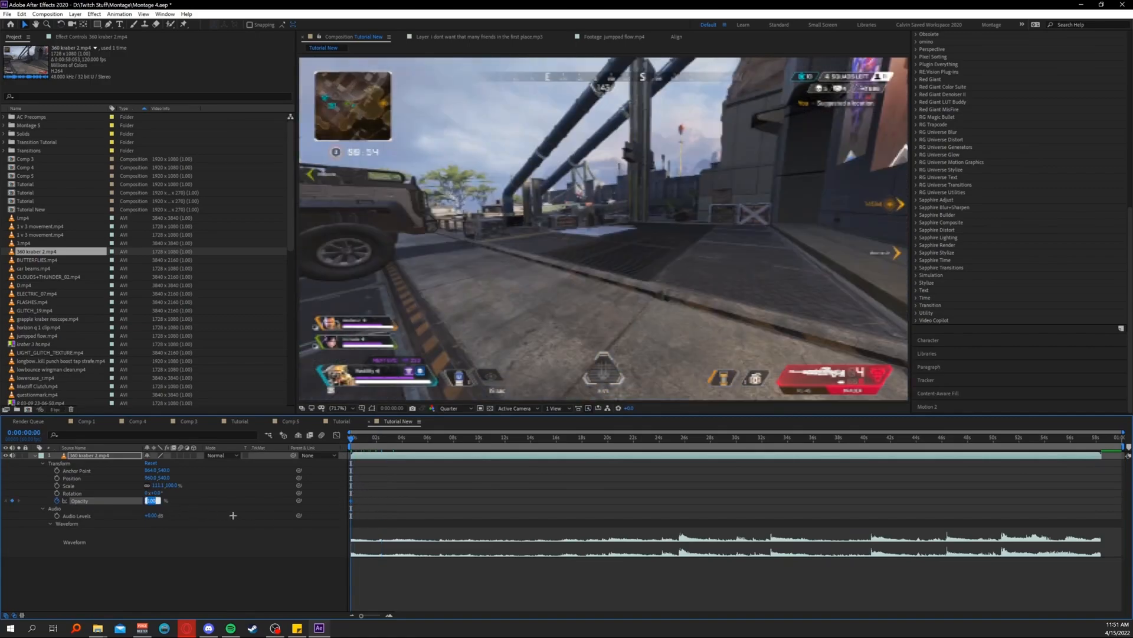
left_click(382, 500)
left_click_drag(365, 438, 362, 438)
left_click(13, 501)
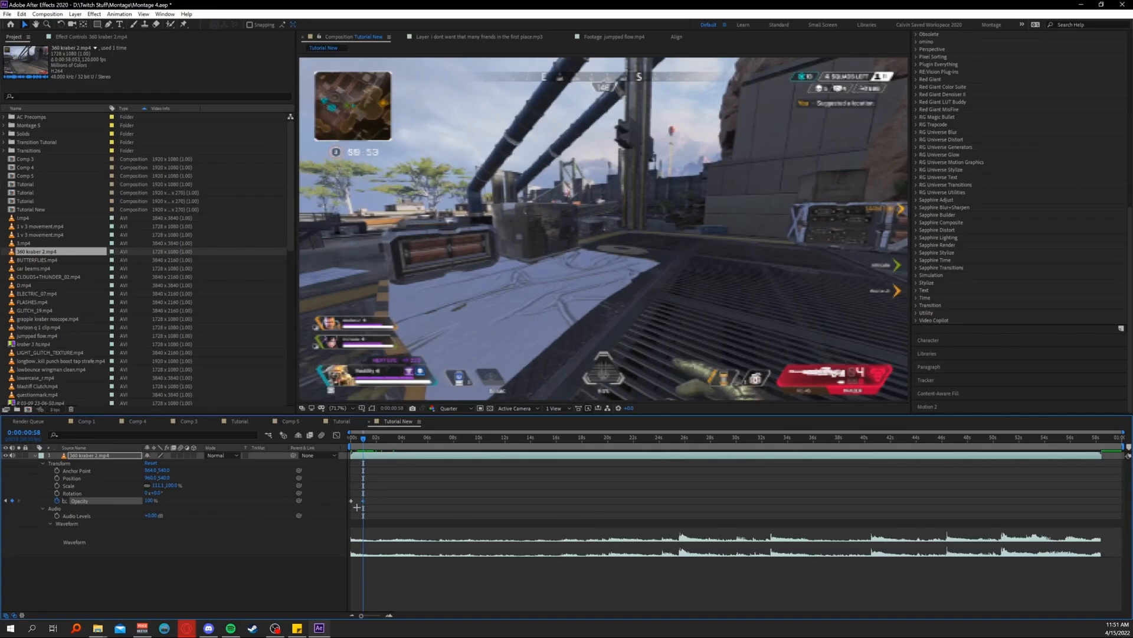
Set the Opacity keyframe at the start of the clip to 0% to create a fade-in.
key("j")
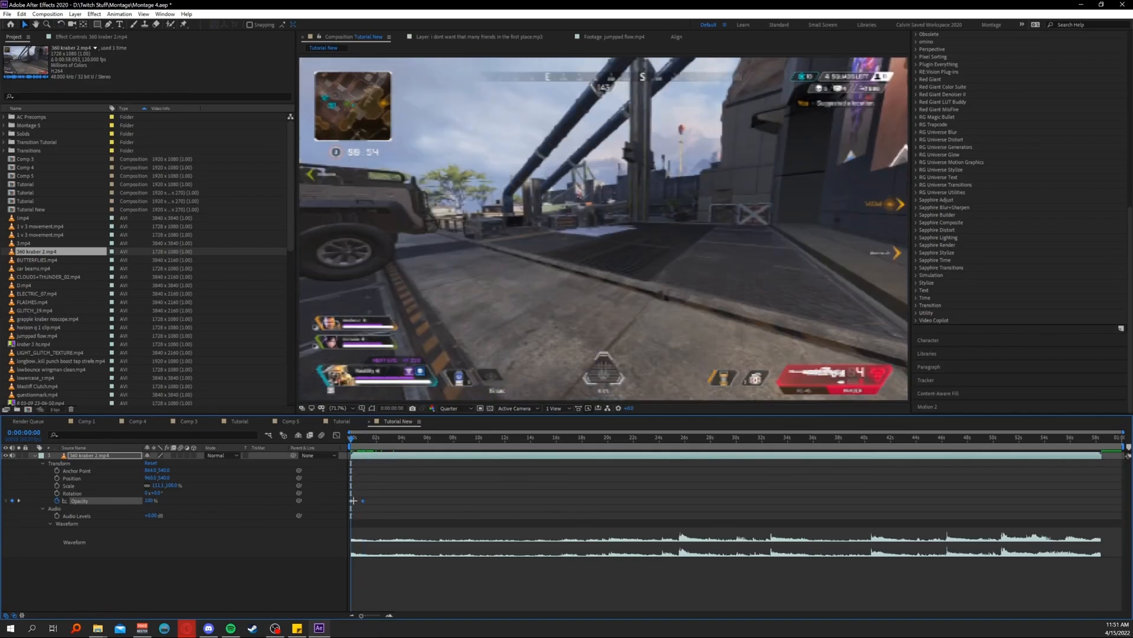
double_click(352, 502)
key("equal")
key("equal")
key("equal")
key("equal")
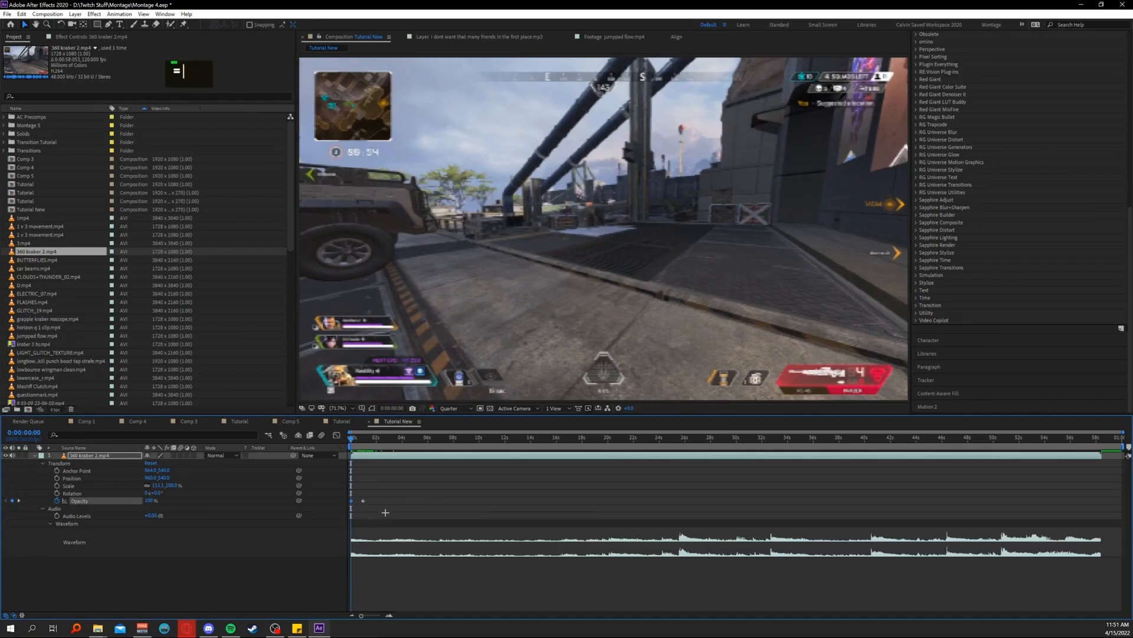
key("equal")
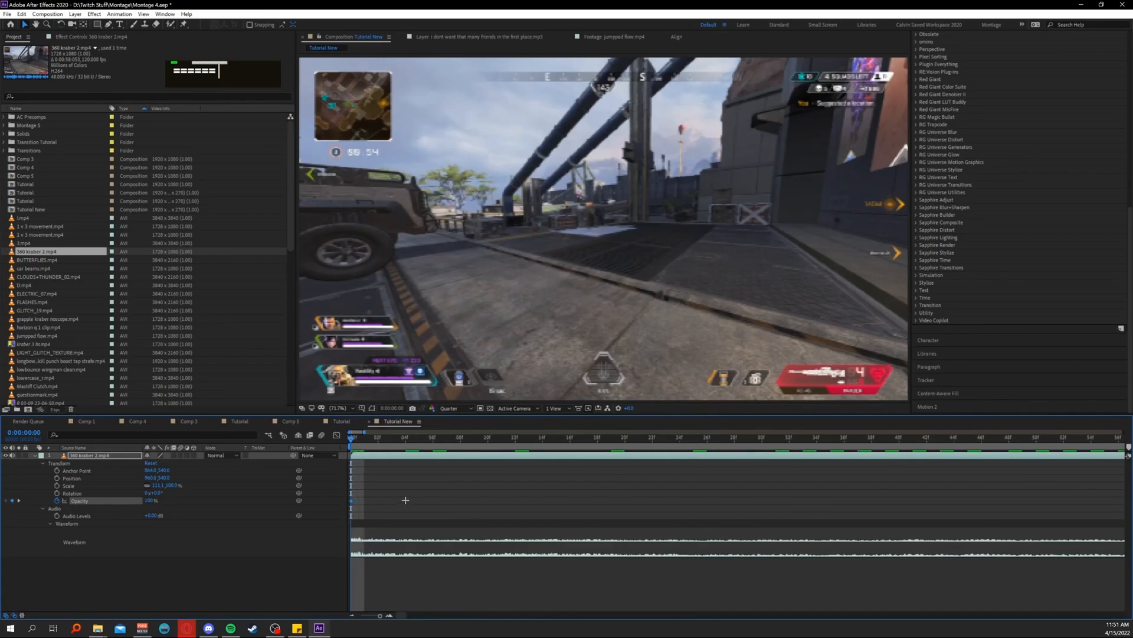
key("minus")
key("minus")
left_click(150, 500)
type("0")
key("Return")
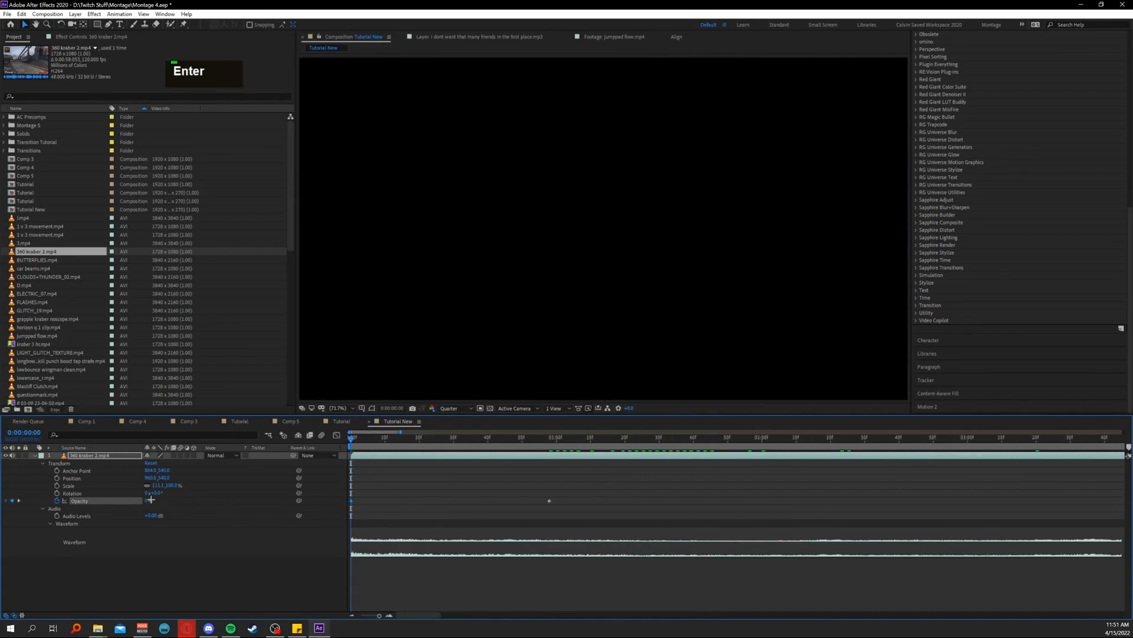
Scrub through the clip's opening to check the opacity fade-in.
mouse_move(359, 440)
left_mouse_down()
mouse_move(426, 439)
mouse_move(338, 443)
left_mouse_up()
left_click(355, 440)
left_click_drag(355, 441, 388, 449)
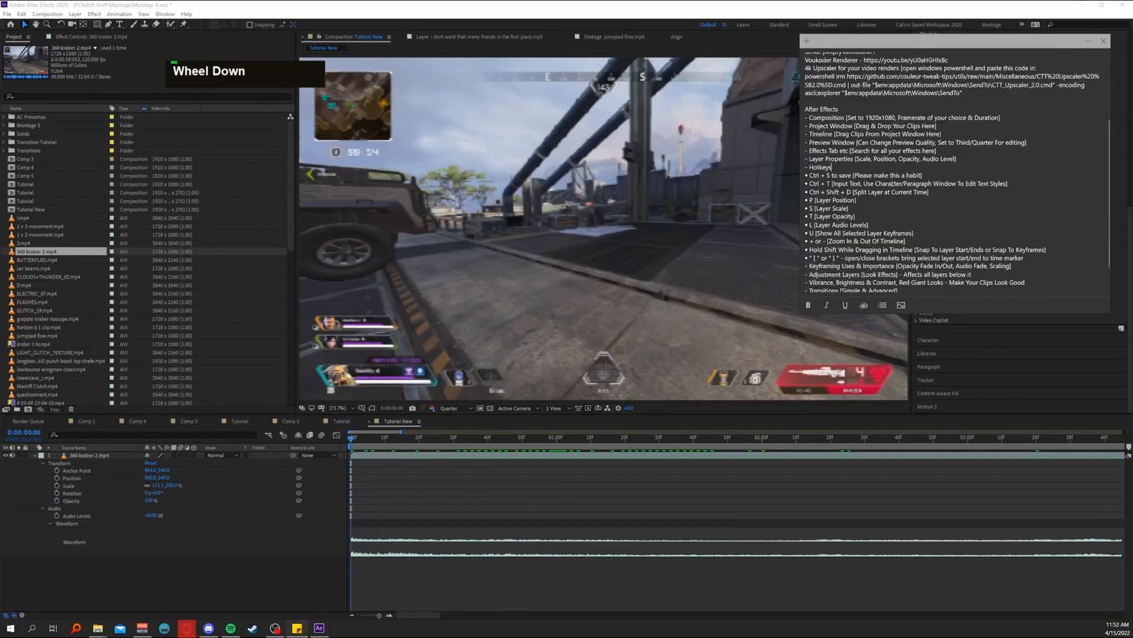
Review the Hotkeys list in the sticky note, from Ctrl + S down to the bracket shortcuts.
scroll(895, 216, "down", 2)
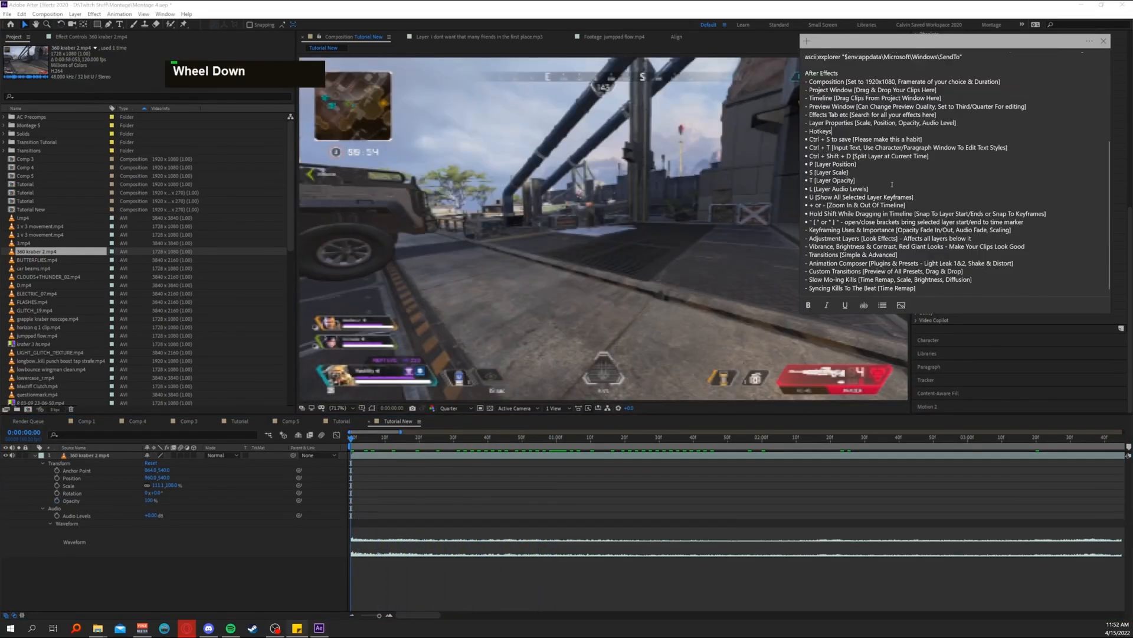
left_click_drag(936, 207, 810, 140)
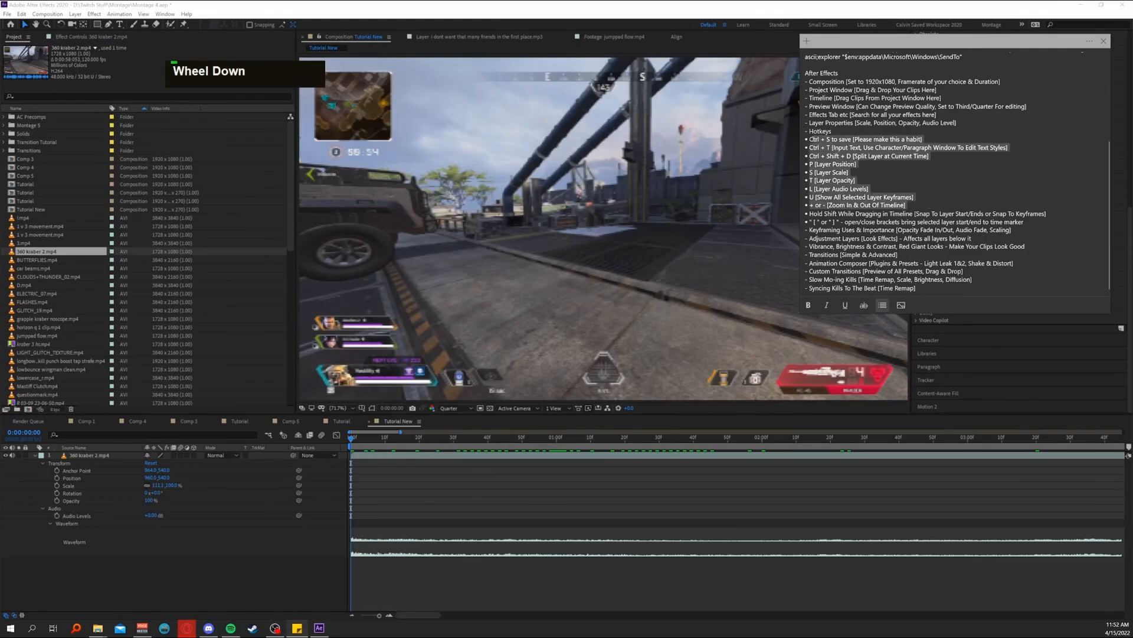
left_click(811, 139)
left_click(1010, 229)
mouse_move(1025, 222)
left_mouse_down()
mouse_move(896, 209)
mouse_move(809, 139)
left_mouse_up()
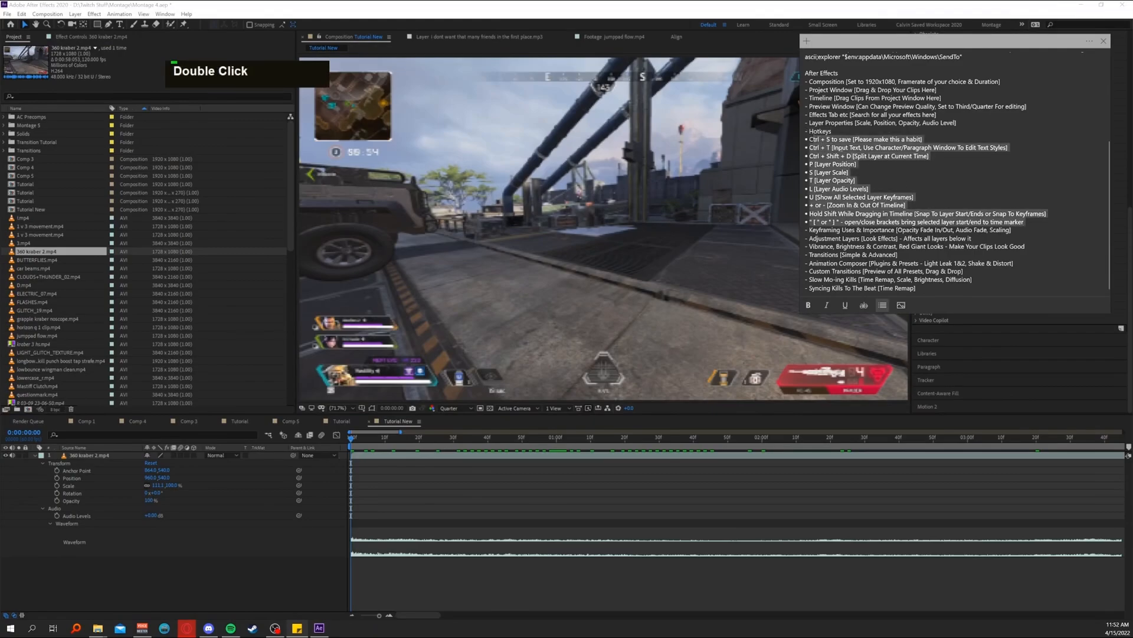
left_click(867, 164)
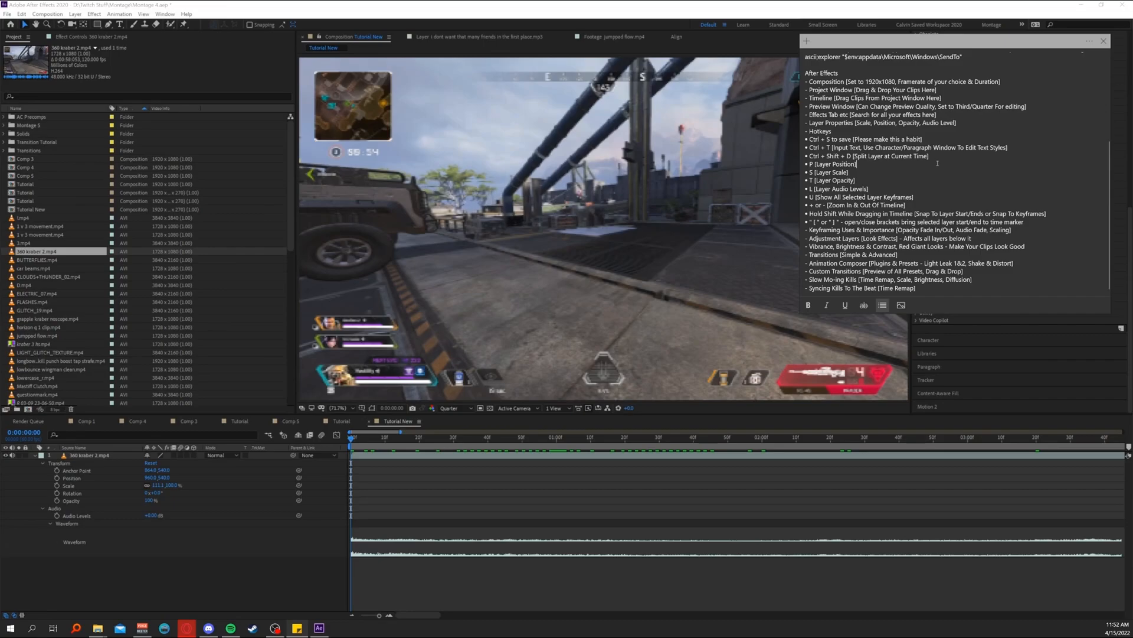
Switch back to After Effects, enter Tutorial as the file name for saving a new project copy, and cancel the save.
left_click(785, 557)
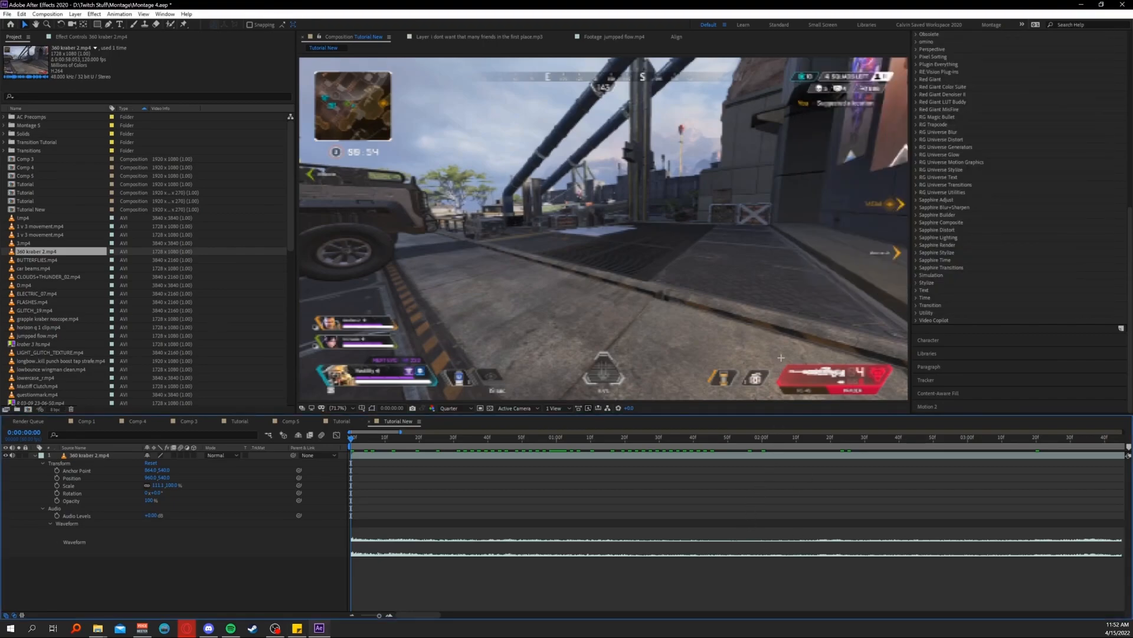
key("ctrl+shift+s")
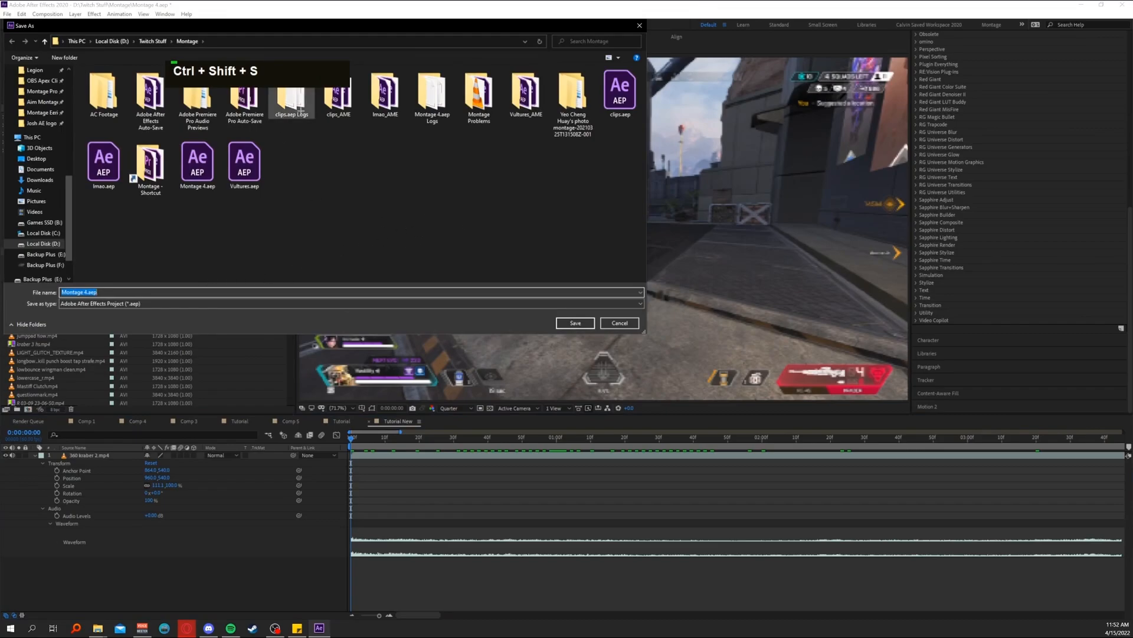
key("Escape")
left_click(7, 14)
mouse_move(35, 112)
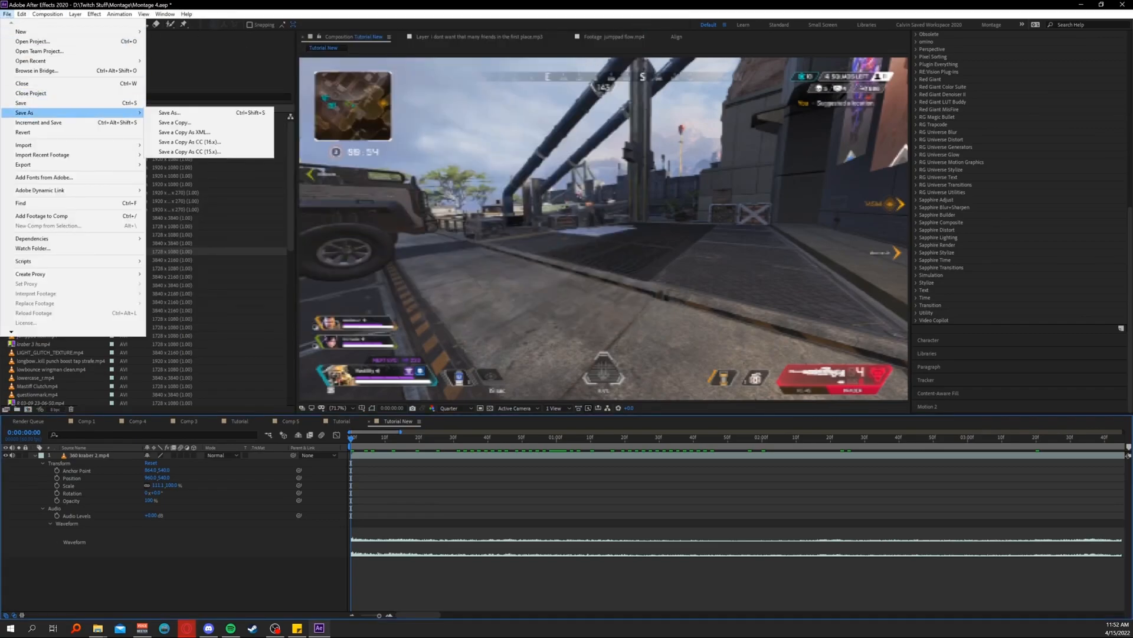
left_click(169, 112)
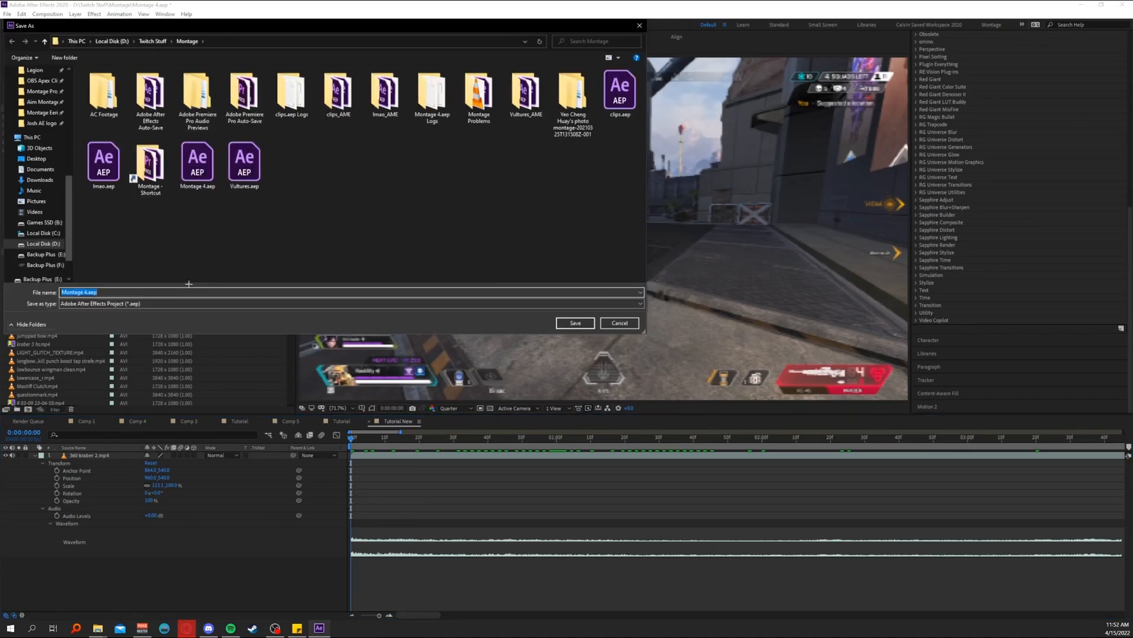
type("Tutorial")
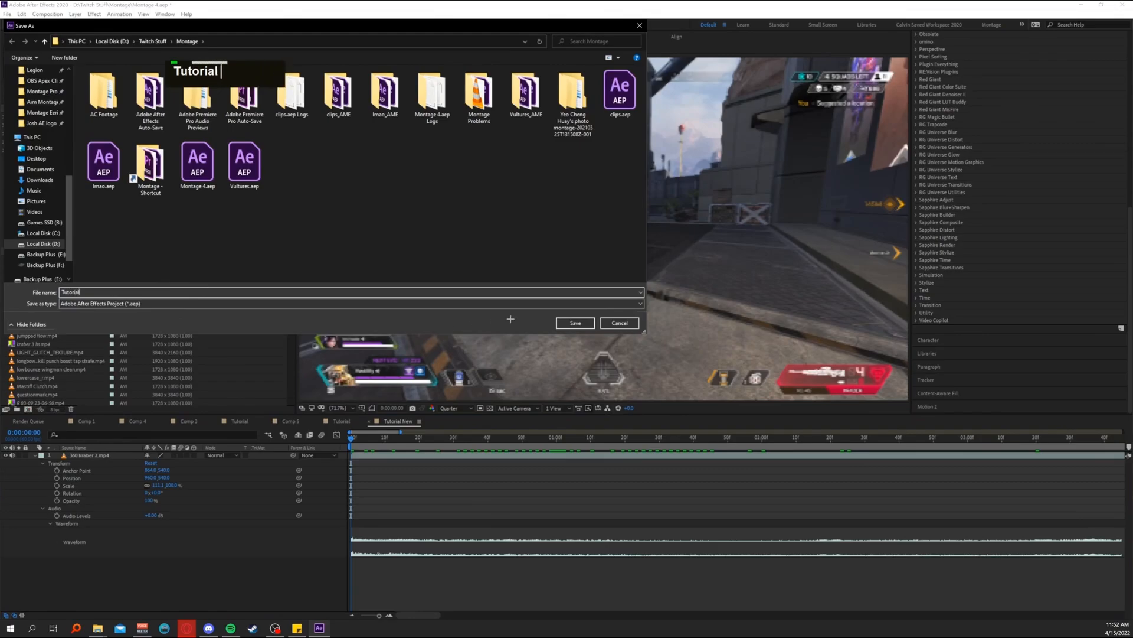
left_click(618, 323)
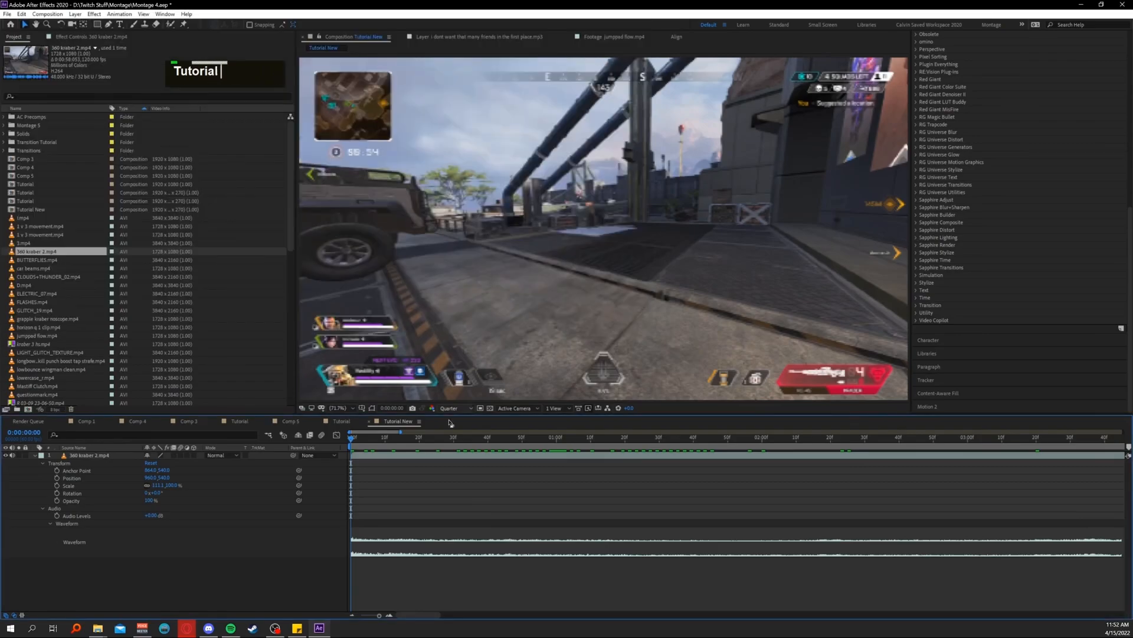
Scrub the 360 kraber 2.mp4 clip to frame 30, save the project, and return the playhead to the start.
left_click_drag(419, 440, 454, 441)
left_click(452, 456)
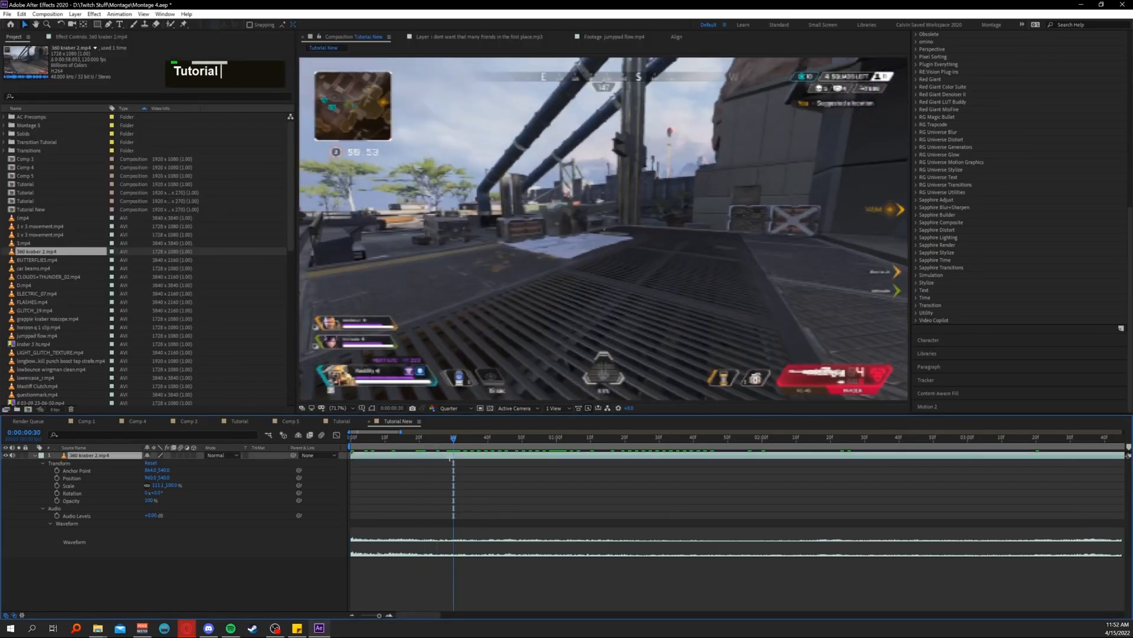
key("ctrl+s")
left_click(351, 436)
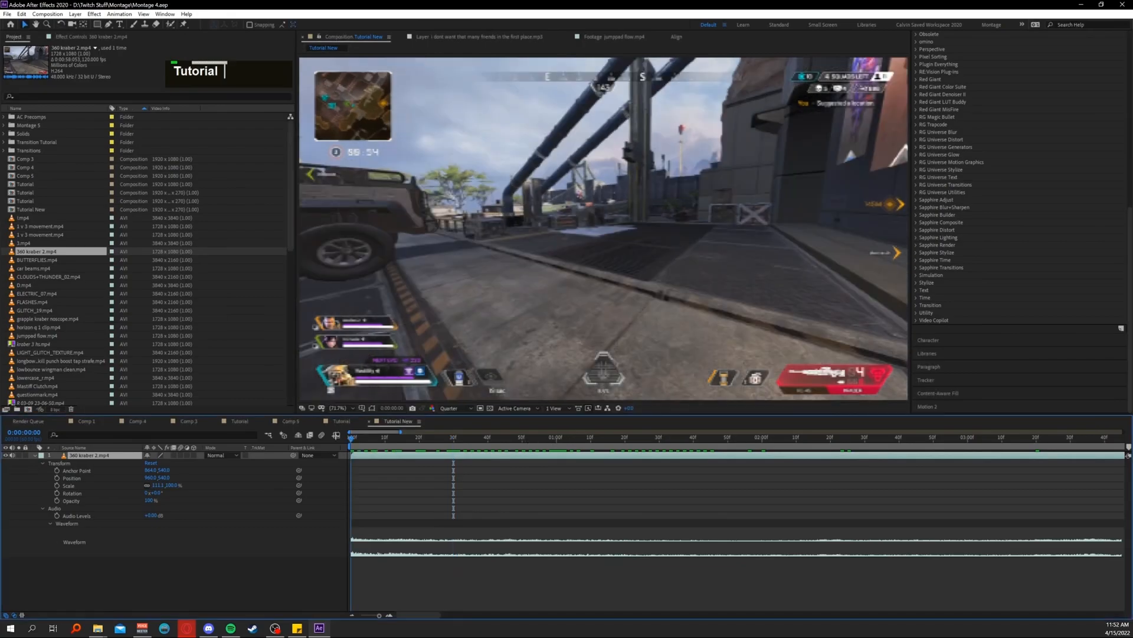
Glance at the After Effects section of the sticky note, and set the composition preview resolution to Full.
left_click(297, 628)
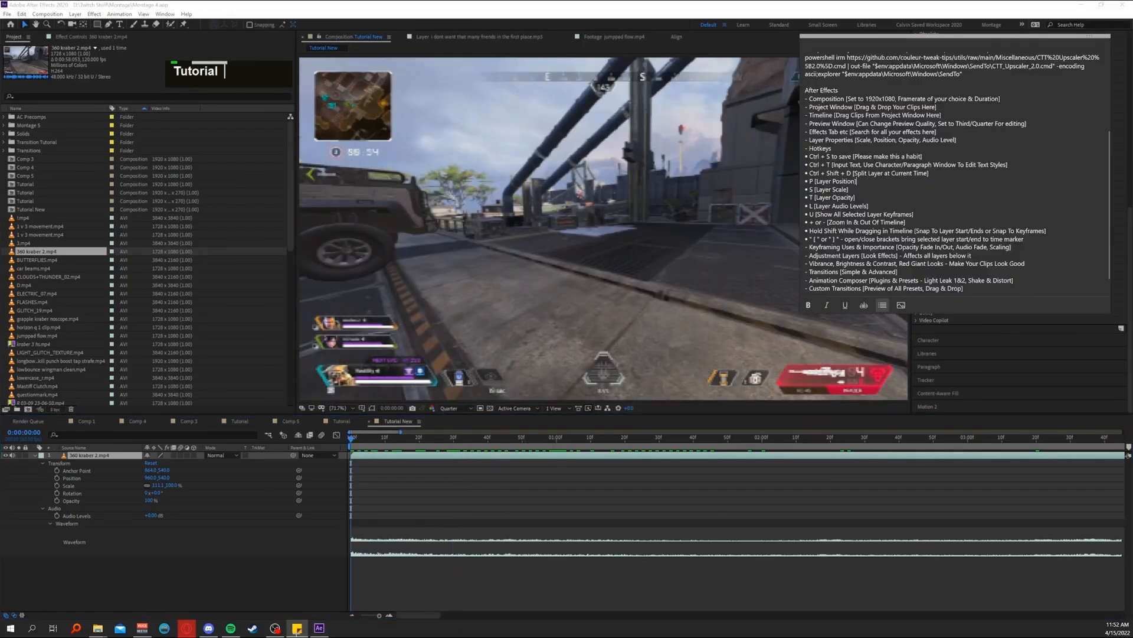
left_click(297, 627)
left_click(317, 580)
left_click(452, 408)
left_click(454, 426)
Create a new adjustment layer above the 360 kraber 2.mp4 clip in the Tutorial New composition.
right_click(331, 476)
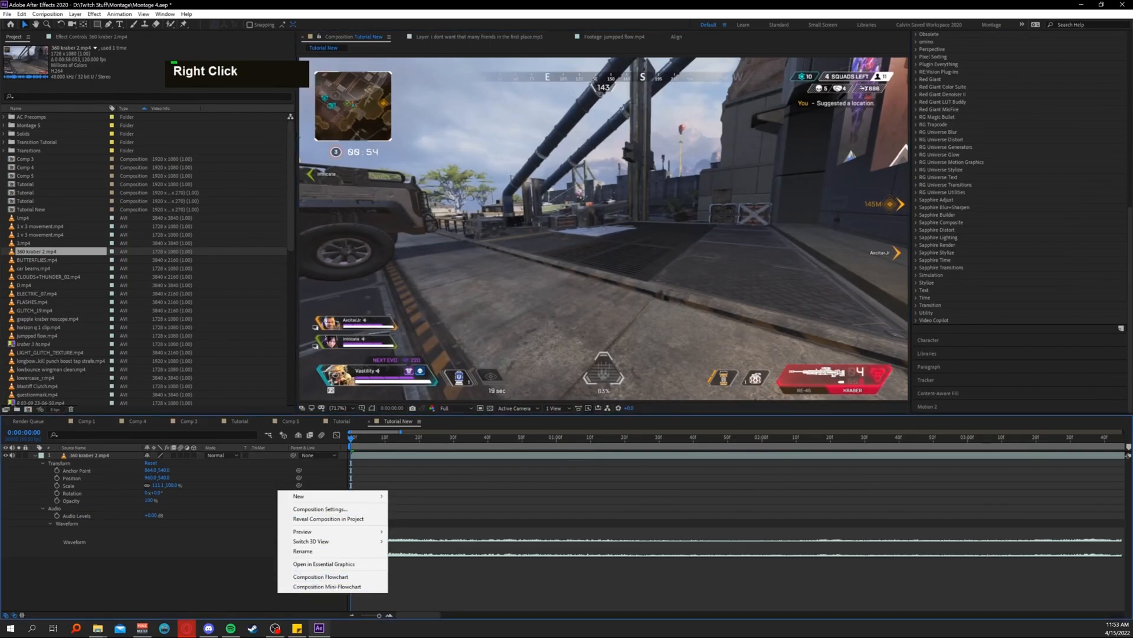
left_click(76, 14)
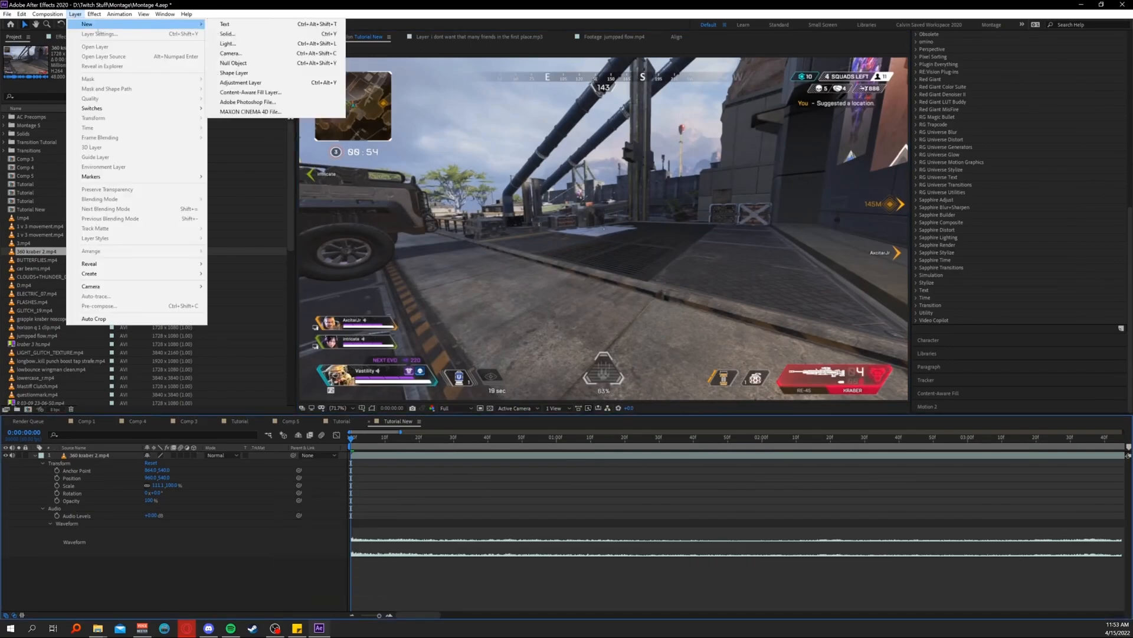
left_click(278, 592)
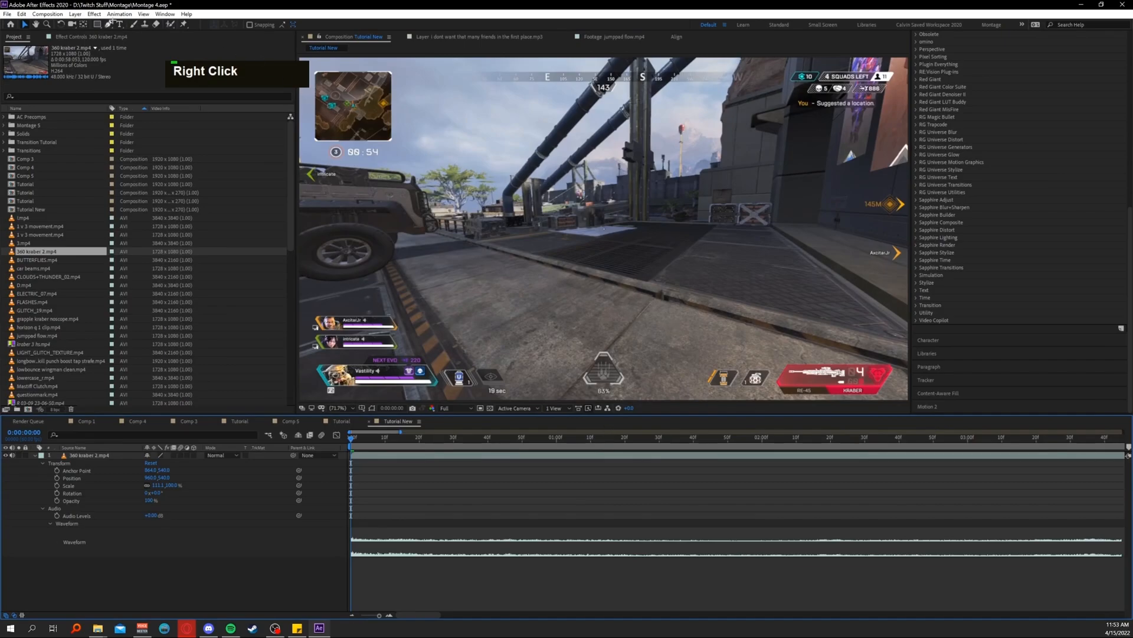
left_click(76, 14)
mouse_move(85, 24)
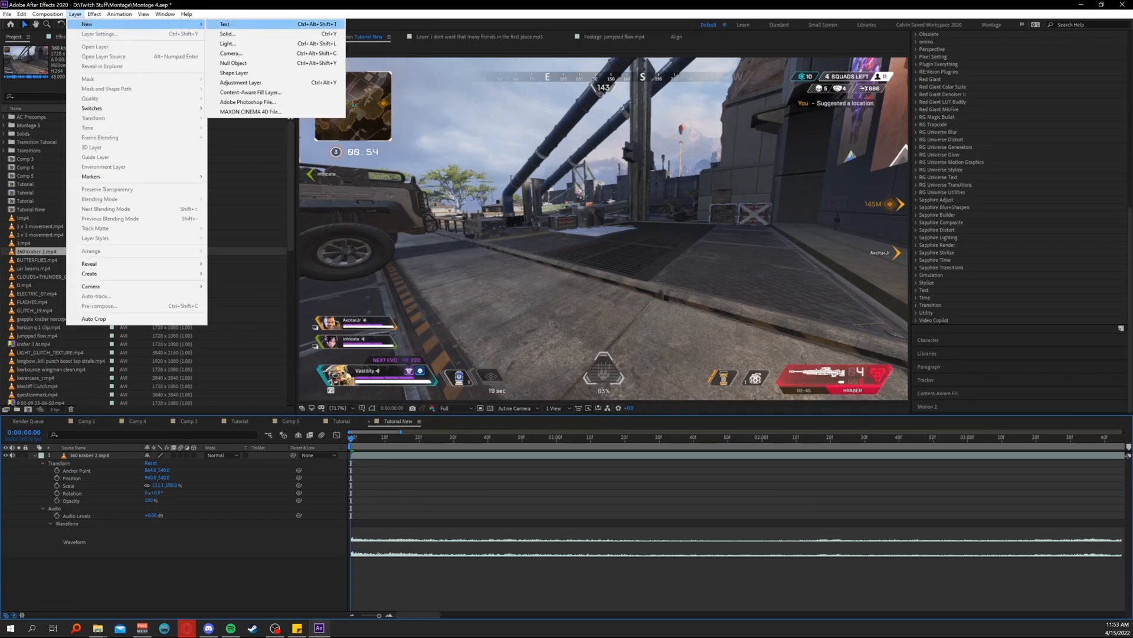
right_click(241, 83)
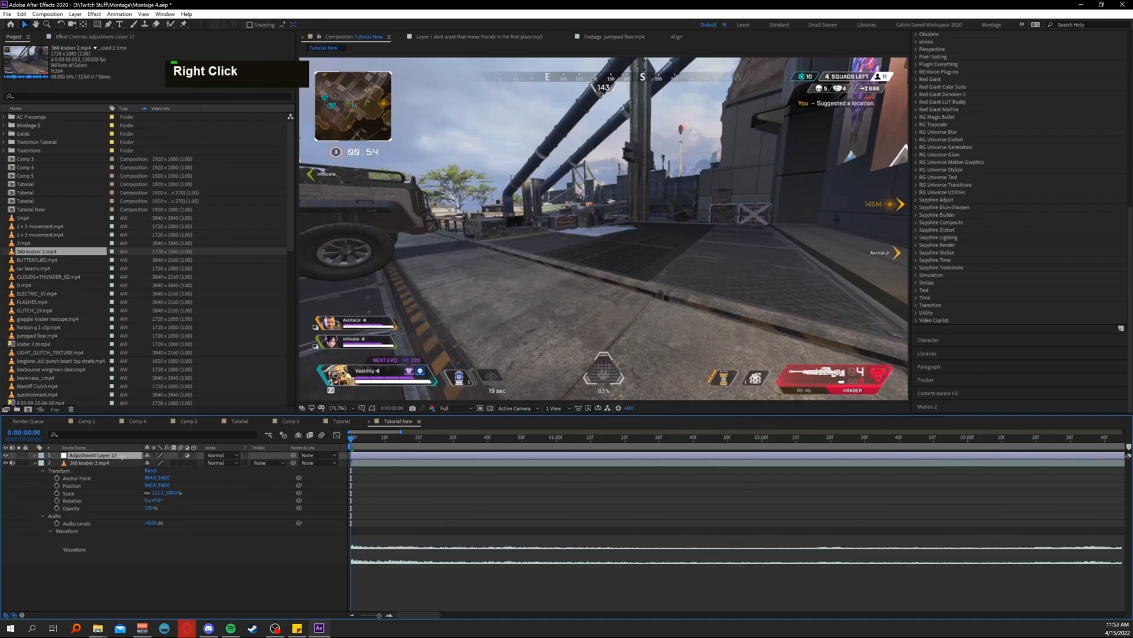
Search the effects for "bright" and apply Brightness & Contrast to the adjustment layer.
scroll(974, 148, "up", 3)
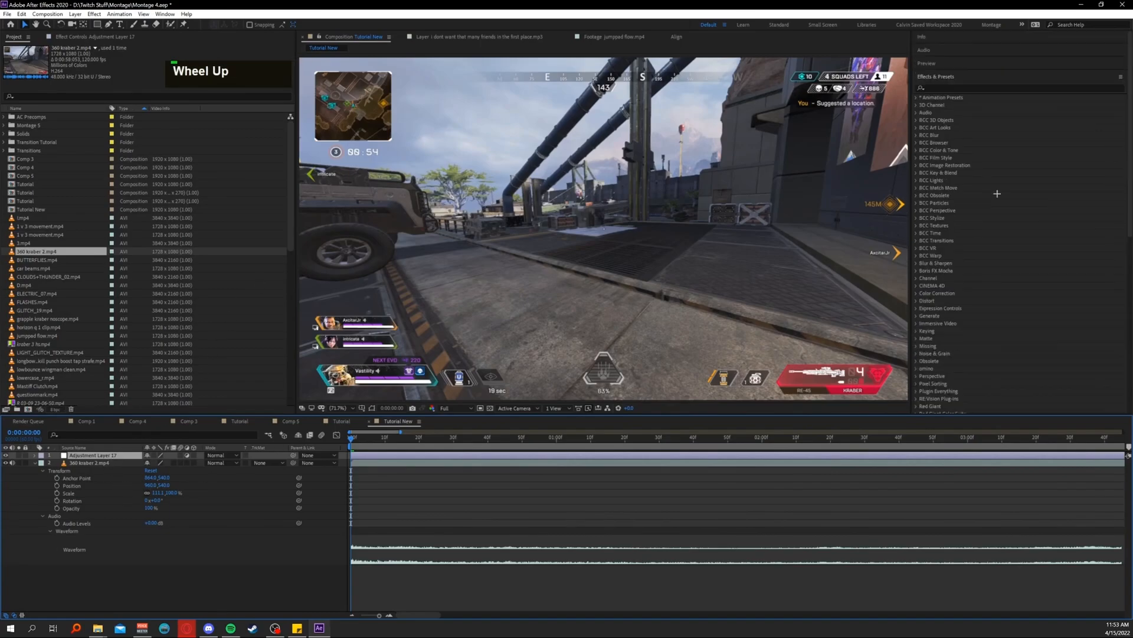
left_click(946, 87)
type("bri")
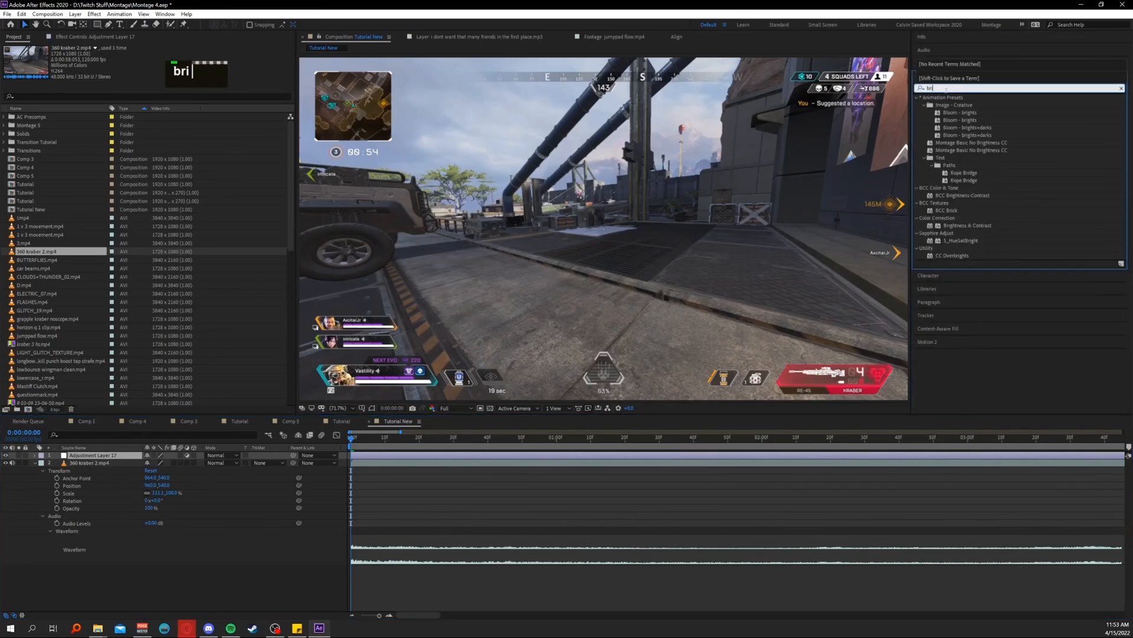
type("ght")
key("Return")
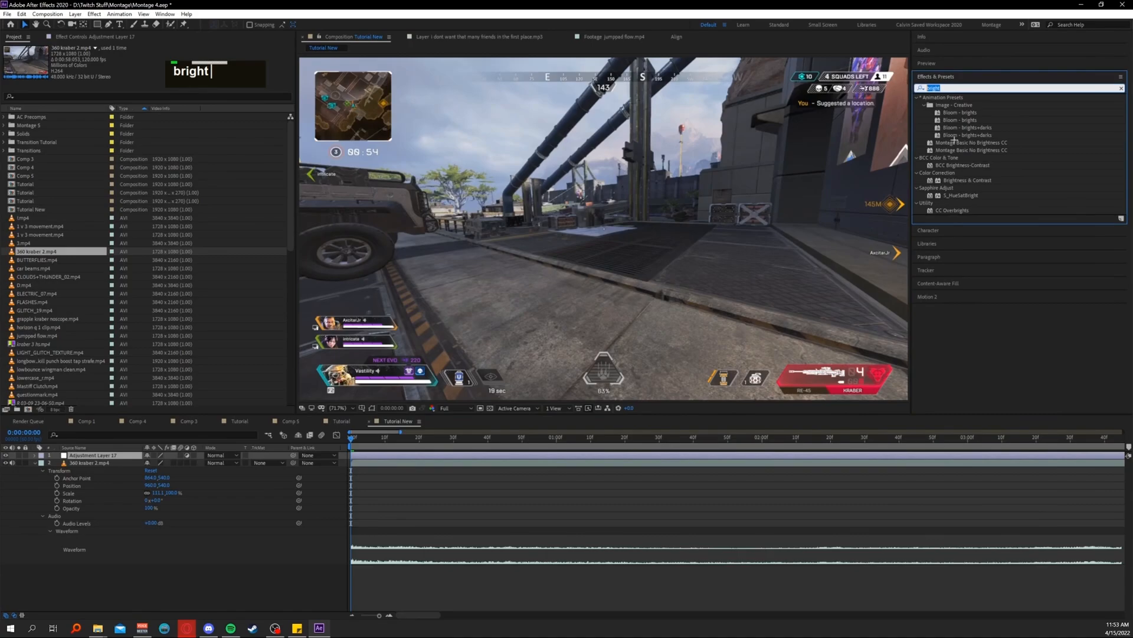
left_click(971, 181)
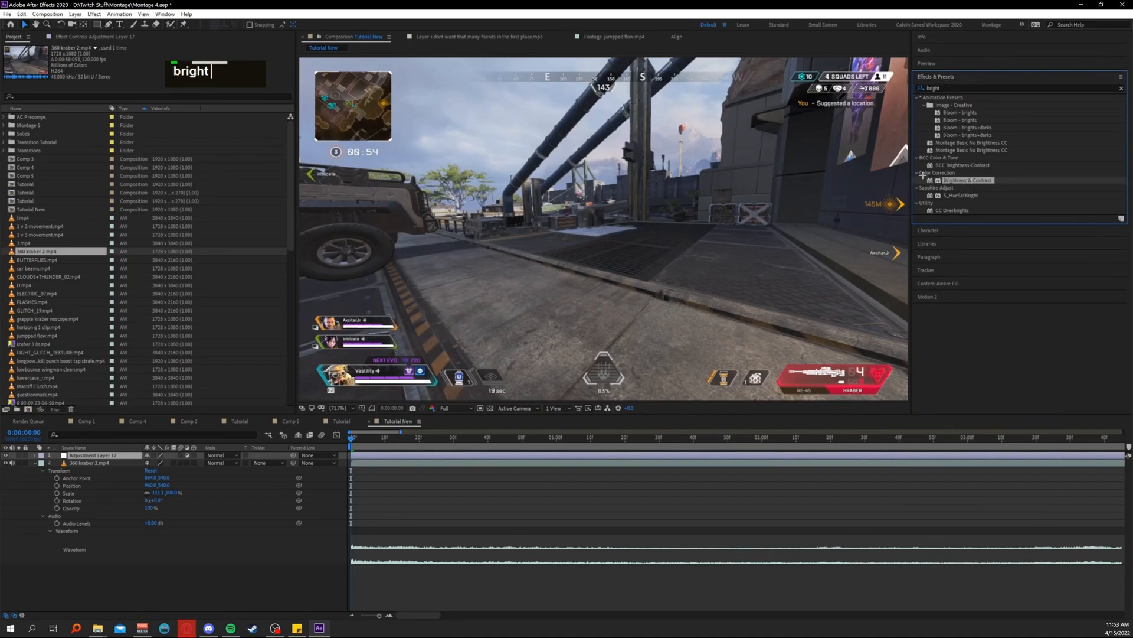
left_click_drag(957, 177, 116, 461)
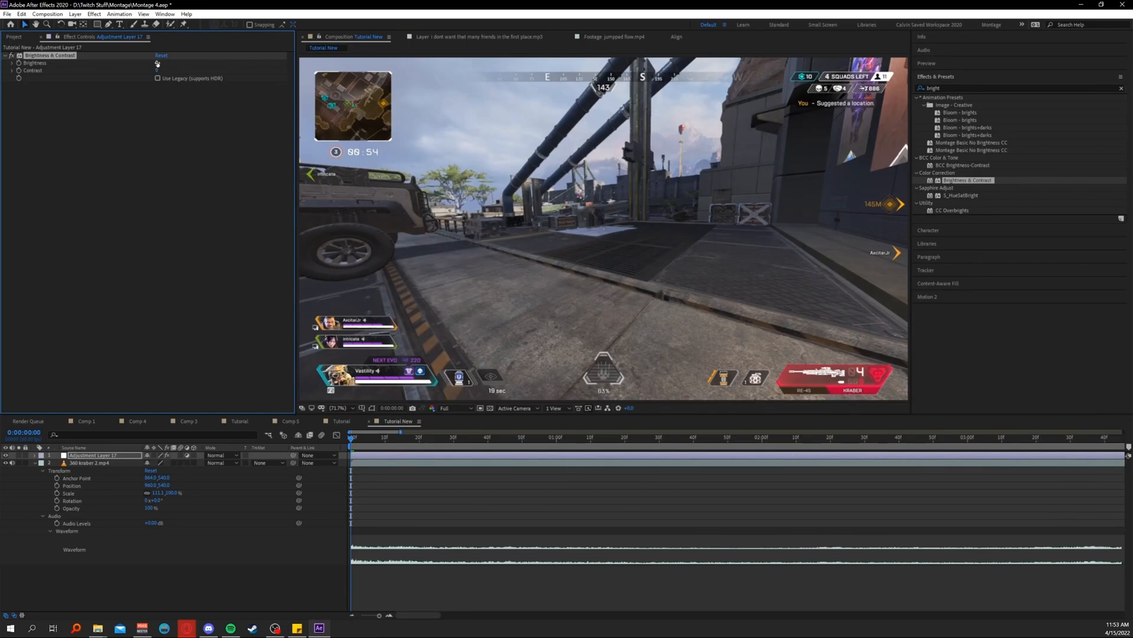
Set the adjustment layer's Brightness to 40 and Contrast to 20, and toggle the effect to compare the picture.
left_click(164, 102)
left_click(158, 63)
type("20")
key("Return")
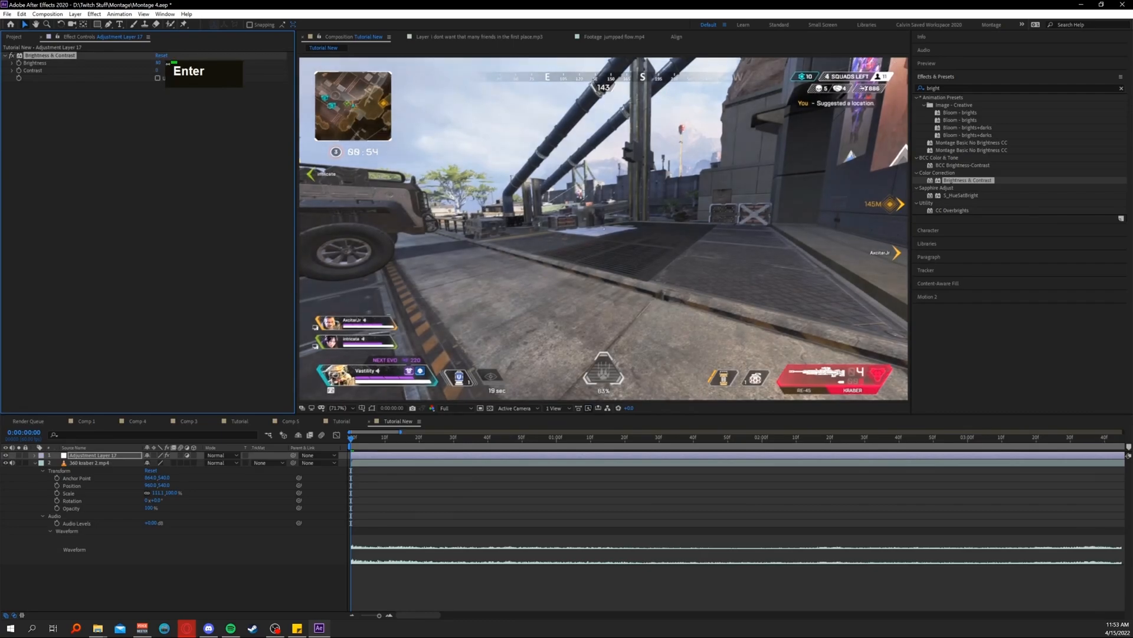
left_click_drag(157, 63, 166, 65)
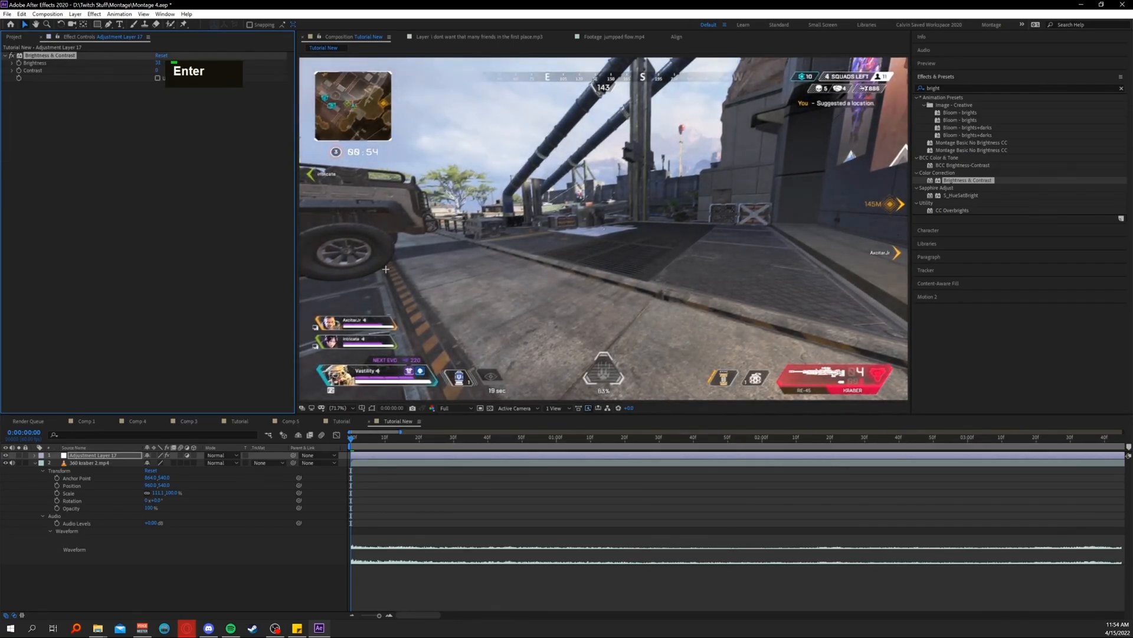
left_click(162, 130)
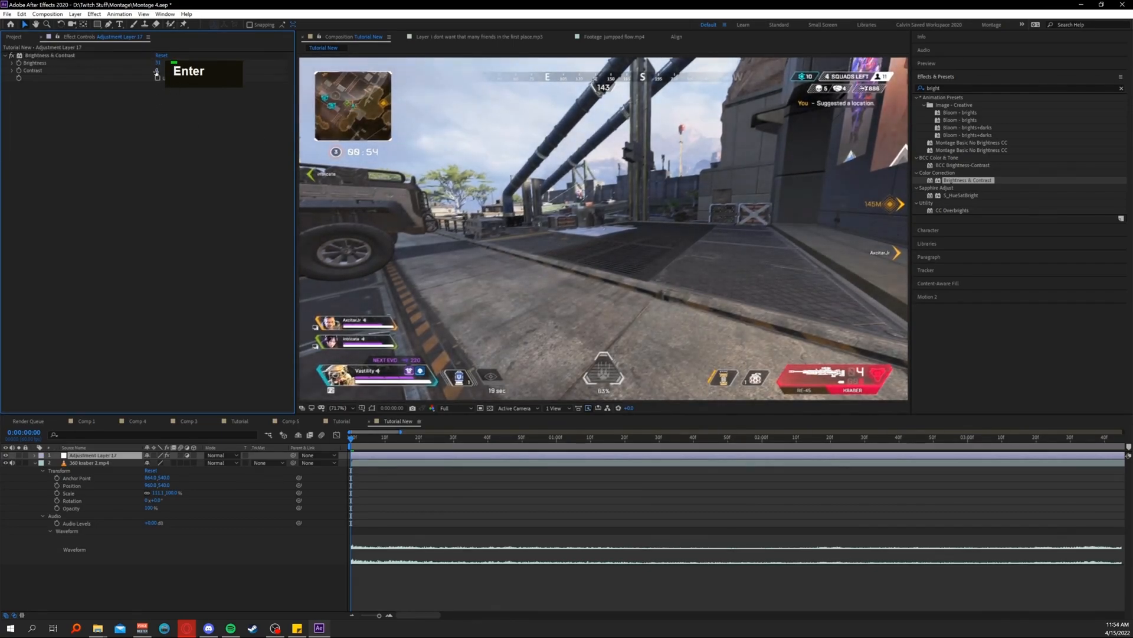
left_click(164, 72)
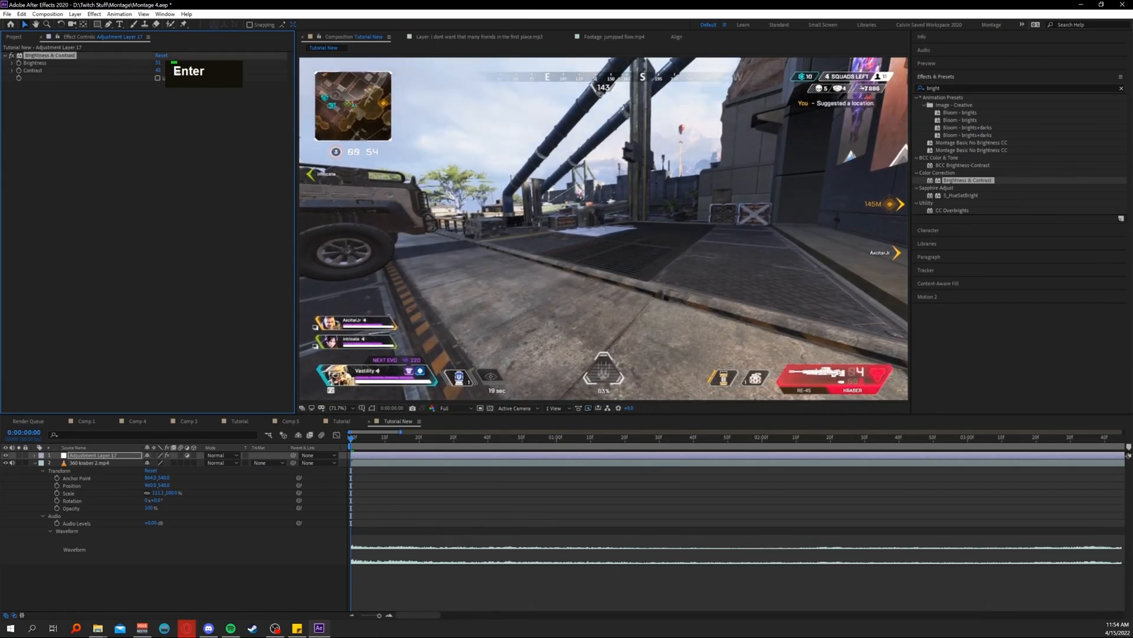
key("Return")
left_click(159, 63)
type("40")
key("Return")
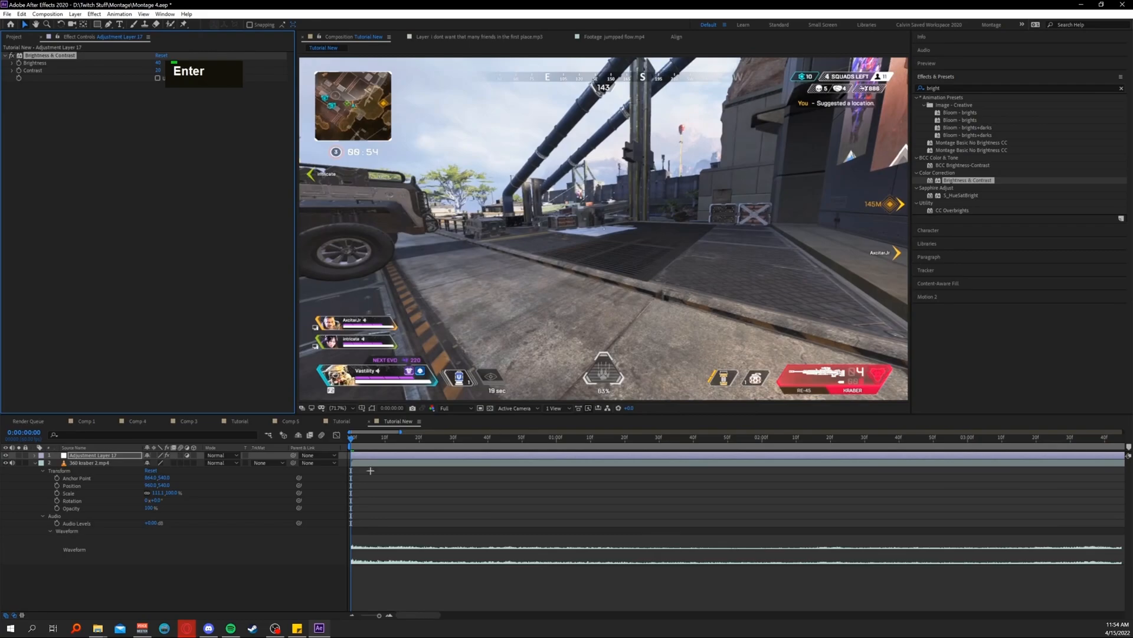
double_click(11, 56)
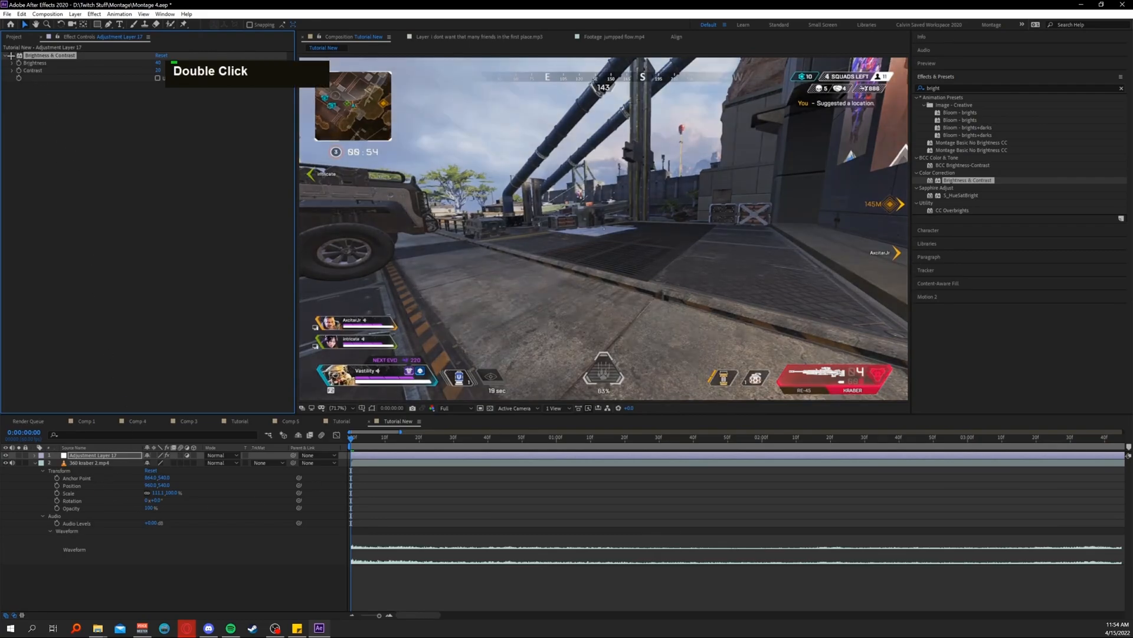
Find the Vibrance effect, apply it to the adjustment layer, and set its Vibrance to 40.
left_click(939, 88)
key("BackSpace")
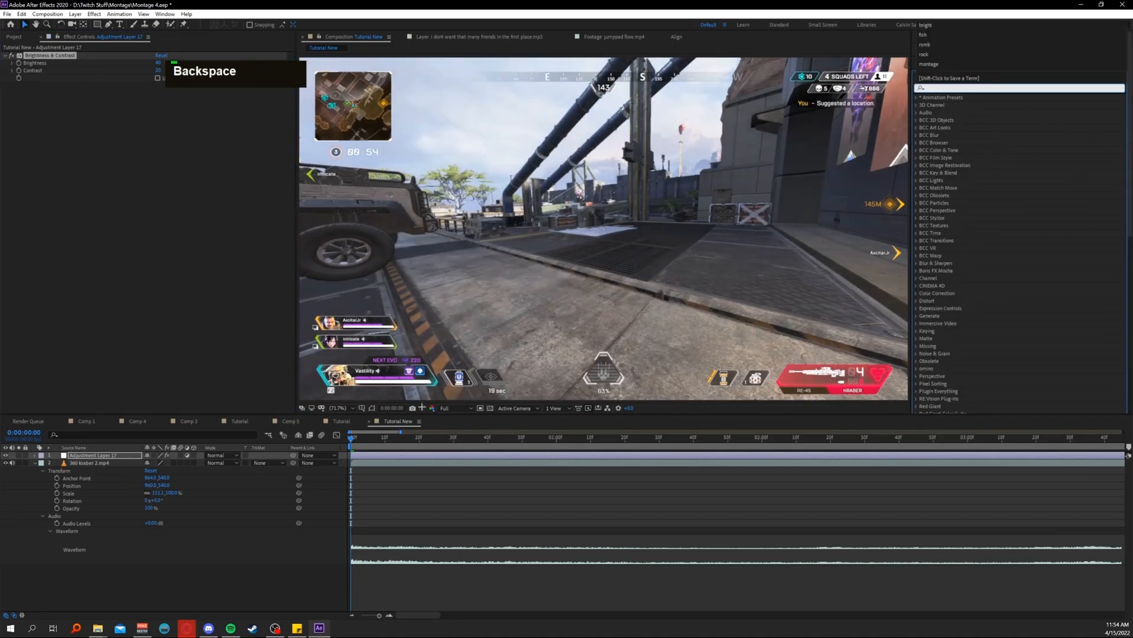
left_click(955, 87)
type("vibrance")
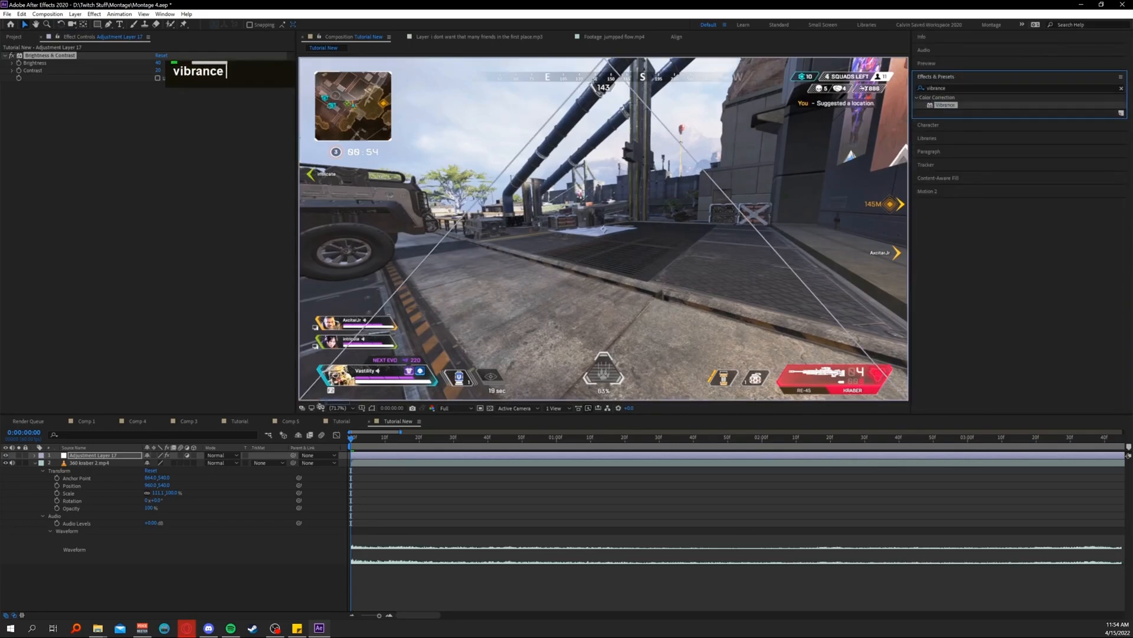
left_click_drag(945, 105, 229, 353)
left_click(159, 92)
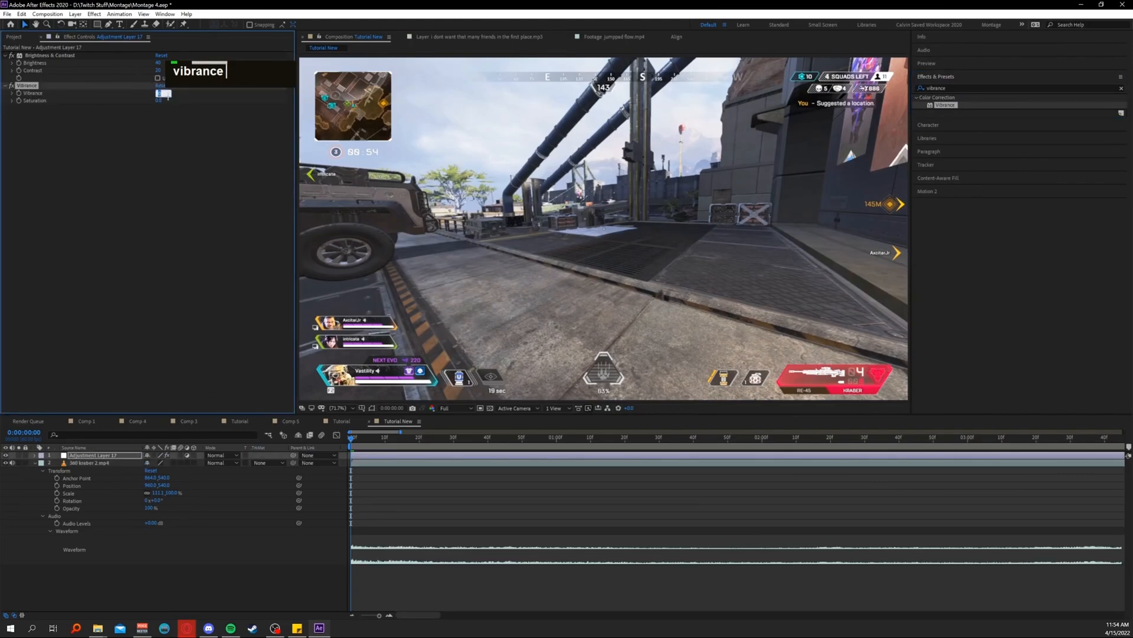
type("40")
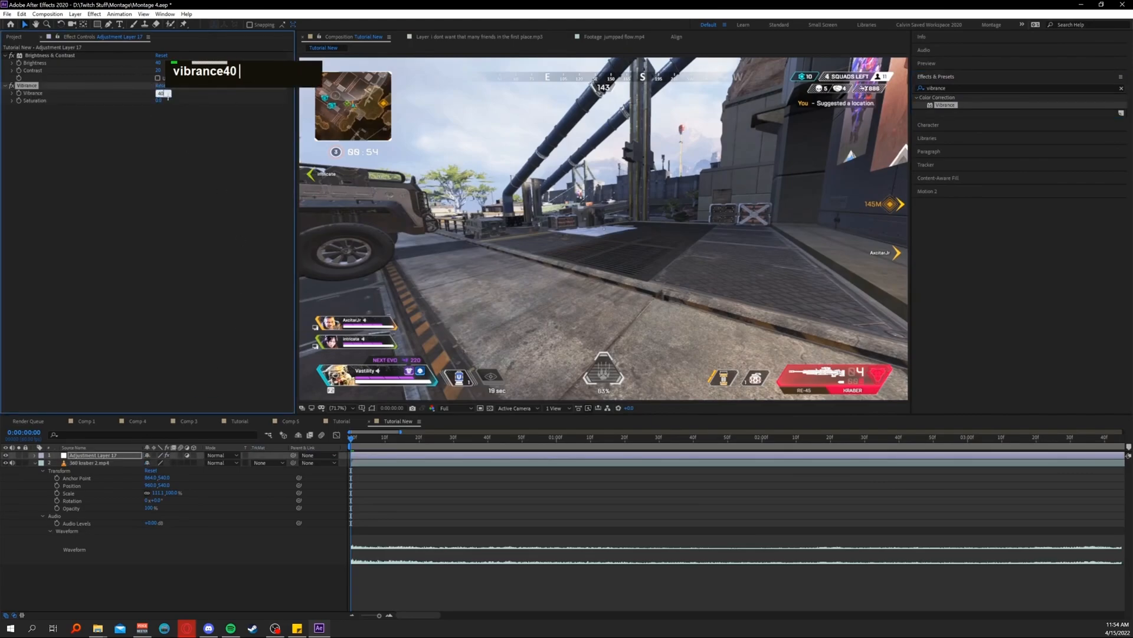
key("Return")
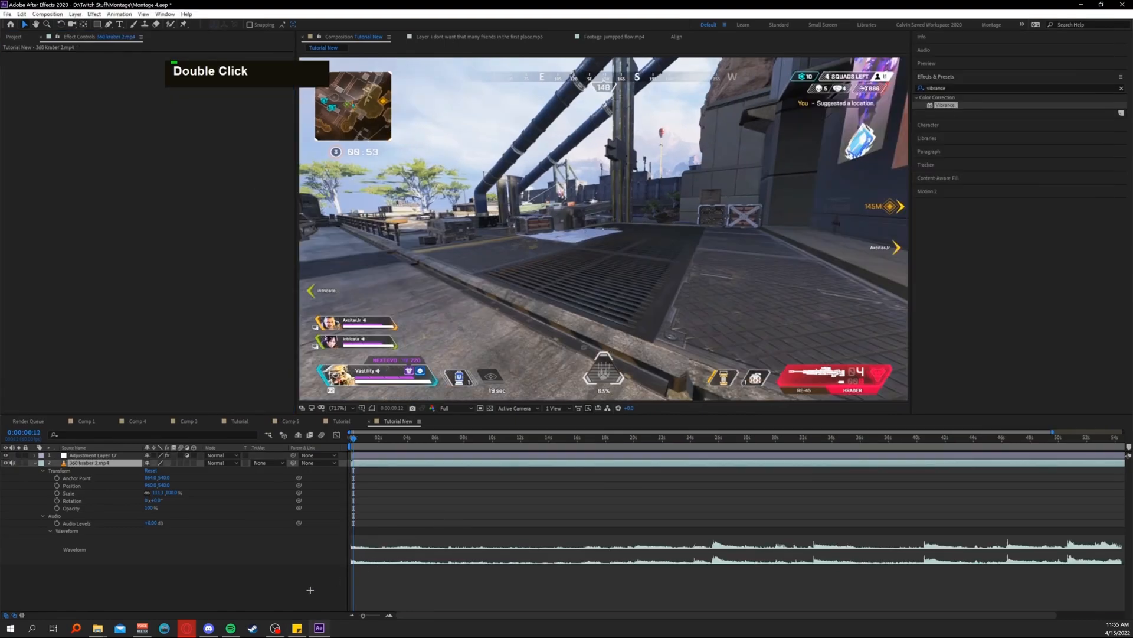
Search the effects for "looks" and apply the RG Magic Bullet Looks effect to the adjustment layer.
left_click(960, 92)
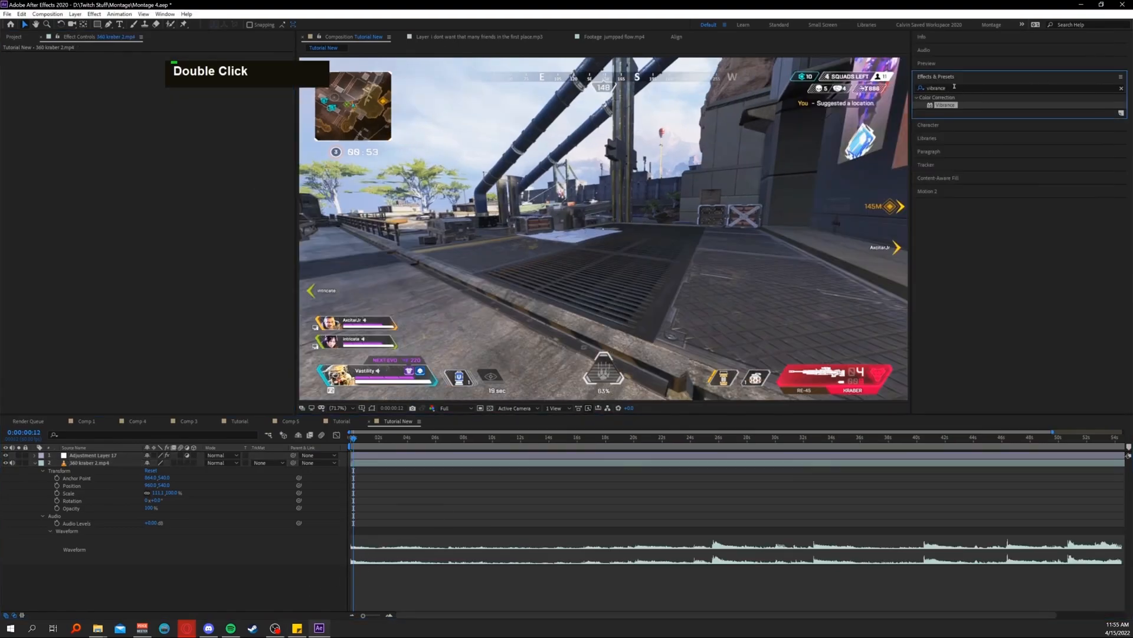
key("BackSpace")
key("BackSpace")
type(";looks")
left_click_drag(951, 104, 109, 457)
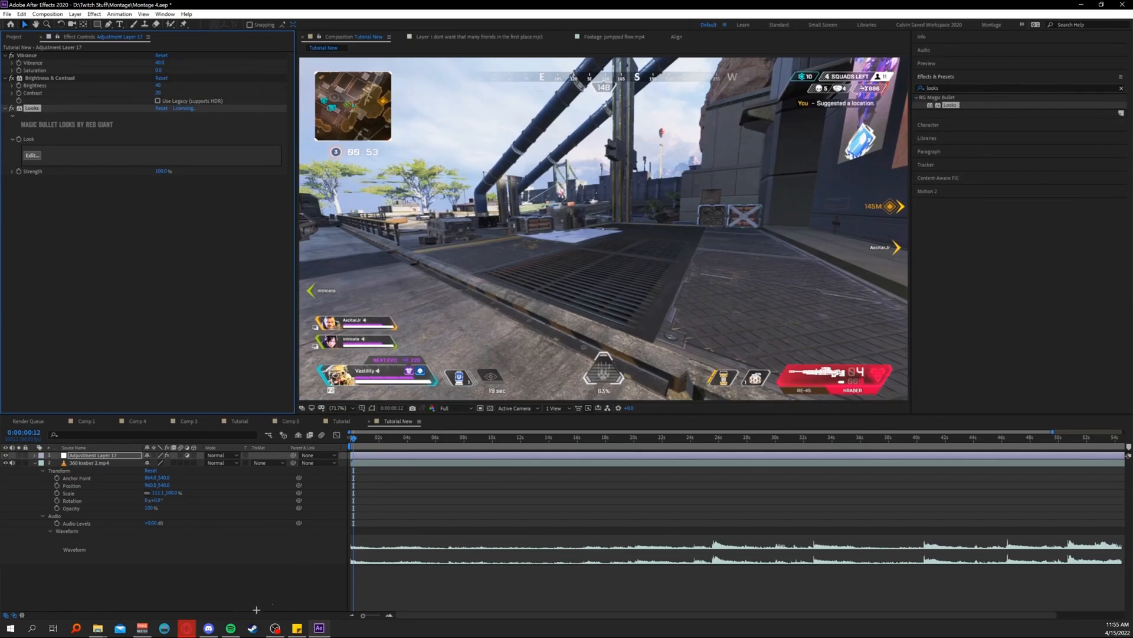
Highlight the Red Giant Magic Bullet entry in the sticky note's requirements list, and switch back to After Effects.
left_click(297, 628)
scroll(905, 154, "up", 5)
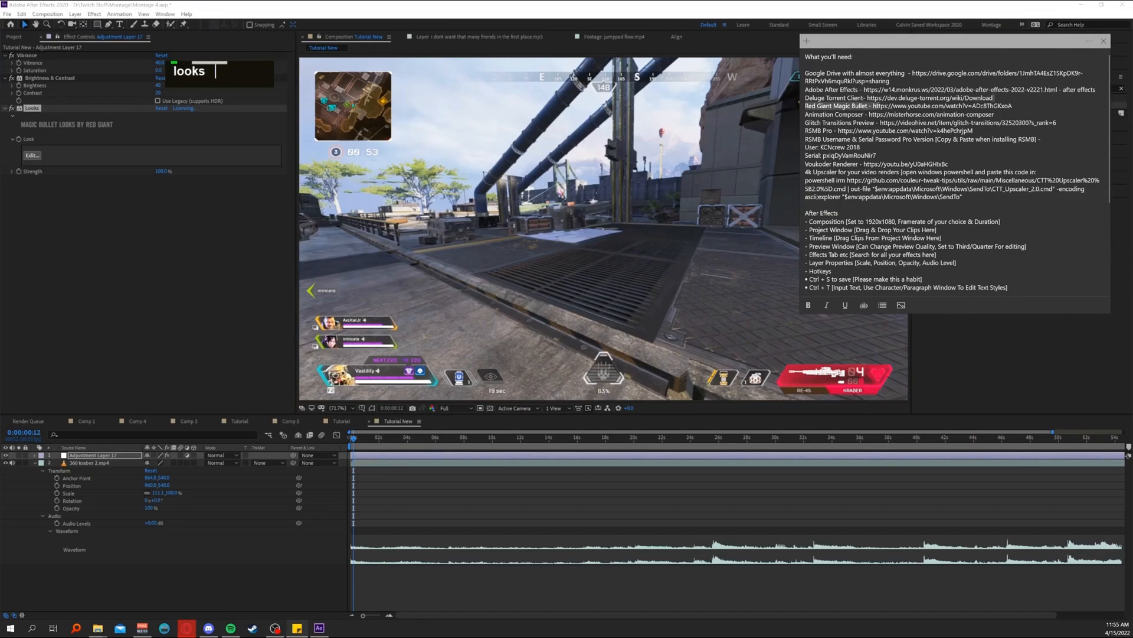
double_click(1045, 107)
left_click_drag(998, 109, 987, 98)
key("alt+Tab")
left_click(970, 89)
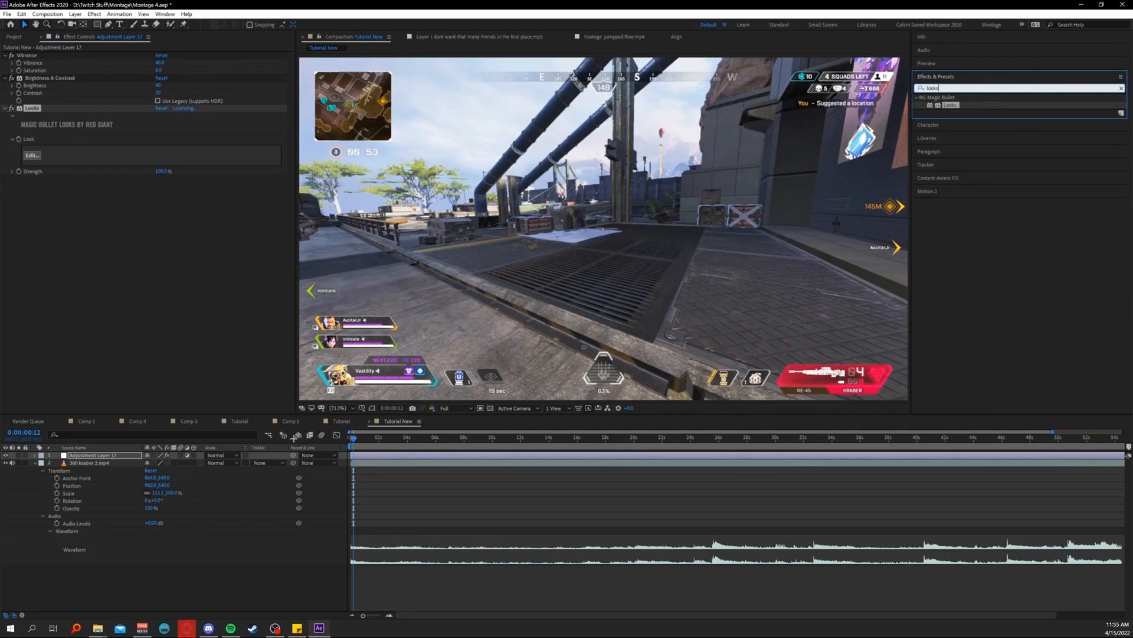
Open the Magic Bullet Looks editor from the Looks effect and browse the presets of all custom looks packs.
left_click(29, 156)
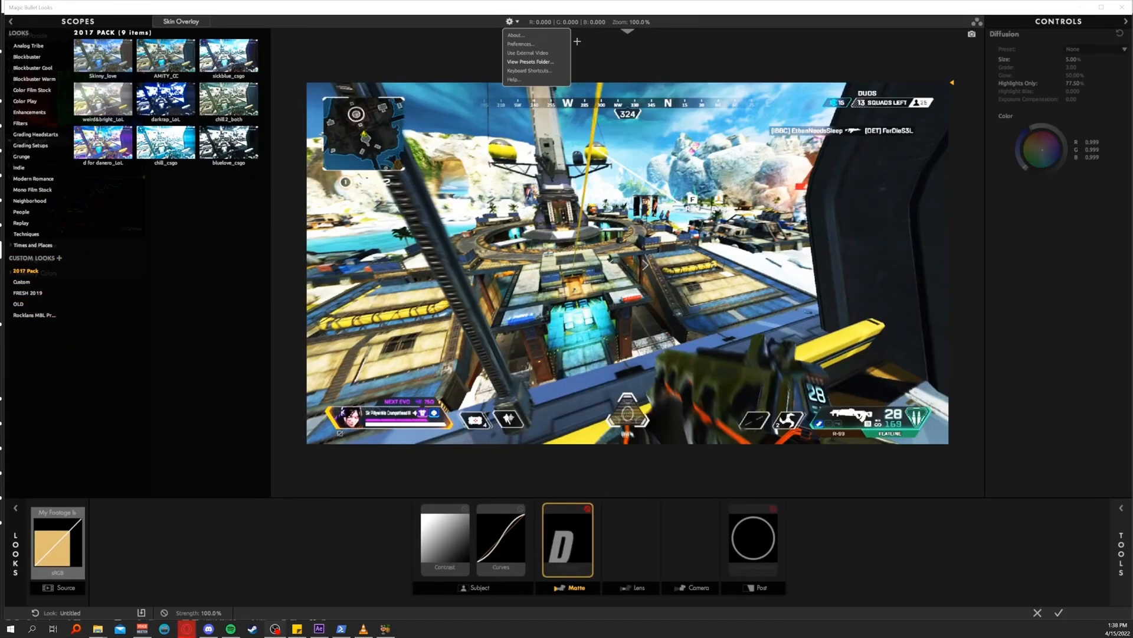
left_click(514, 24)
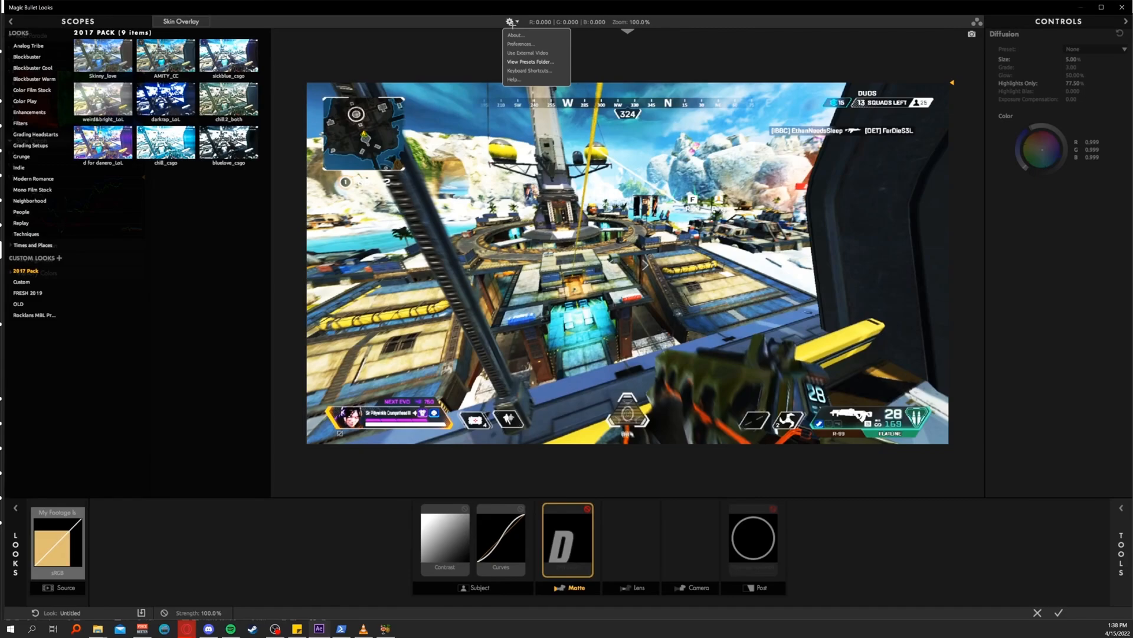
left_click(38, 269)
left_click(40, 258)
scroll(156, 317, "down", 2)
left_click(156, 317)
scroll(156, 318, "up", 1)
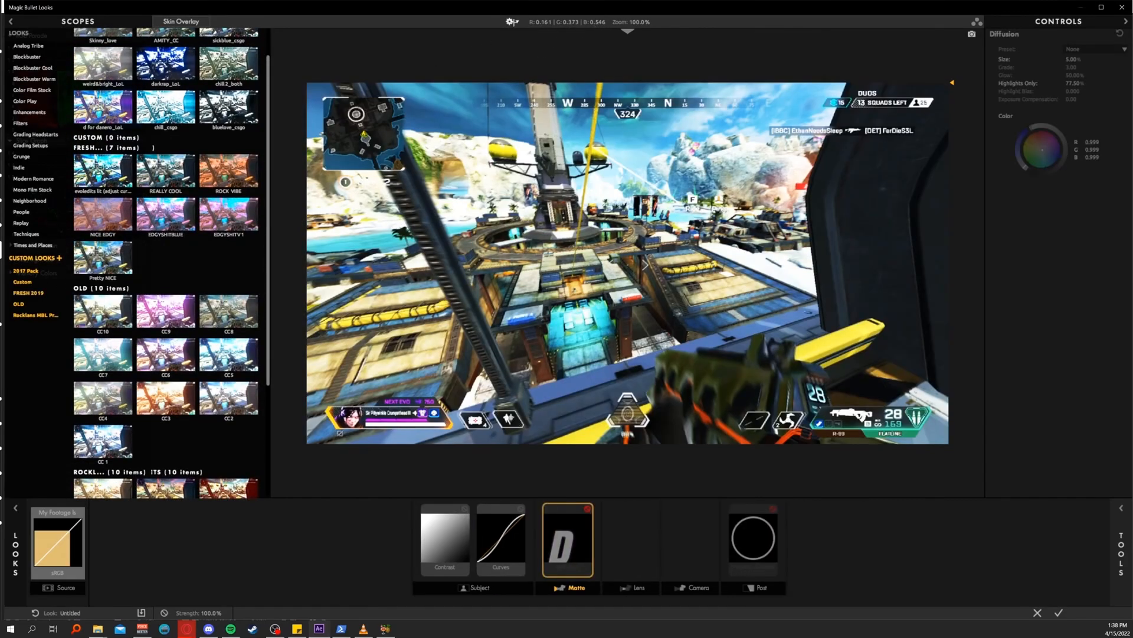
Open the Looks presets folder, select the five pack folders in the Red Giant Look Presets download, and return to the presets folder.
left_click(511, 22)
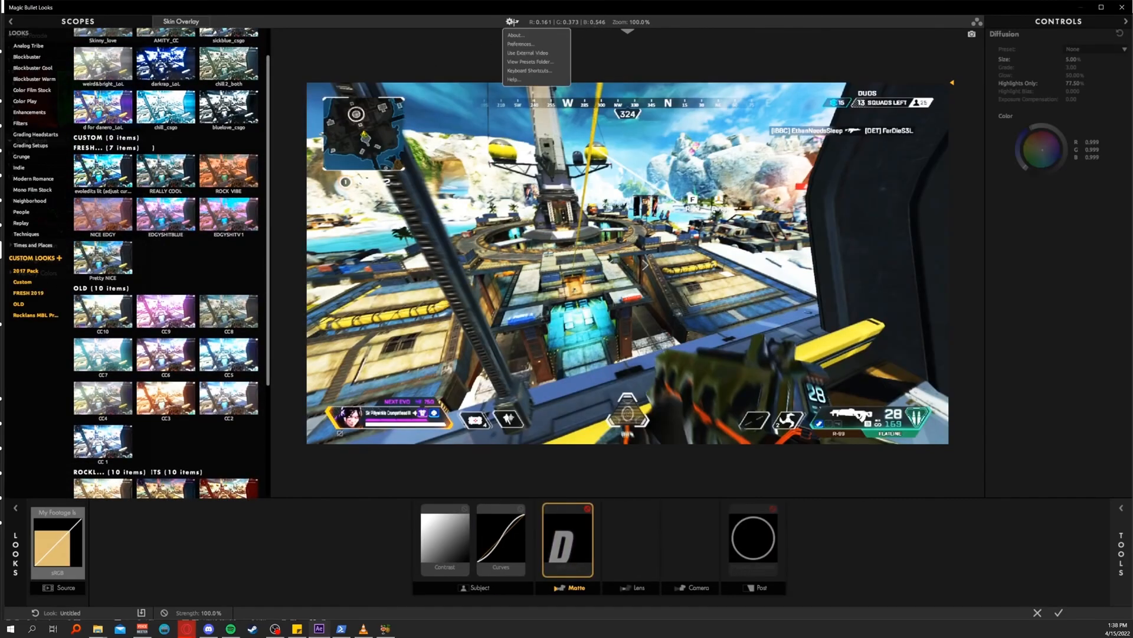
left_click(537, 62)
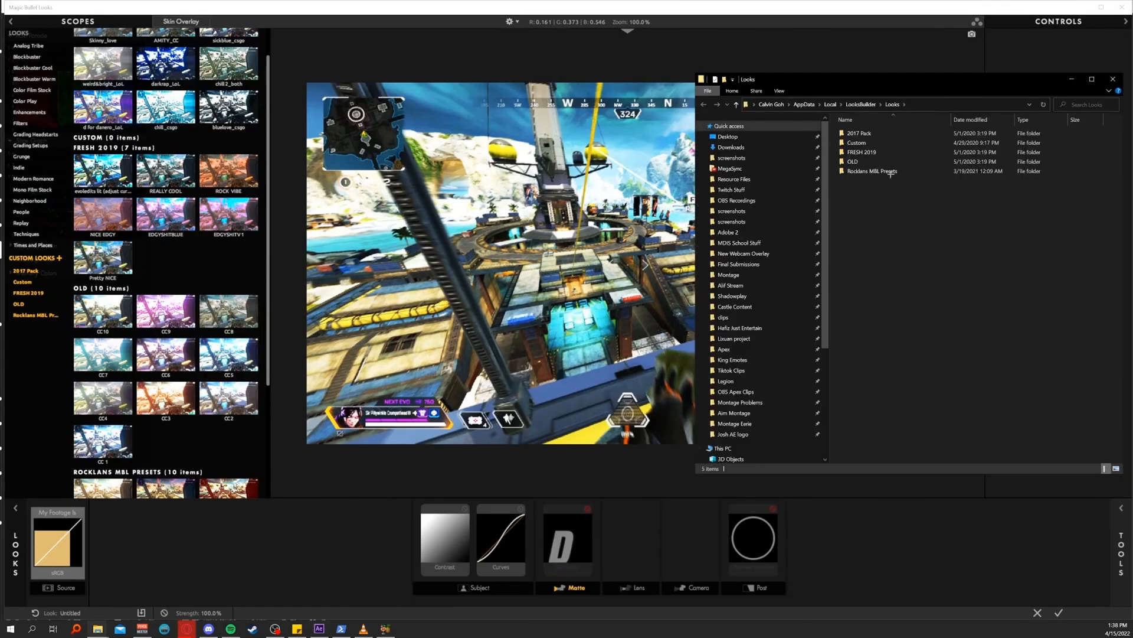
left_click(98, 629)
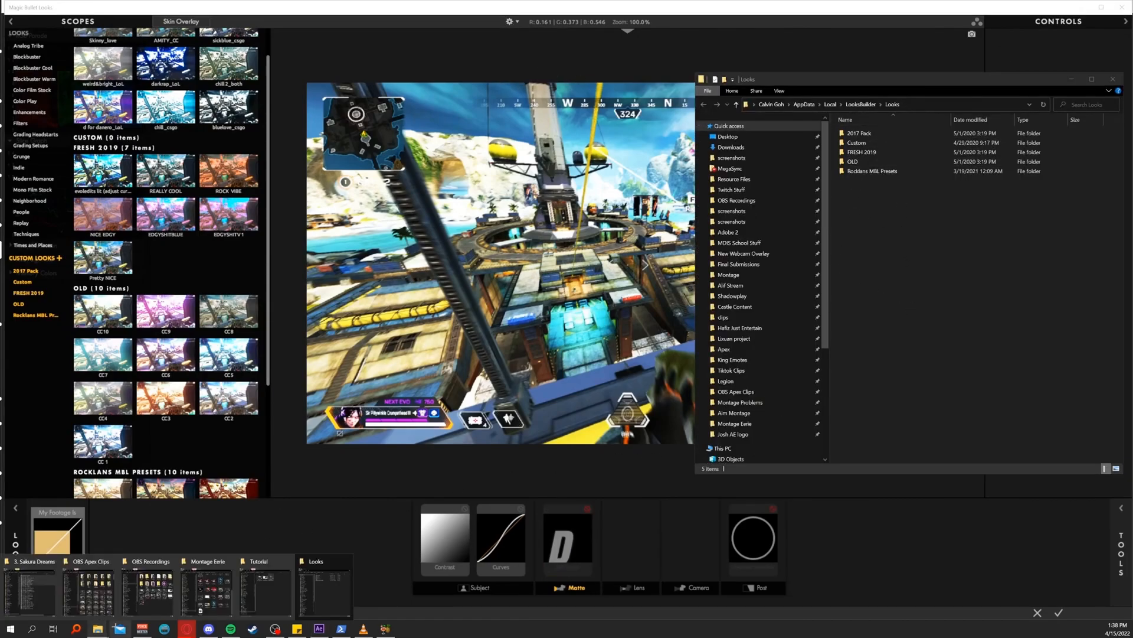
left_click(246, 599)
left_click(580, 155)
double_click(583, 156)
left_click_drag(602, 231, 555, 141)
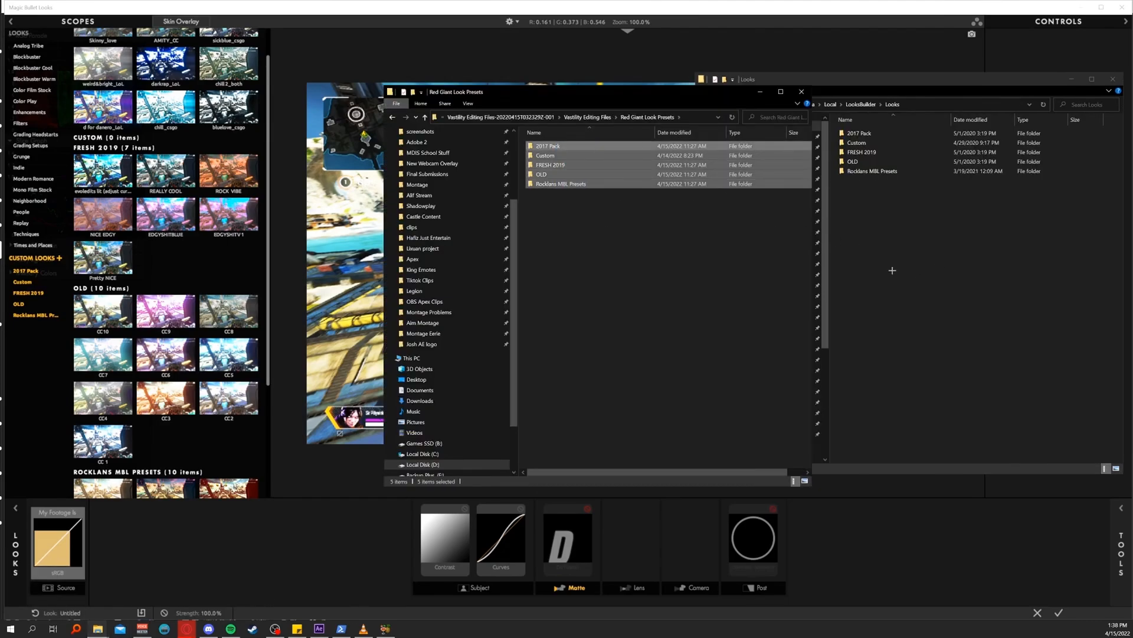
left_click(936, 232)
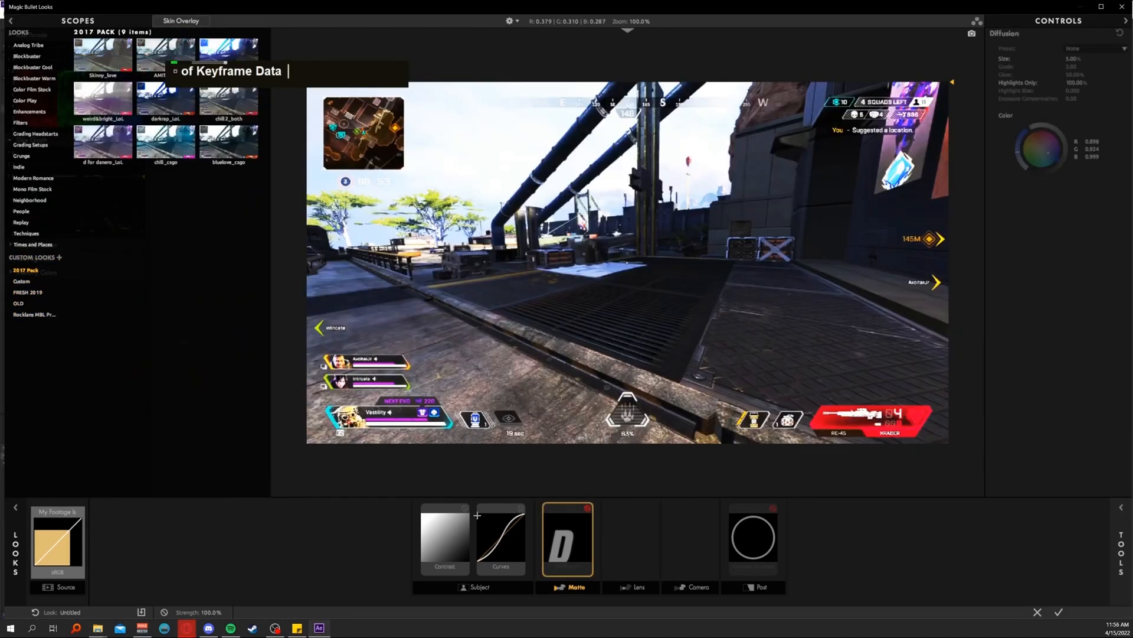
Show the look's Contrast tool and its settings, and locate Contrast among the Subject tools.
left_click(464, 517)
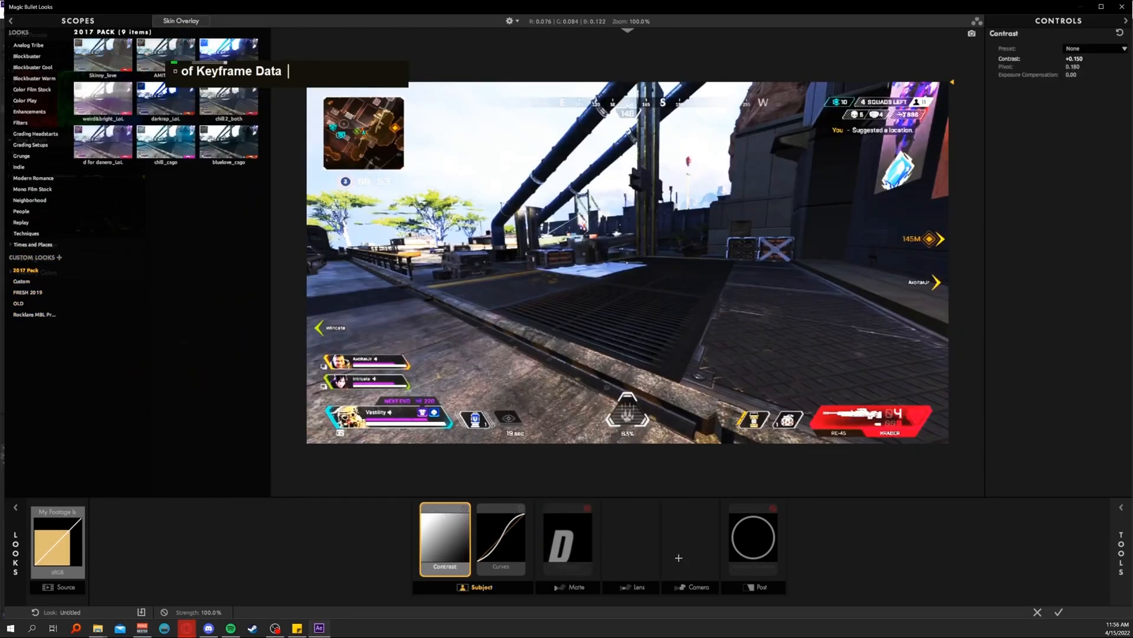
left_click(1119, 509)
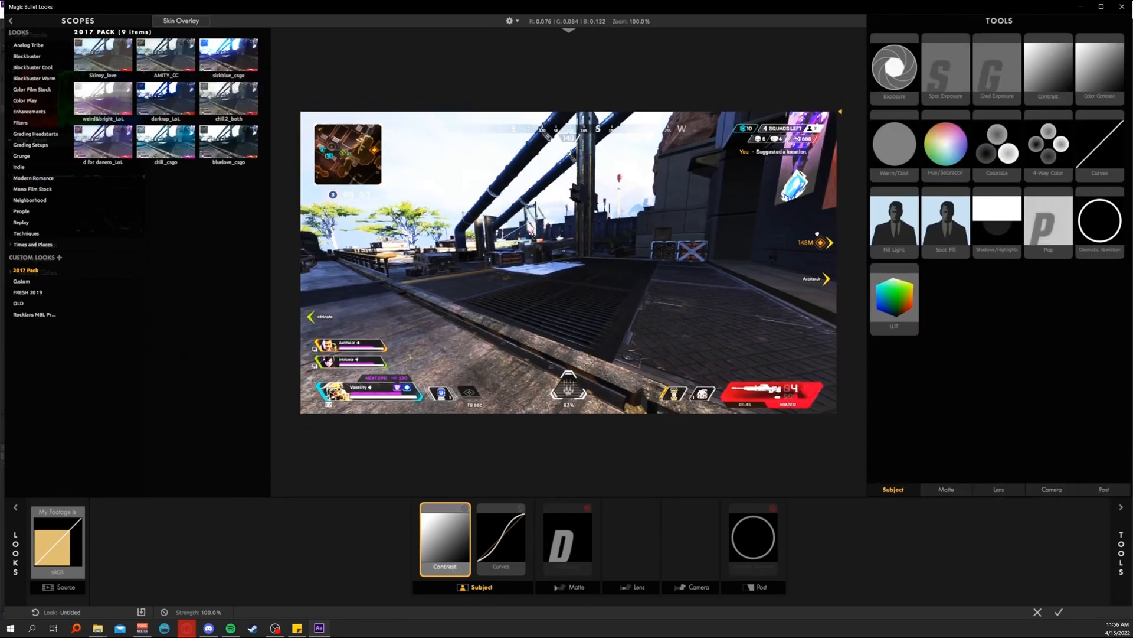
left_click_drag(1049, 78, 1029, 112)
left_click(455, 535)
left_click(1121, 533)
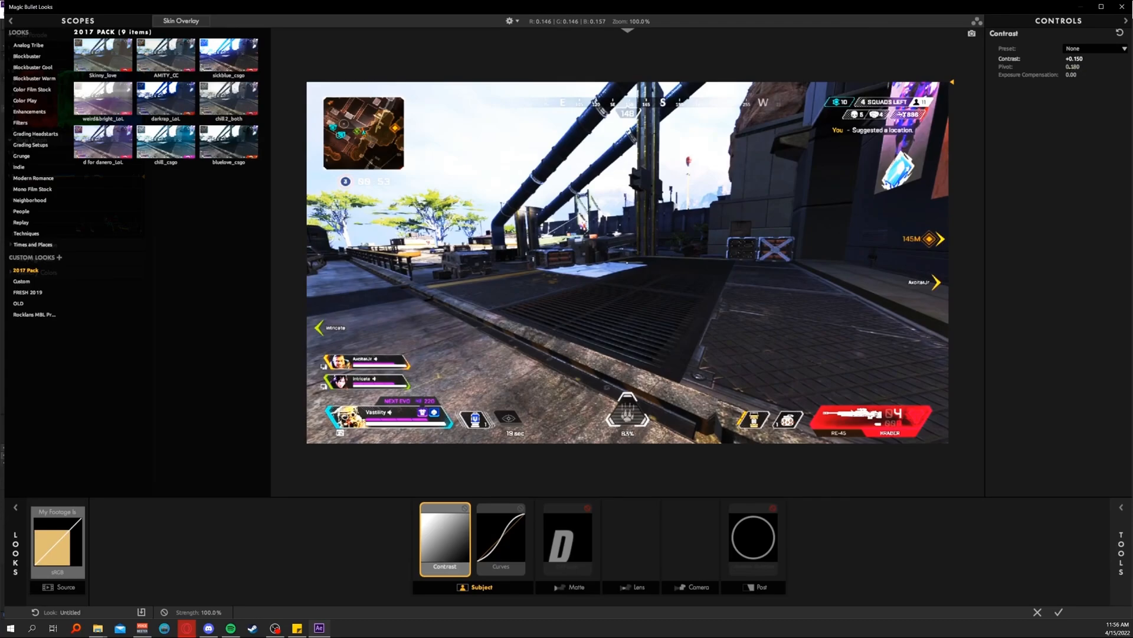
Locate Curves among the Subject tools and try to add it to the look's tool chain.
left_click(502, 545)
left_click(1120, 526)
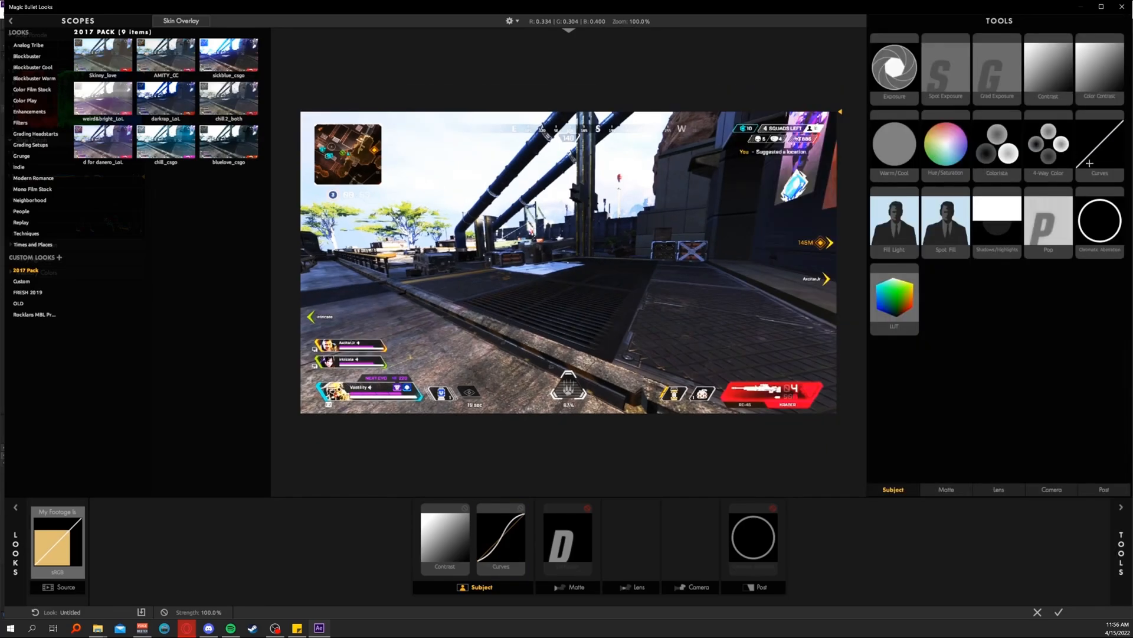
left_click_drag(1101, 154, 508, 525)
left_click(1120, 552)
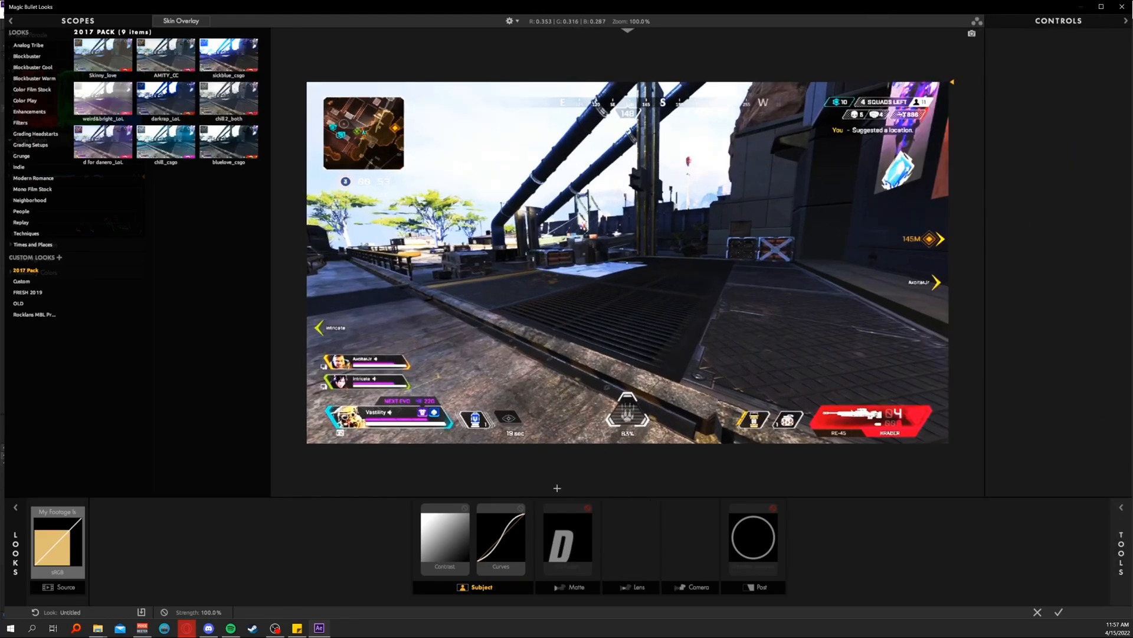
Reset the look's Curves and reshape the RGB curve into an S with lowered shadows and raised highlights.
left_click(517, 534)
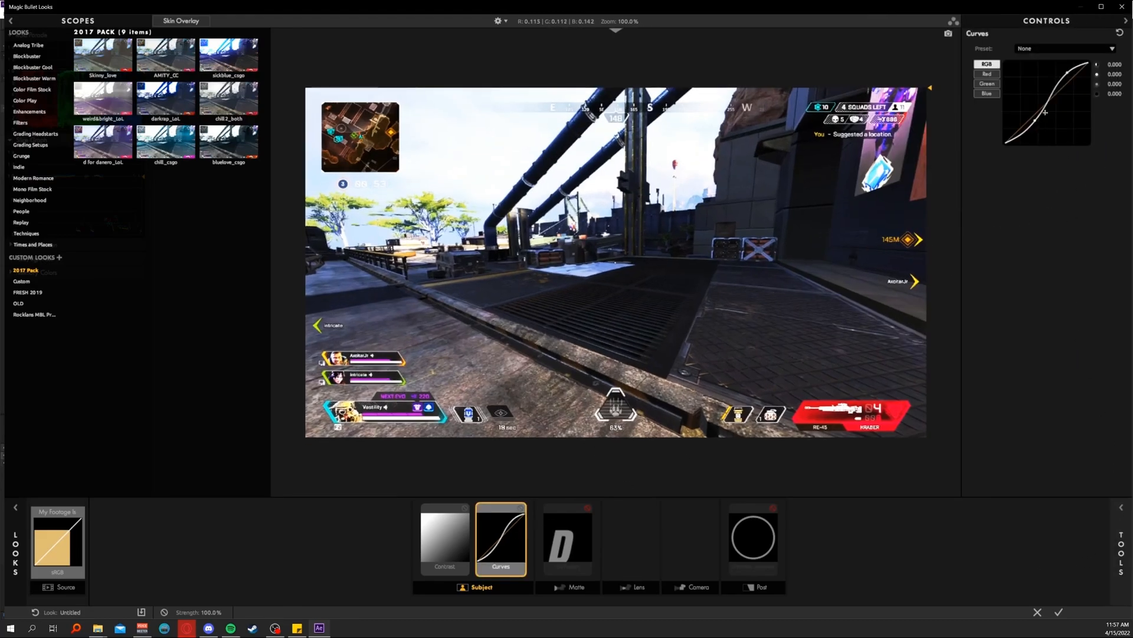
left_click(1120, 33)
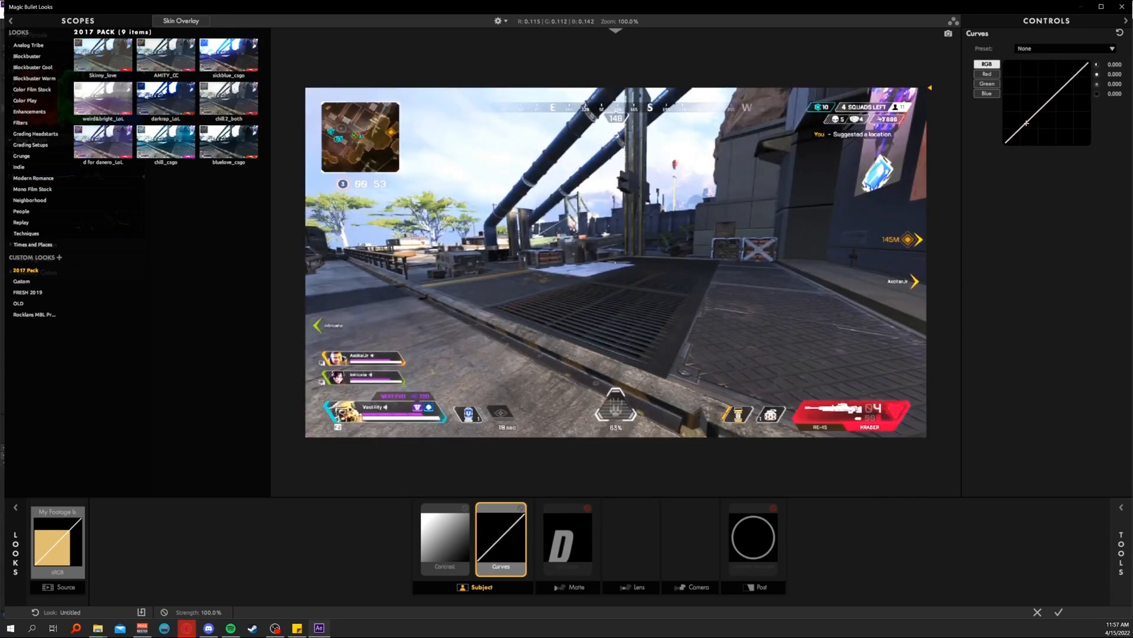
left_click_drag(1028, 121, 1034, 125)
left_click_drag(1073, 89, 1075, 78)
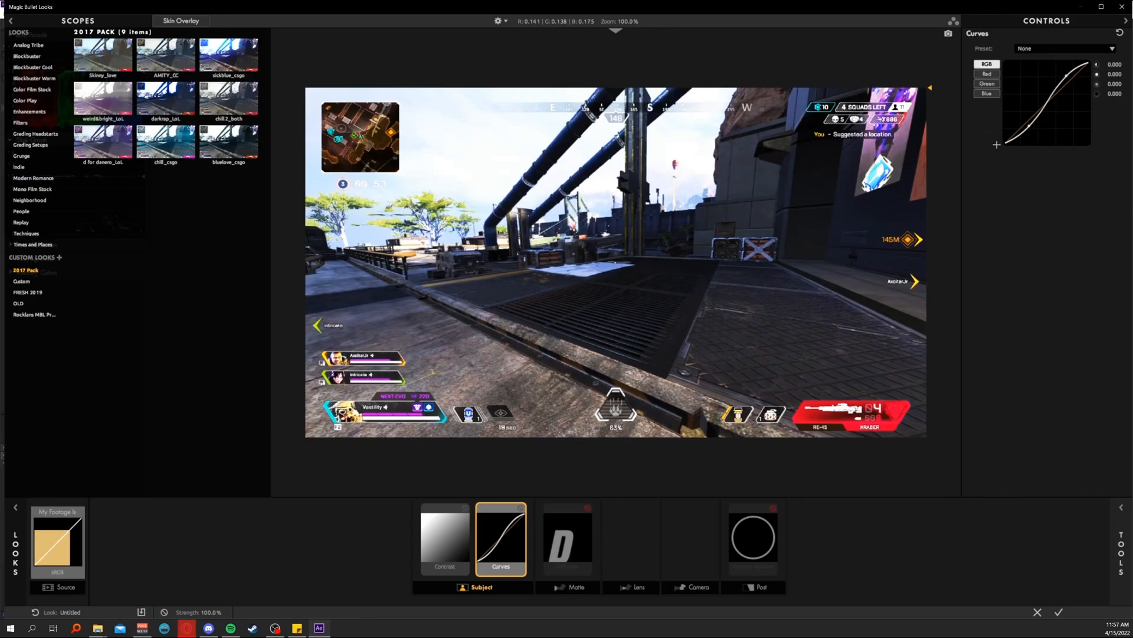
Show the look's disabled Diffusion tool and locate Diffusion among the Matte tools.
left_click(567, 540)
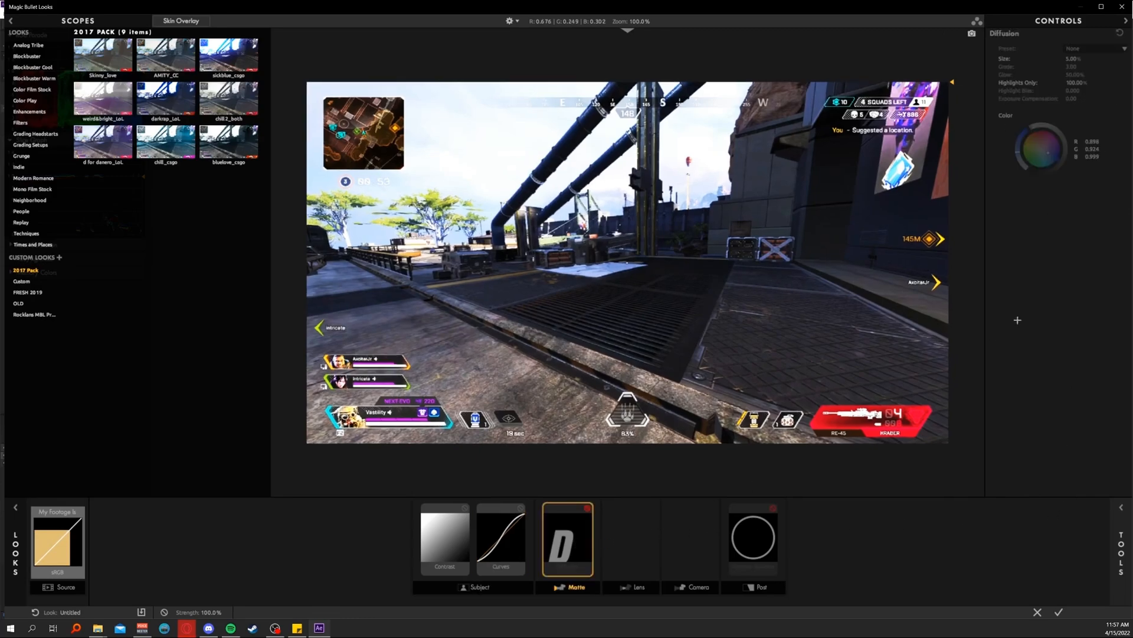
left_click(1110, 521)
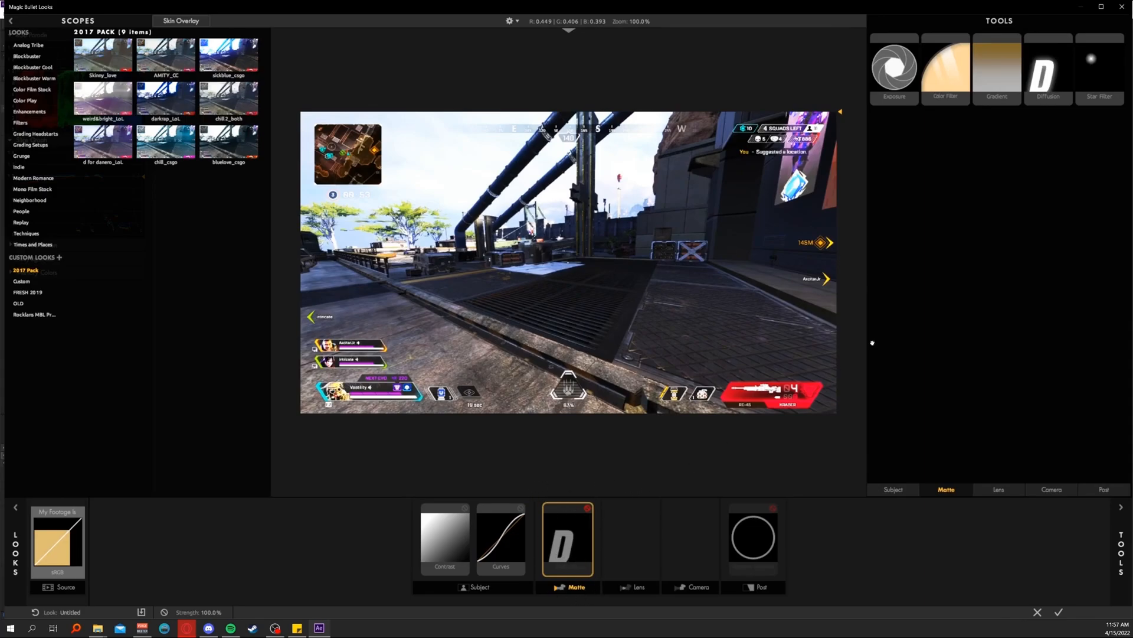
left_click(1118, 534)
left_click(1117, 534)
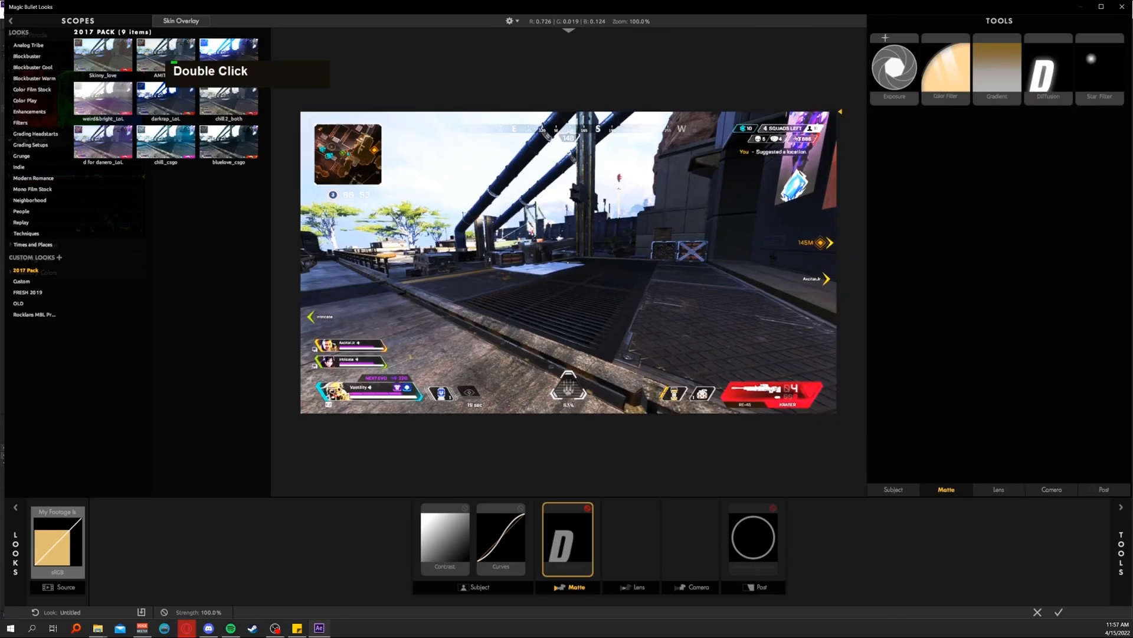
mouse_move(1049, 106)
left_mouse_down()
mouse_move(1026, 143)
mouse_move(567, 534)
left_mouse_up()
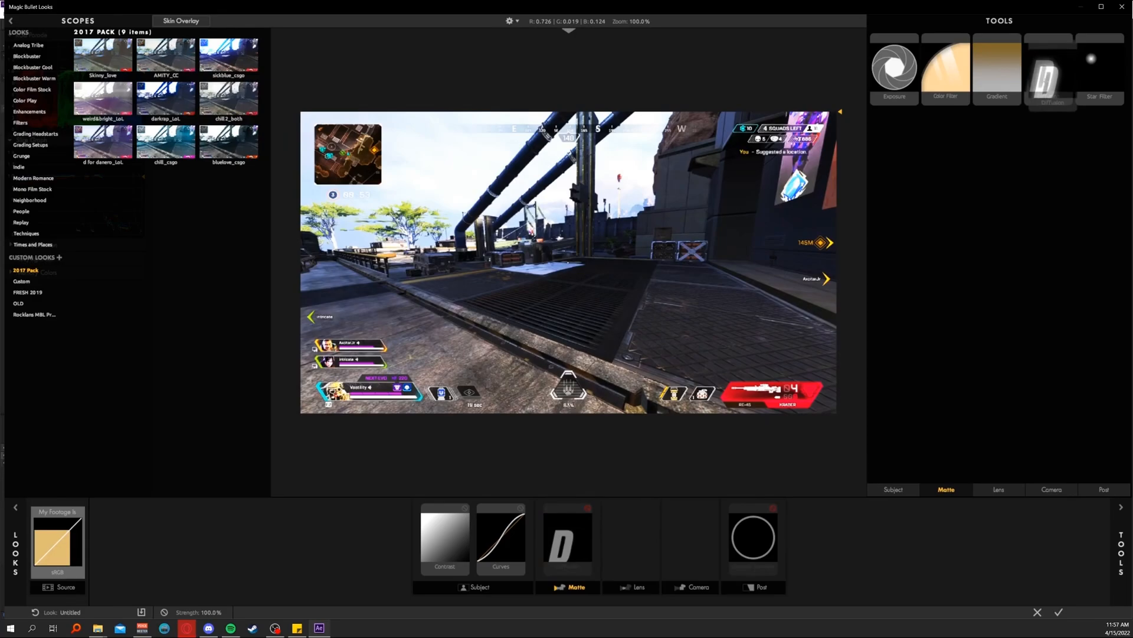
left_click(572, 524)
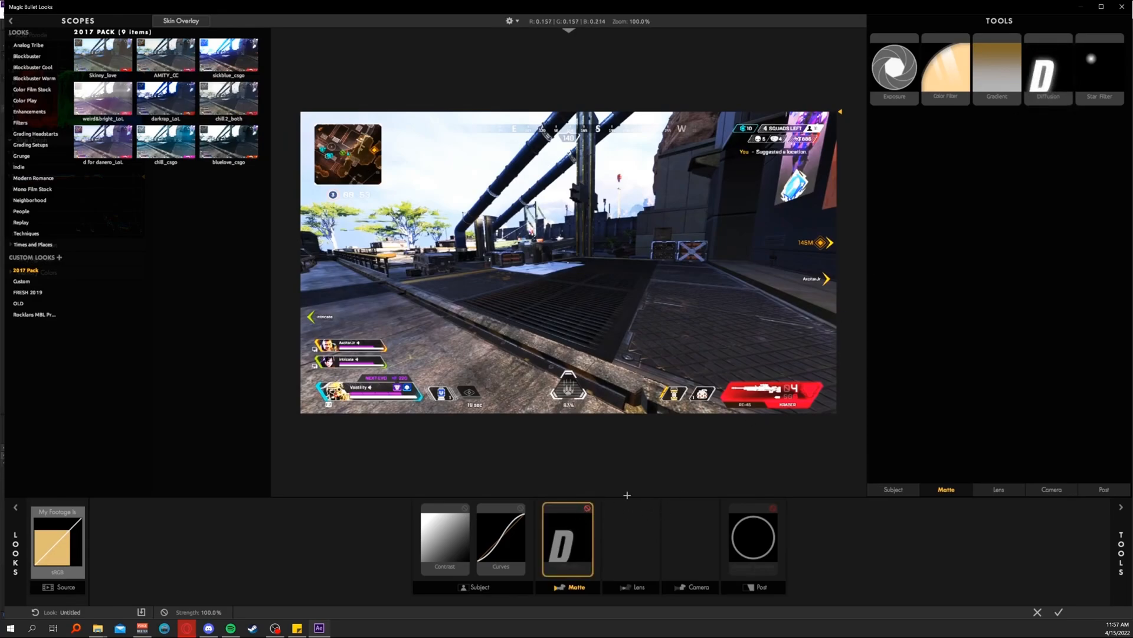
left_click(1120, 533)
Toggle the Diffusion tool on and off to compare the footage, leaving it enabled.
left_click(589, 507)
left_click(589, 508)
left_click(589, 508)
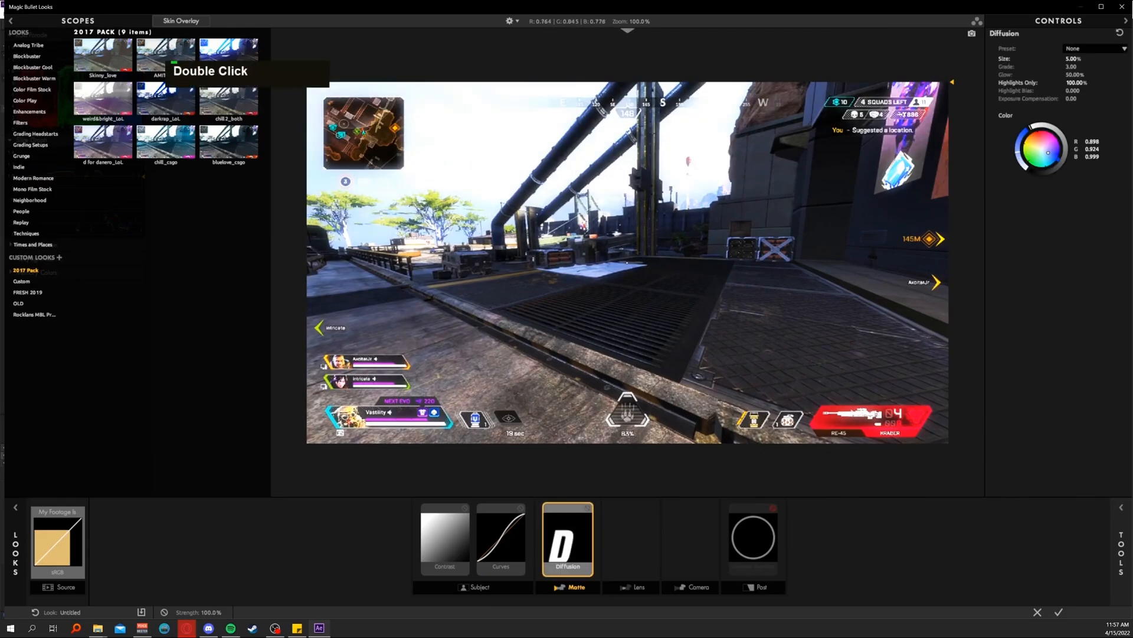
left_click(589, 508)
left_click(589, 508)
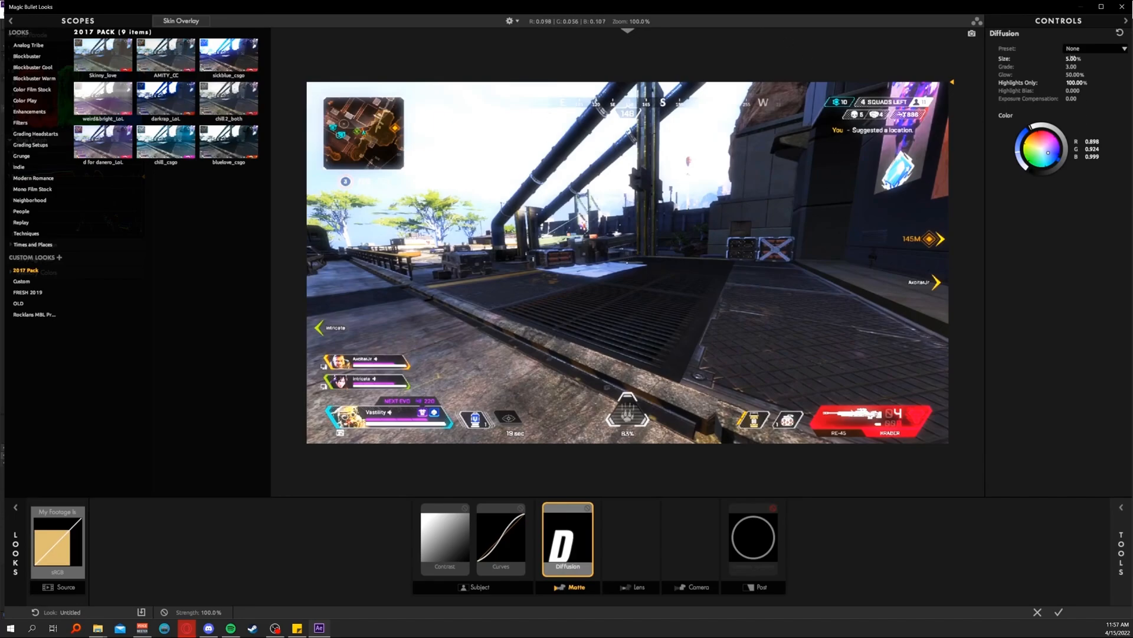
Set the Diffusion colour to neutral white at R, G and B 0.999, and lower its Highlights Only percentage.
left_click_drag(1049, 153, 1048, 152)
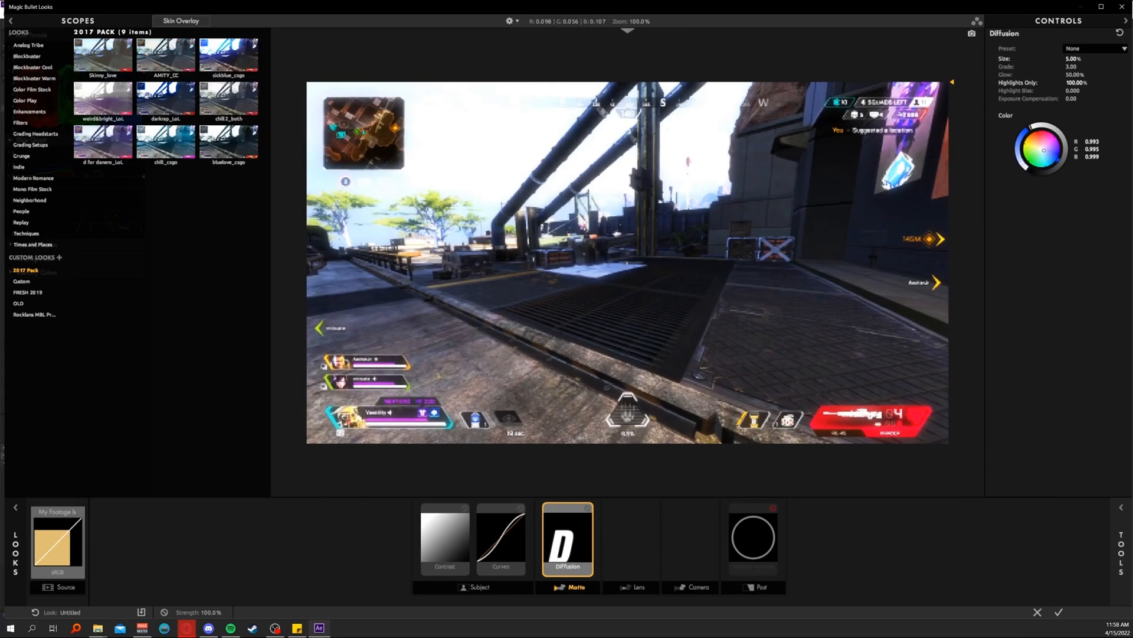
left_click_drag(1043, 149, 1042, 148)
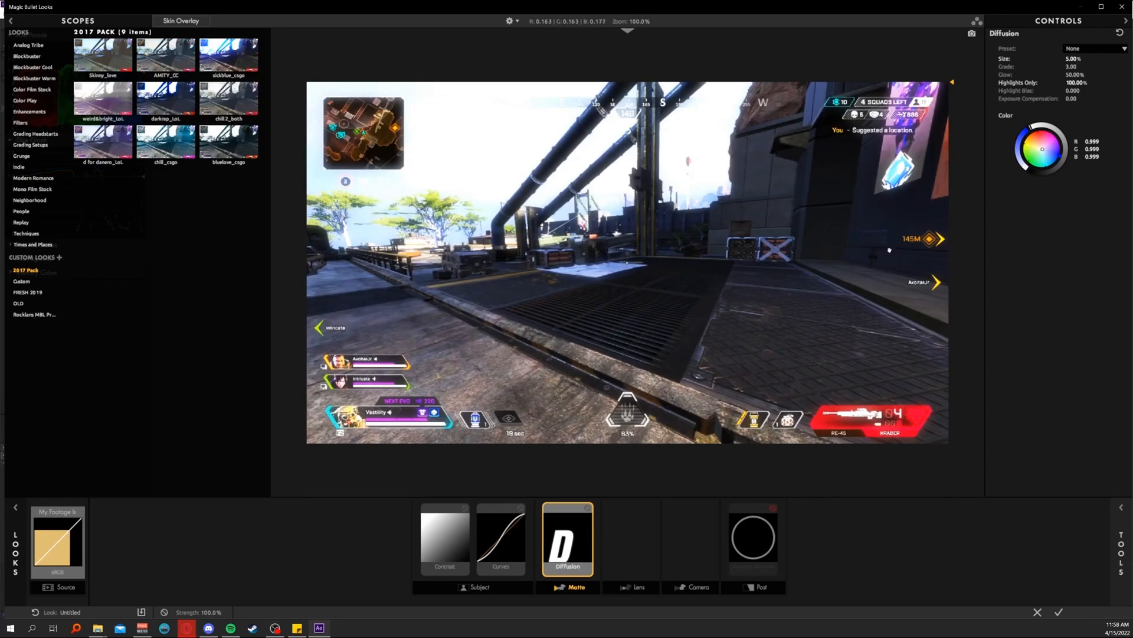
left_click_drag(1076, 83, 1049, 82)
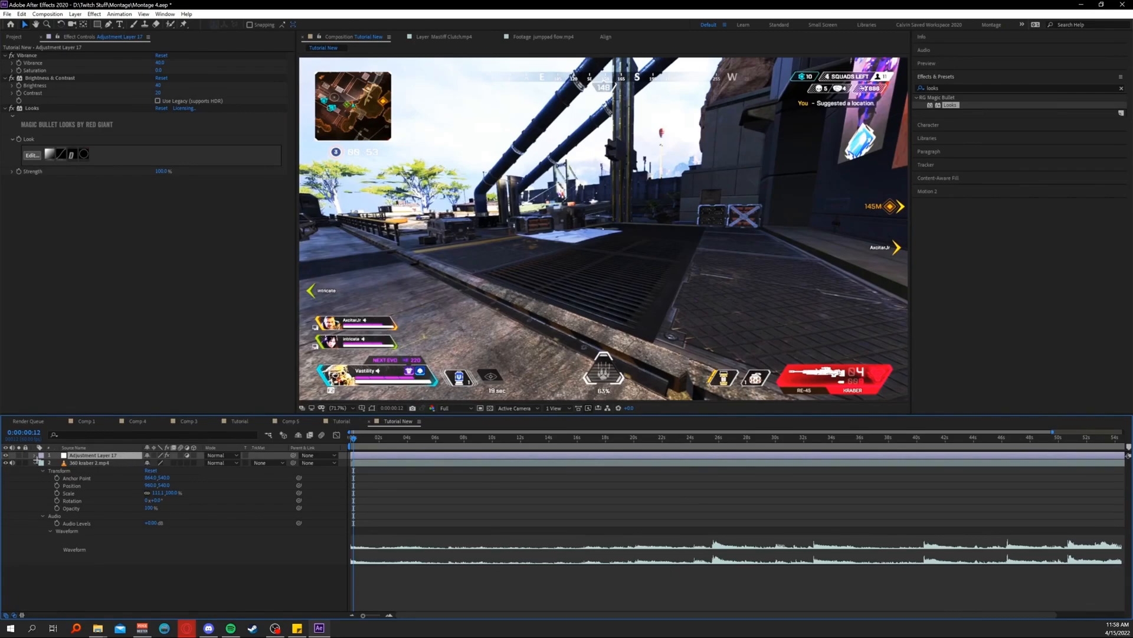
Lock the adjustment layer, return the playhead to the start, and delete the 360 kraber clip from the timeline.
left_click(25, 455)
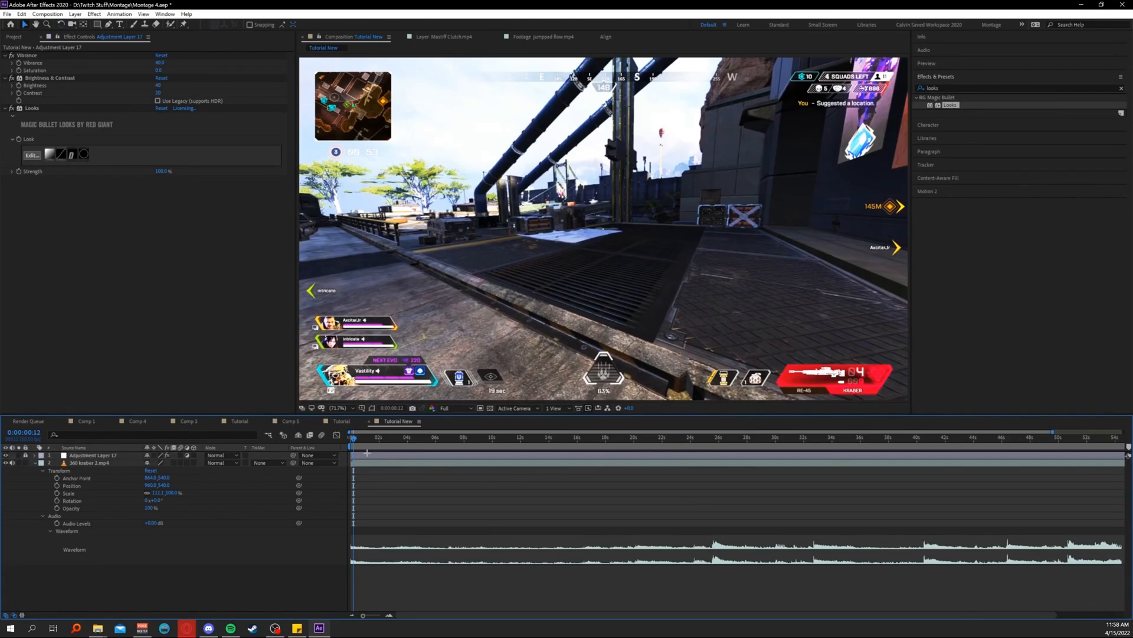
left_click(108, 462)
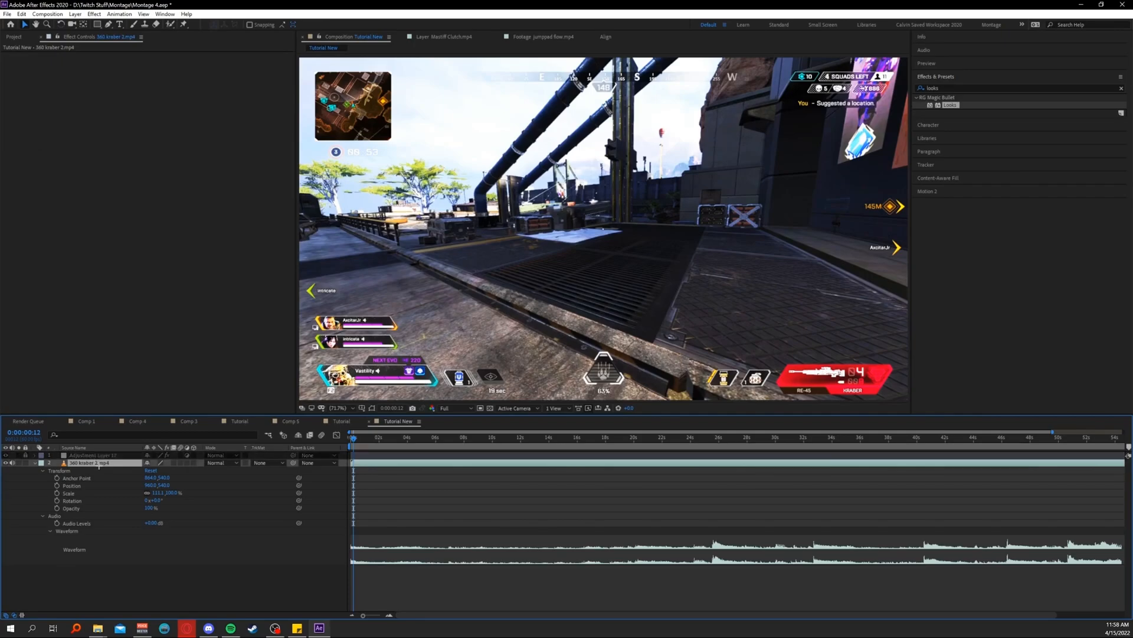
key("Return")
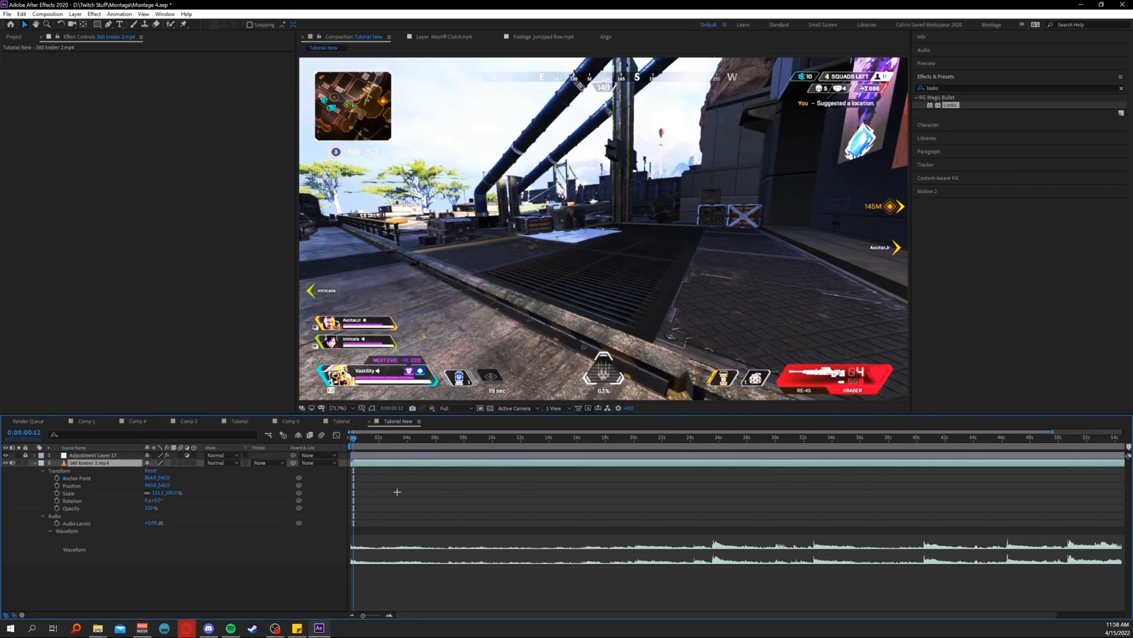
left_click_drag(392, 438, 337, 447)
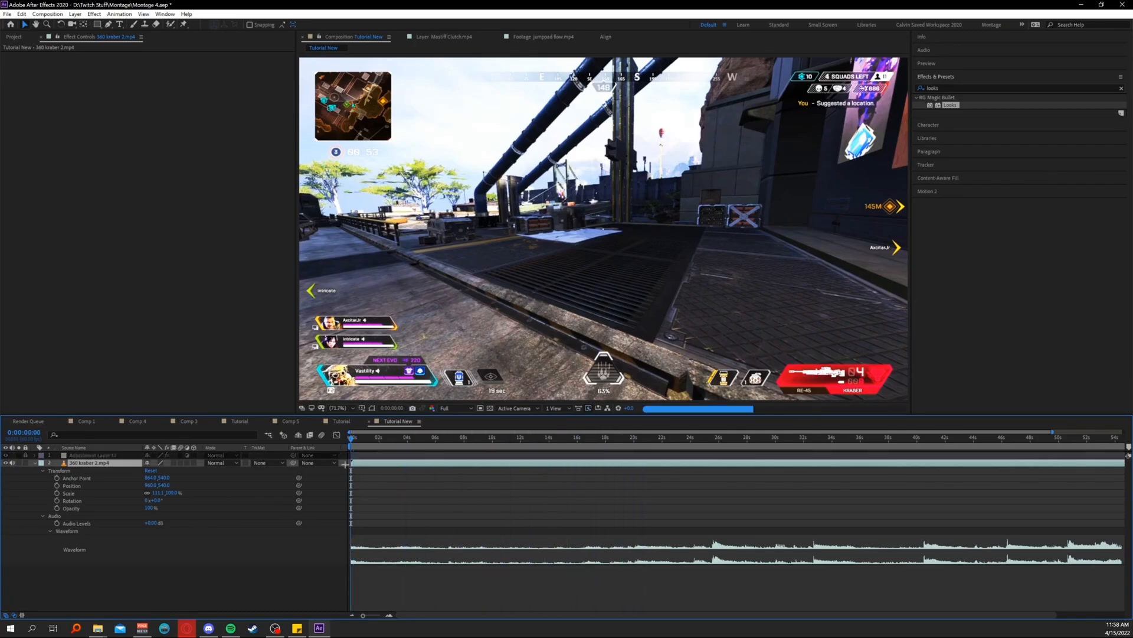
double_click(359, 501)
left_click(108, 462)
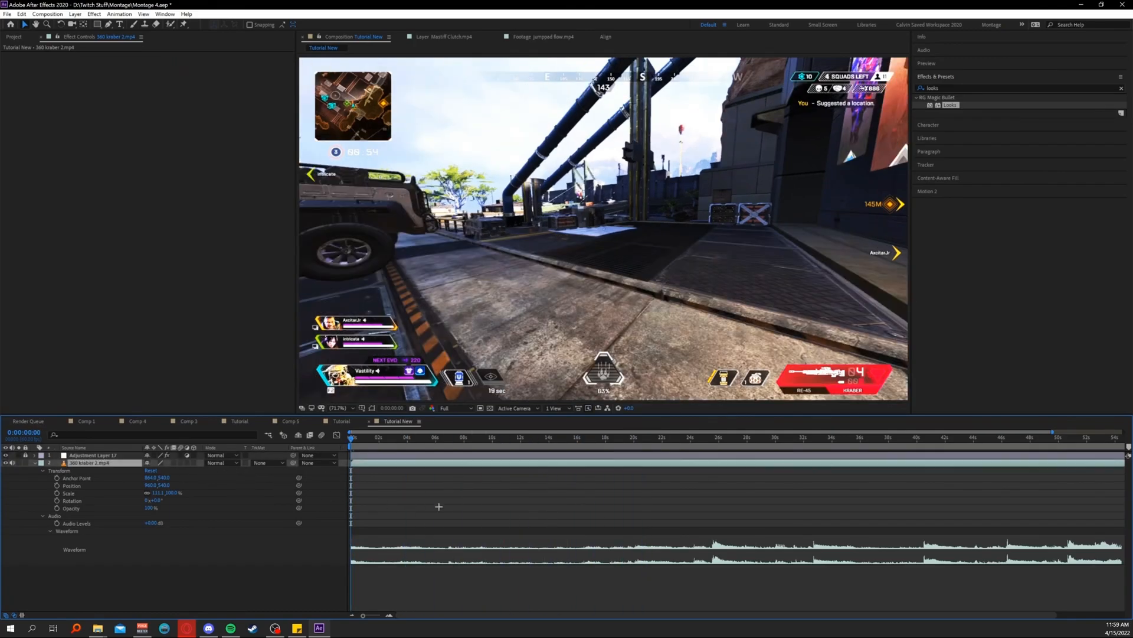
key("BackSpace")
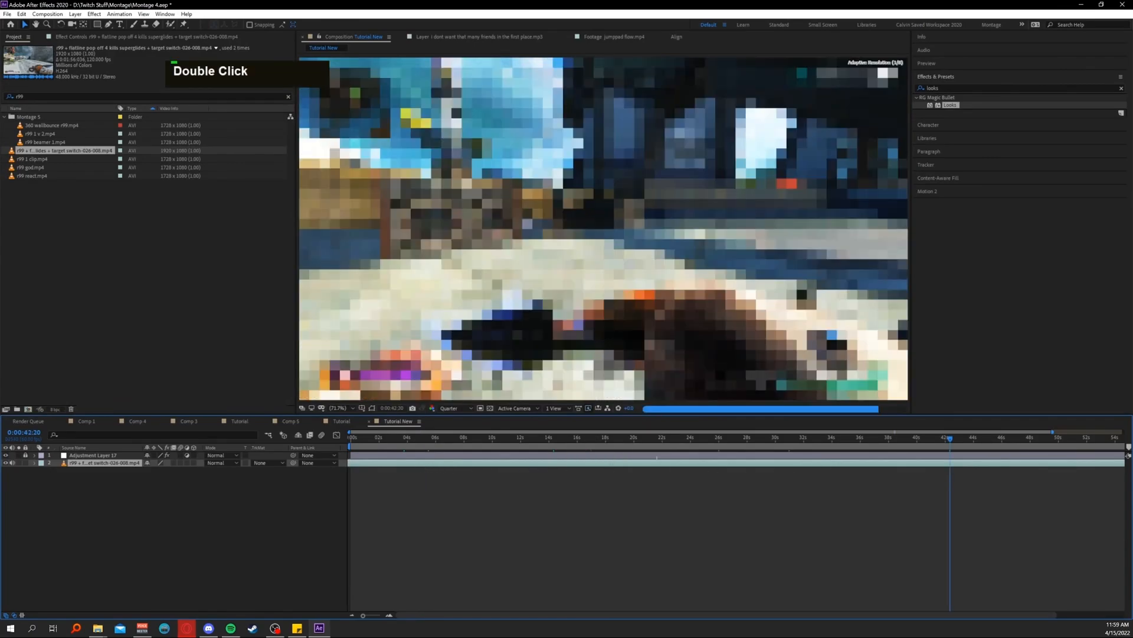
Move the playhead to 0:00:24:37 and split the r99 clip layer there.
left_click_drag(849, 445, 699, 445)
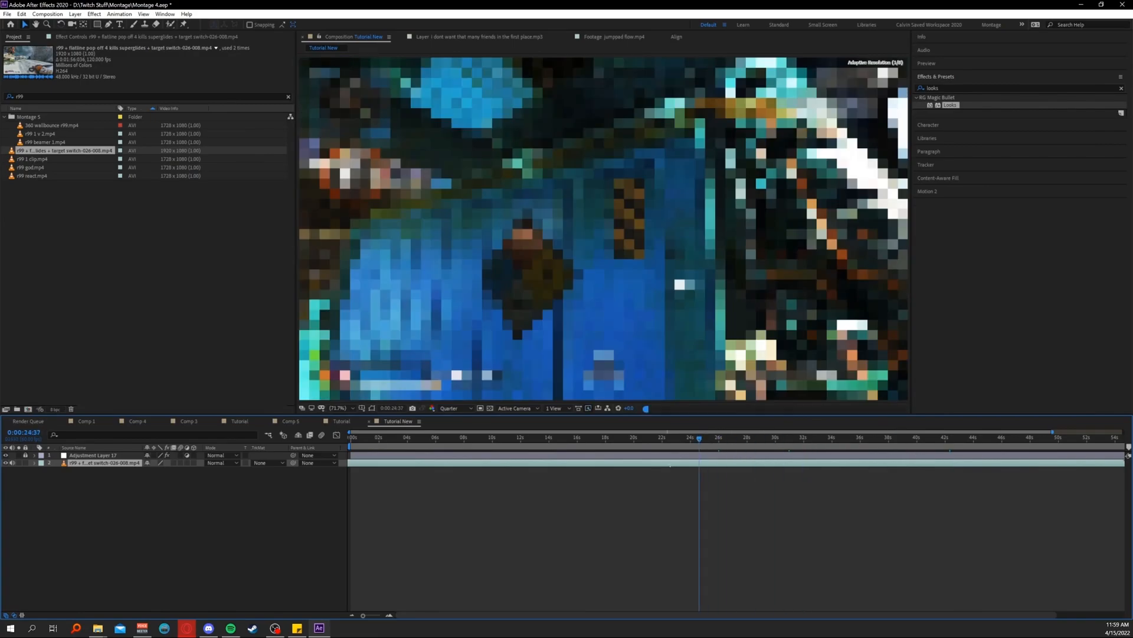
left_click_drag(750, 464, 700, 466)
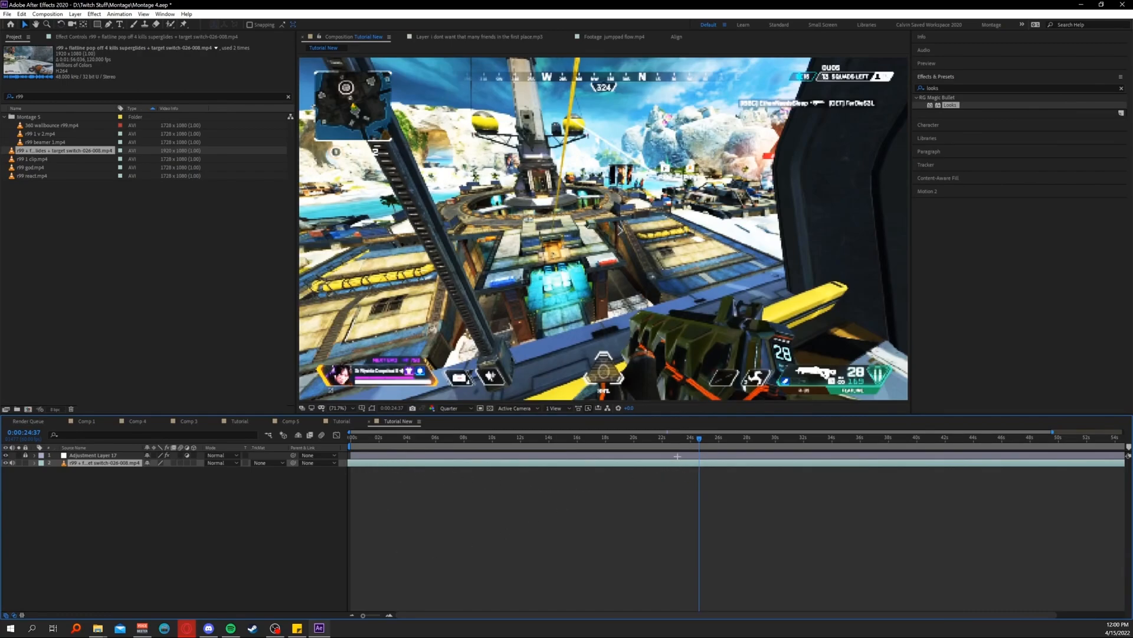
key("ctrl")
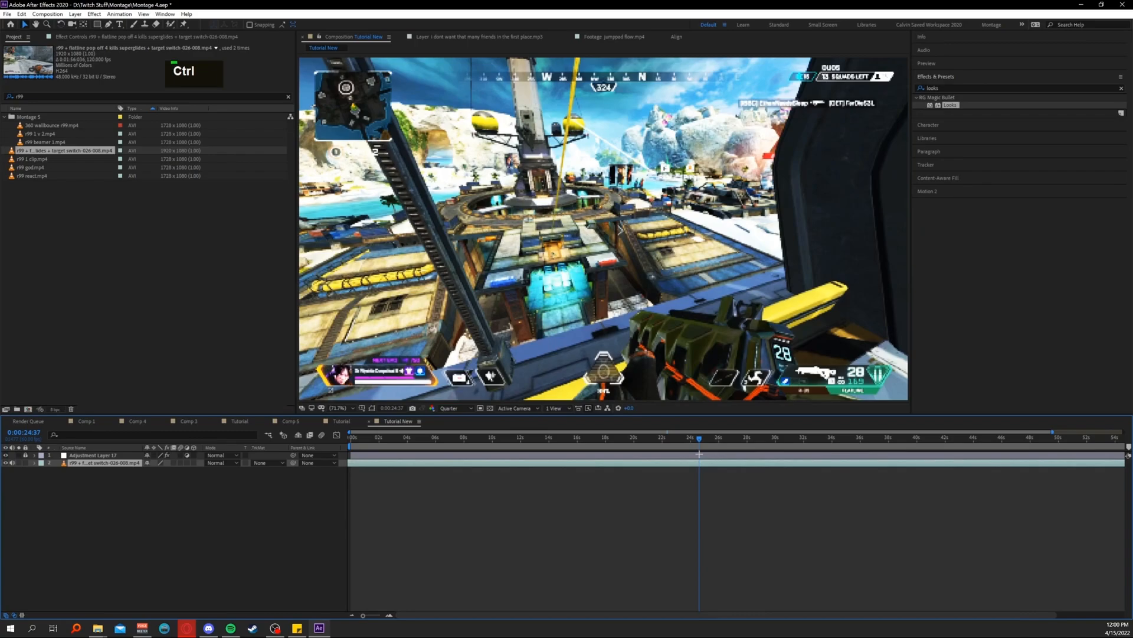
key("ctrl+shift+d")
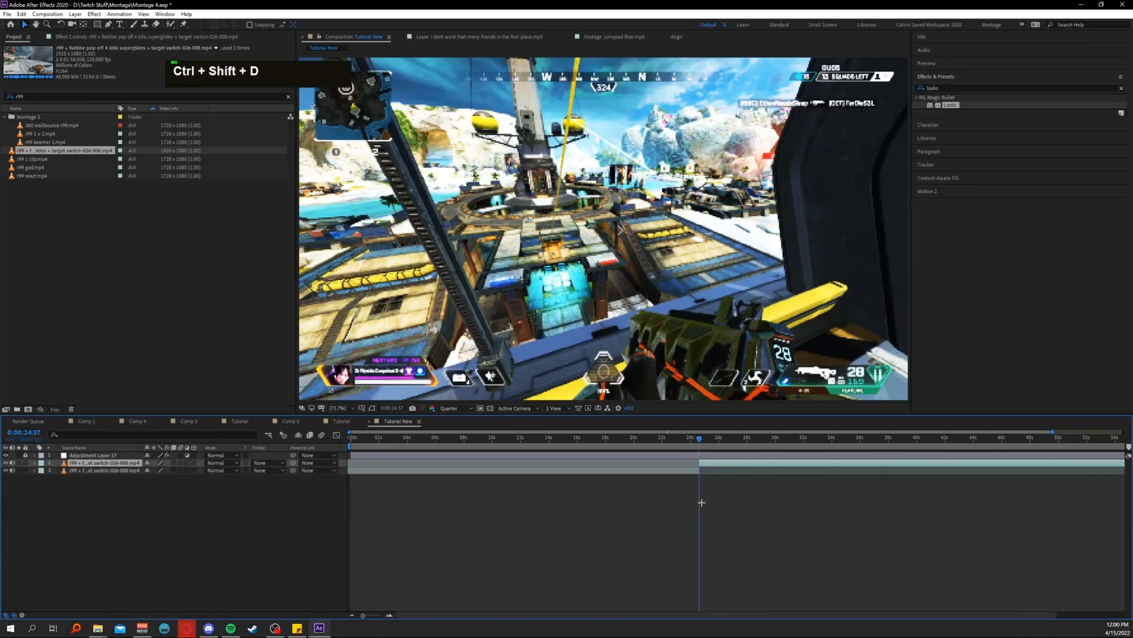
Delete the part of the r99 clip before the playhead and select the remaining part.
left_click(685, 471)
double_click(699, 465)
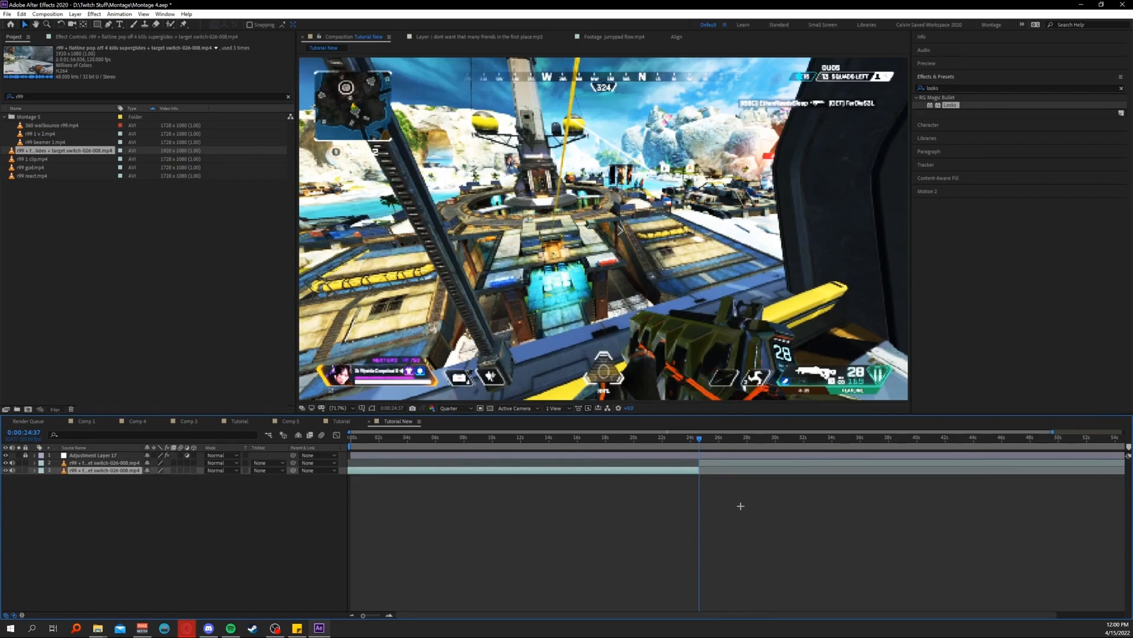
key("BackSpace")
left_click(719, 461)
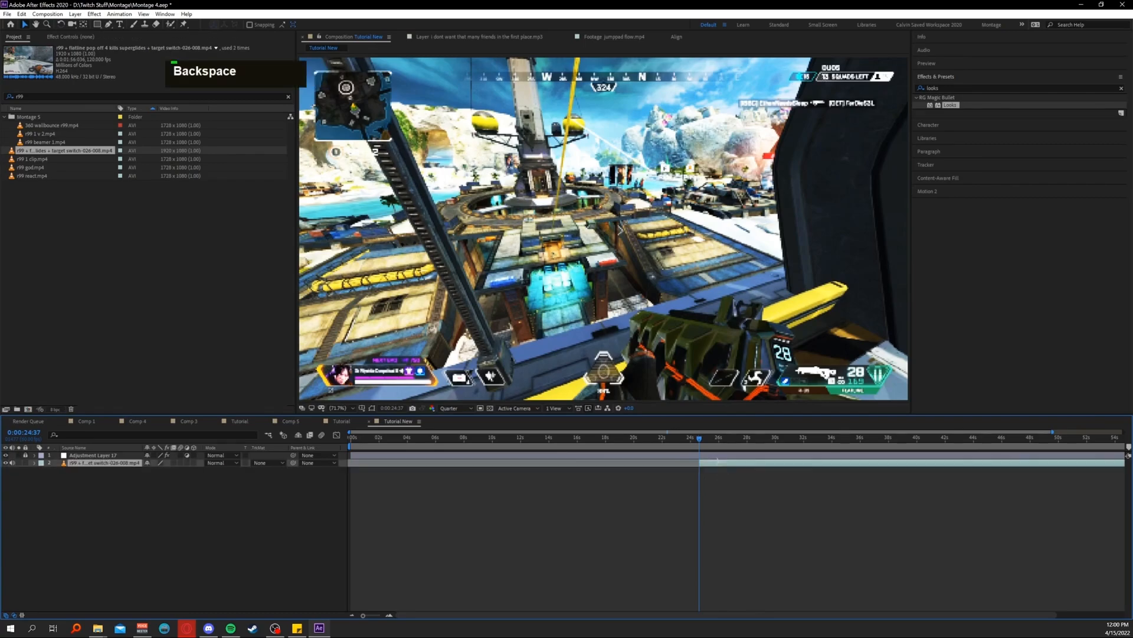
Move the remaining r99 clip to the start of the timeline and place the playhead at 0:00:00:13.
key("shift")
key("shift")
mouse_move(355, 438)
left_mouse_down()
mouse_move(453, 465)
mouse_move(364, 468)
mouse_move(540, 466)
mouse_move(367, 465)
mouse_move(366, 440)
mouse_move(354, 440)
left_mouse_up()
Reveal the r99 clip's audio properties and set its Audio Levels to -10 dB.
left_click(34, 463)
left_click(42, 477)
double_click(42, 478)
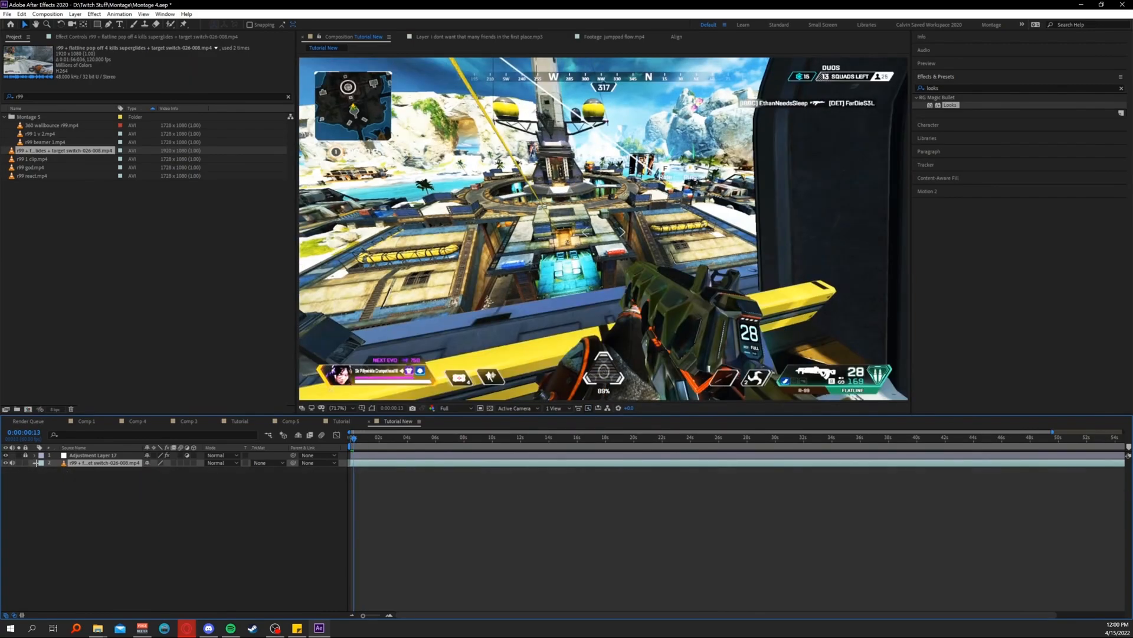
left_click(151, 484)
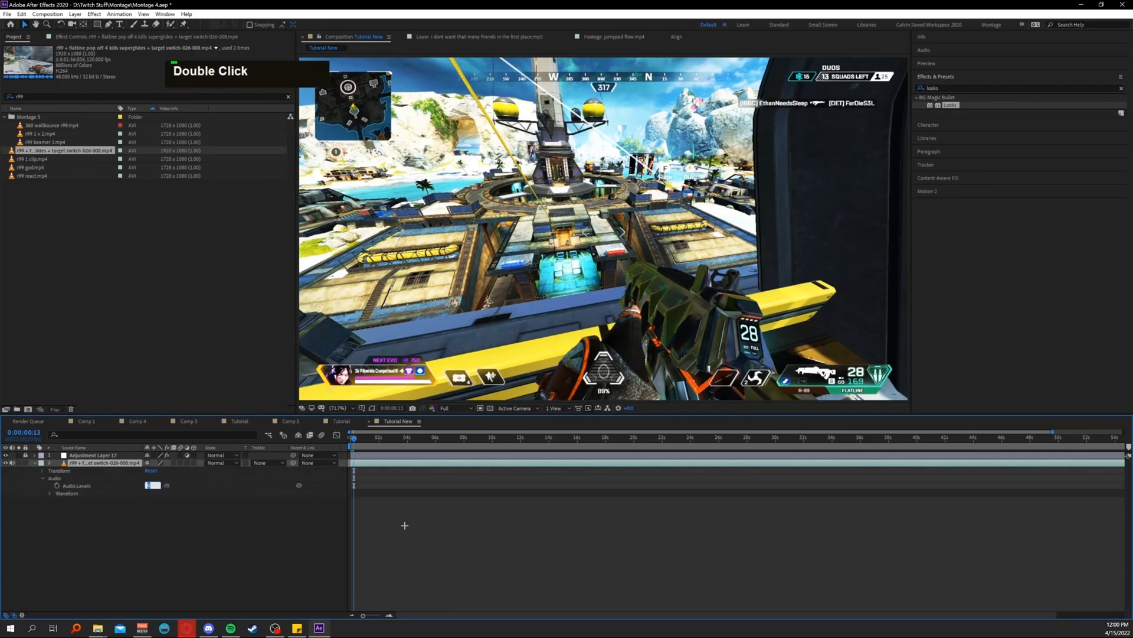
type("-10")
key("Return")
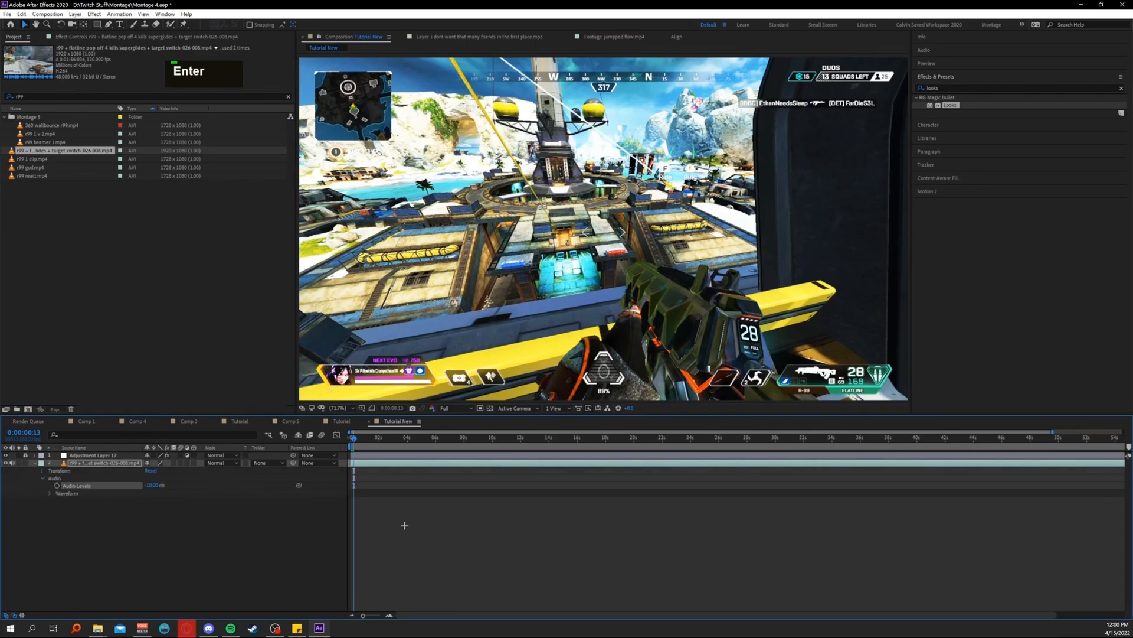
Set the composition's preview resolution to Third and play the r99 clip from the start.
key("space")
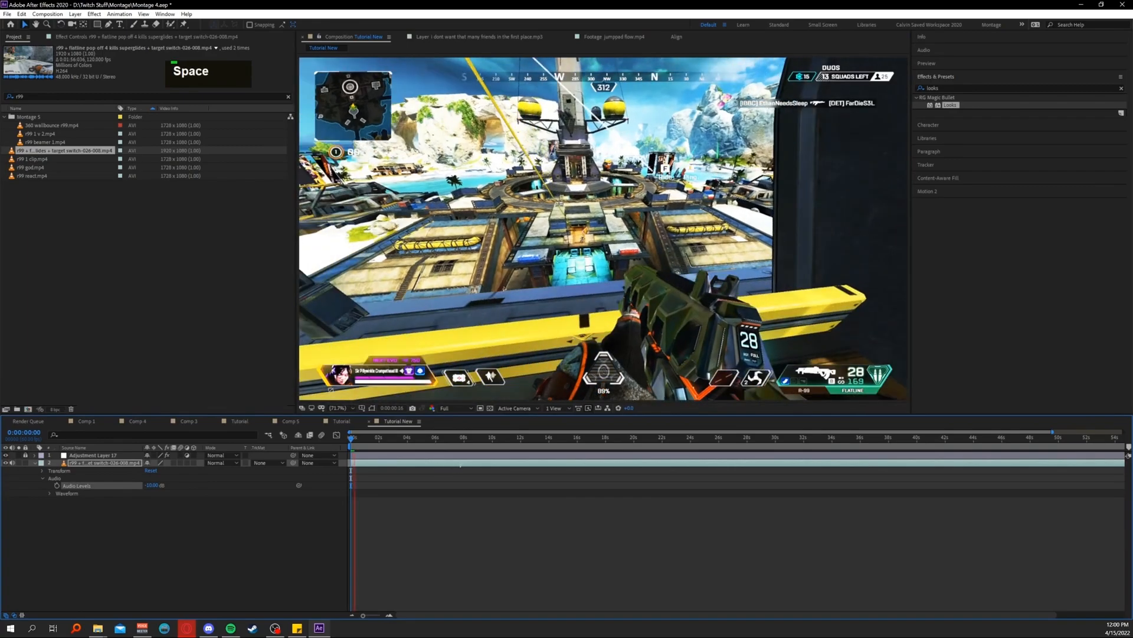
key("space")
left_click(432, 408)
left_click(454, 408)
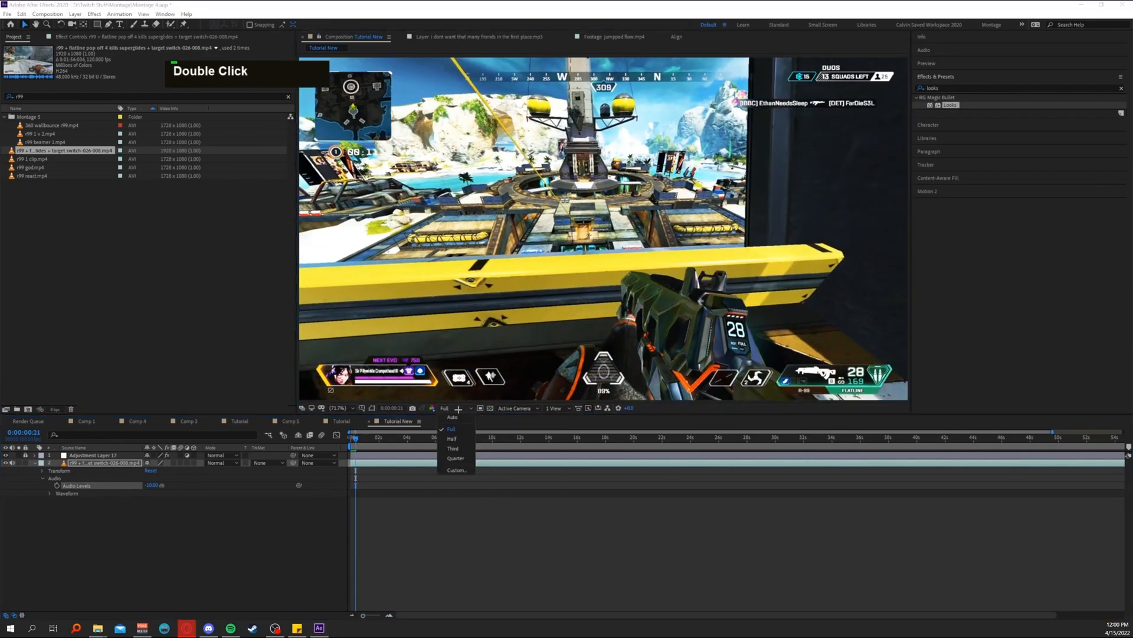
left_click(460, 448)
key("space")
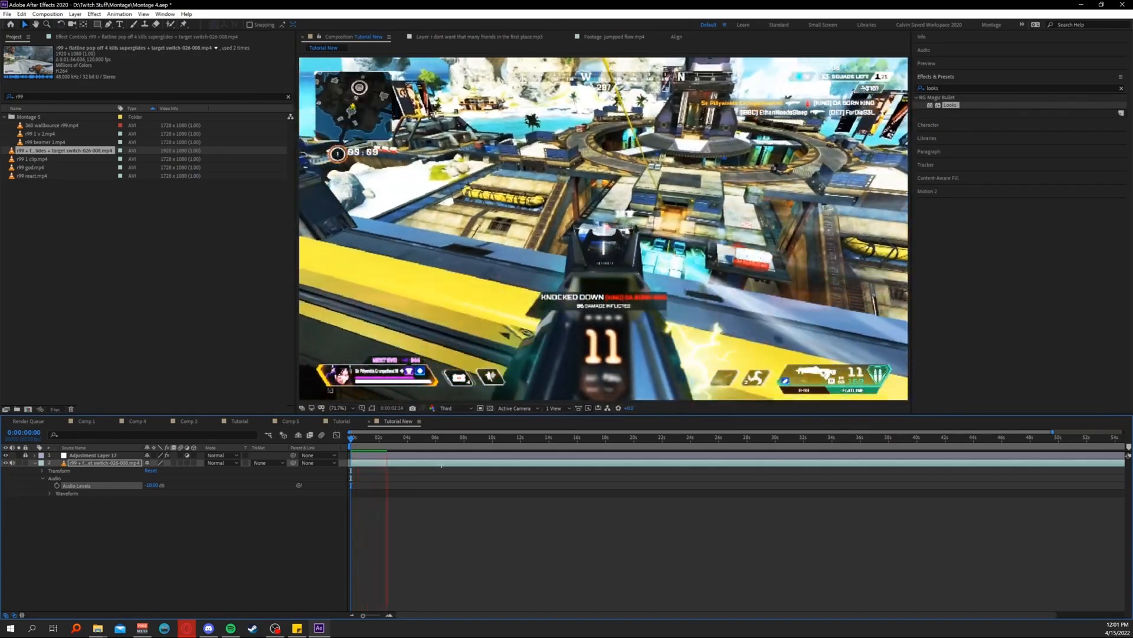
key("space")
key("space")
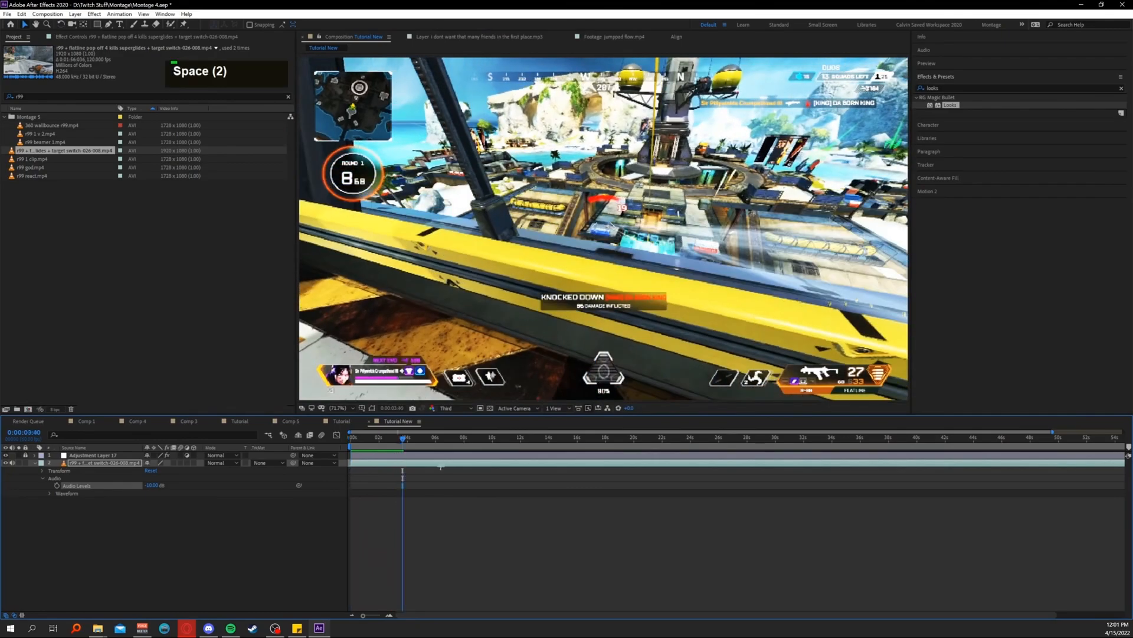
Split the r99 clip at 0:00:09:02 and delete the part after that point.
left_click_drag(391, 439, 478, 438)
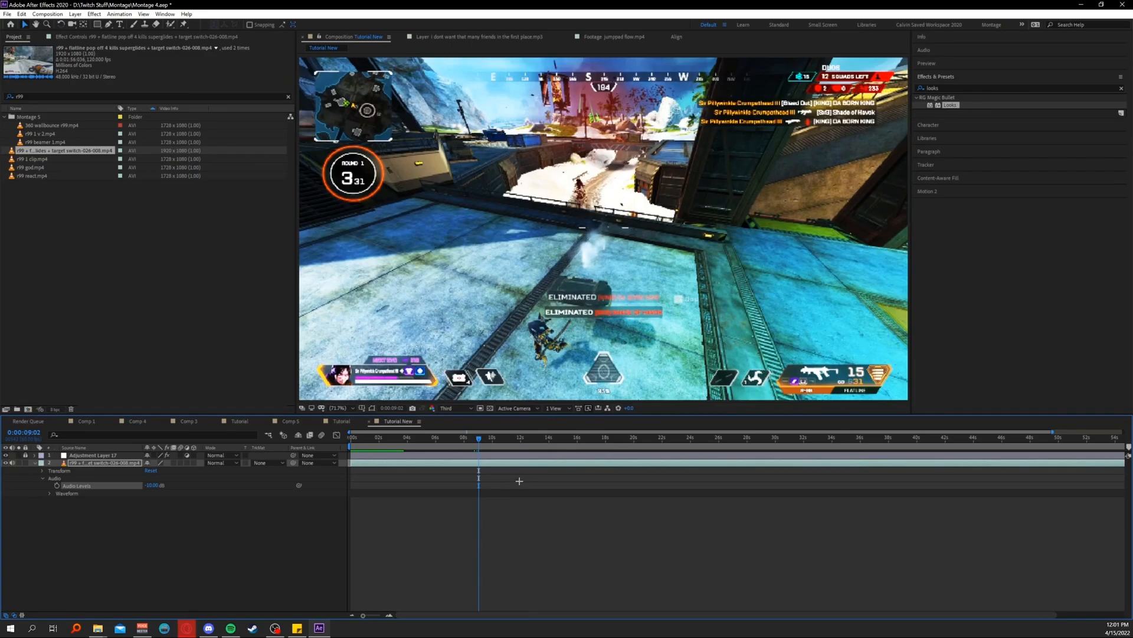
key("ctrl+shift+d")
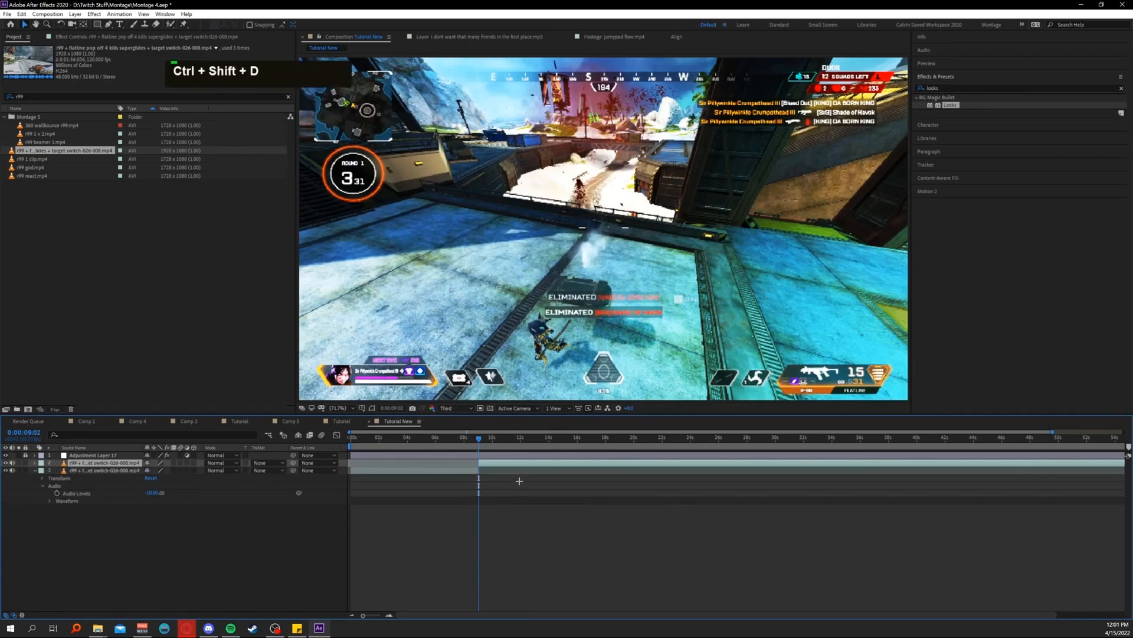
key("BackSpace")
Move the playhead to 0:00:08:25 near the final kill and enable time remapping on the r99 clip.
left_click_drag(435, 437, 350, 438)
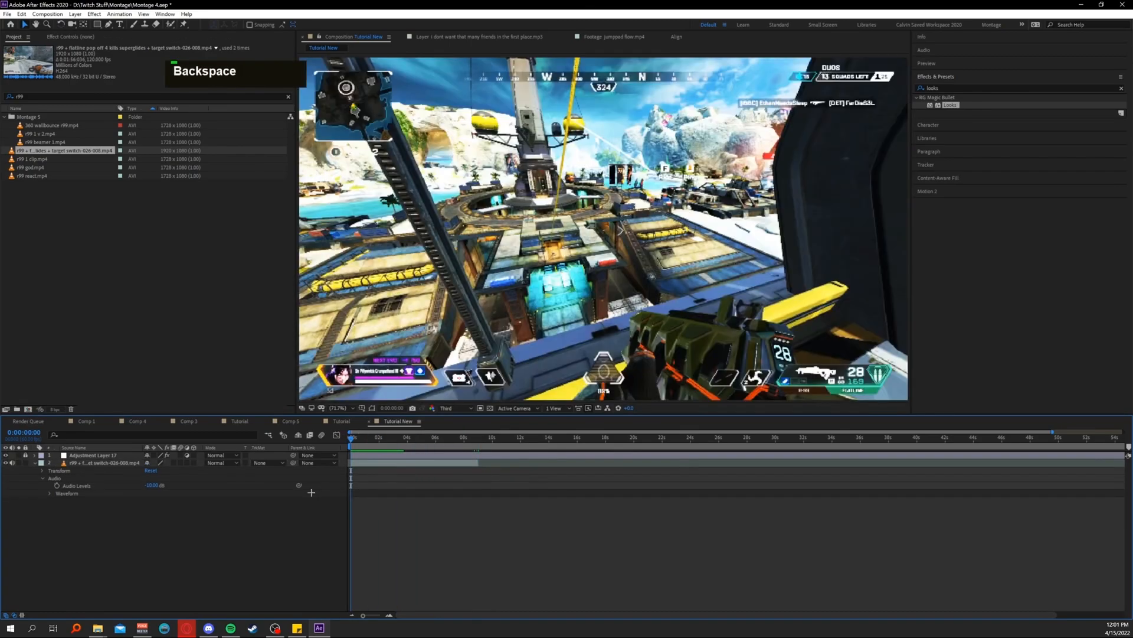
left_click_drag(422, 438, 468, 438)
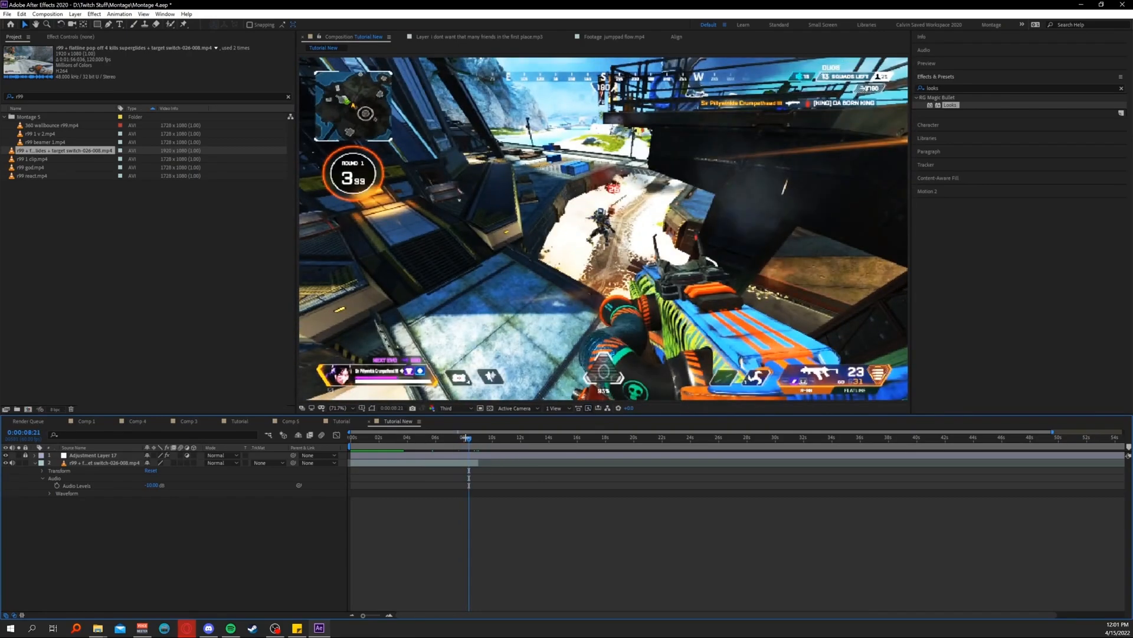
key("space")
key("space")
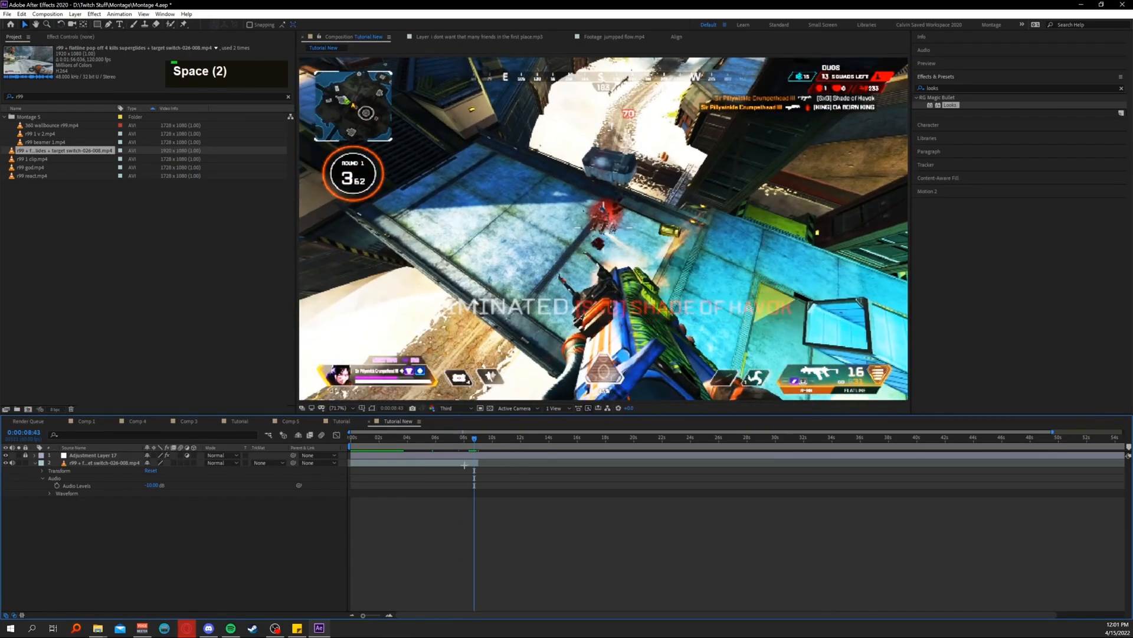
left_click(472, 438)
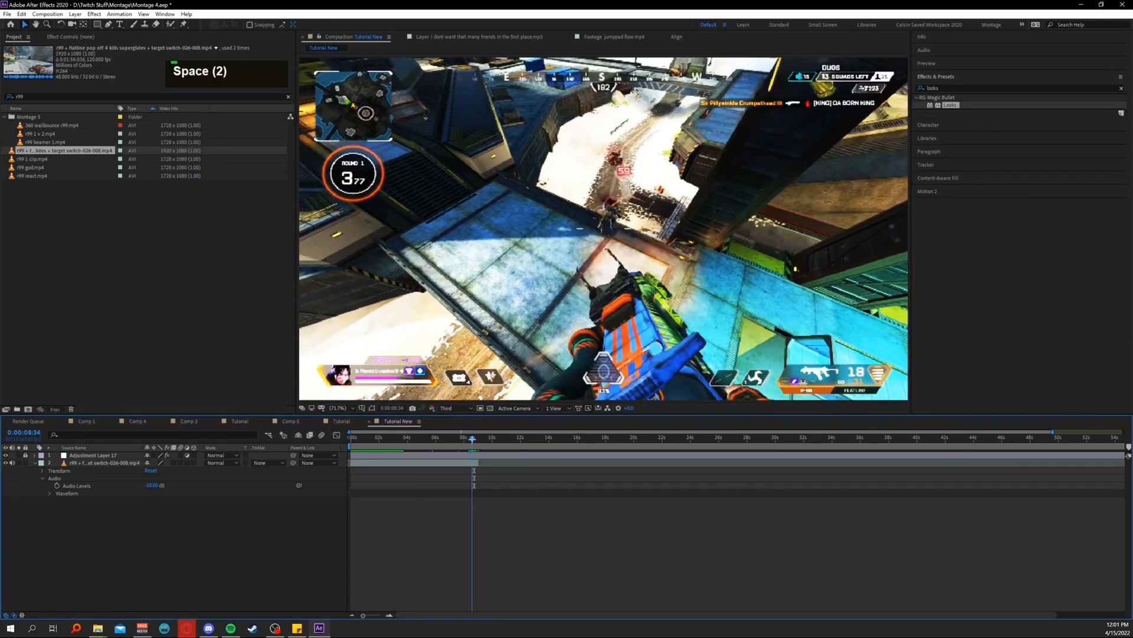
left_click_drag(472, 438, 470, 438)
left_click(93, 463)
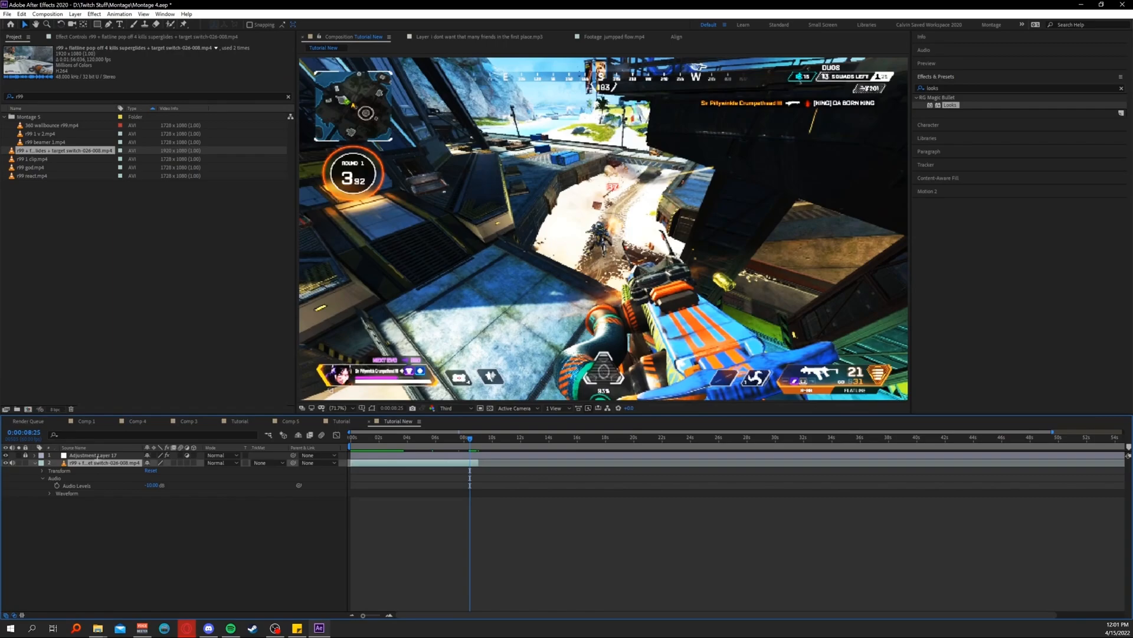
right_click(104, 464)
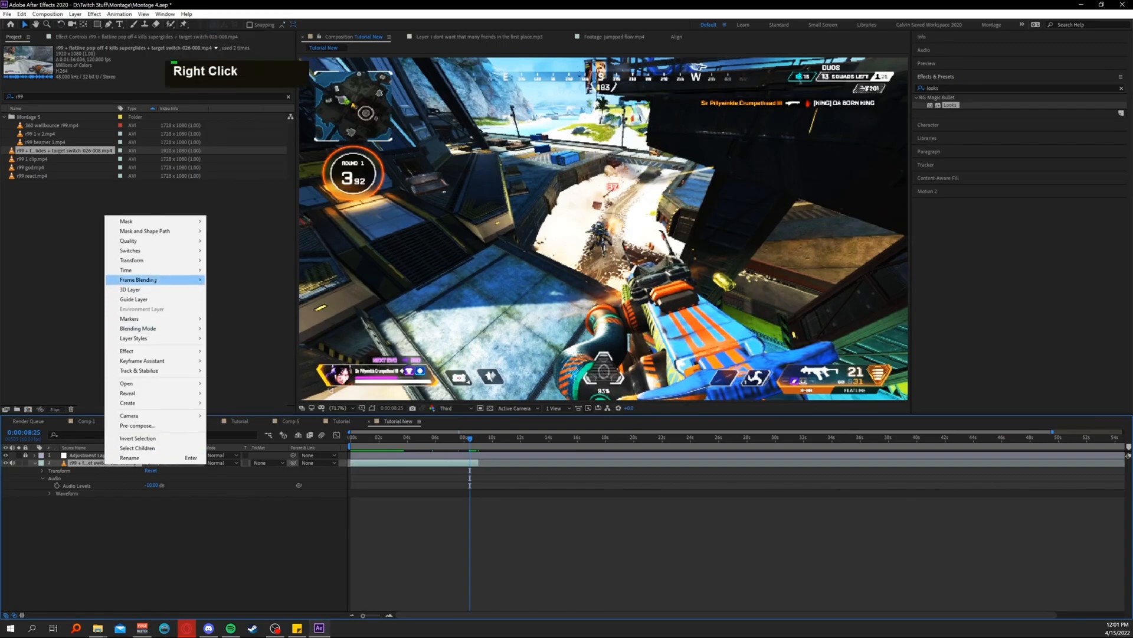
mouse_move(146, 270)
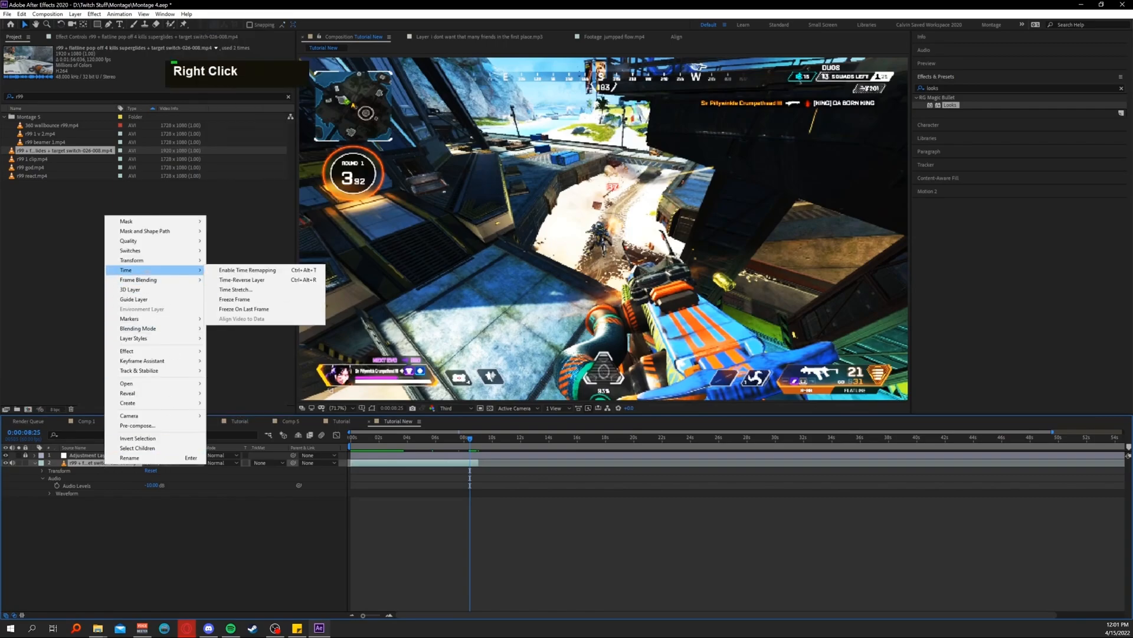
left_click(252, 271)
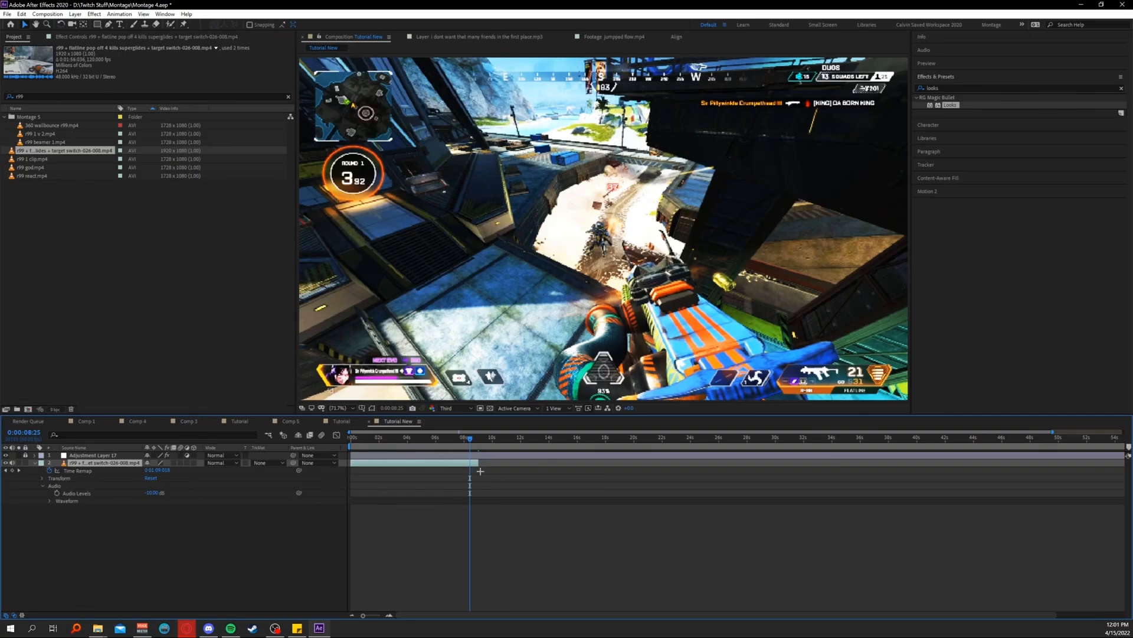
Add Time Remap keyframes at the r99 clip's start, at 0:00:08:38 and near its end.
left_click(360, 440, "shift")
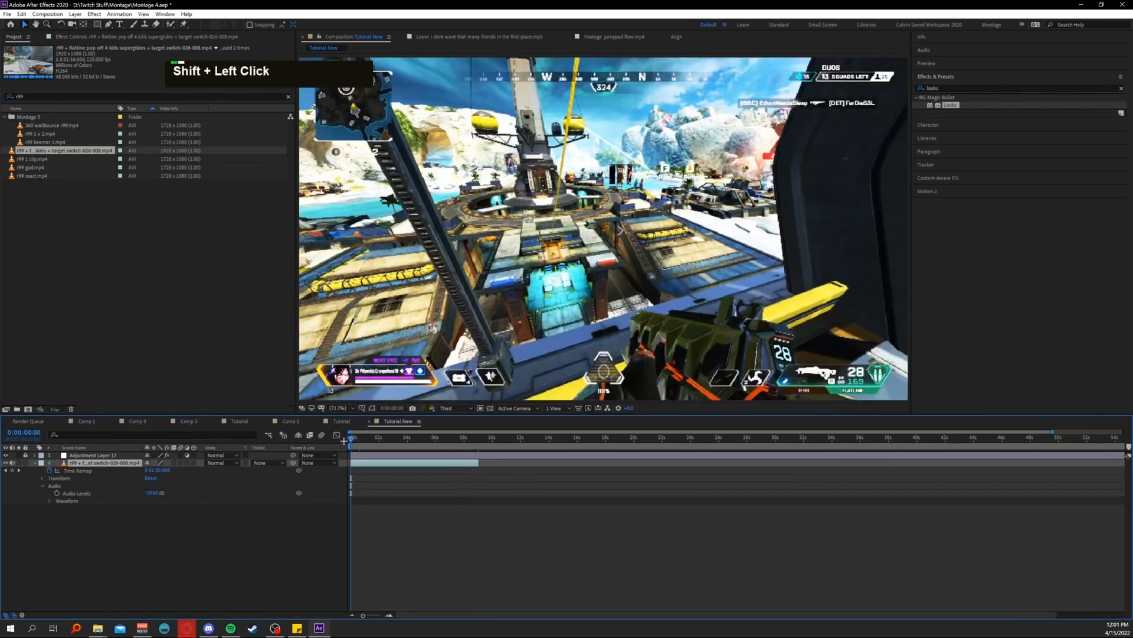
left_click(11, 471)
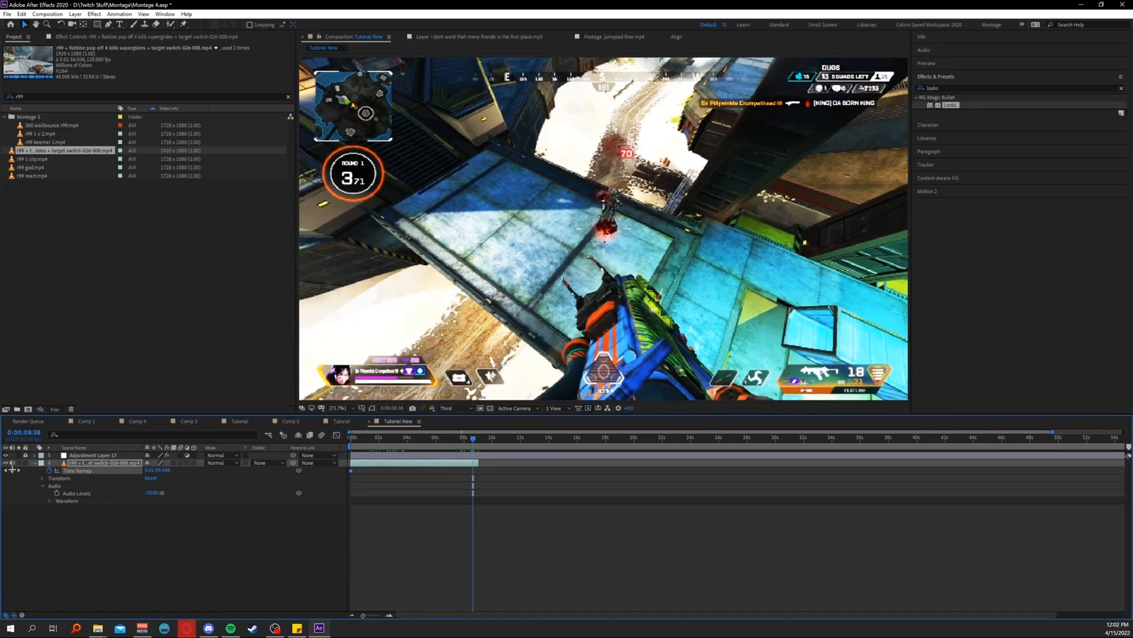
left_click(477, 439)
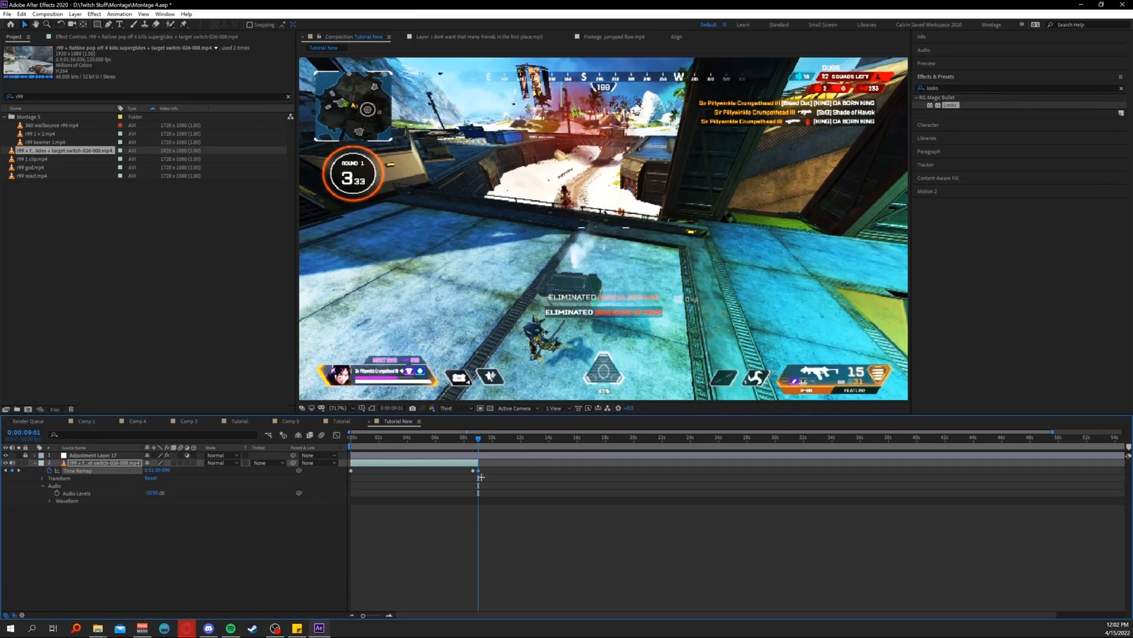
Shift the last Time Remap keyframe back to 0:00:09:01, and one frame further to the layer's start side.
key("equal")
key("equal")
key("equal")
key("equal")
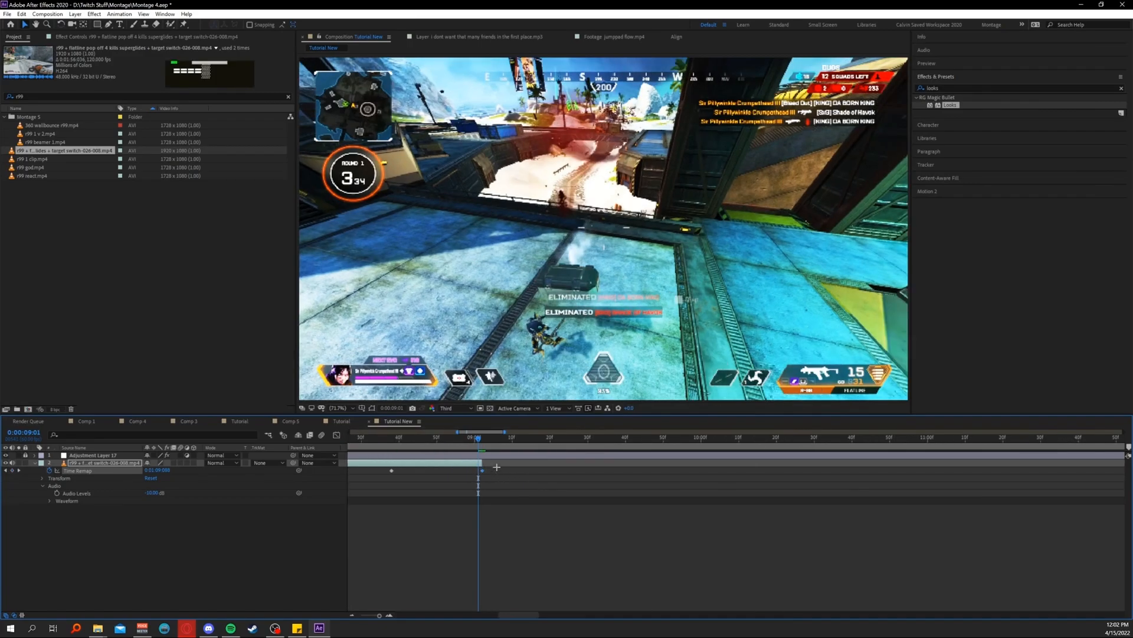
left_click(483, 469, "shift")
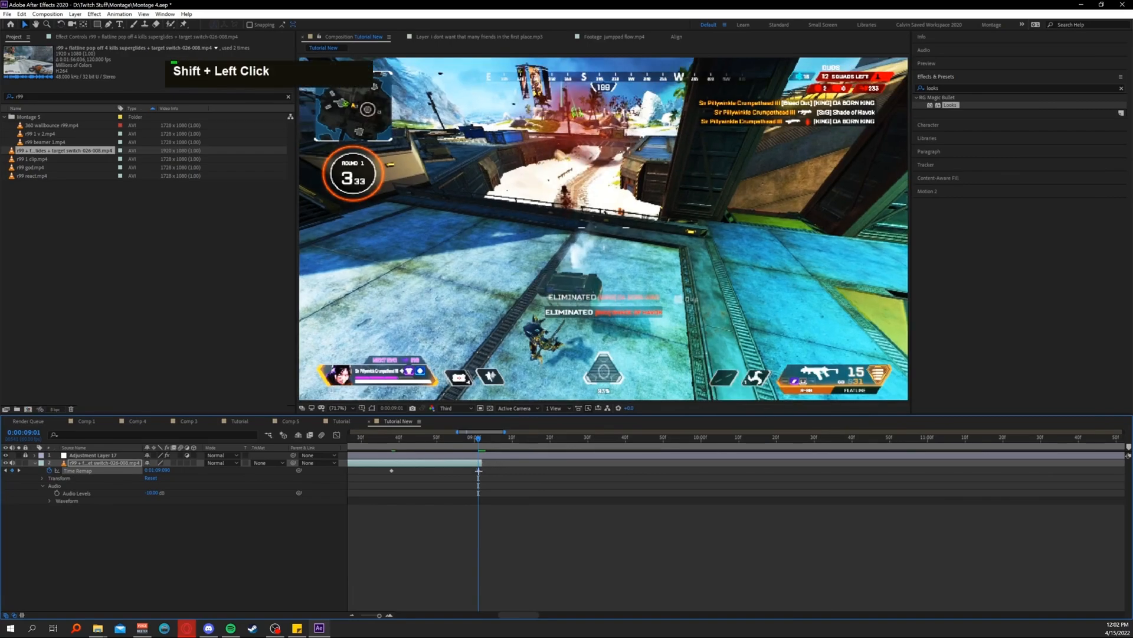
mouse_move(474, 448)
left_mouse_down()
mouse_move(394, 438)
mouse_move(483, 440)
mouse_move(391, 440)
mouse_move(474, 443)
left_mouse_up()
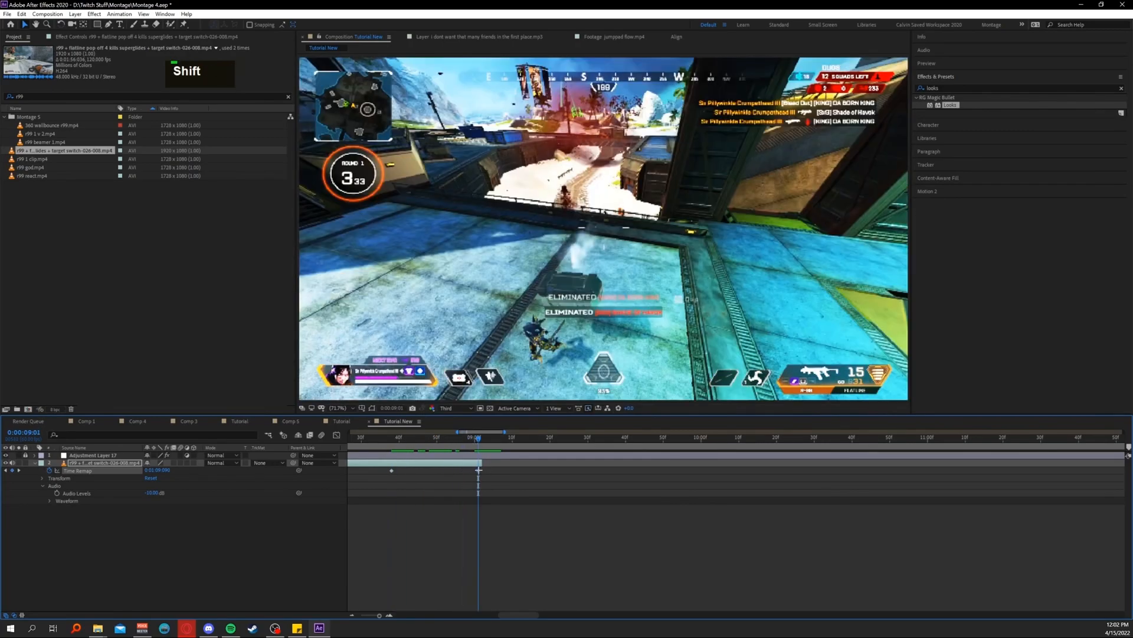
left_click_drag(478, 469, 475, 470)
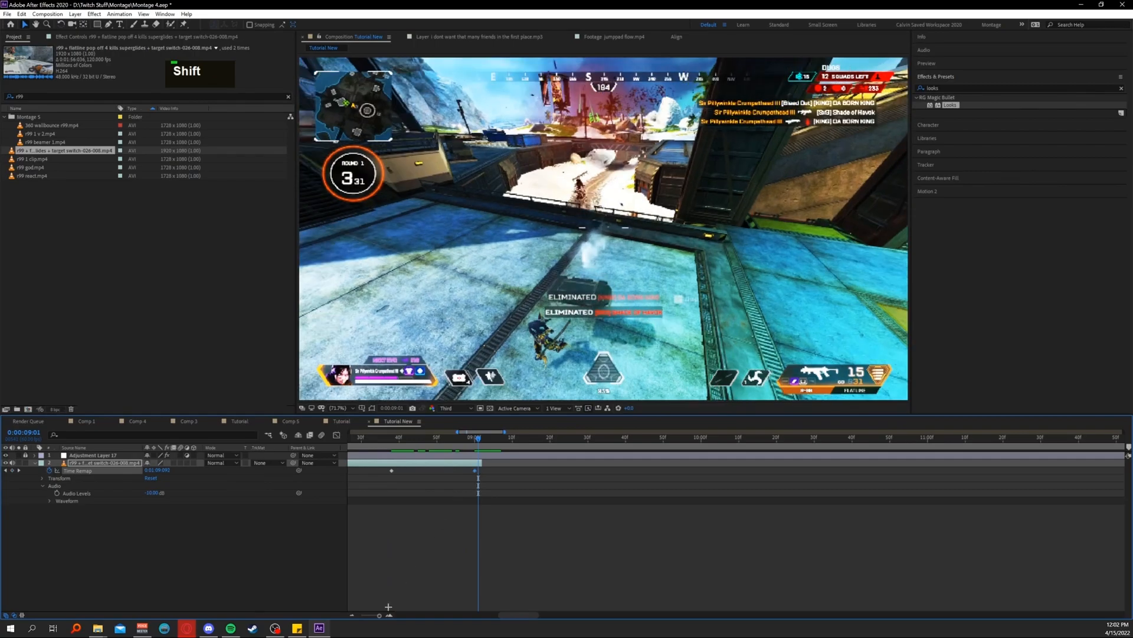
Slow down the ending by moving the last Time Remap keyframe to about 0:00:09:41, and extend the r99 clip's end to it.
left_click_drag(380, 614, 377, 614)
left_click_drag(734, 470, 796, 470)
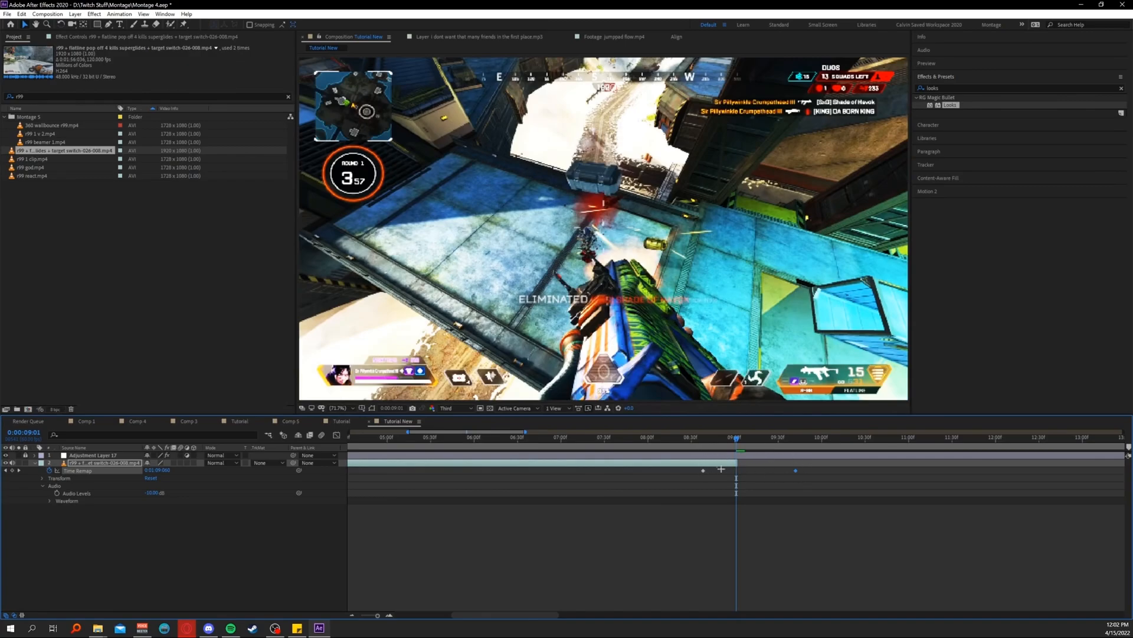
left_click_drag(738, 463, 781, 463)
key("shift")
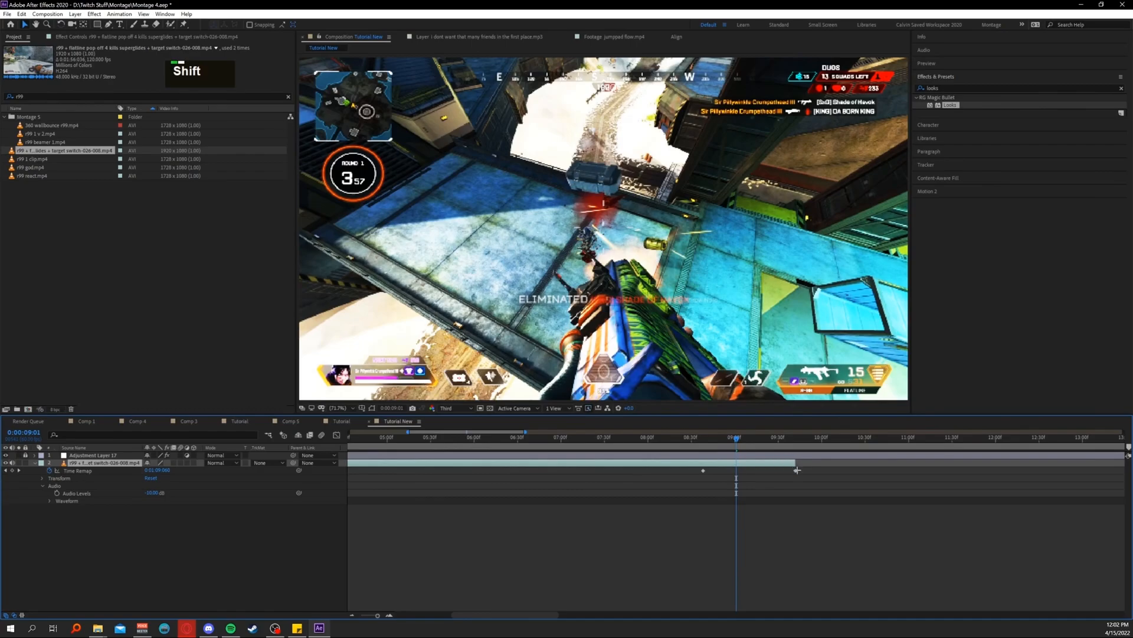
Play back the slowed ending of the r99 clip from 0:00:06:06 and scrub towards its last frames.
left_click_drag(791, 442, 500, 440)
key("shift")
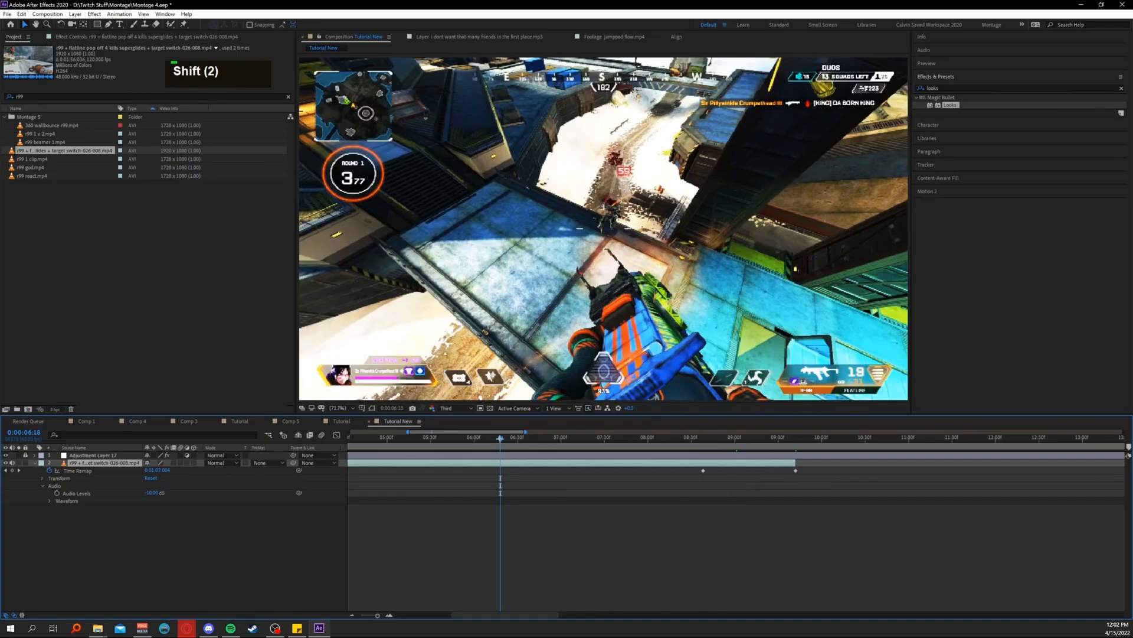
key("minus")
key("minus")
key("space")
left_click(485, 441)
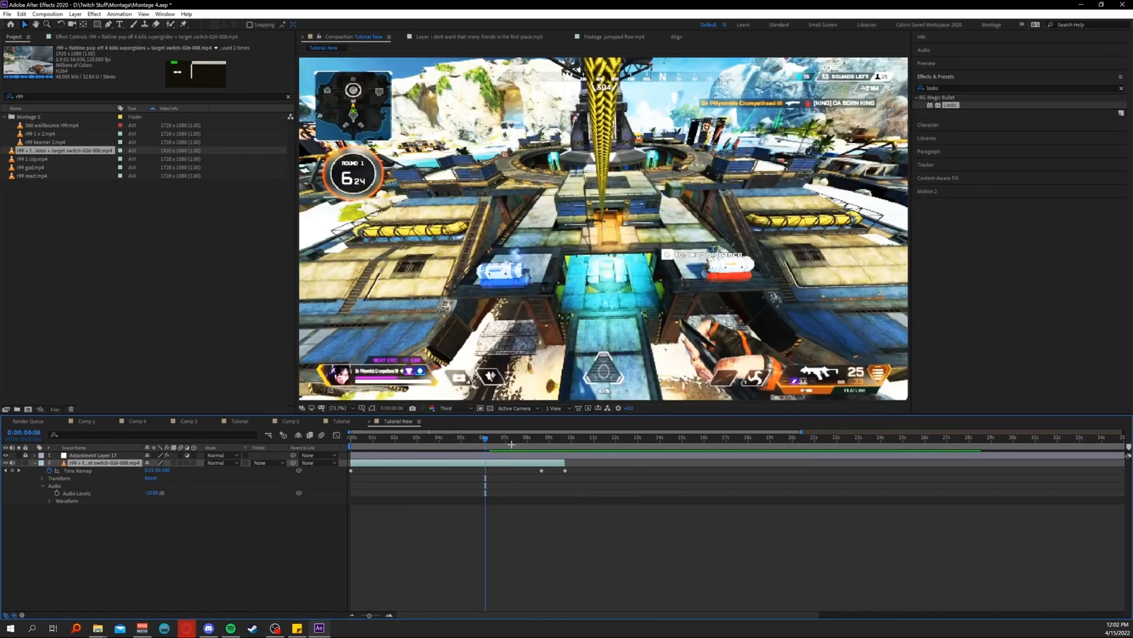
key("space")
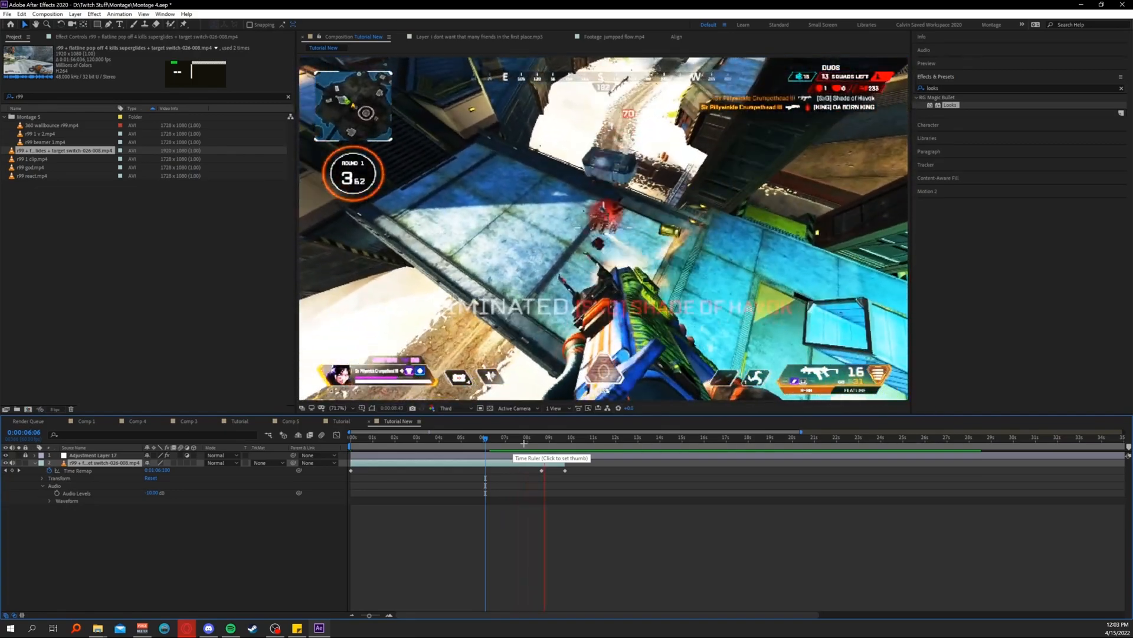
key("space")
left_click(534, 440)
left_click_drag(534, 440, 562, 437)
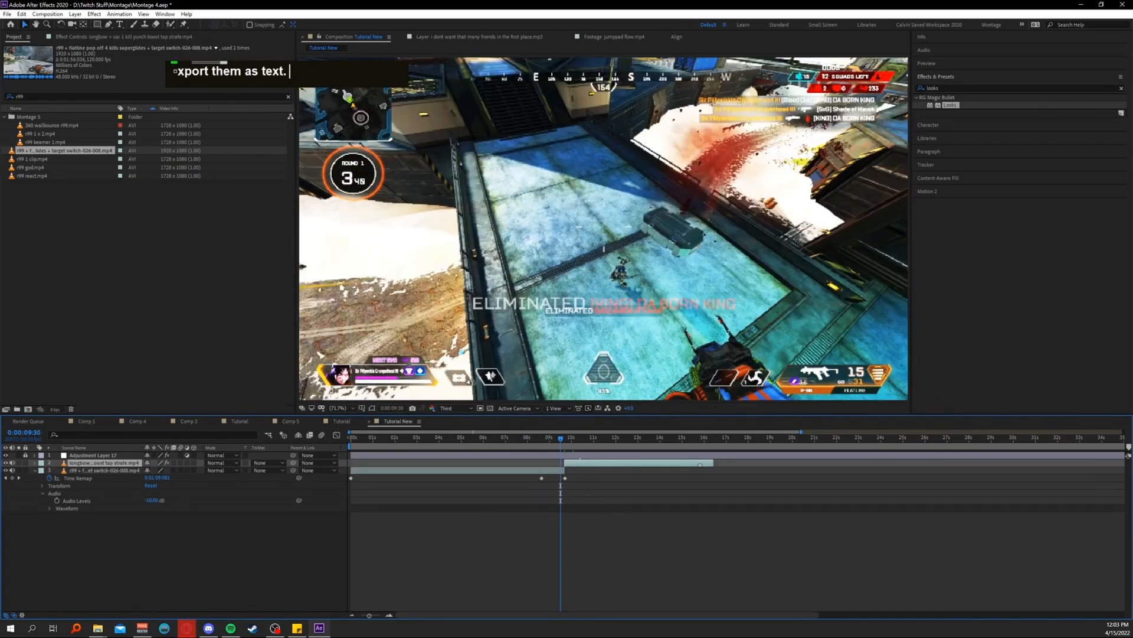
Move the longbow clip's layer below the r99 clip's layer.
left_click(552, 470)
left_click(700, 465)
left_click_drag(94, 463, 101, 508)
Align the start of the longbow clip with the end of the r99 clip at 0:00:09:41.
left_click(565, 437, "shift")
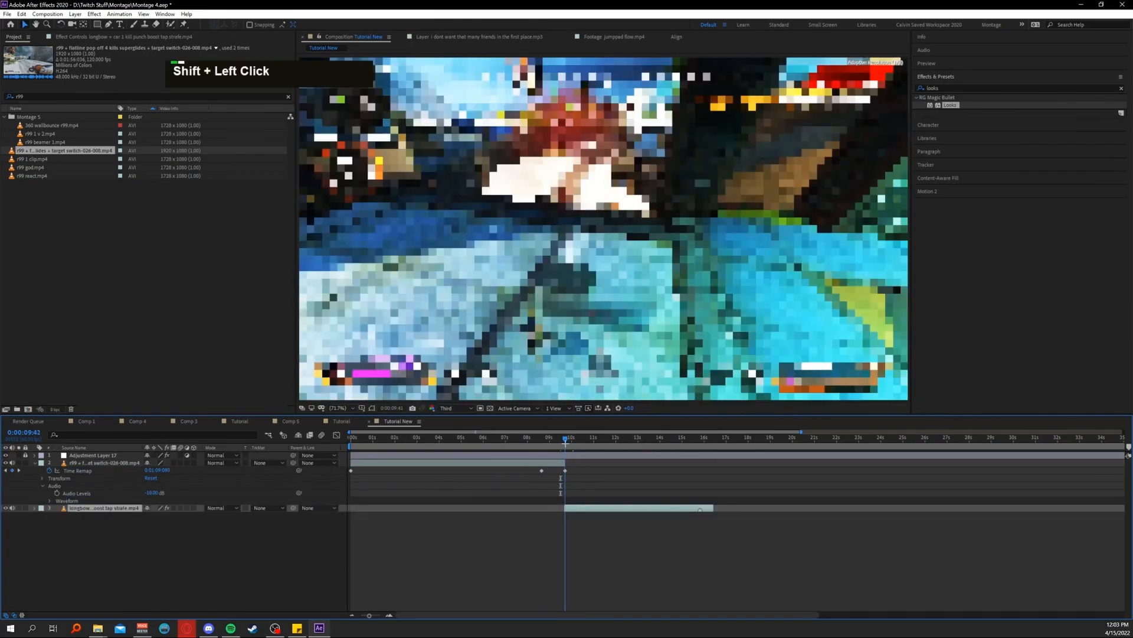
mouse_move(597, 508)
left_mouse_down()
mouse_move(687, 508)
mouse_move(593, 506)
left_mouse_up()
left_click(526, 440)
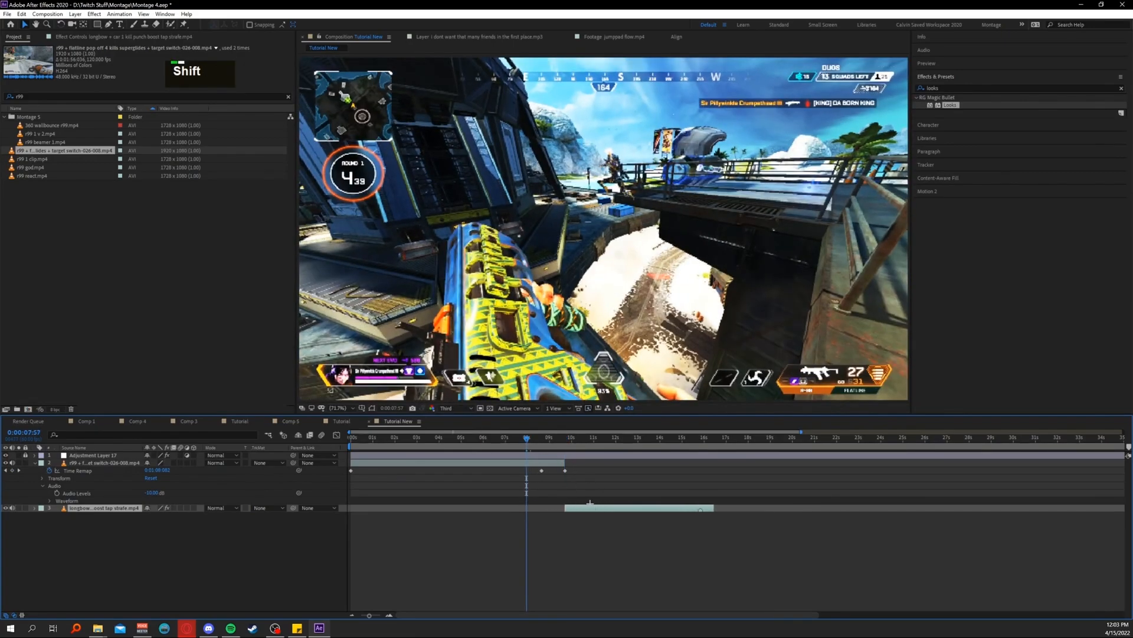
mouse_move(569, 447)
left_mouse_down()
mouse_move(580, 447)
mouse_move(547, 447)
mouse_move(582, 442)
mouse_move(559, 442)
left_mouse_up()
key("equal")
key("equal")
key("equal")
key("equal")
left_click_drag(593, 507, 581, 507)
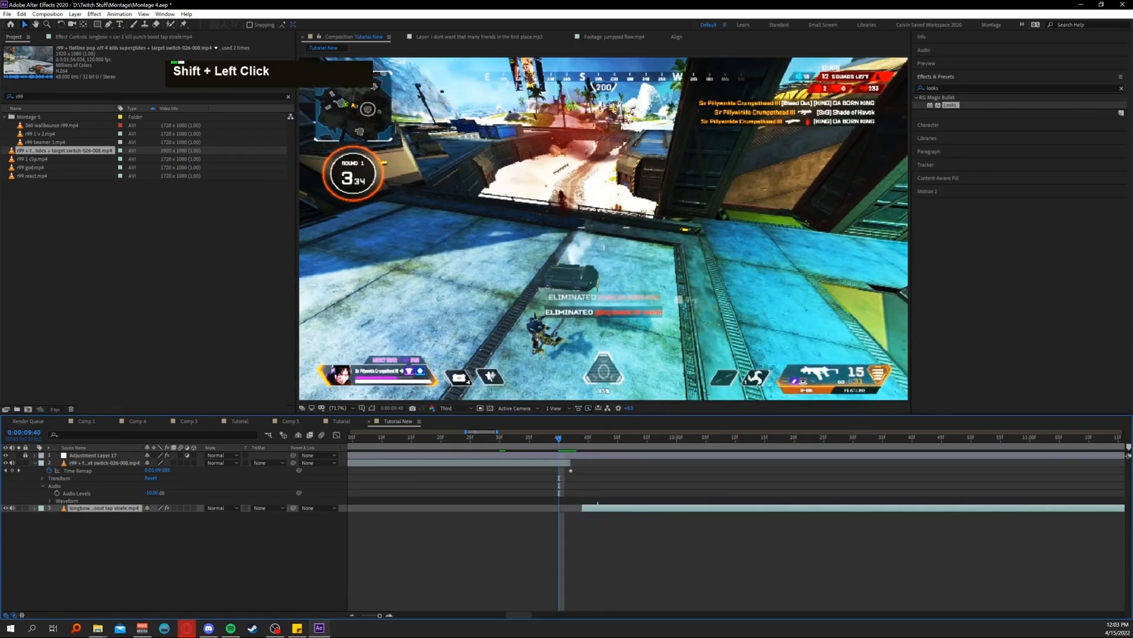
left_click(570, 442, "shift")
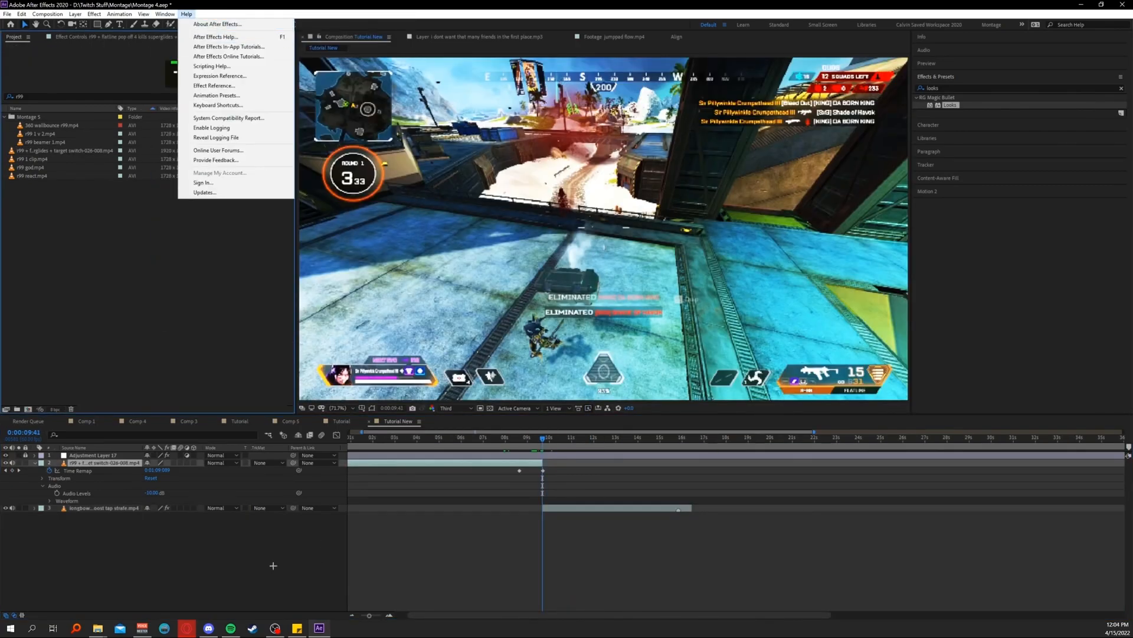
Examine the Vastility Editing Files folder in File Explorer for the Mister Horse Product Manager setup file, then return to After Effects.
left_click(286, 568)
left_click(90, 629)
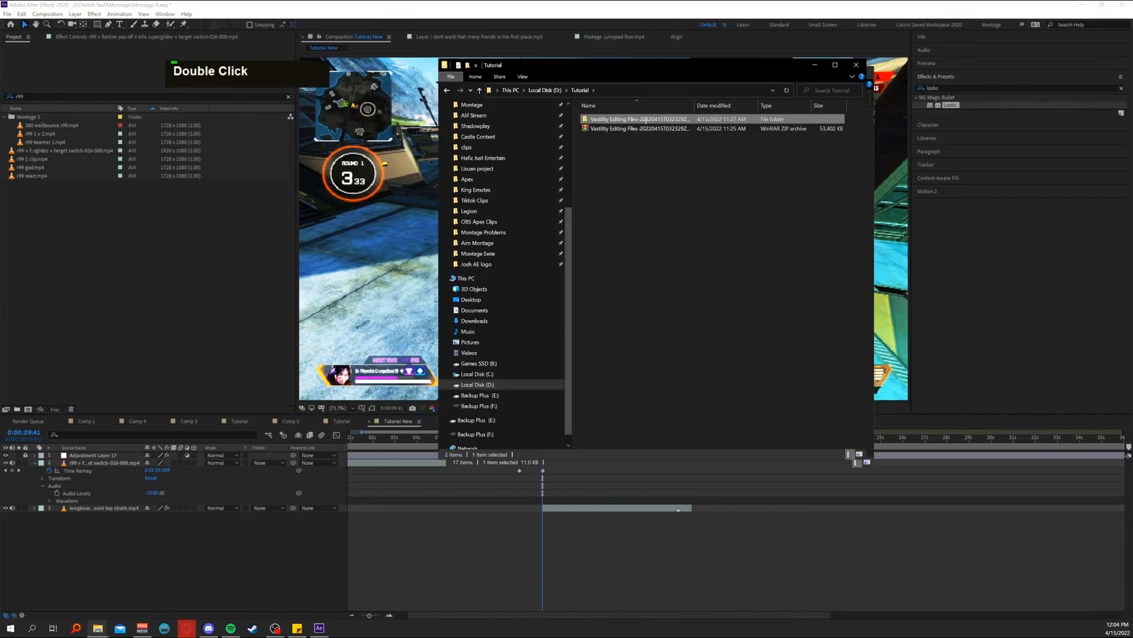
double_click(648, 119)
double_click(647, 119)
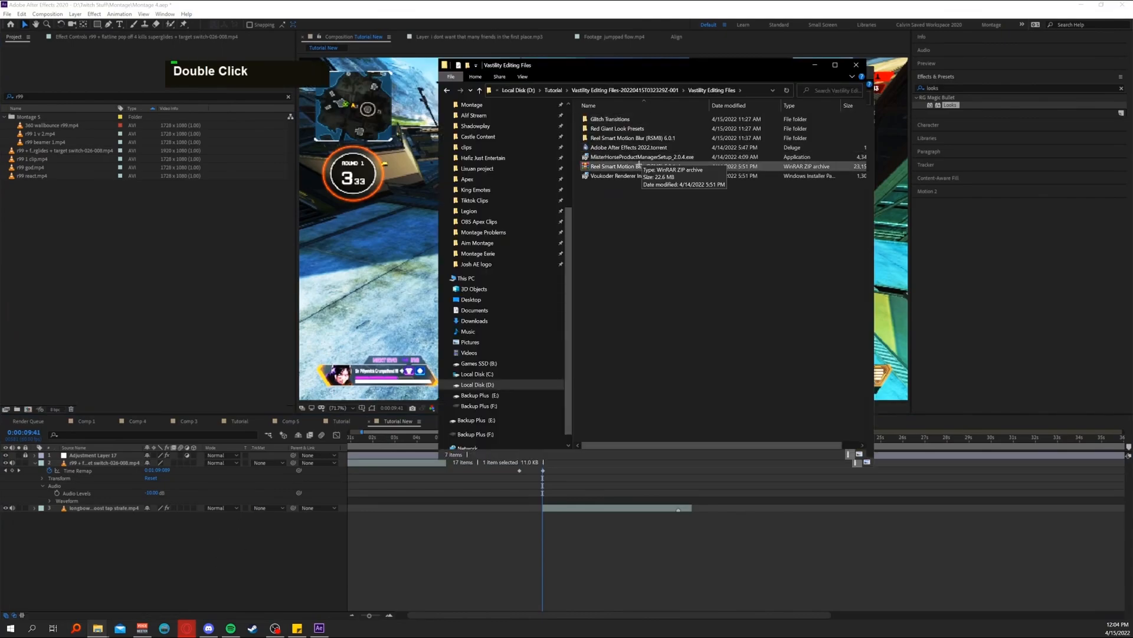
left_click(653, 539)
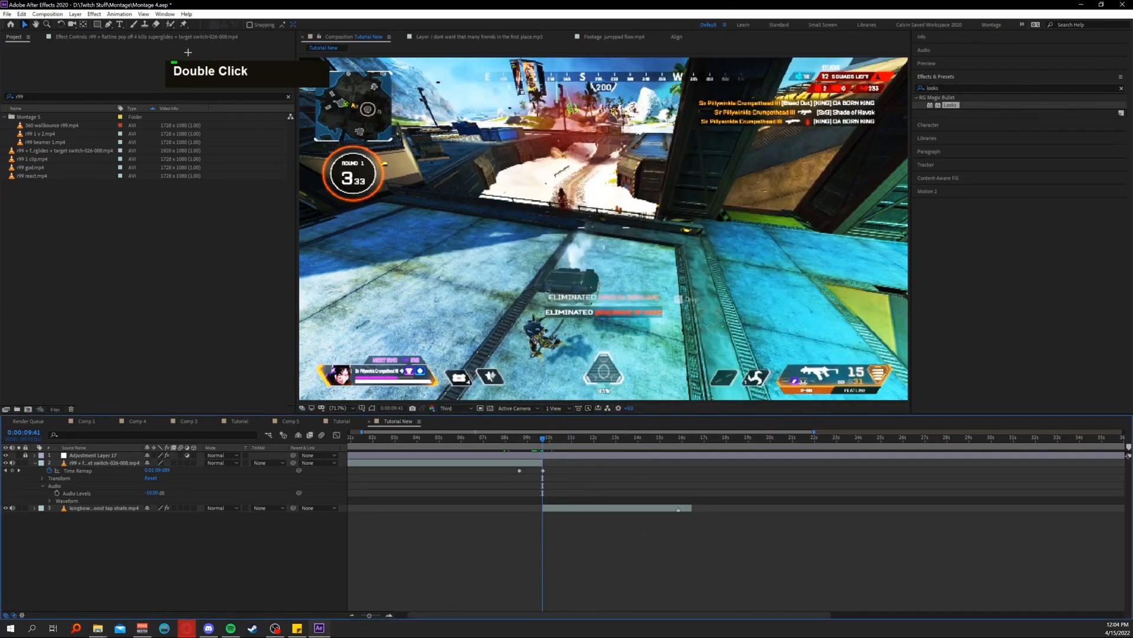
Open Animation Composer 3 and preview the Ease Position & Rotate variants among the 2D layer transitions in Starter Presets.
left_click(164, 14)
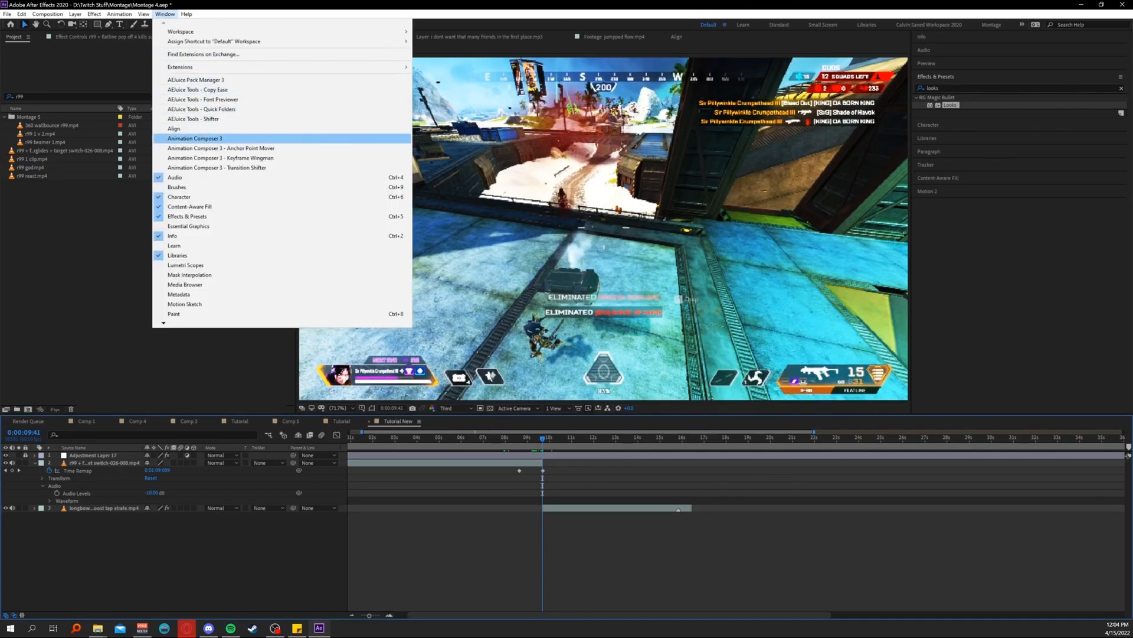
left_click(195, 139)
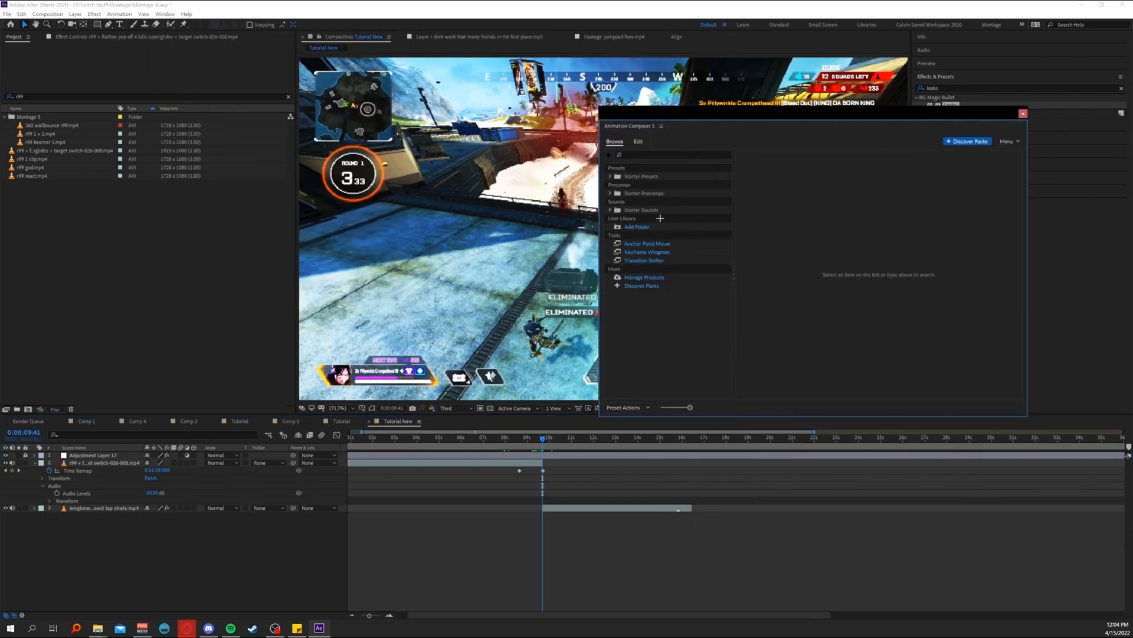
left_click(610, 176)
left_click(619, 185)
double_click(666, 200)
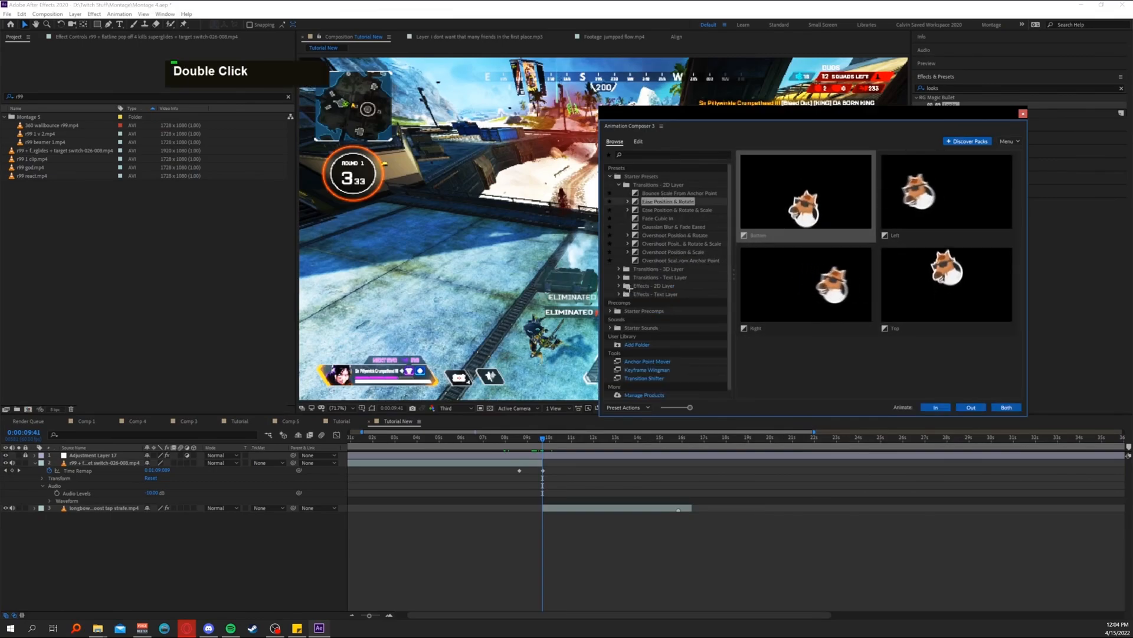
Preview the Fade Characters Separately preset and an overshoot character preset among the text layer transitions.
left_click(619, 277)
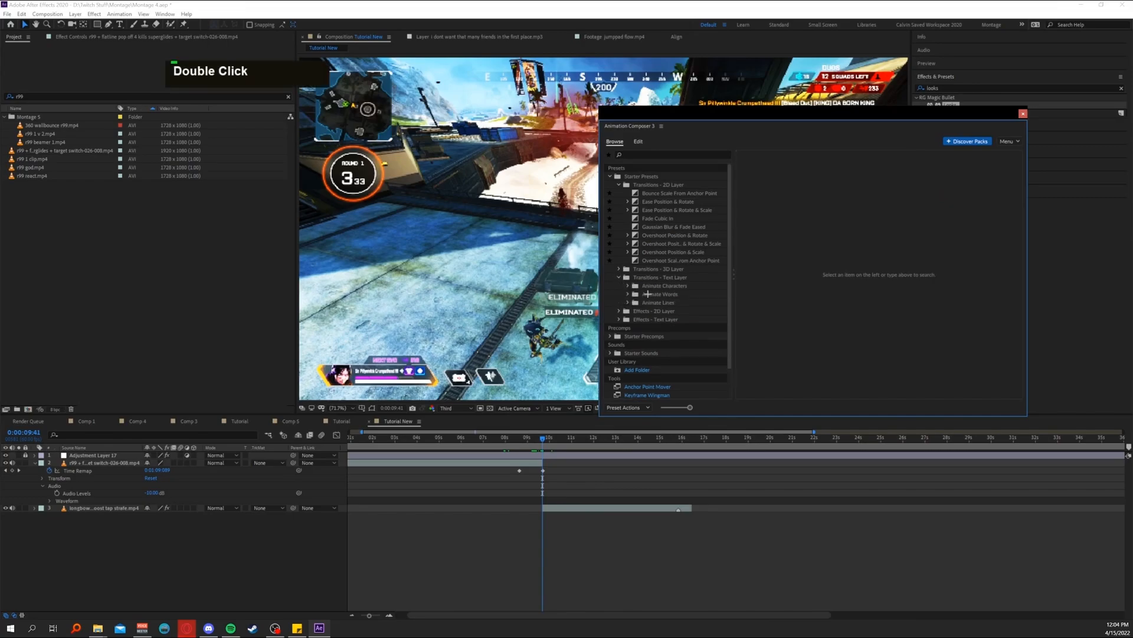
left_click(628, 285)
left_click(679, 294)
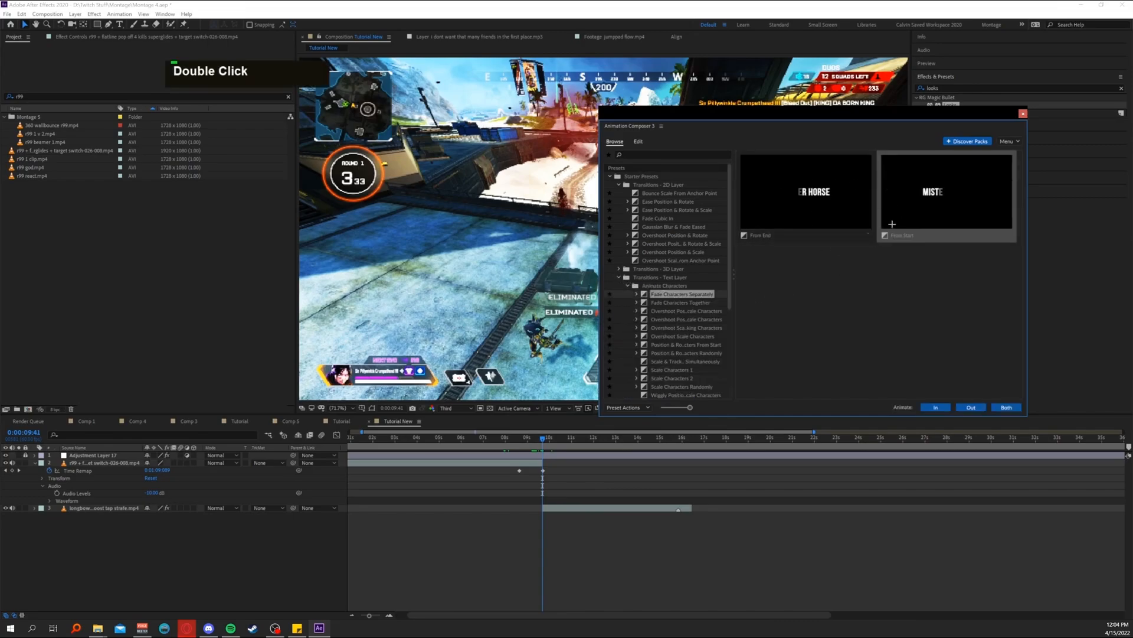
left_click(693, 328)
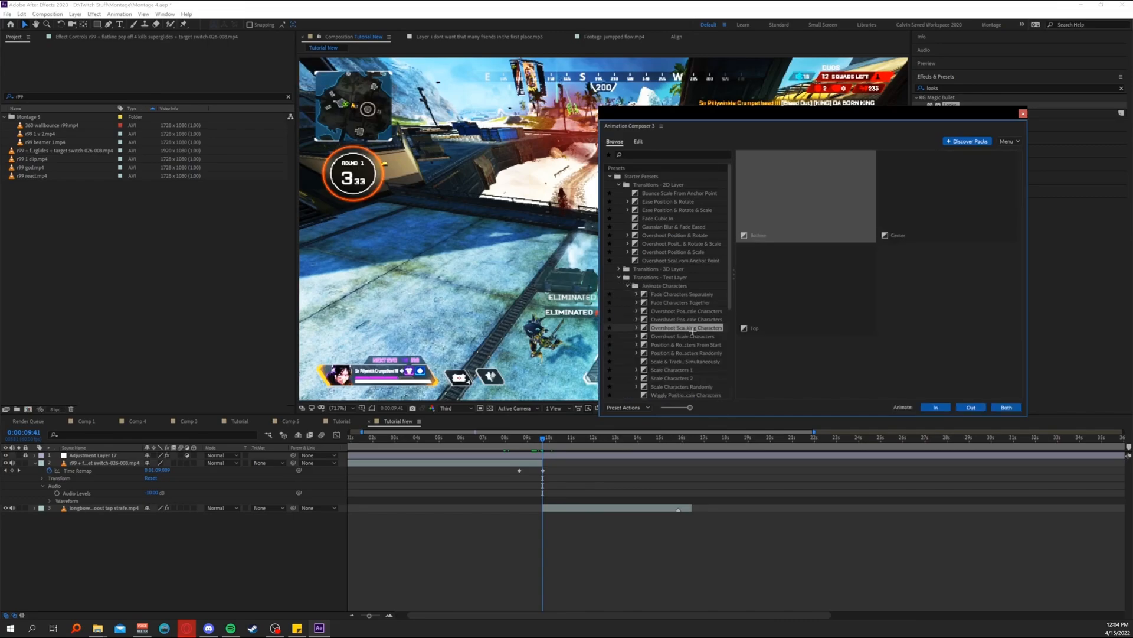
scroll(679, 307, "down", 3)
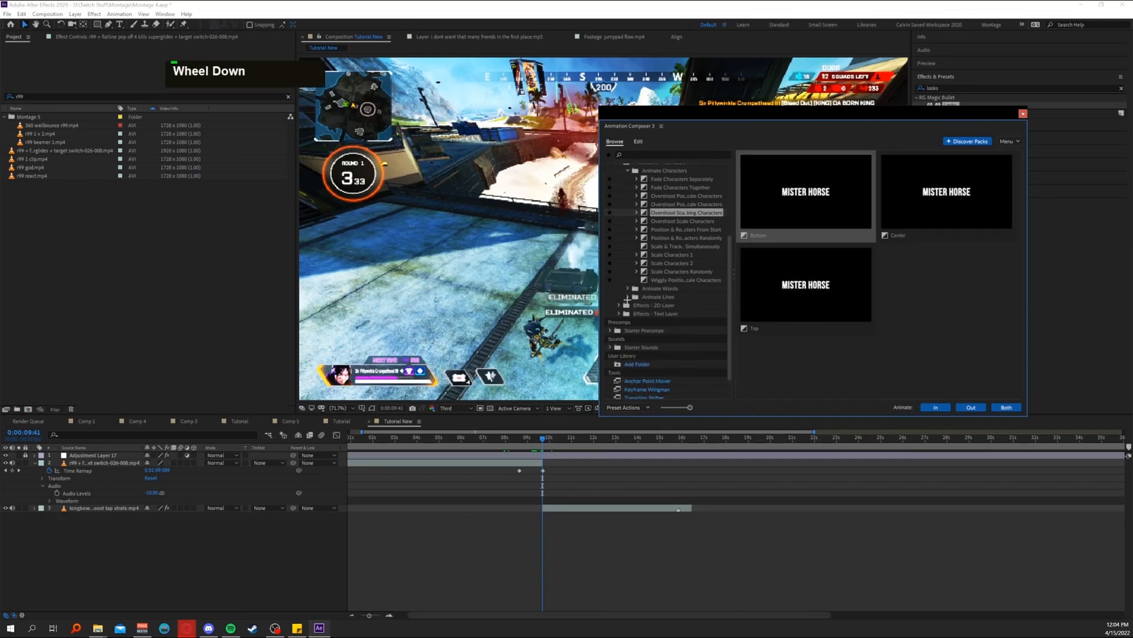
Expand the Transitions category in Starter Precomps and preview Generated Light Leak 1.
left_click(644, 330)
scroll(670, 320, "down", 2)
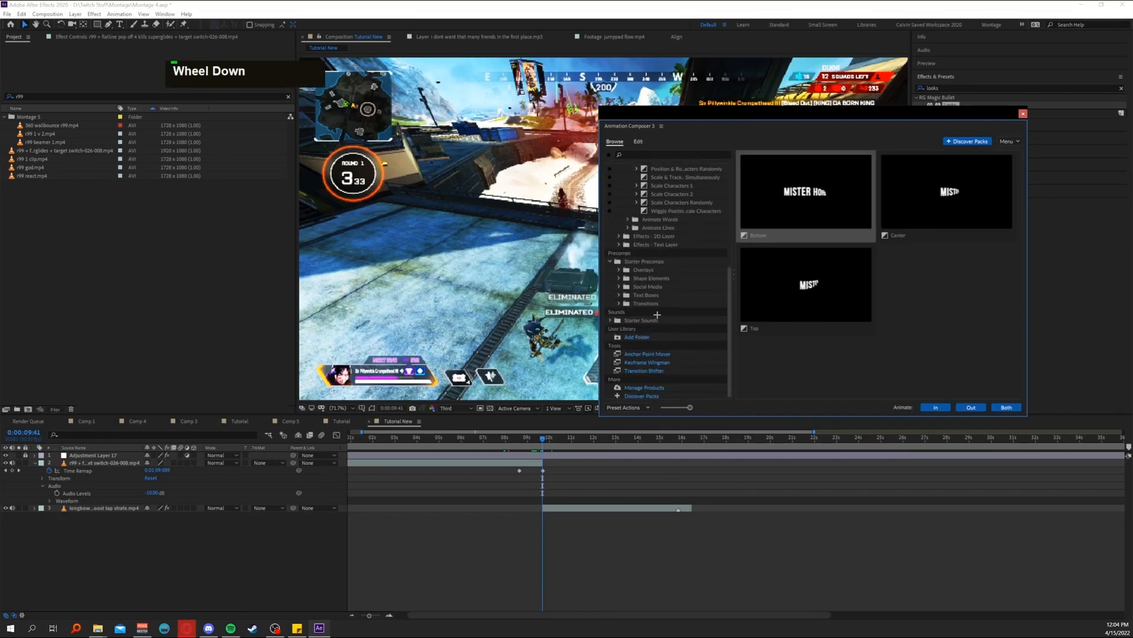
left_click(619, 303)
scroll(655, 308, "down", 3)
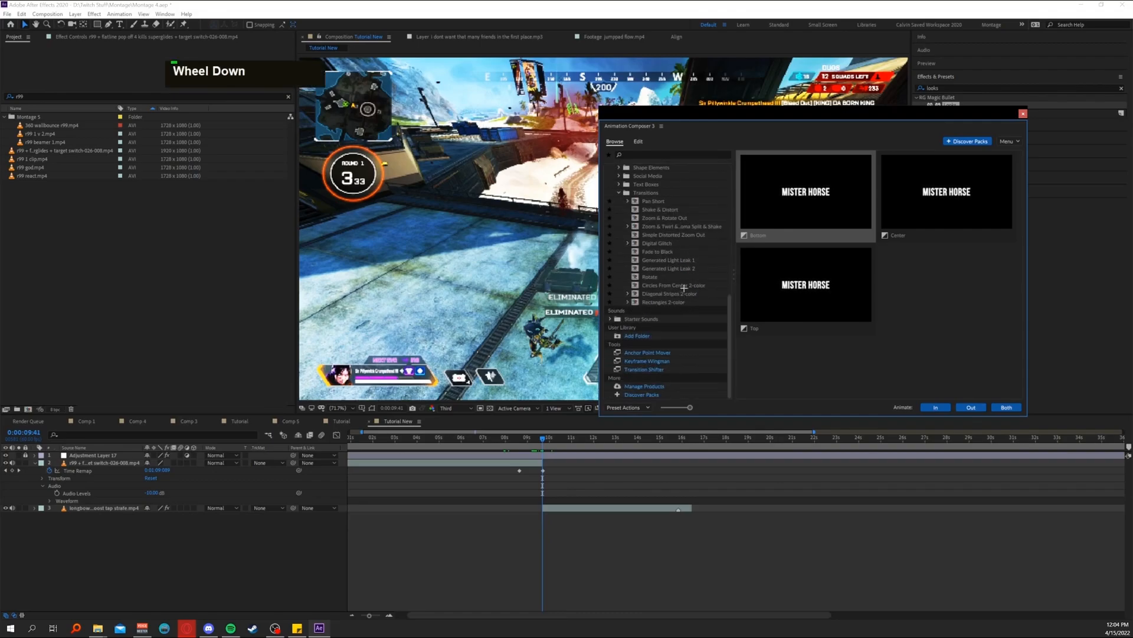
double_click(669, 260)
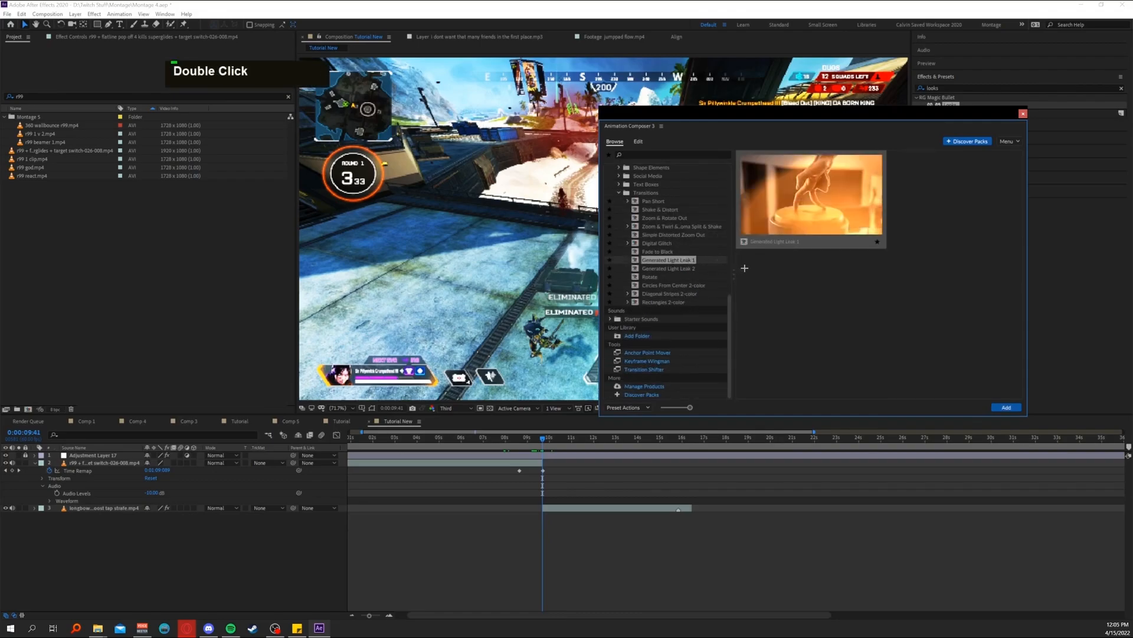
Compare the previews of the Shake & Distort, Generated Light Leak 1 and Generated Light Leak 2 transitions.
left_click(672, 210)
left_click(688, 262)
left_click(668, 211)
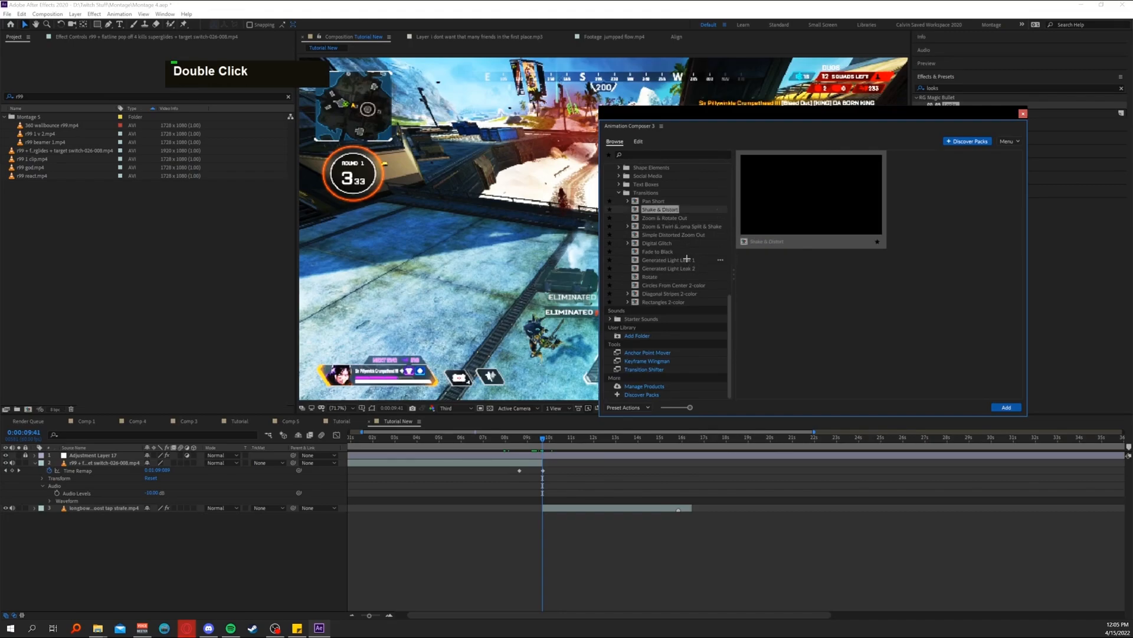
left_click(686, 260)
left_click(694, 268)
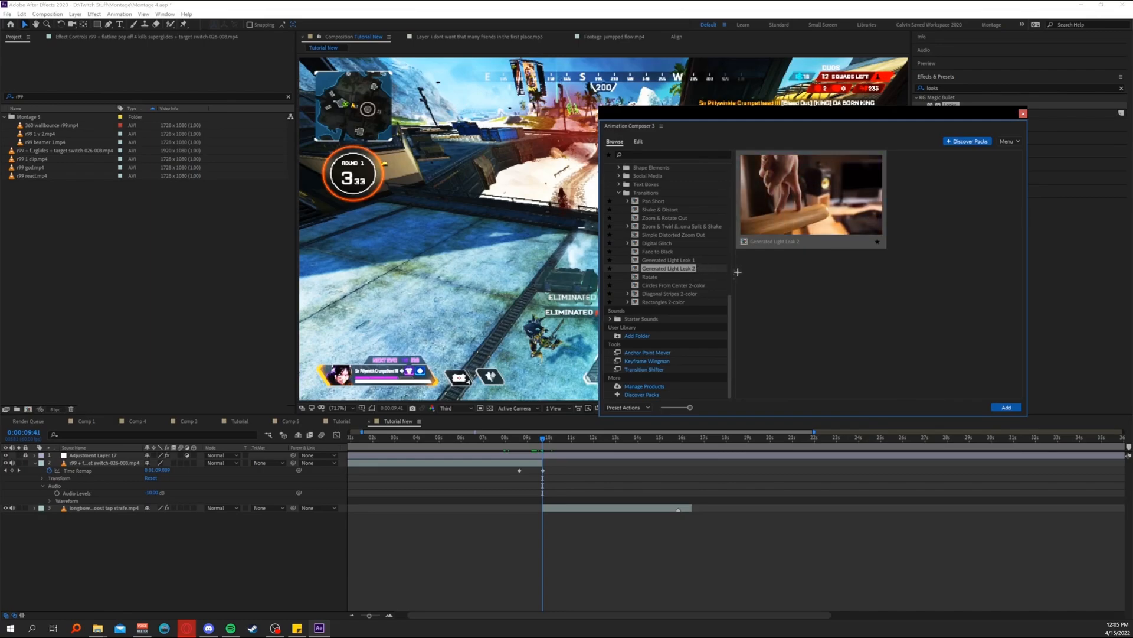
double_click(679, 261)
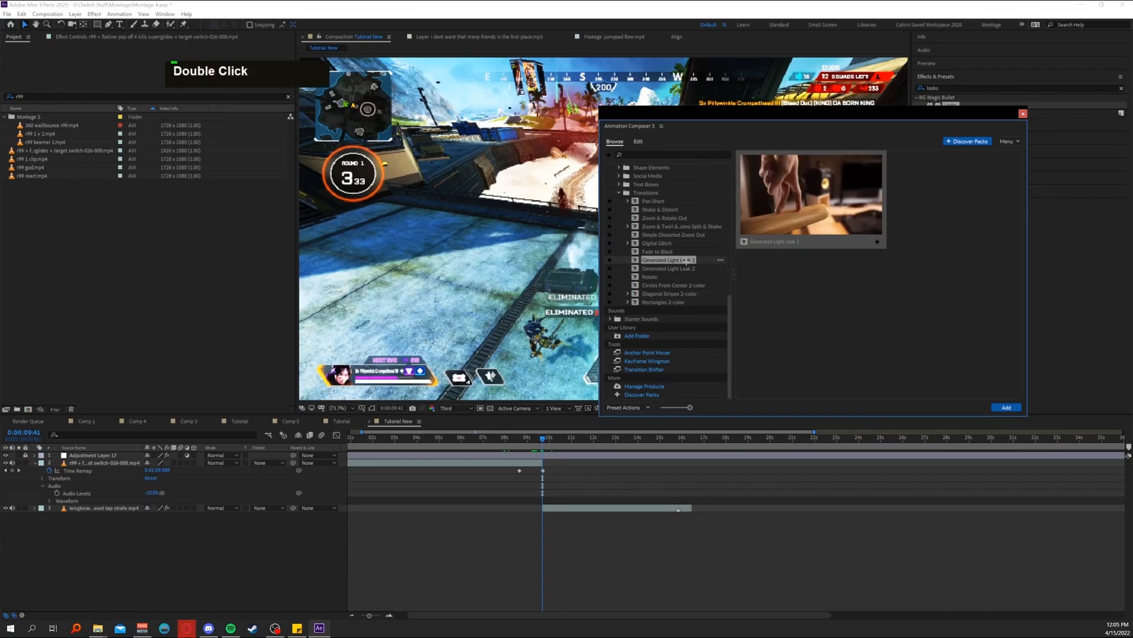
Add the Generated Light Leak 1 transition above the r99 clip at the cut between the two clips, at 0:00:09:42.
left_click(596, 459)
mouse_move(554, 439)
left_mouse_down()
mouse_move(520, 438)
mouse_move(546, 437)
left_mouse_up()
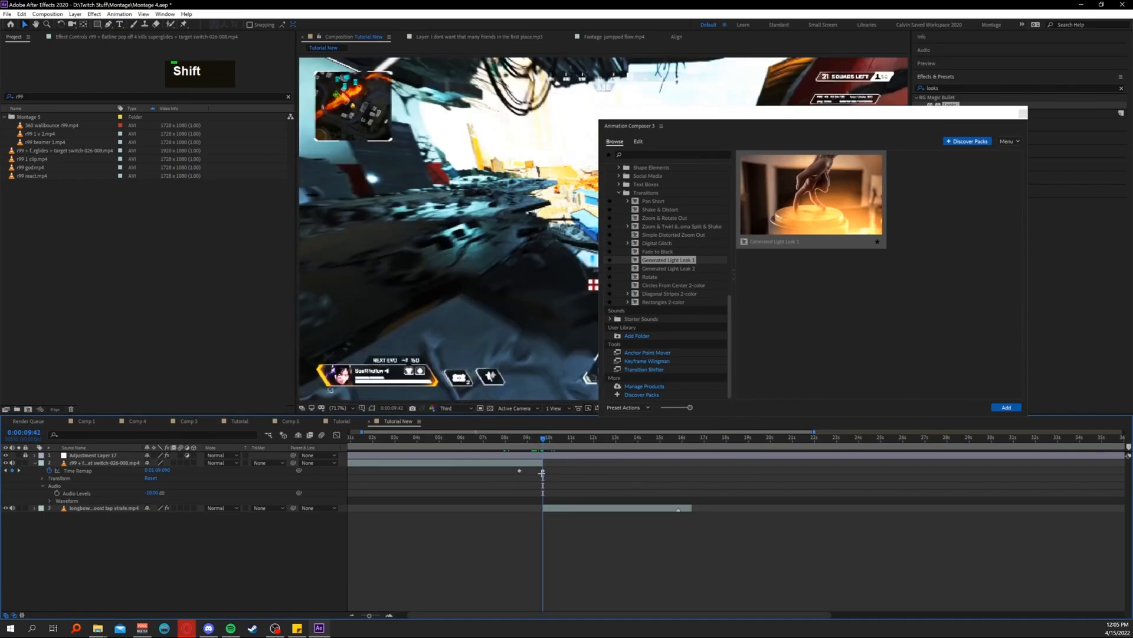
left_click(543, 471)
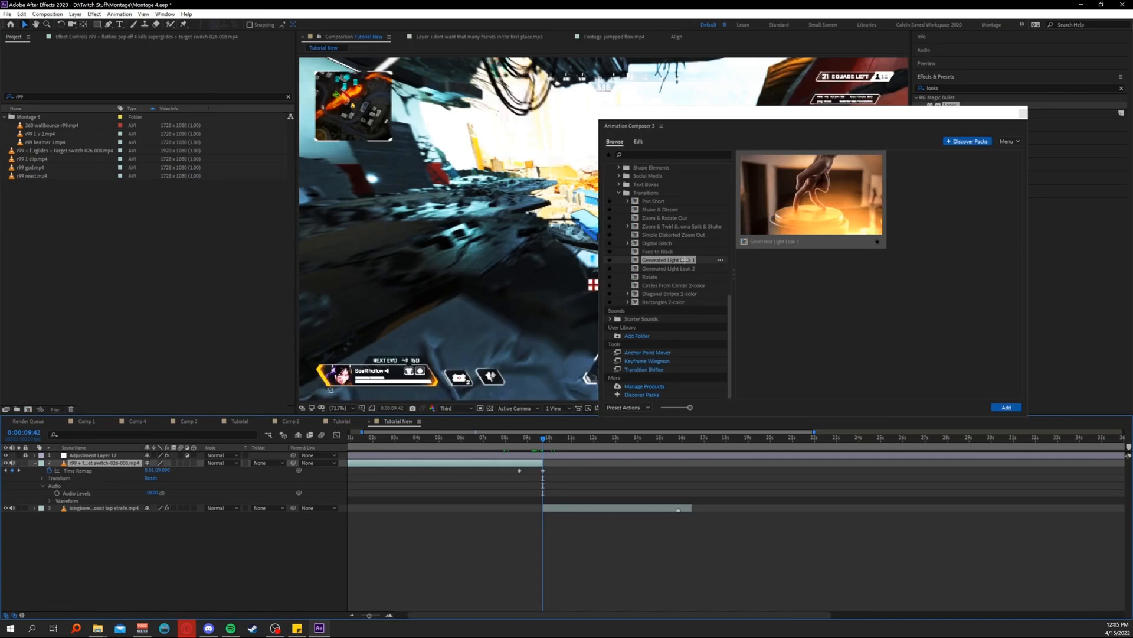
left_click(1011, 408)
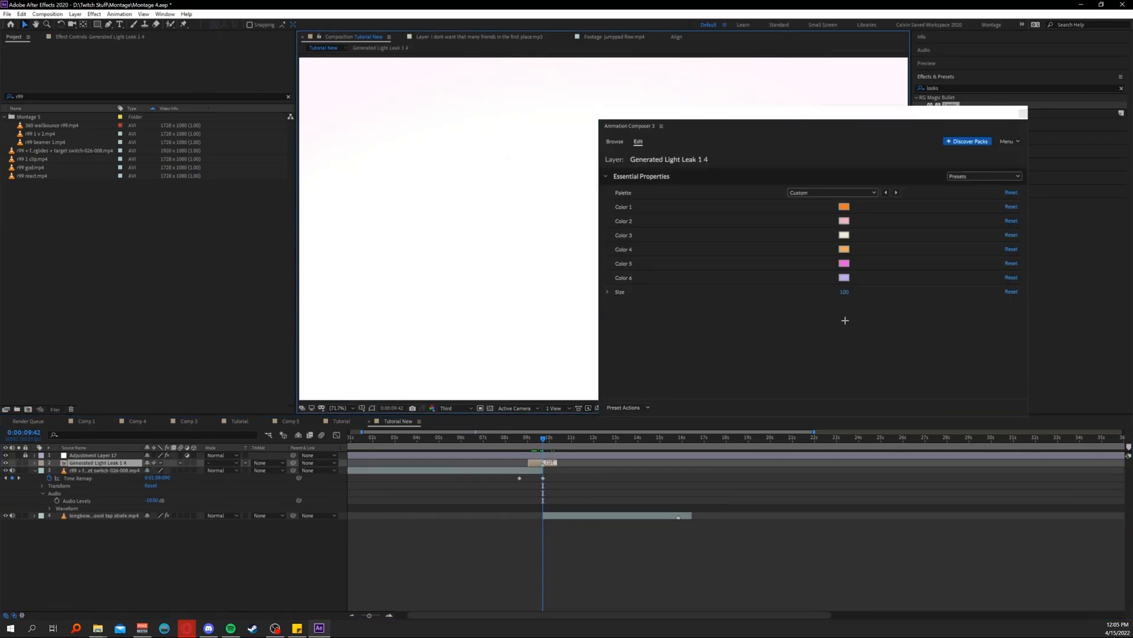
Move Animation Composer out of the way and play back the light leak transition across the cut.
left_click_drag(749, 113, 889, 571)
mouse_move(514, 439)
left_mouse_down()
mouse_move(597, 440)
mouse_move(468, 441)
left_mouse_up()
key("space")
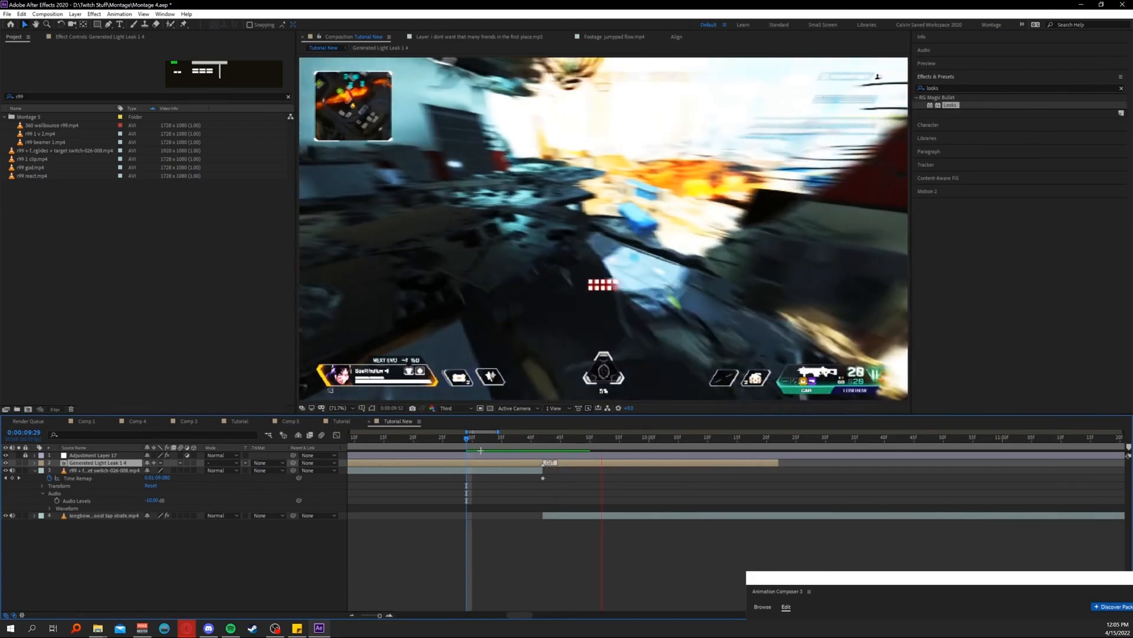
Change Color 1 of the Generated Light Leak 1 transition to blue.
left_click_drag(779, 582, 673, 172)
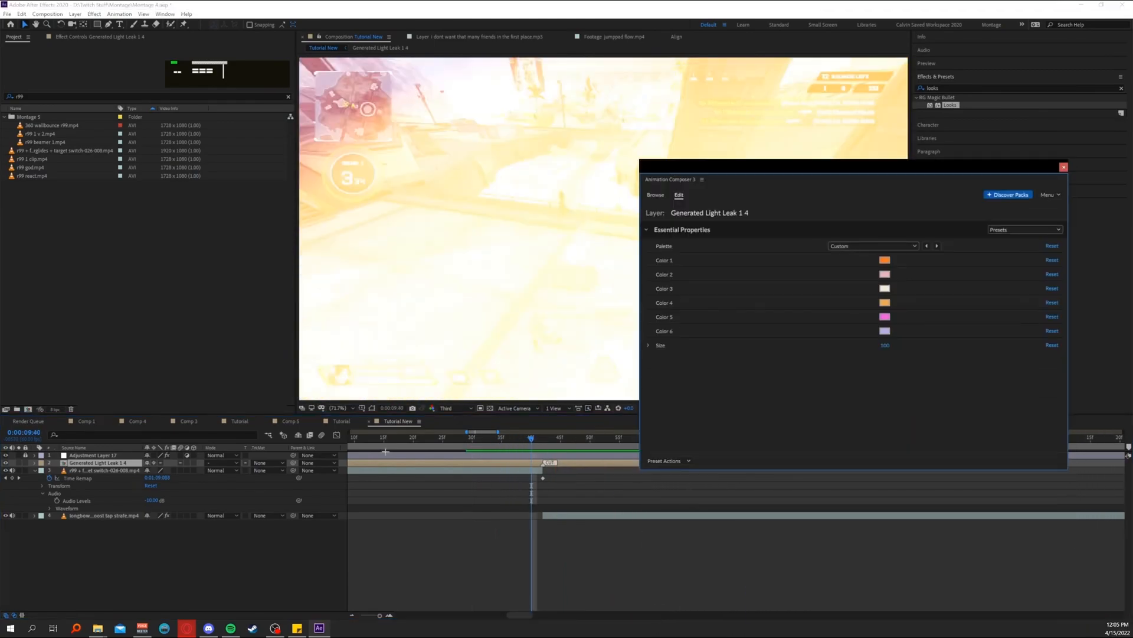
double_click(885, 260)
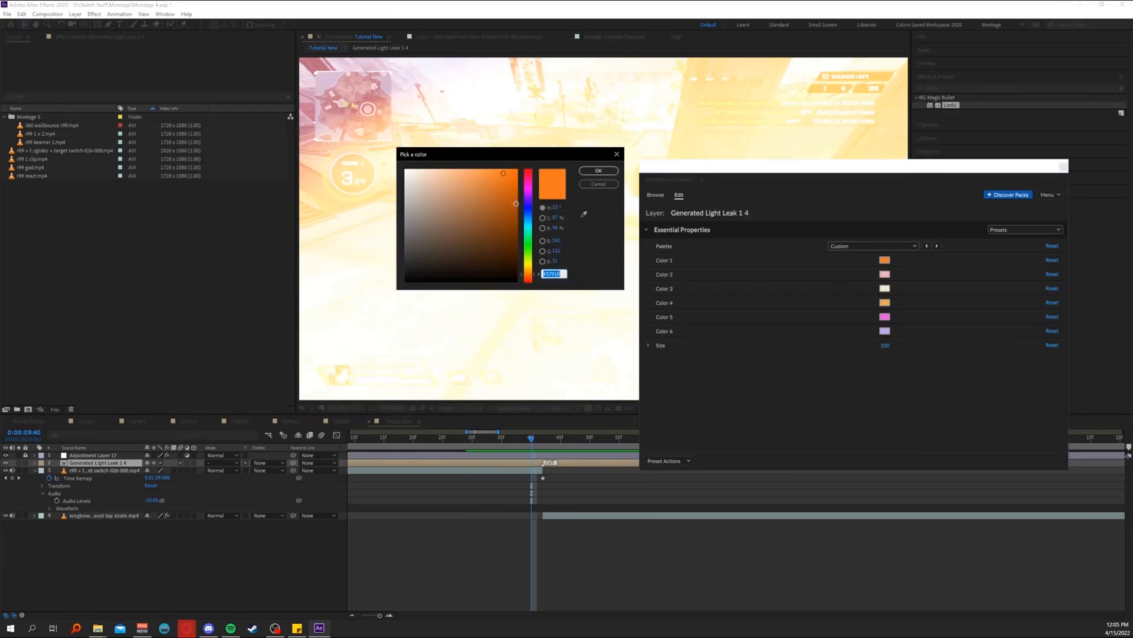
left_click(527, 208)
left_click(592, 172)
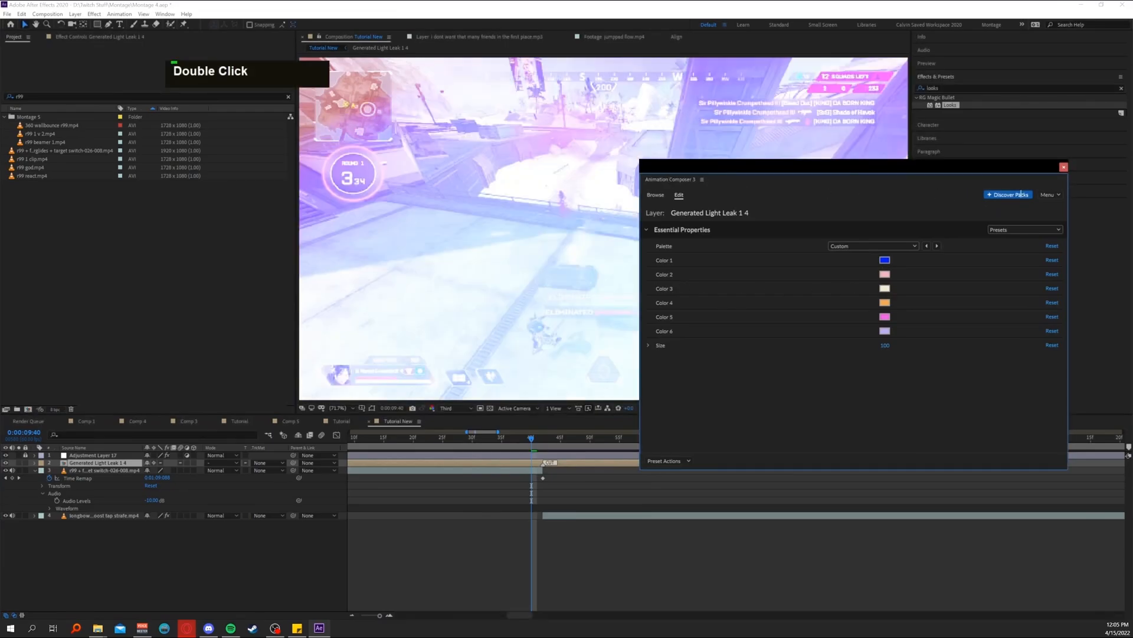
Scrub through the recoloured light leak to 0:00:09:44 and review its colour properties.
left_click(651, 551)
left_click_drag(521, 439, 558, 440)
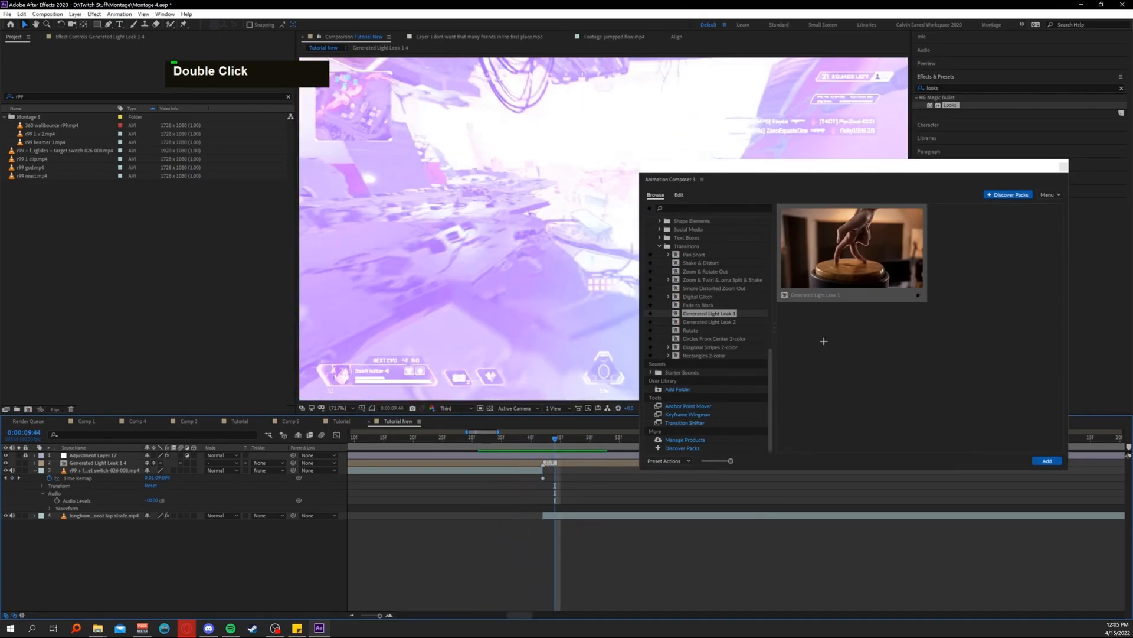
left_click(535, 461)
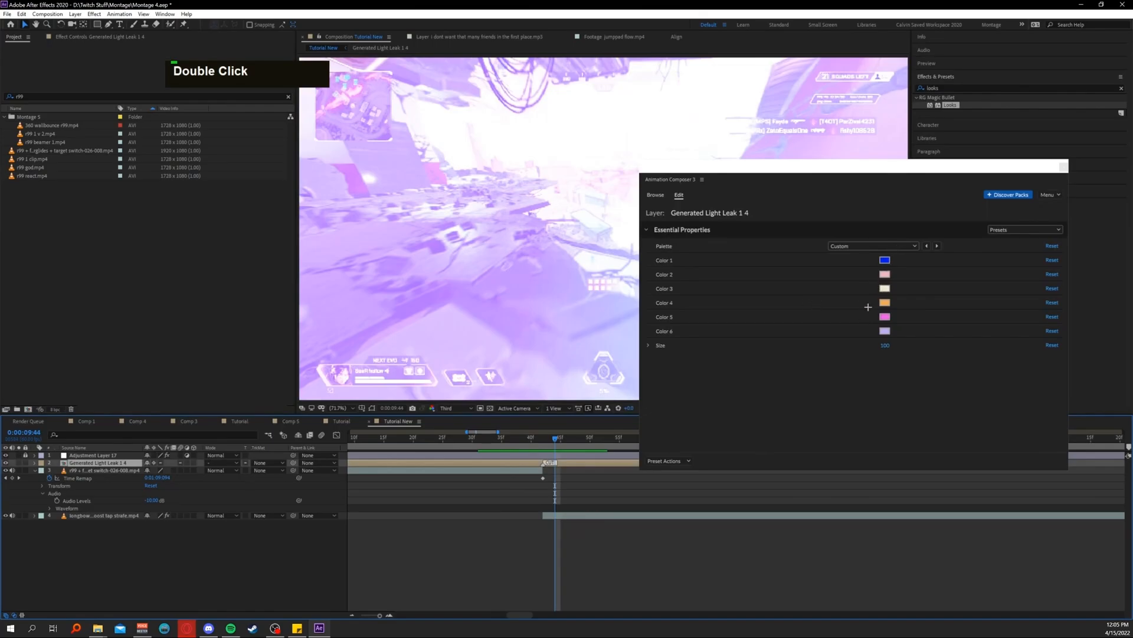
left_click(726, 541)
Add the Shake & Distort transition at the cut at 0:00:09:42 and close Animation Composer.
double_click(701, 263)
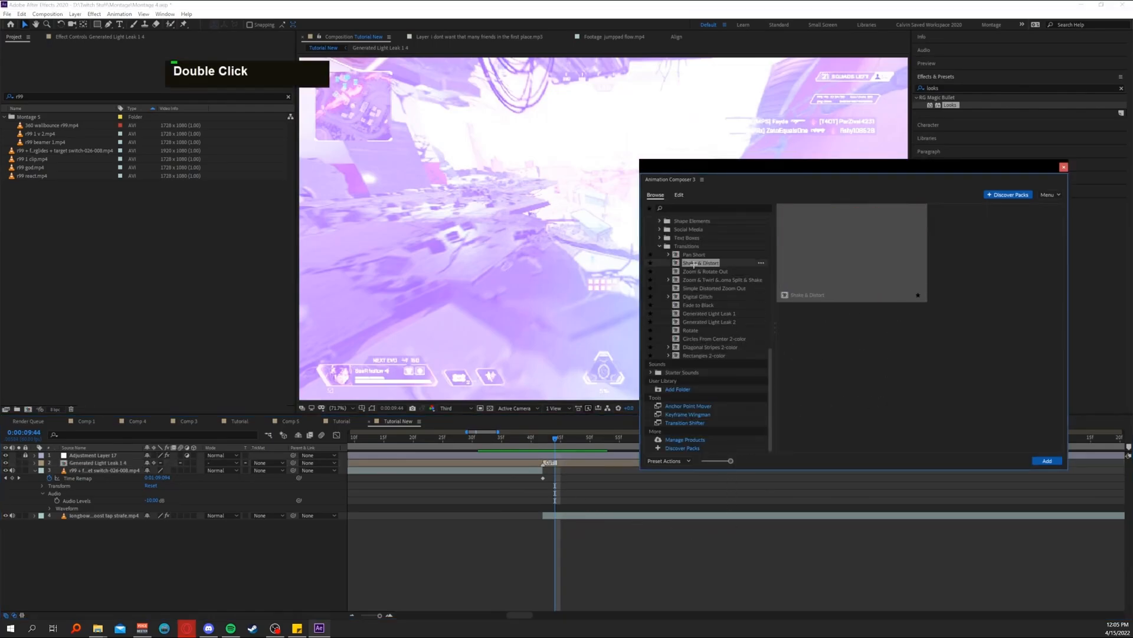
left_click(544, 440, "shift")
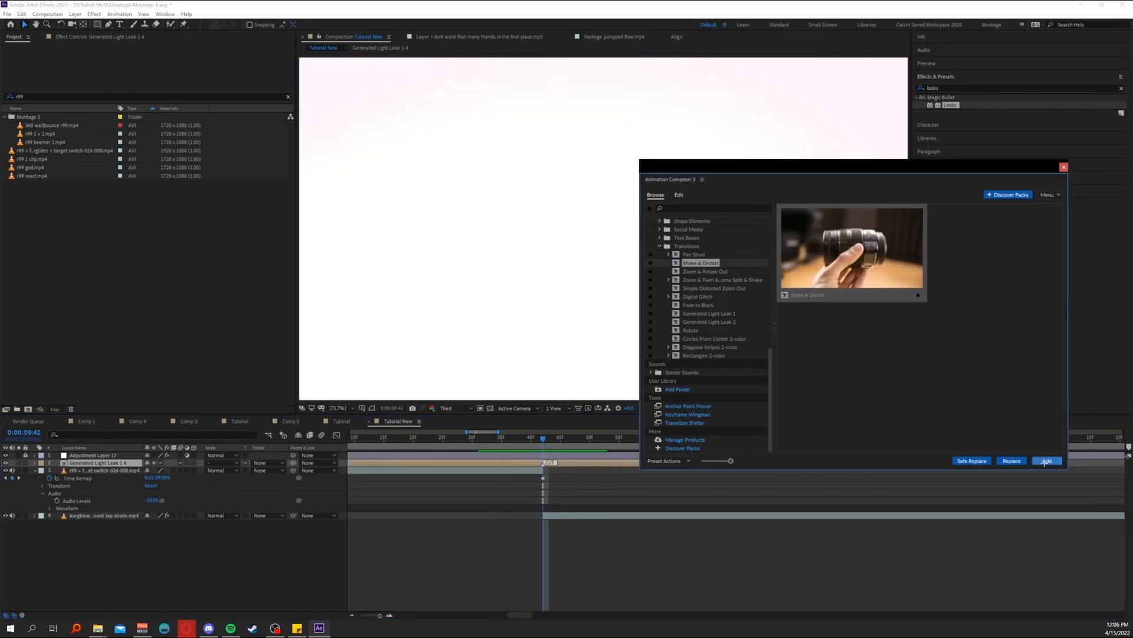
left_click(1046, 460)
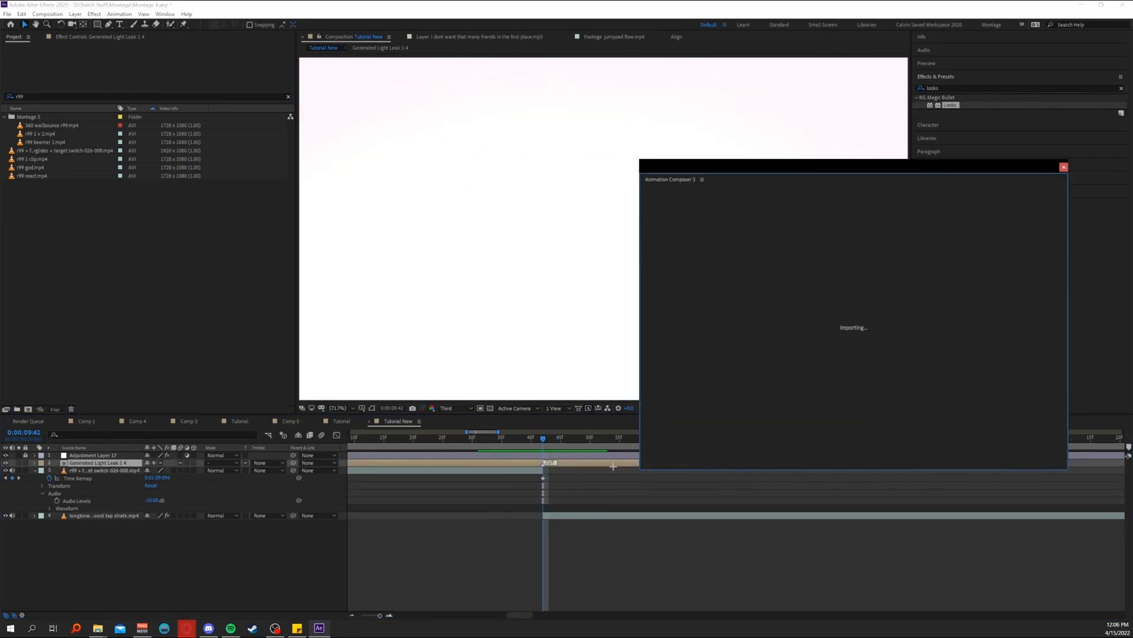
left_click(598, 499)
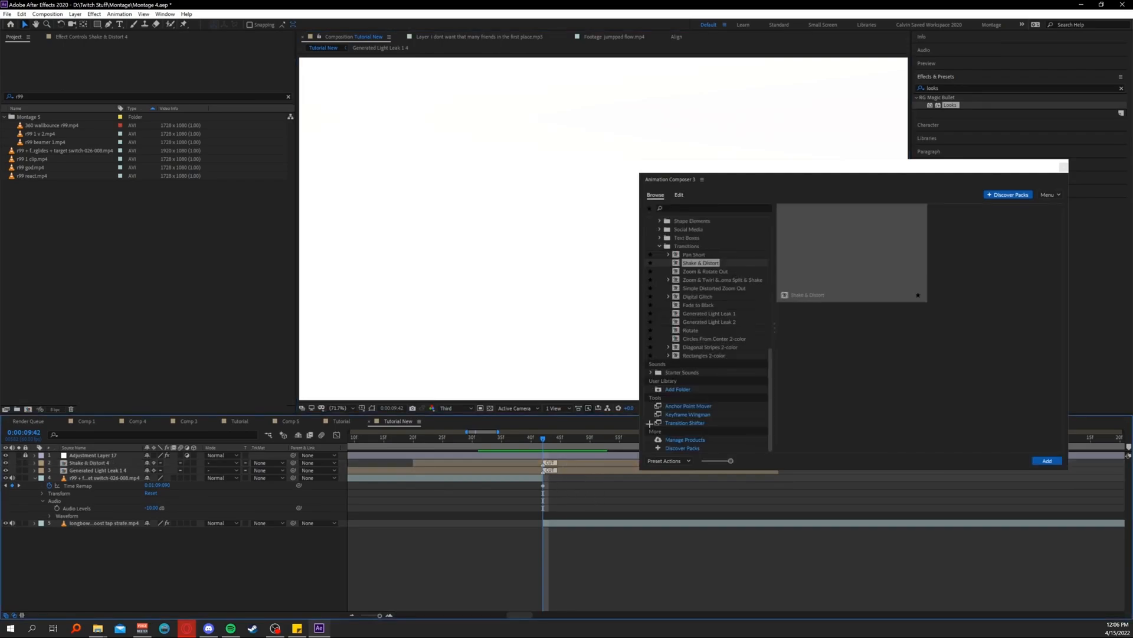
left_click_drag(909, 167, 954, 511)
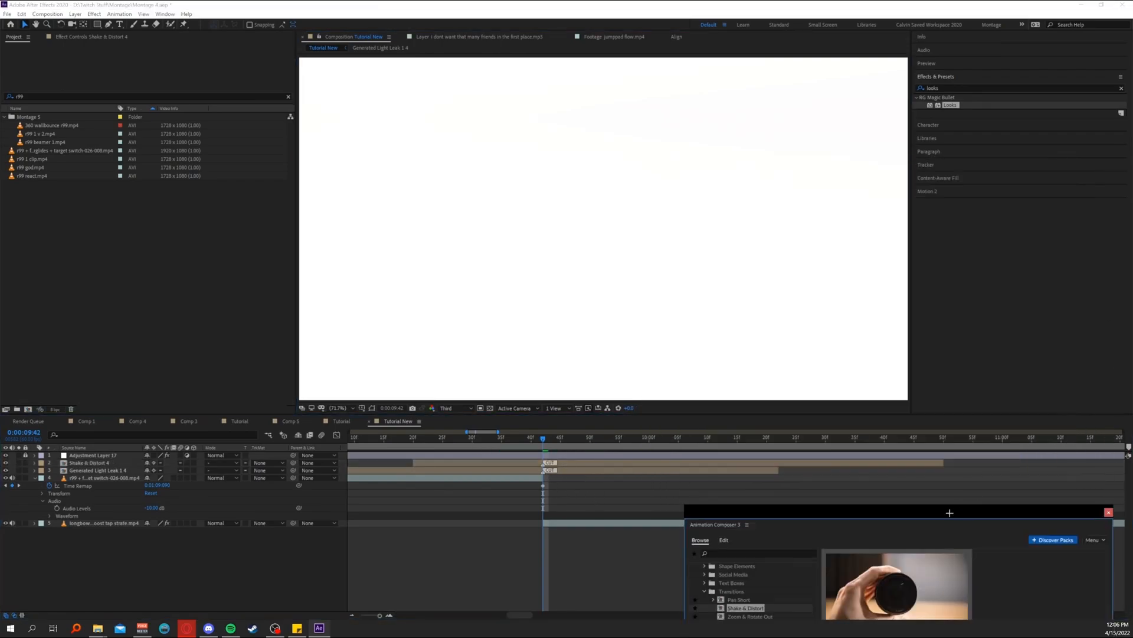
left_click(1109, 511)
Check how the Shake & Distort and light leak markers line up with the cut between the r99 and longbow clips.
left_click(547, 462)
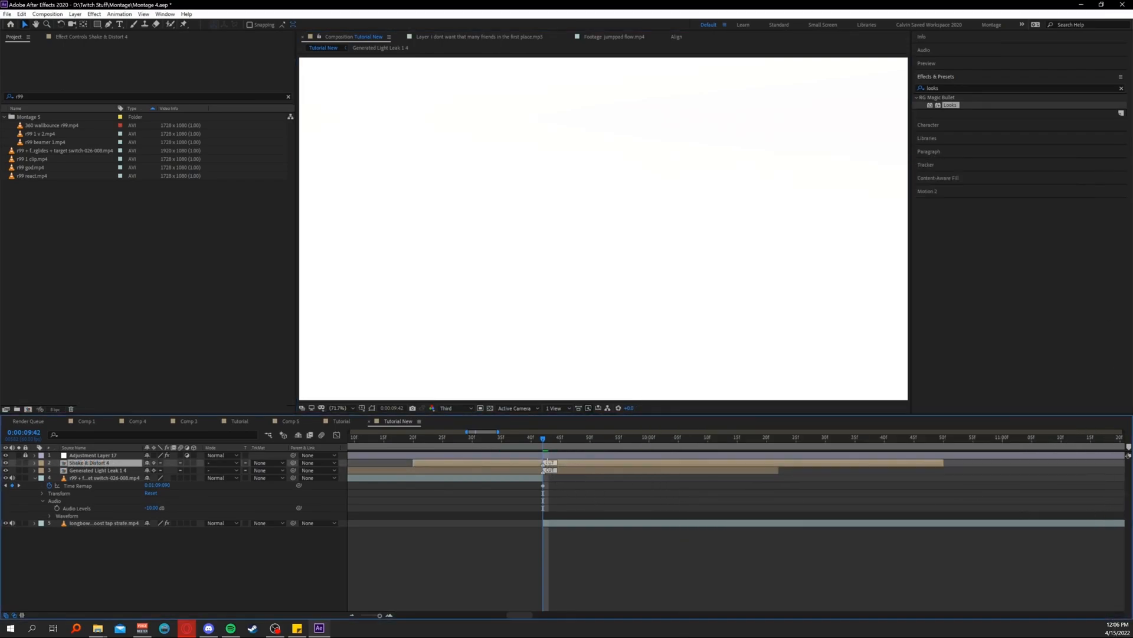
key("equal")
key("equal")
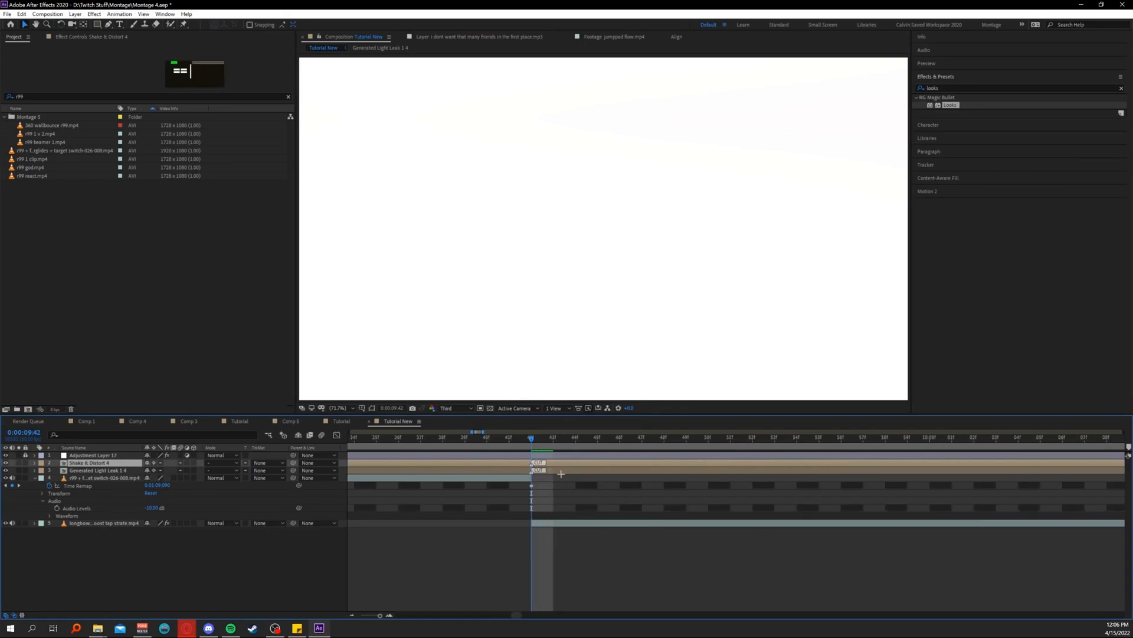
left_click(527, 477)
left_click(546, 522, "shift")
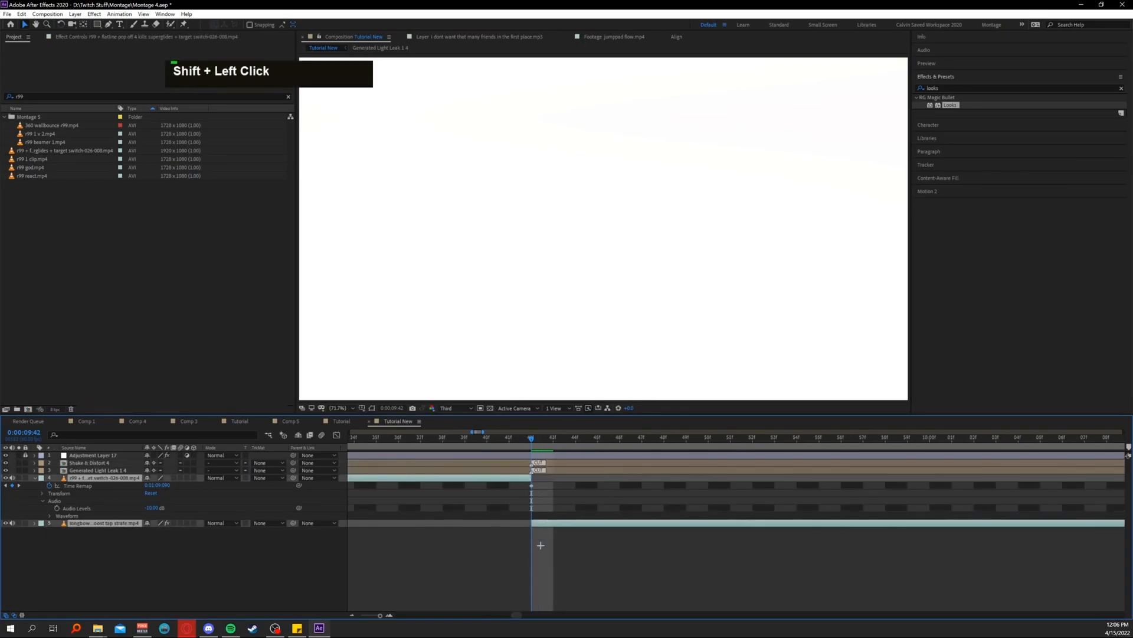
double_click(540, 463)
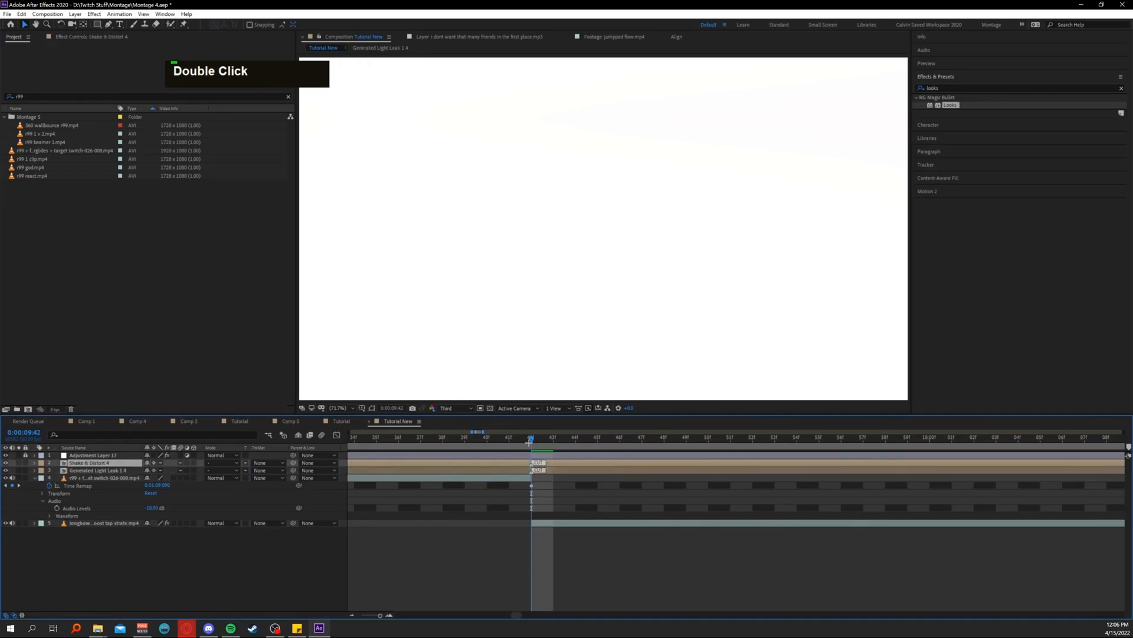
Play back the combined Shake & Distort and light leak transitions from 0:00:09:12 through the cut.
left_click(443, 438)
key("minus")
key("minus")
key("minus")
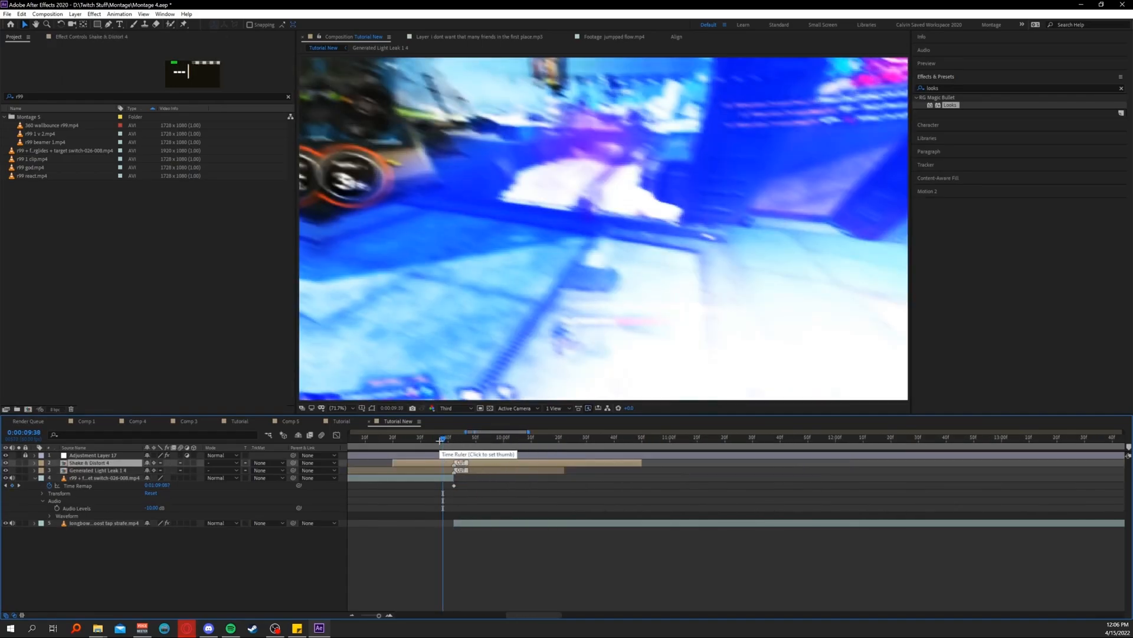
left_click(372, 438)
left_click_drag(373, 438, 371, 438)
key("space")
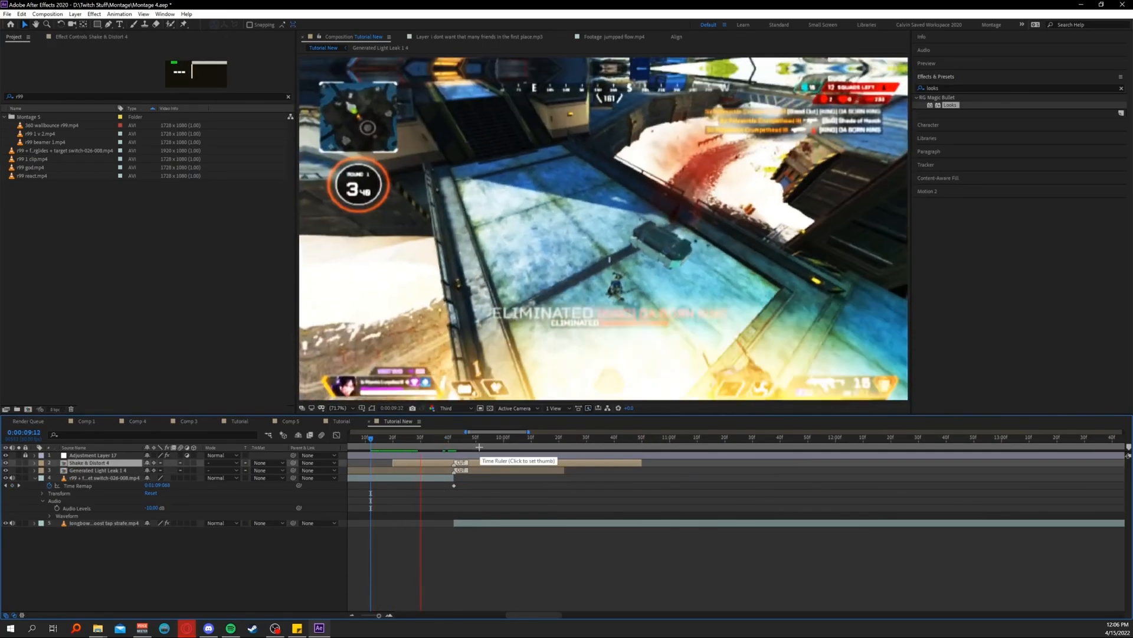
key("space")
Select the Generated Light Leak 1 layer together with Shake & Distort and scrub across the cut to review both.
left_click_drag(450, 442, 561, 445)
key("minus")
key("minus")
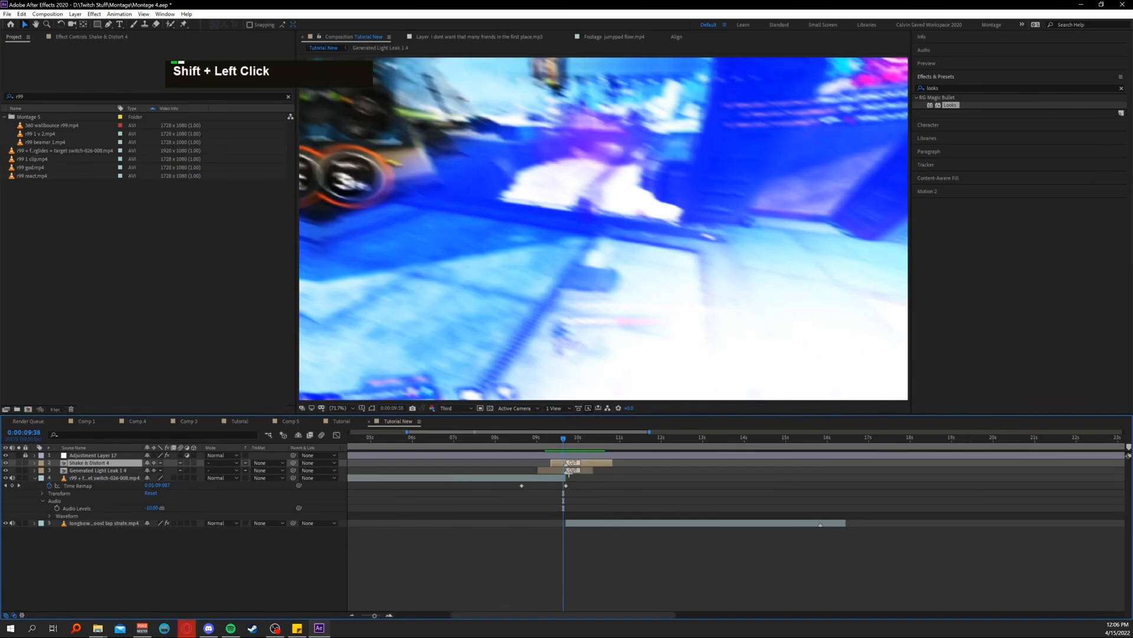
left_click(567, 470, "shift")
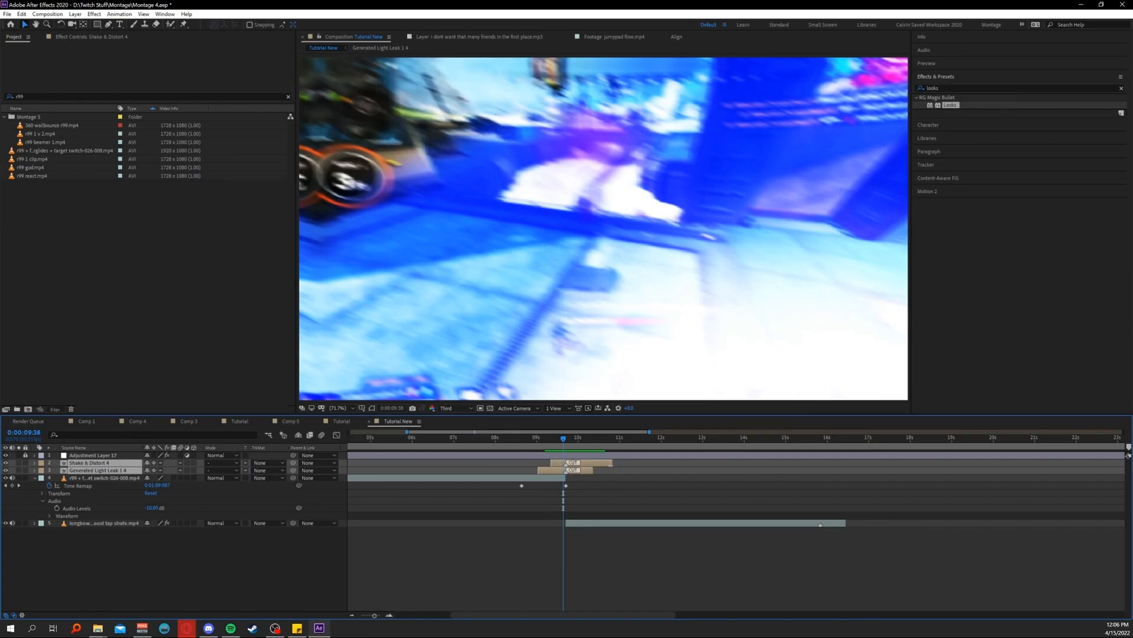
mouse_move(563, 445)
left_mouse_down()
mouse_move(532, 445)
mouse_move(549, 441)
left_mouse_up()
left_click_drag(541, 439, 570, 449)
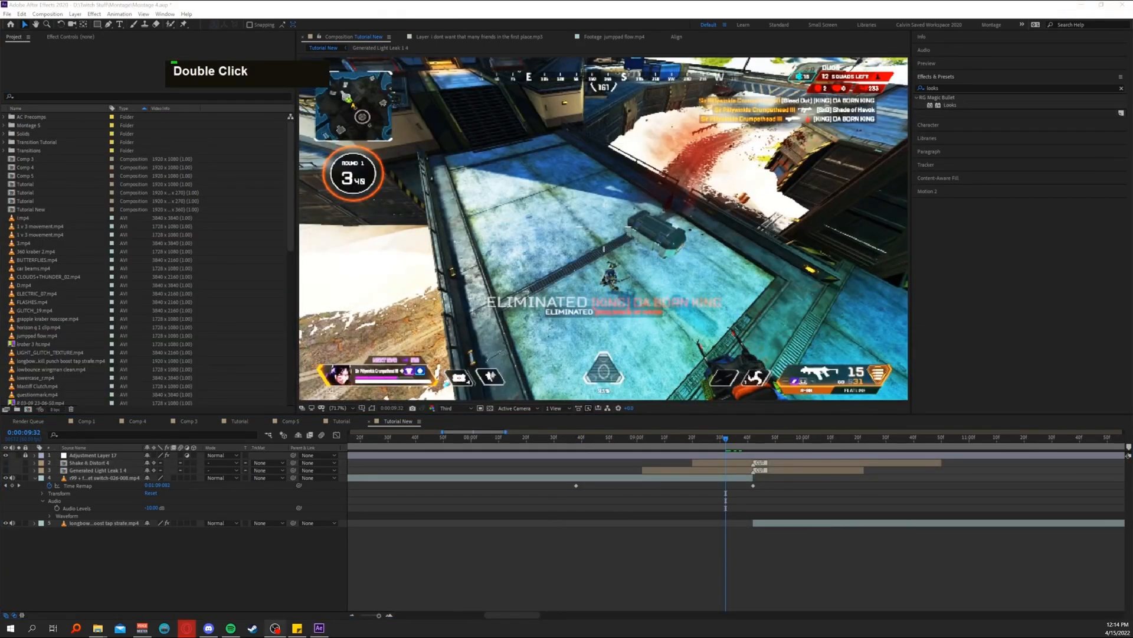
Switch to File Explorer and open the TRANSITIONS folder inside the Glitch Transitions 2_Project Files folder.
key("alt+Tab")
double_click(856, 126)
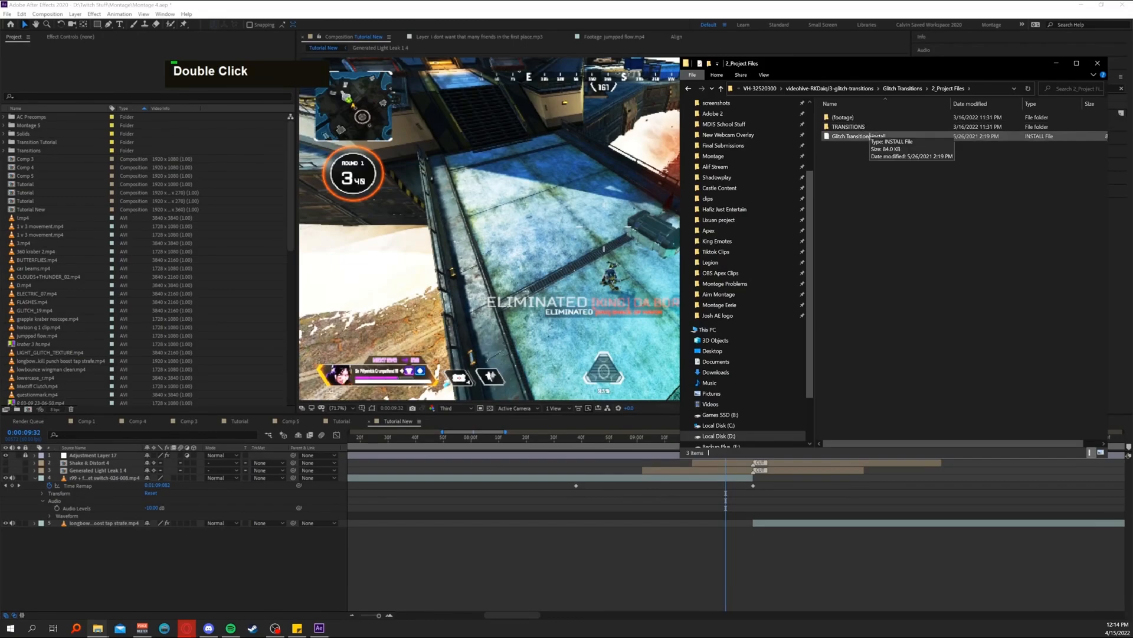
left_click(853, 123)
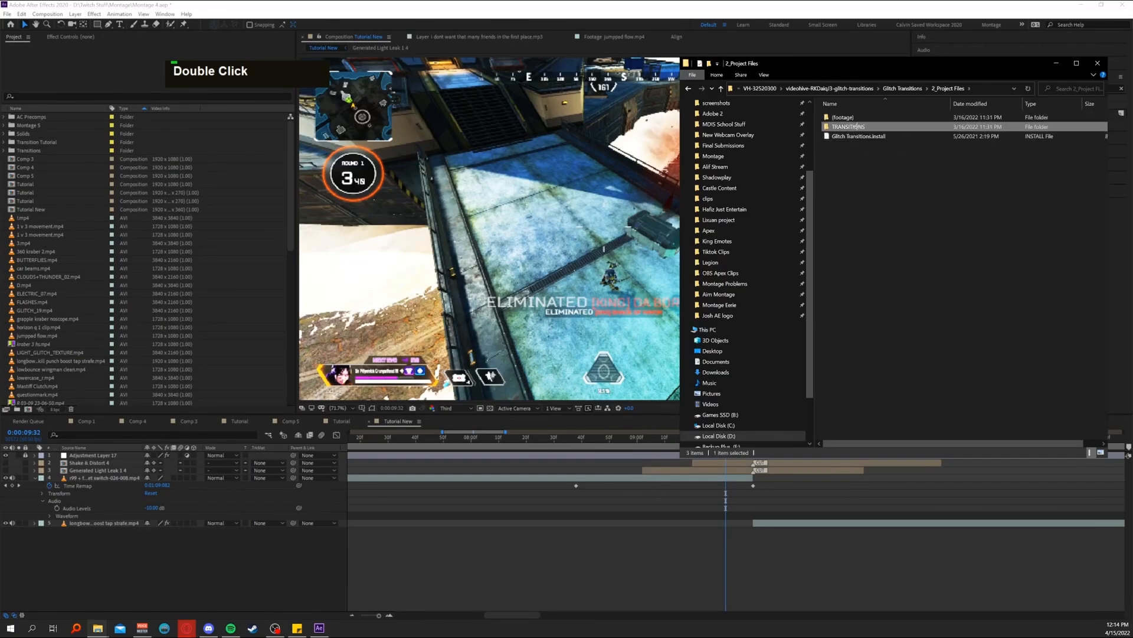
double_click(850, 126)
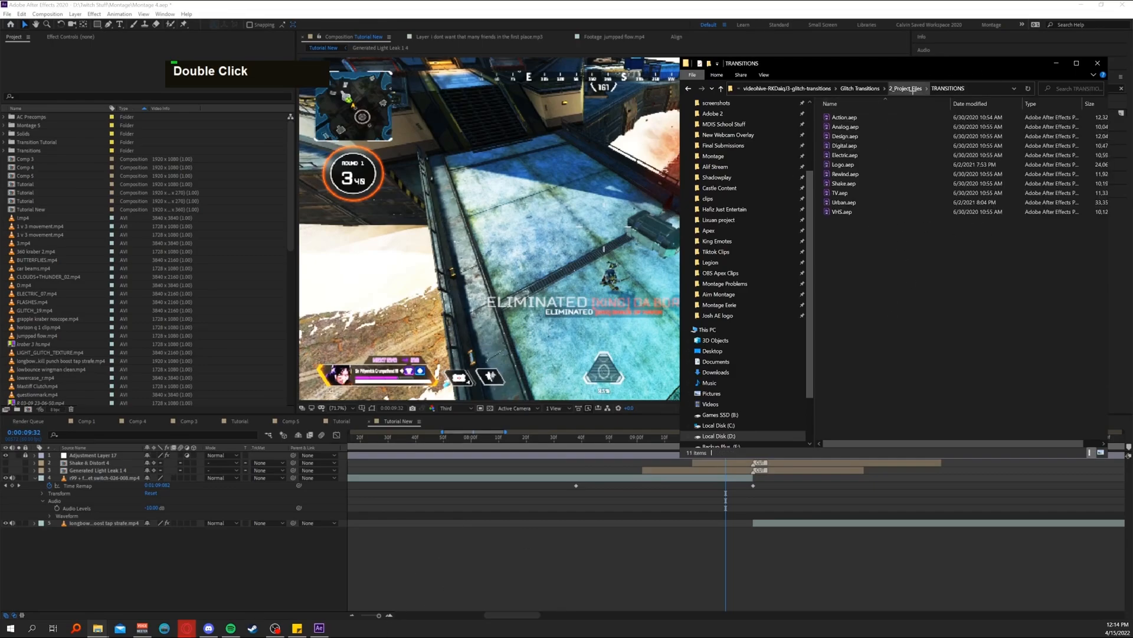
Switch to the web browser and look through the open pages.
mouse_move(187, 627)
left_click(139, 585)
left_click(311, 6)
left_click(407, 6)
scroll(909, 275, "down", 8)
scroll(898, 270, "up", 12)
scroll(656, 289, "down", 7)
scroll(657, 290, "up", 3)
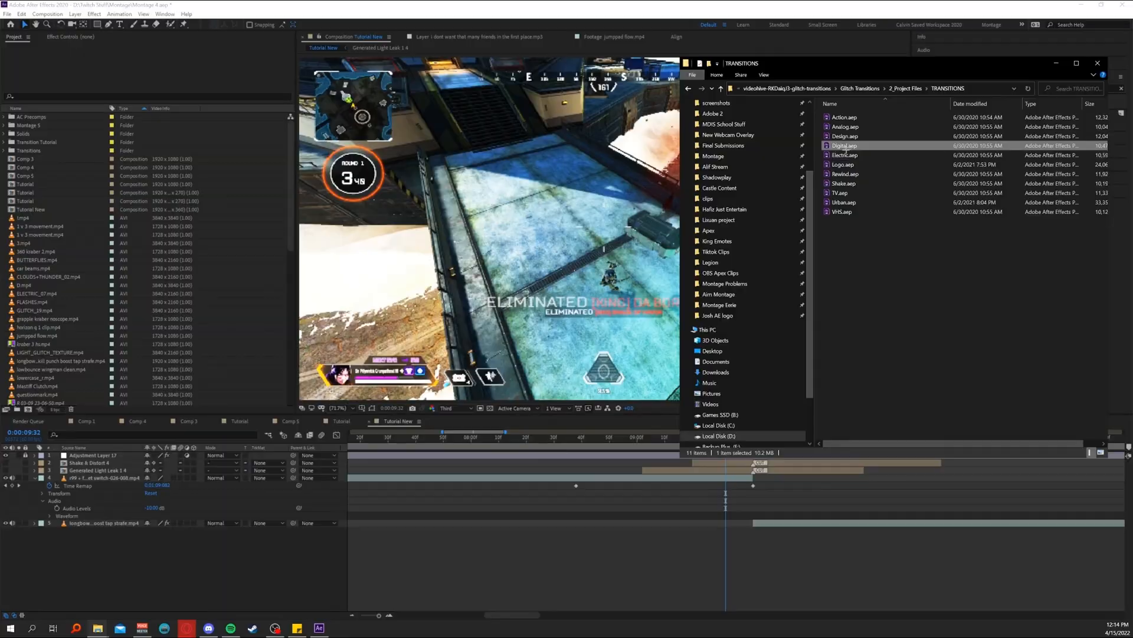
Import Digital.aep from the TRANSITIONS folder into the After Effects project and look through its Digital - 2 compositions.
left_click_drag(844, 145, 118, 226)
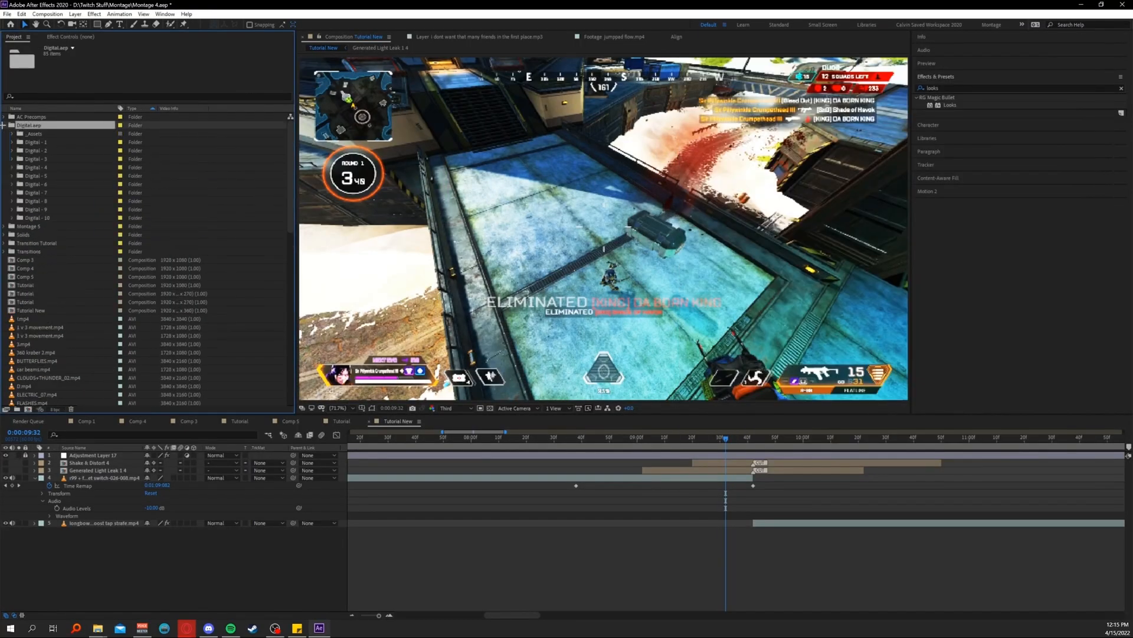
left_click(12, 150)
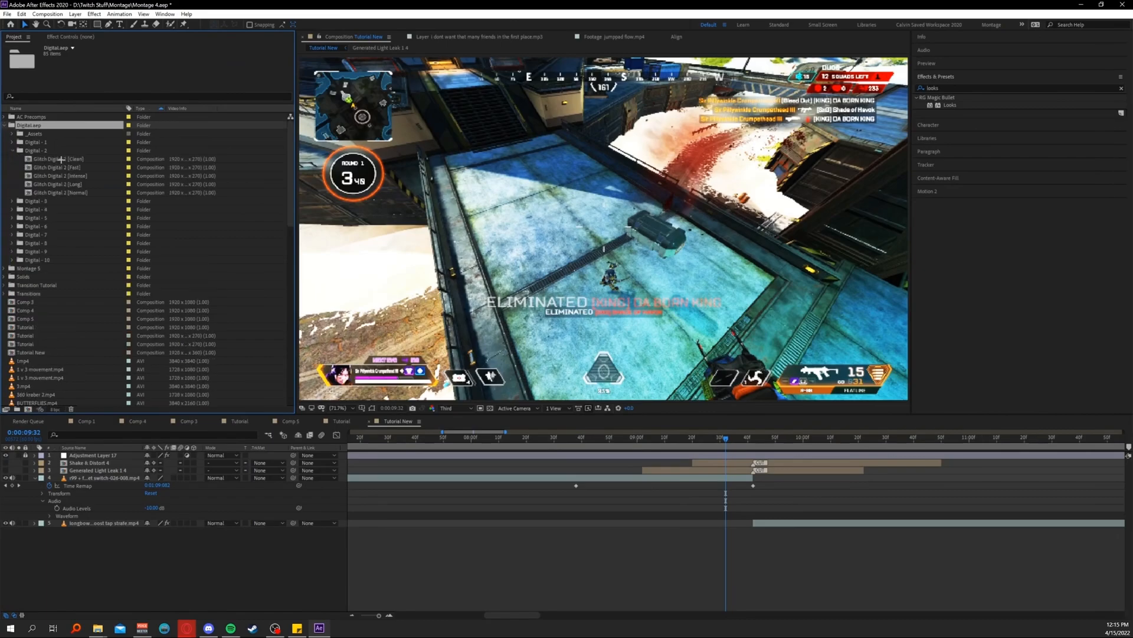
double_click(80, 168)
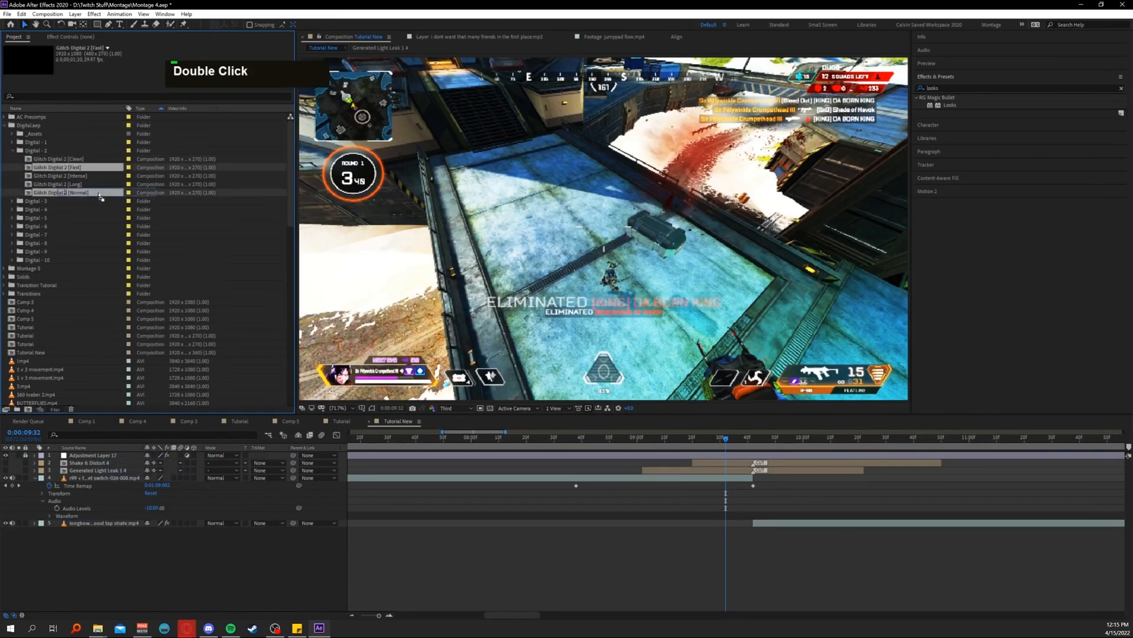
left_click(80, 160)
left_click(81, 176)
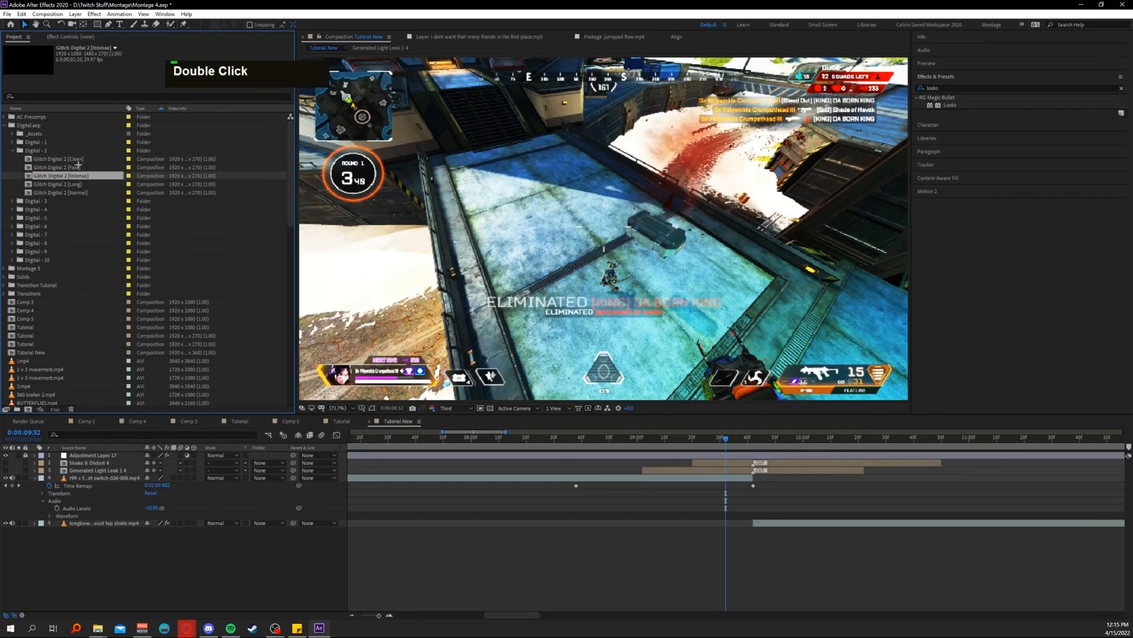
Add Glitch Digital 2 [Fast] above Shake & Distort, align its marker with the cut at 0:00:09:42 and enable Collapse Transformations.
left_click_drag(74, 168, 599, 473)
key("minus")
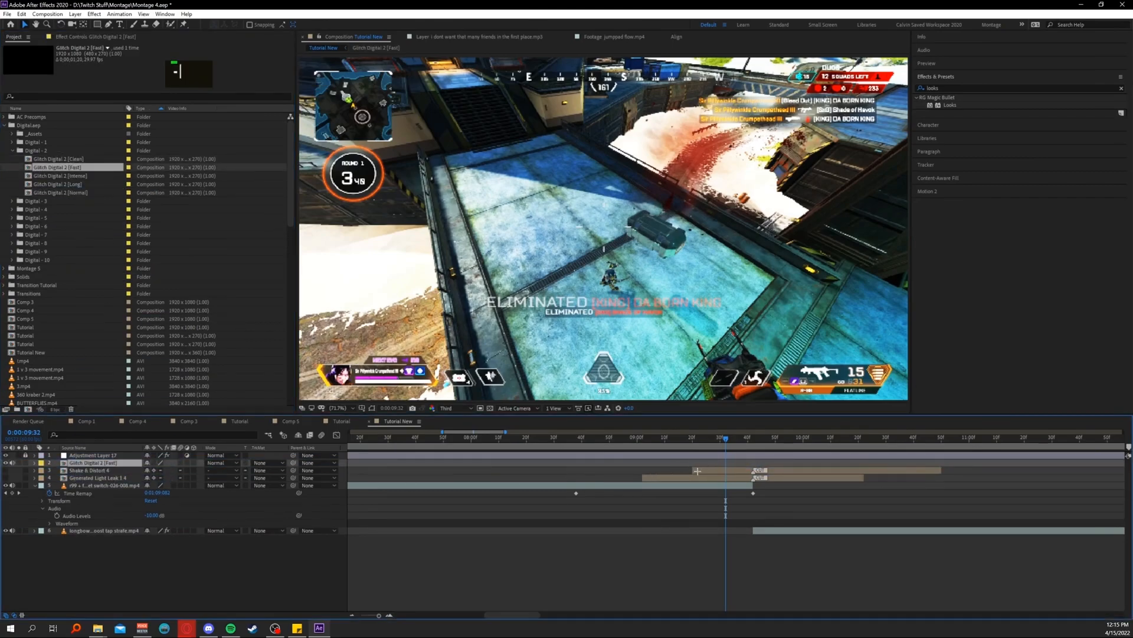
key("minus")
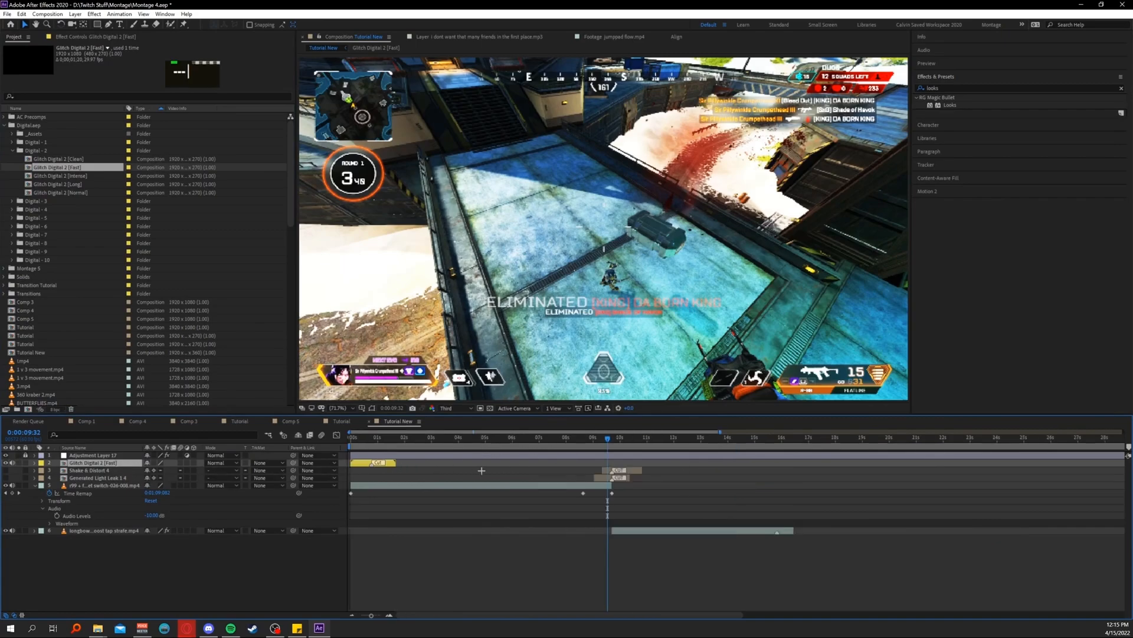
key("equal")
key("equal")
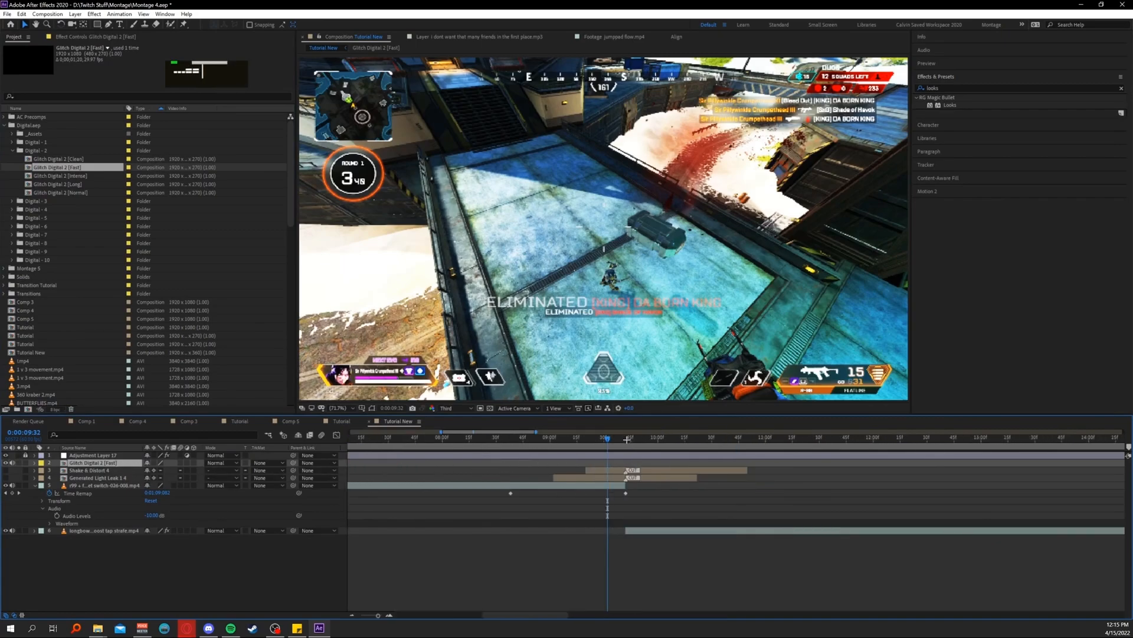
left_click(627, 440, "shift")
key("bracketleft")
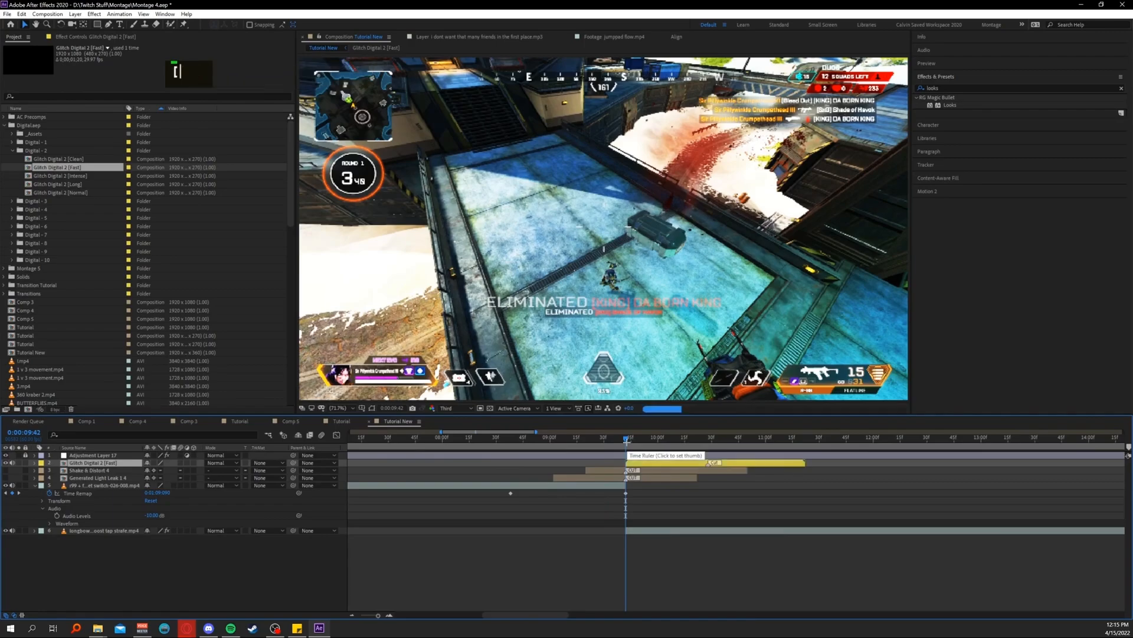
left_click_drag(670, 465, 587, 467)
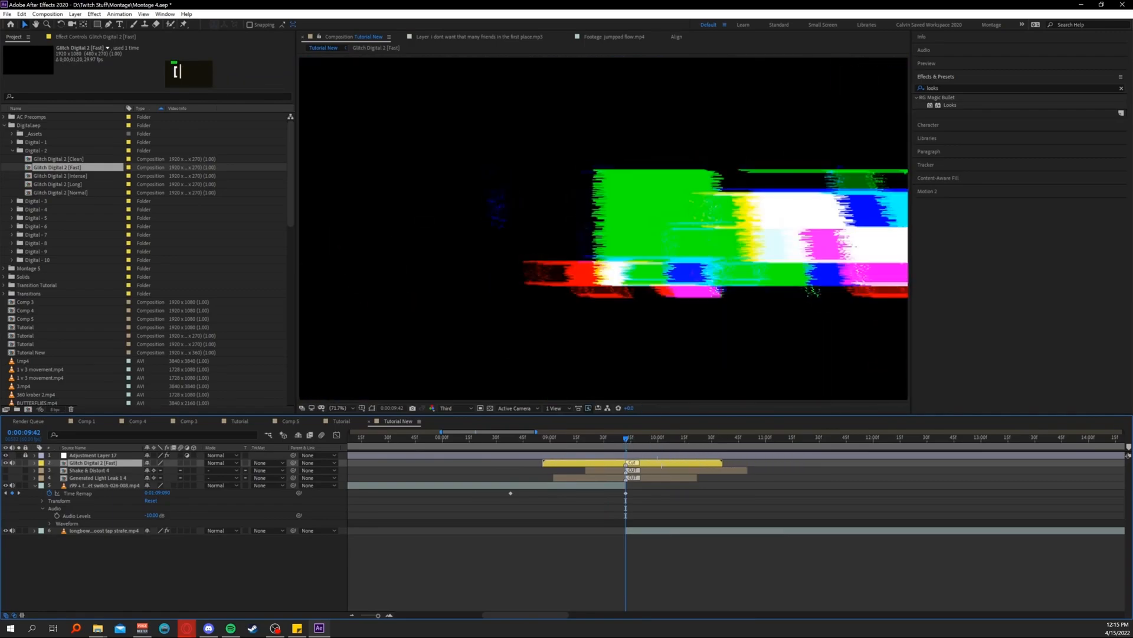
left_click(154, 462)
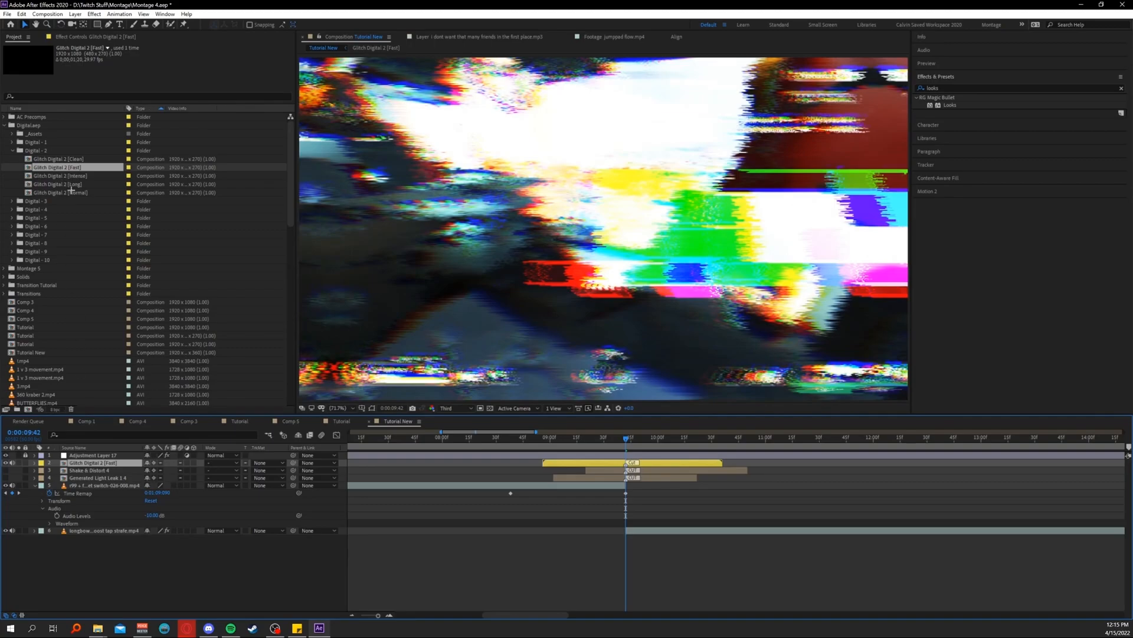
Check the other glitch transition files, and play the timeline to review the glitch transition between the r99 and longbow clips.
key("alt+Tab")
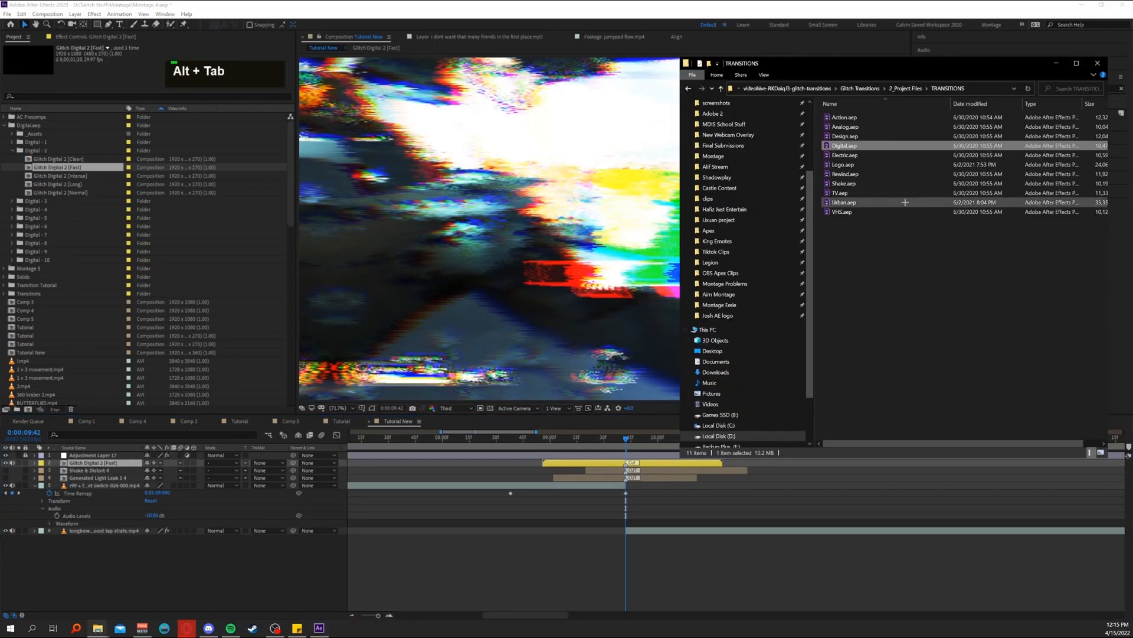
key("alt+Tab")
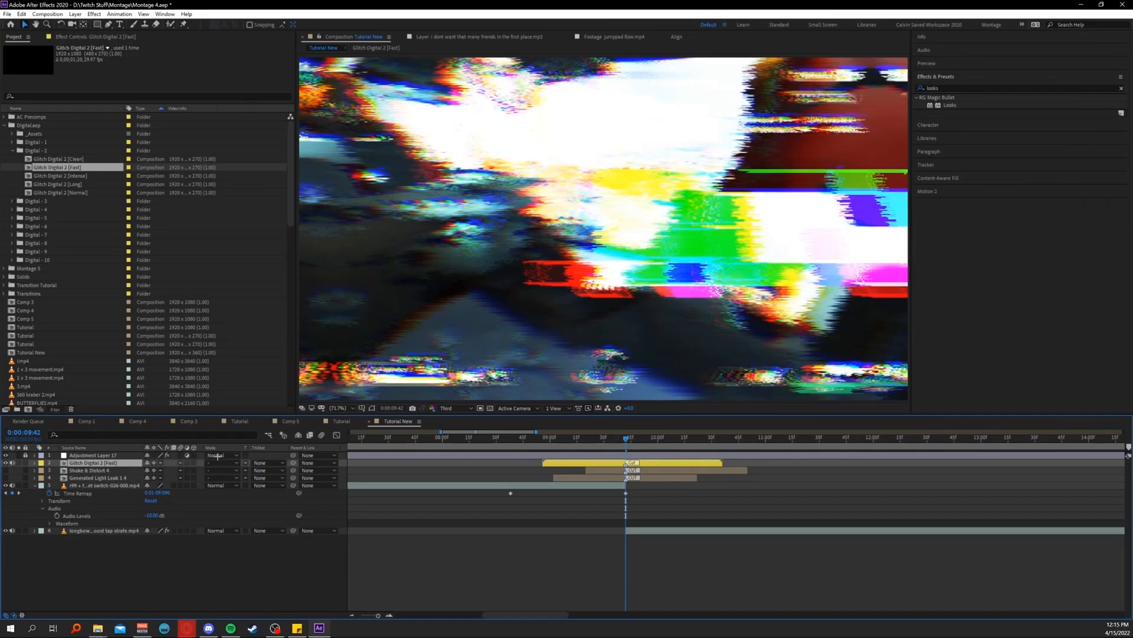
key("space")
key("space")
key("space")
left_click_drag(586, 429, 537, 431)
key("space")
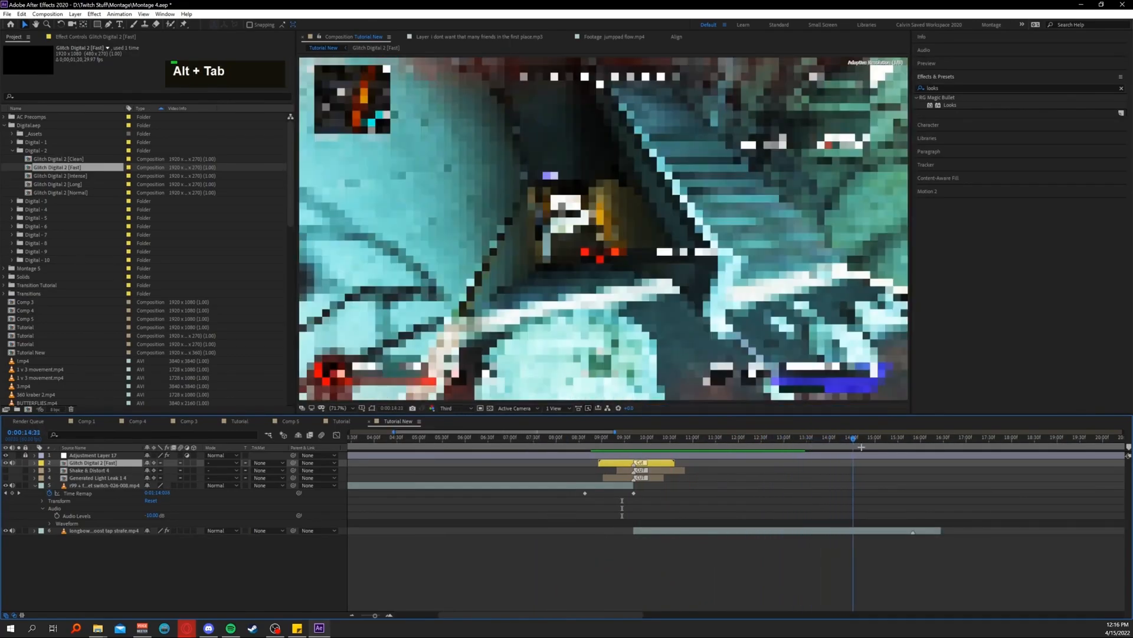
Reveal the longbow clip's Time Remap keyframes and copy the music layer from the Tutorial composition into Tutorial New.
key("u")
key("j")
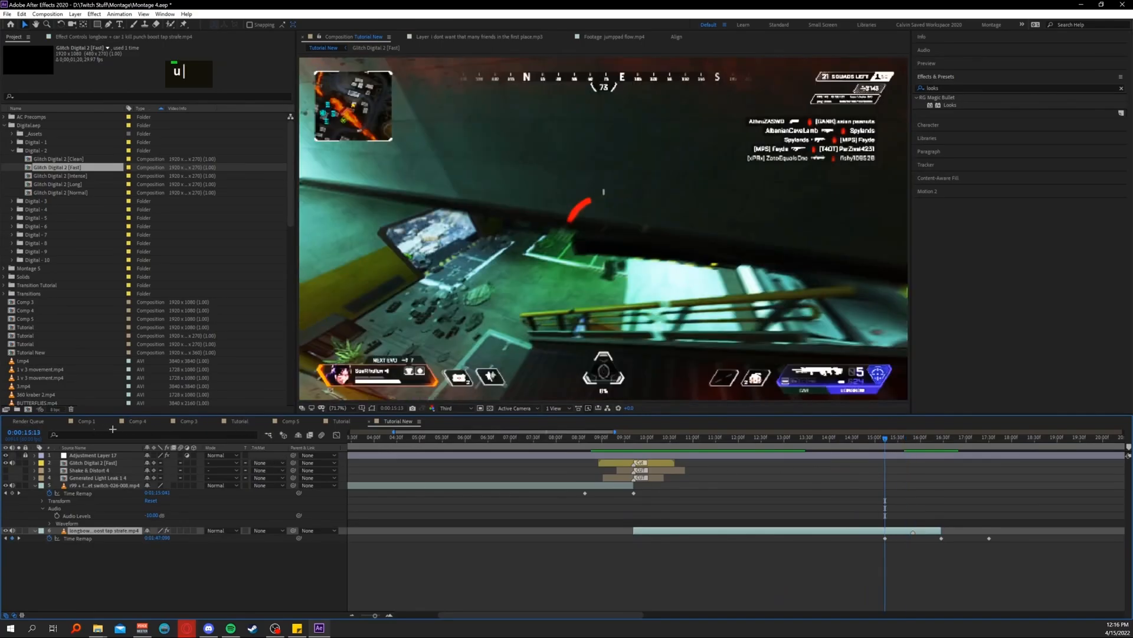
left_click(341, 421)
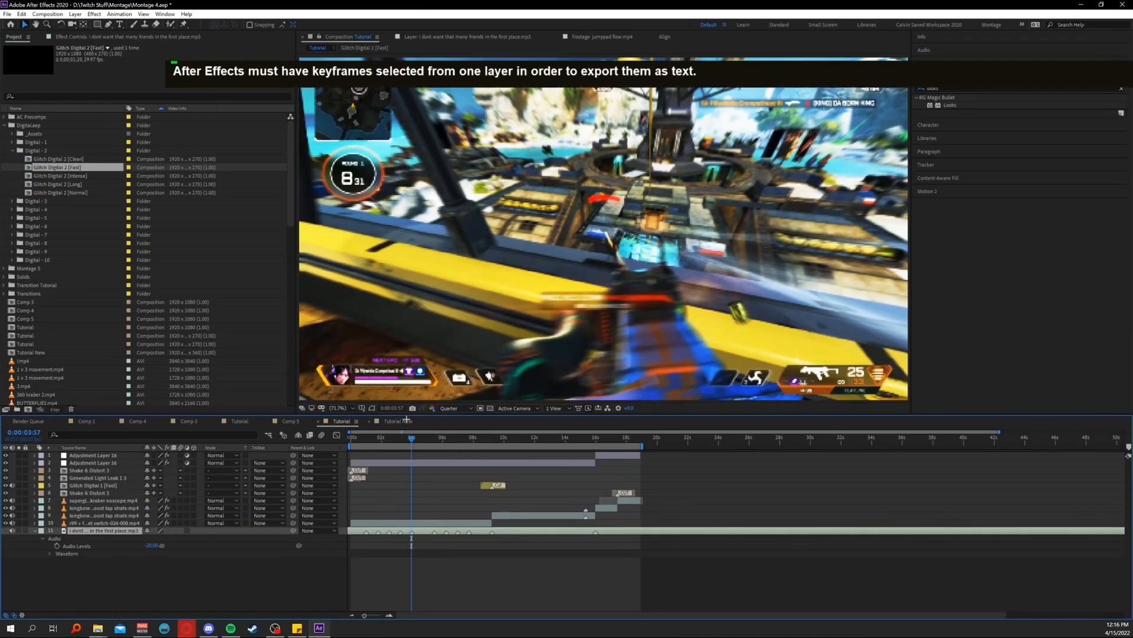
middle_click(408, 420)
Play Tutorial New from 0:00:00:00 with the music to check its beat markers against the gameplay.
left_click_drag(447, 441, 325, 458)
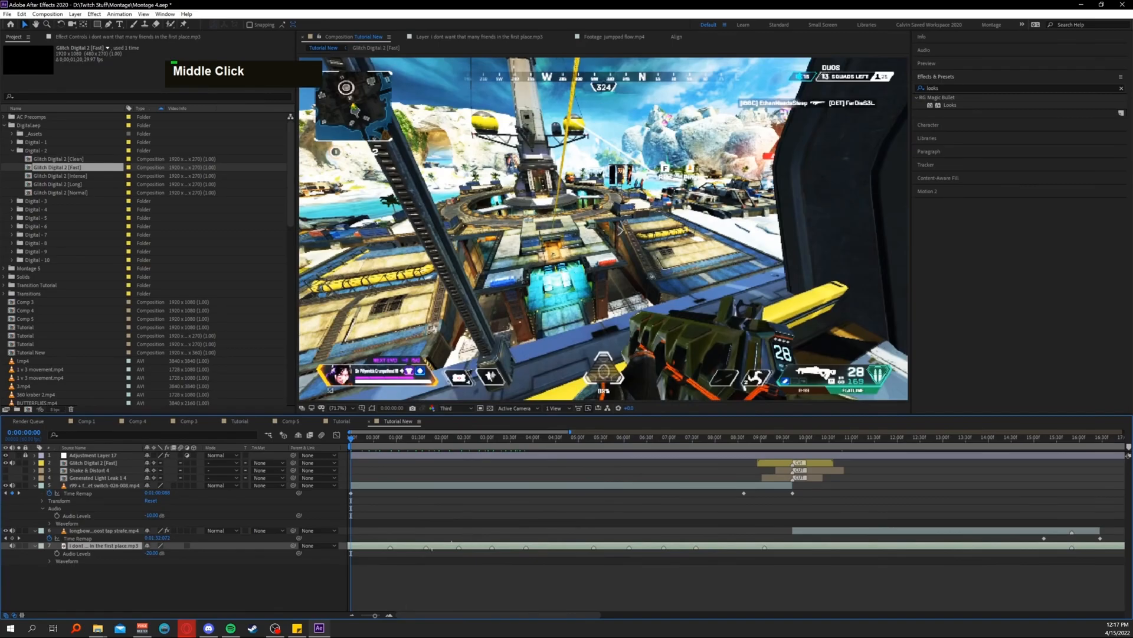
key("space")
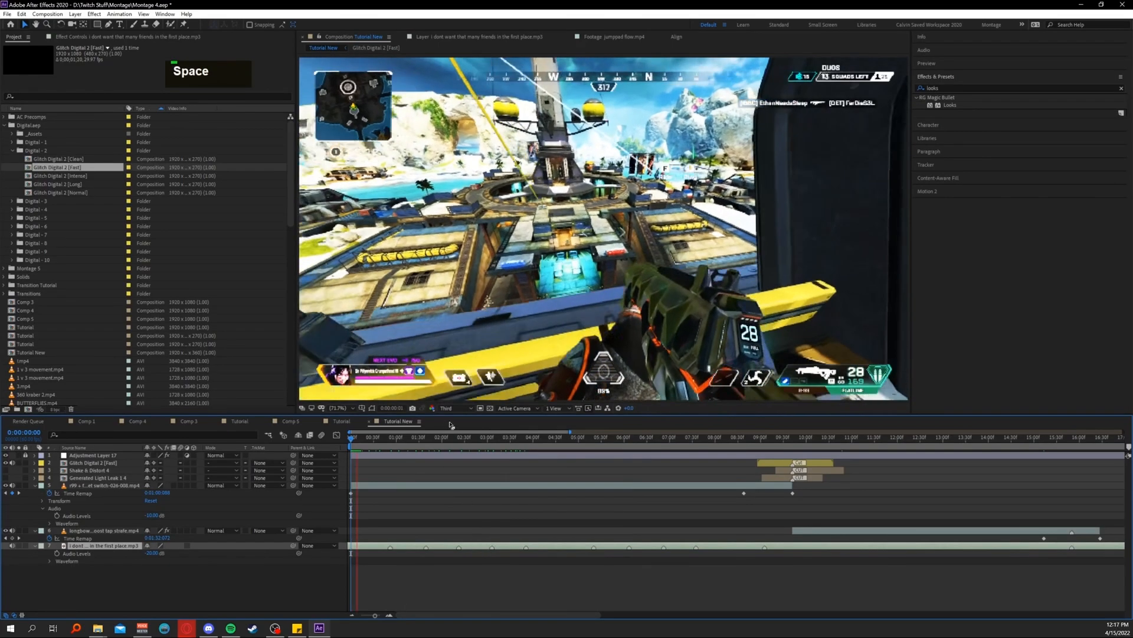
key("space")
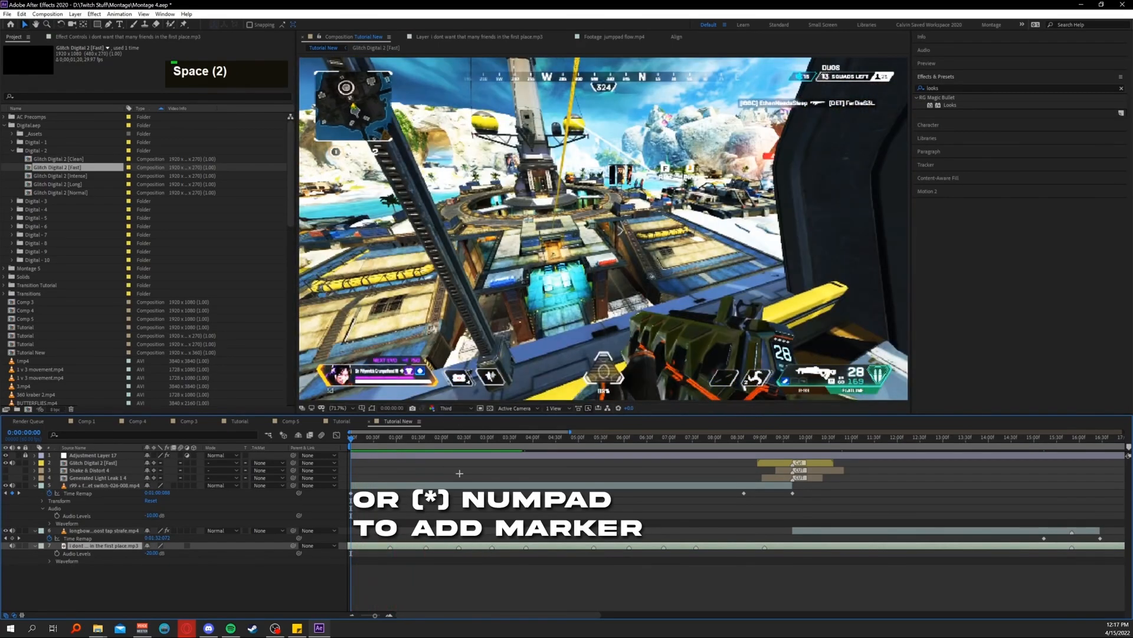
key("space")
key("space")
key("ctrl")
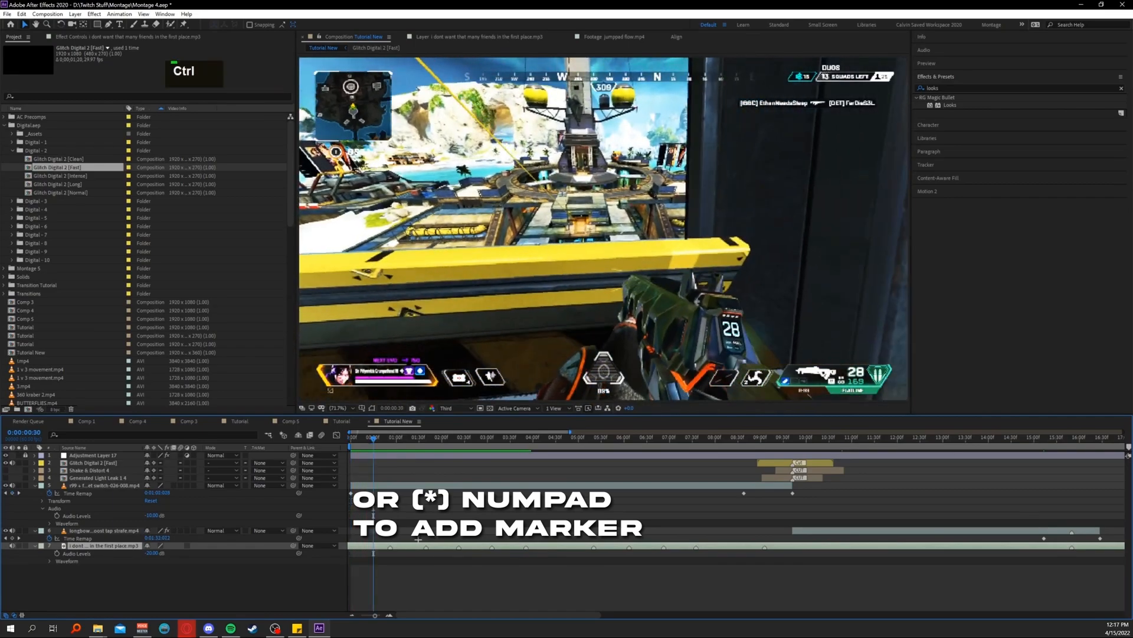
key("space")
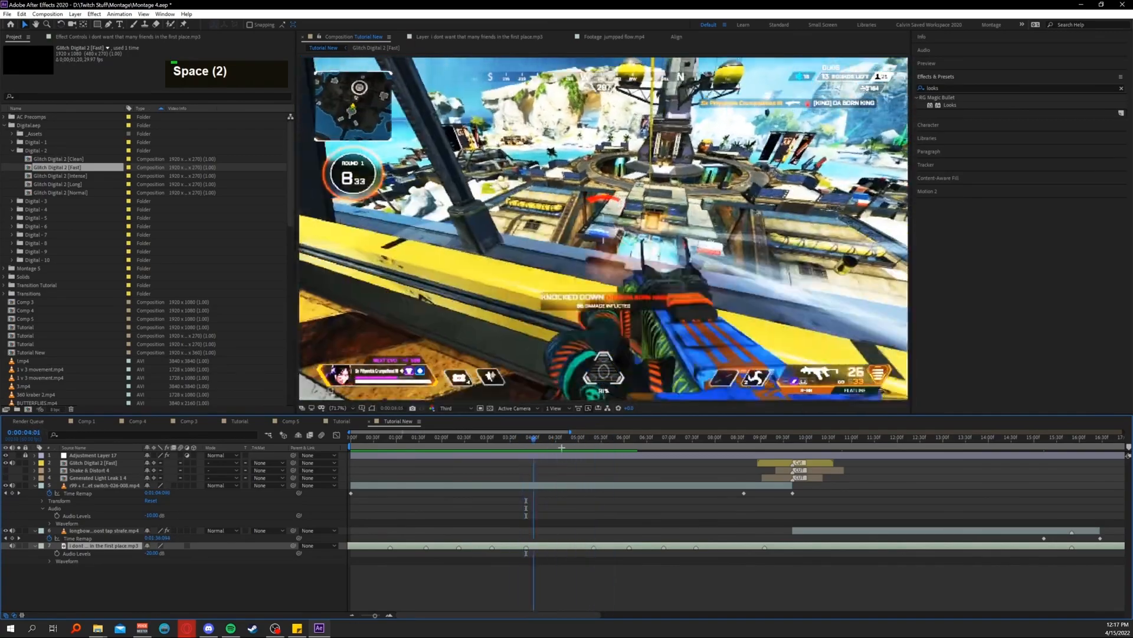
Play the longbow section from 0:00:15:01 and slide the music layer so its beat marker meets the second Time Remap keyframe.
left_click_drag(606, 448, 647, 448)
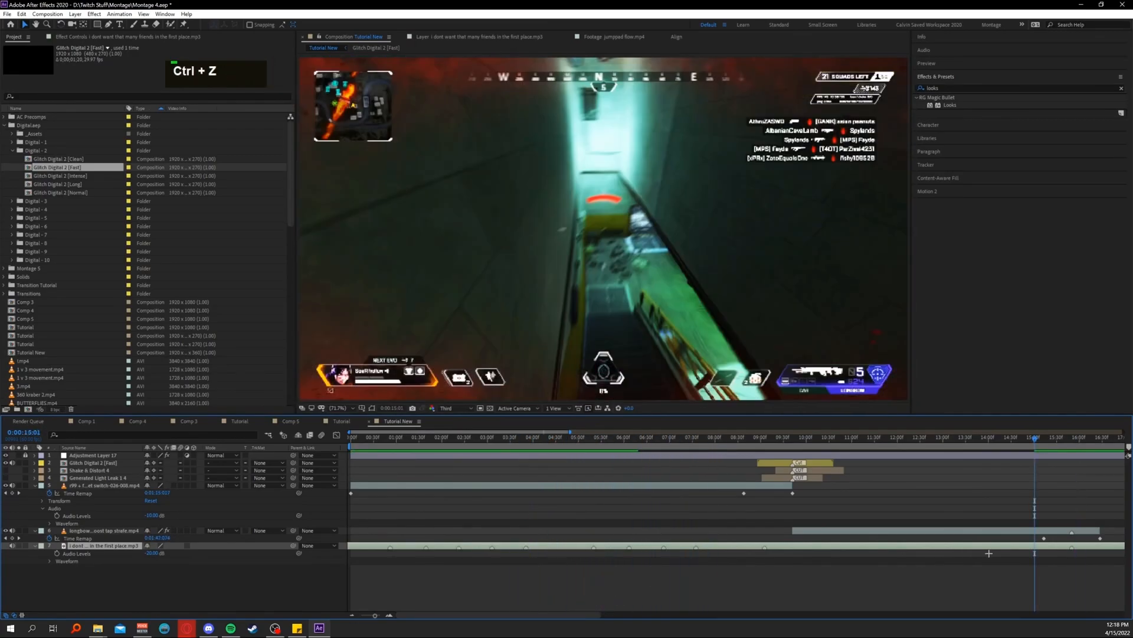
middle_click(1036, 548)
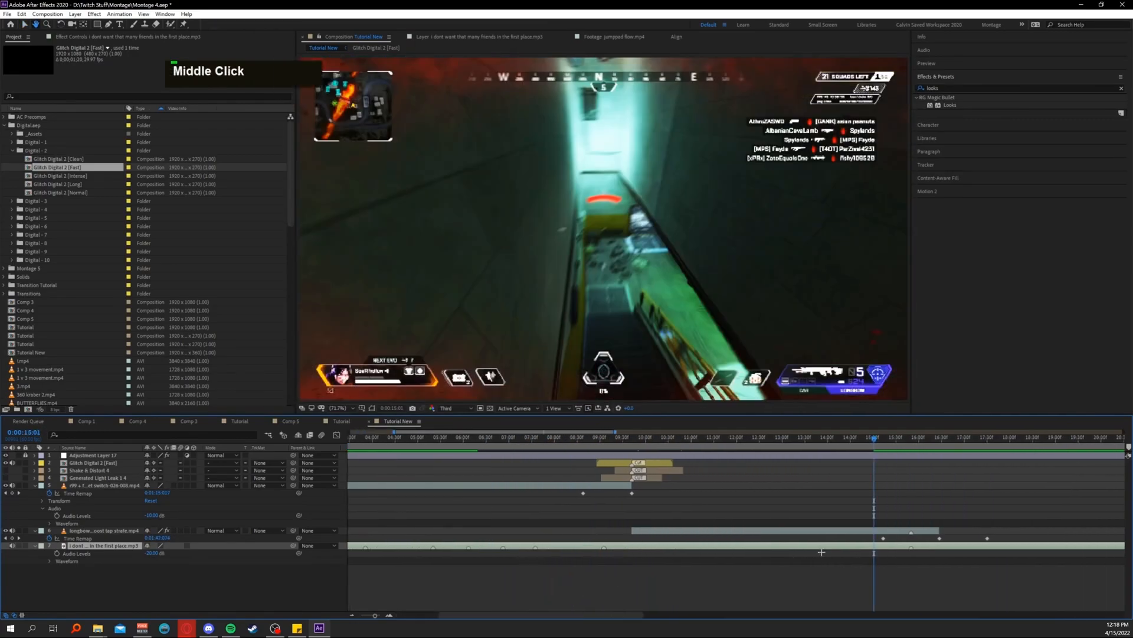
key("space")
key("space")
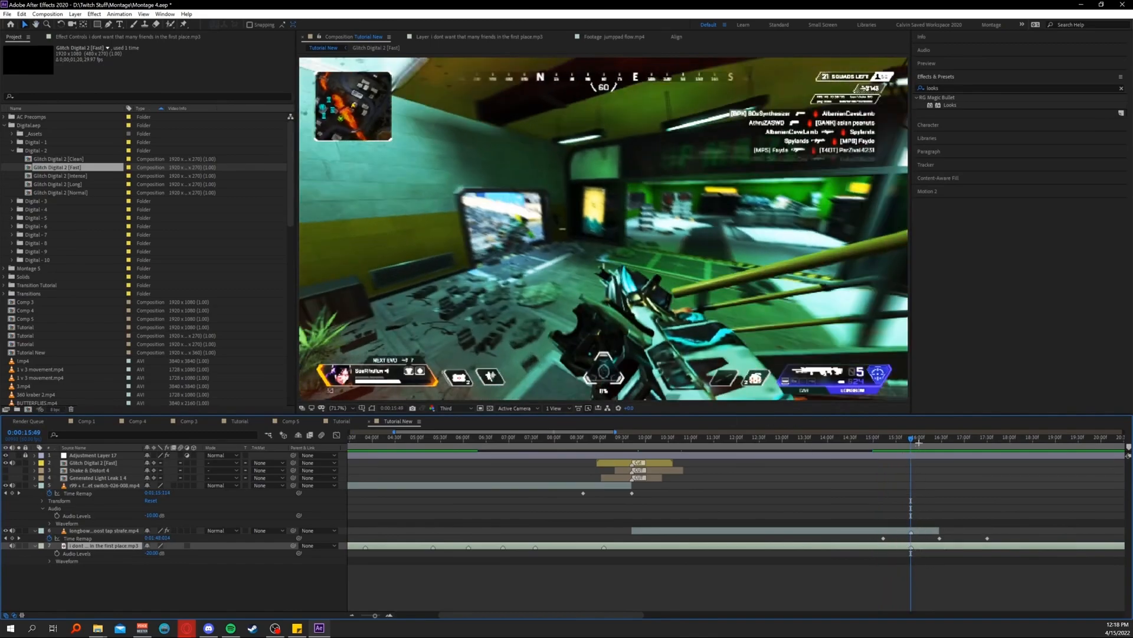
left_click_drag(913, 439, 939, 440)
left_click_drag(924, 547, 945, 540)
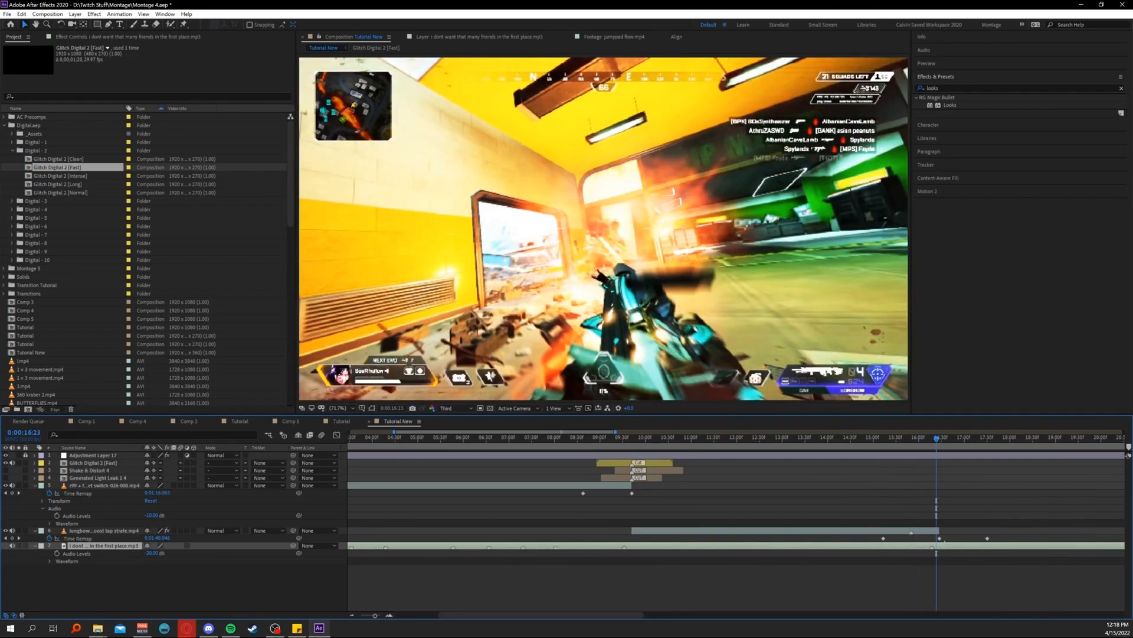
Extend the longbow clip's end to its last Time Remap keyframe and scrub to 0:00:16:26 to check the kill.
left_click_drag(938, 530, 989, 531)
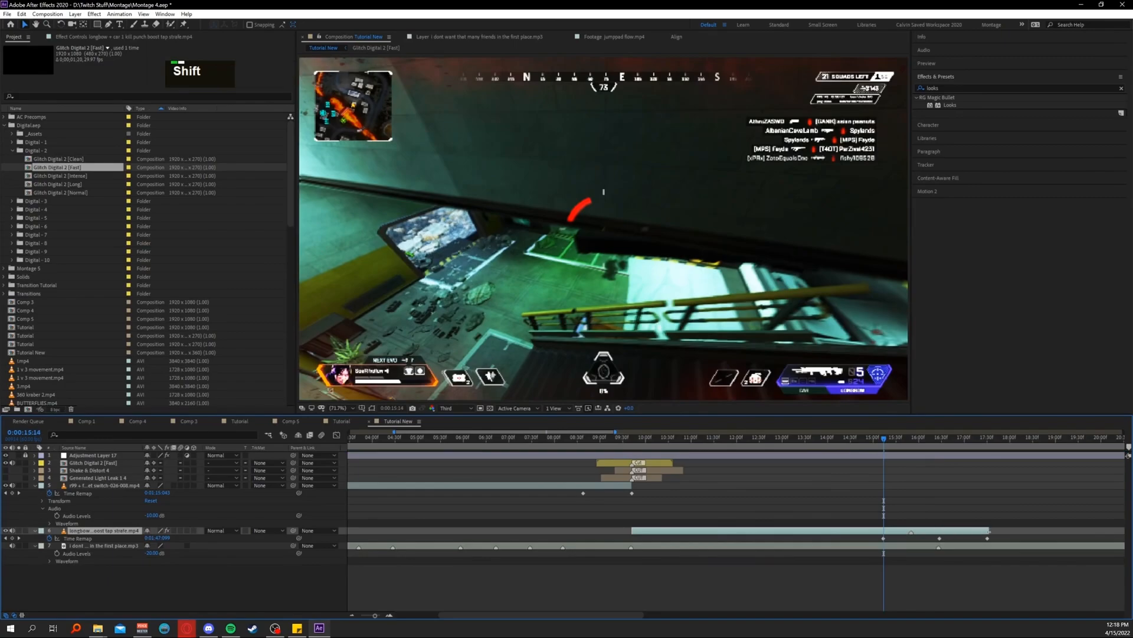
left_click_drag(884, 441, 934, 442)
left_click_drag(937, 538, 832, 538)
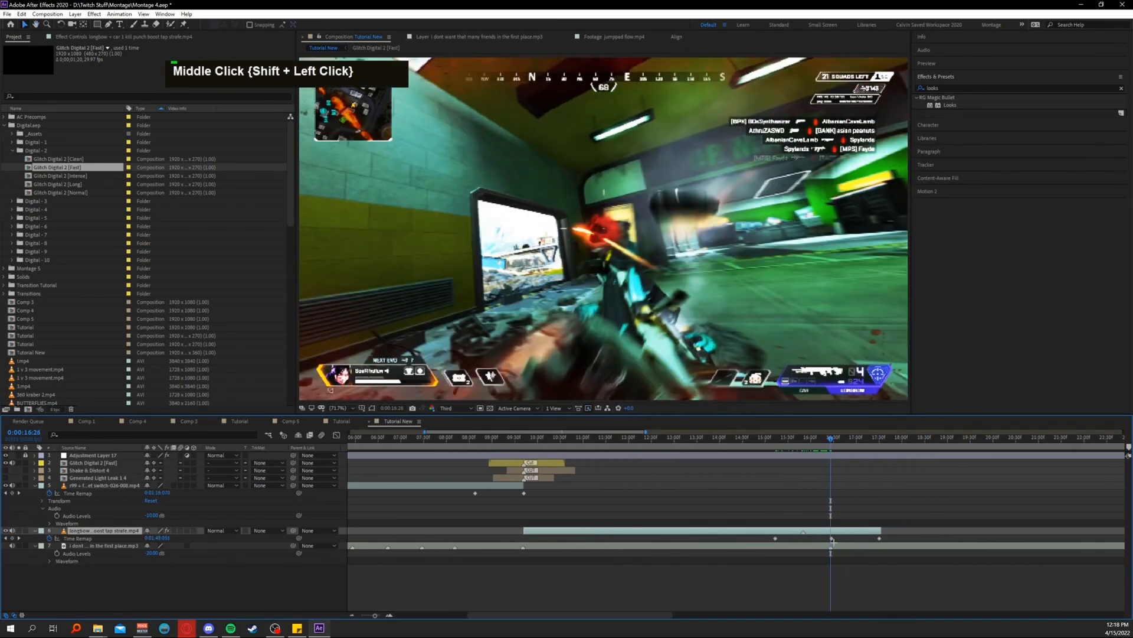
Snap the playhead to the music beat marker, check the longbow clip's Time options, and play the kill from 0:00:16:21.
left_click(837, 543)
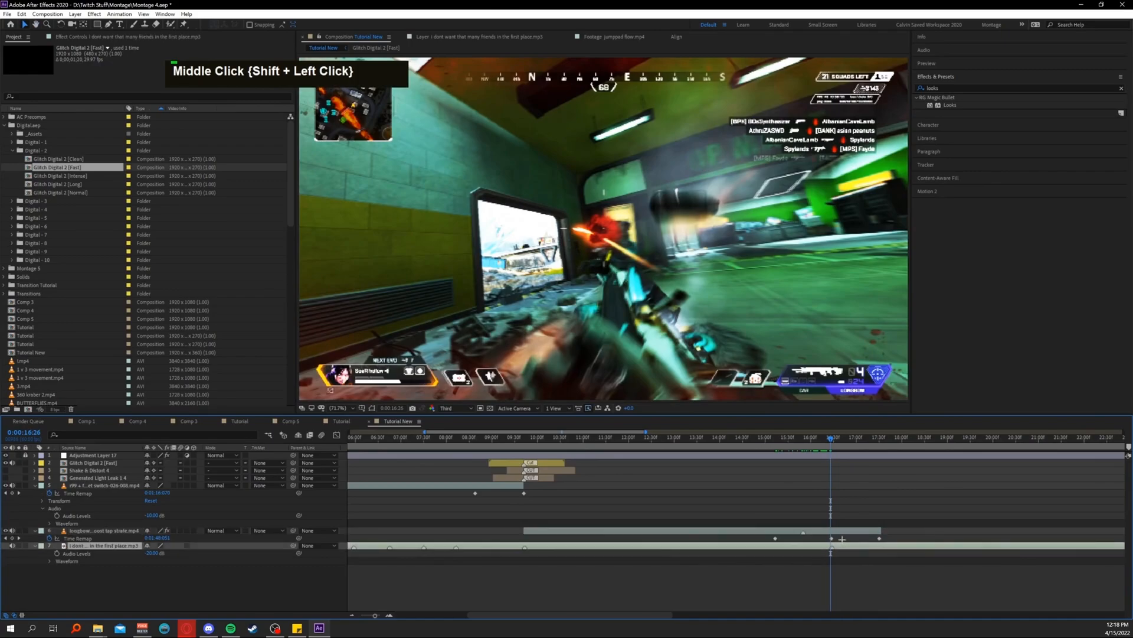
left_click(839, 443, "shift")
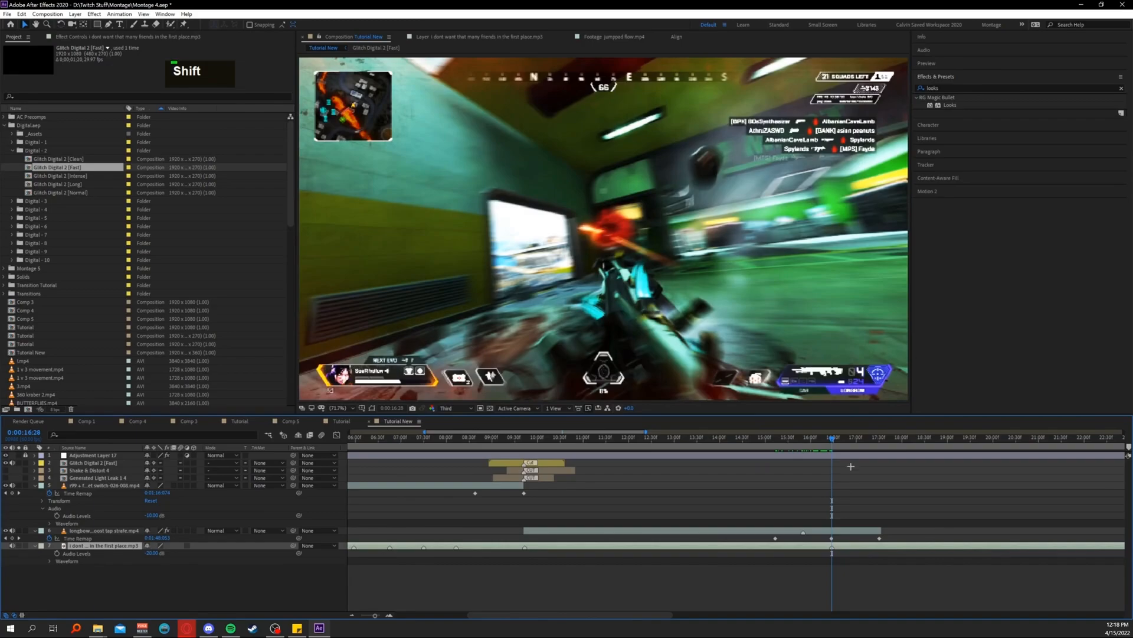
right_click(552, 532)
mouse_move(584, 337)
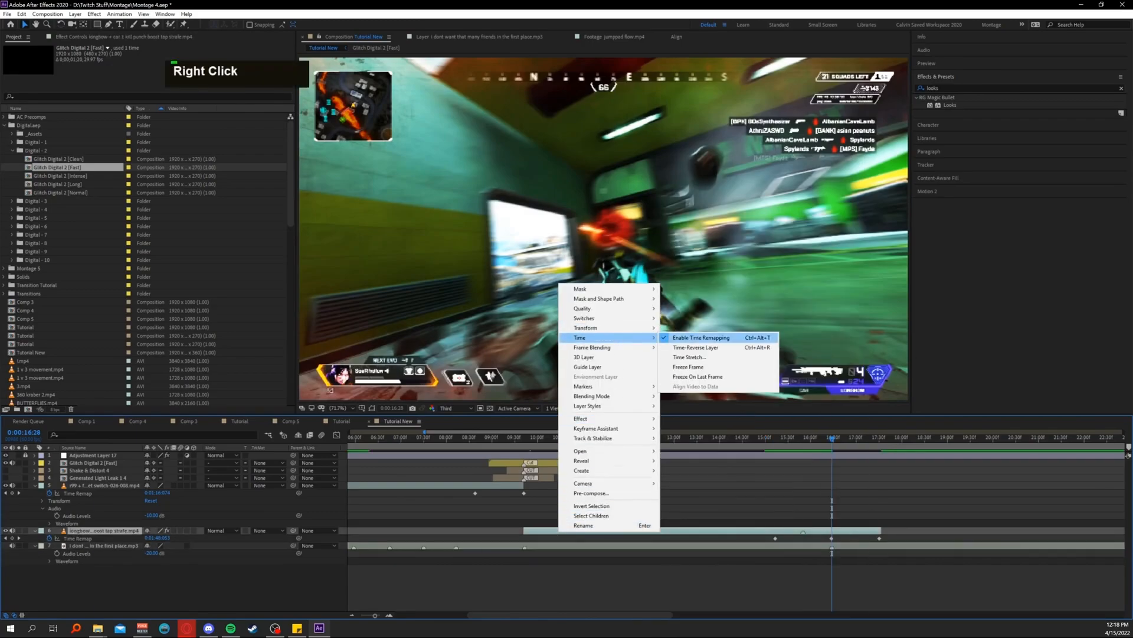
left_click(823, 540)
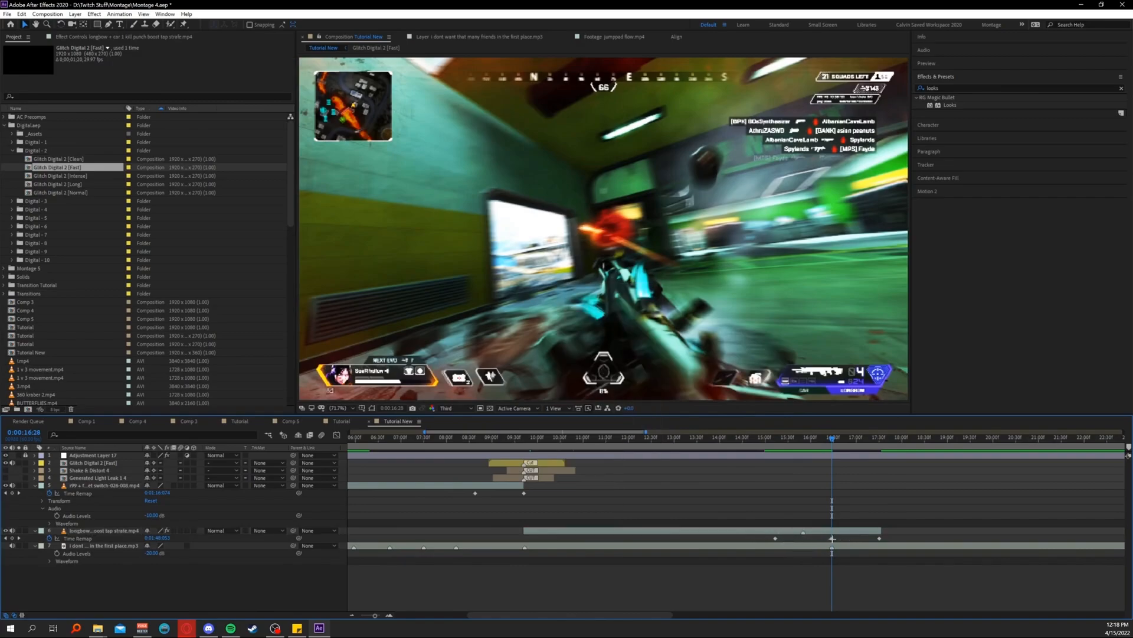
mouse_move(838, 440)
left_mouse_down()
mouse_move(856, 440)
mouse_move(828, 441)
left_mouse_up()
key("space")
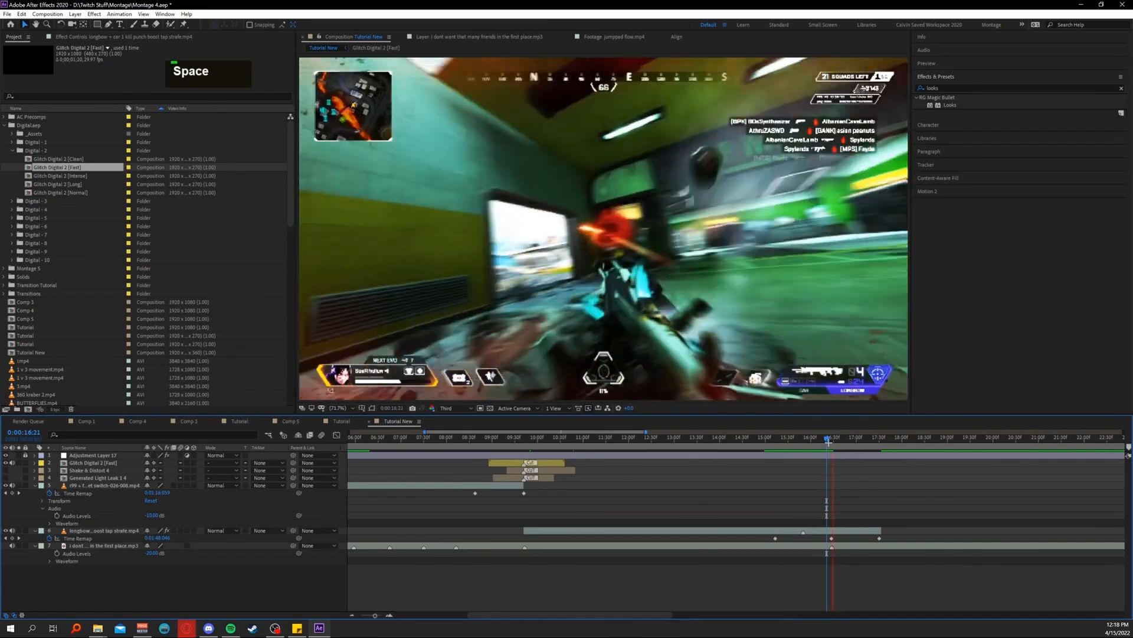
Split the longbow clip at 0:00:16:27 and give the second part a Magic Bullet Looks effect that includes Diffusion.
left_click(879, 537, "shift")
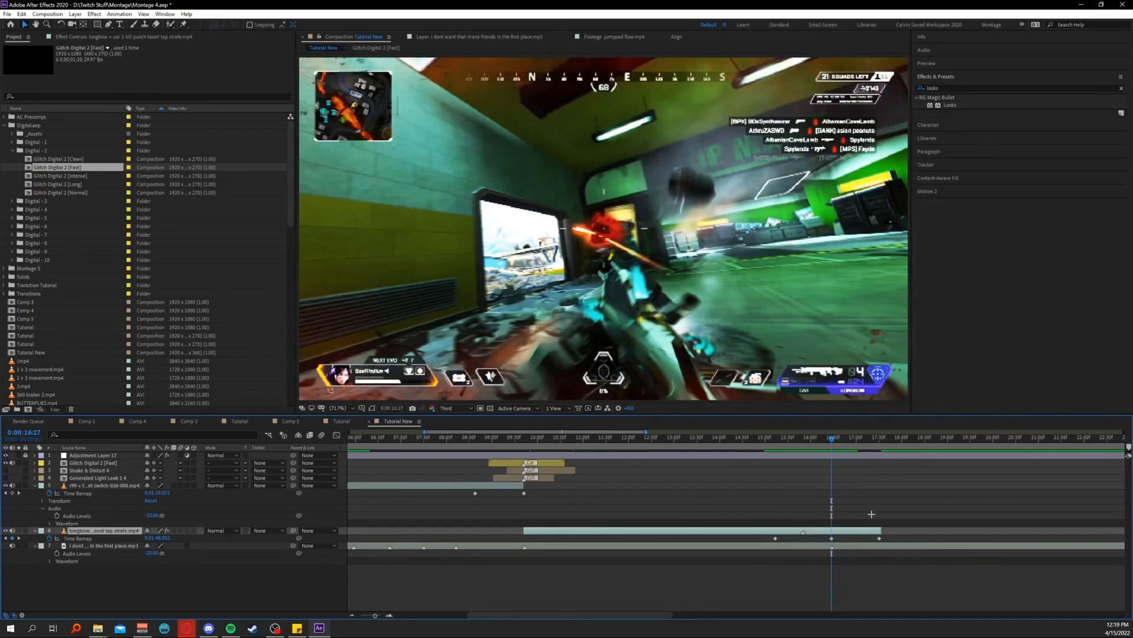
key("ctrl+shift+d")
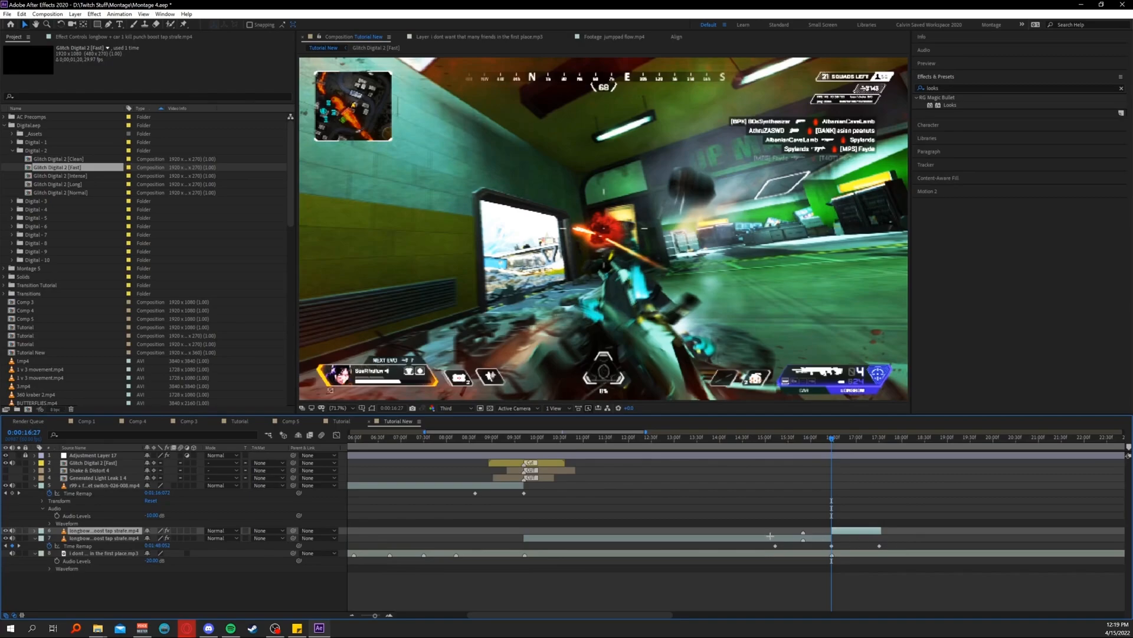
key("ctrl+space")
type("look")
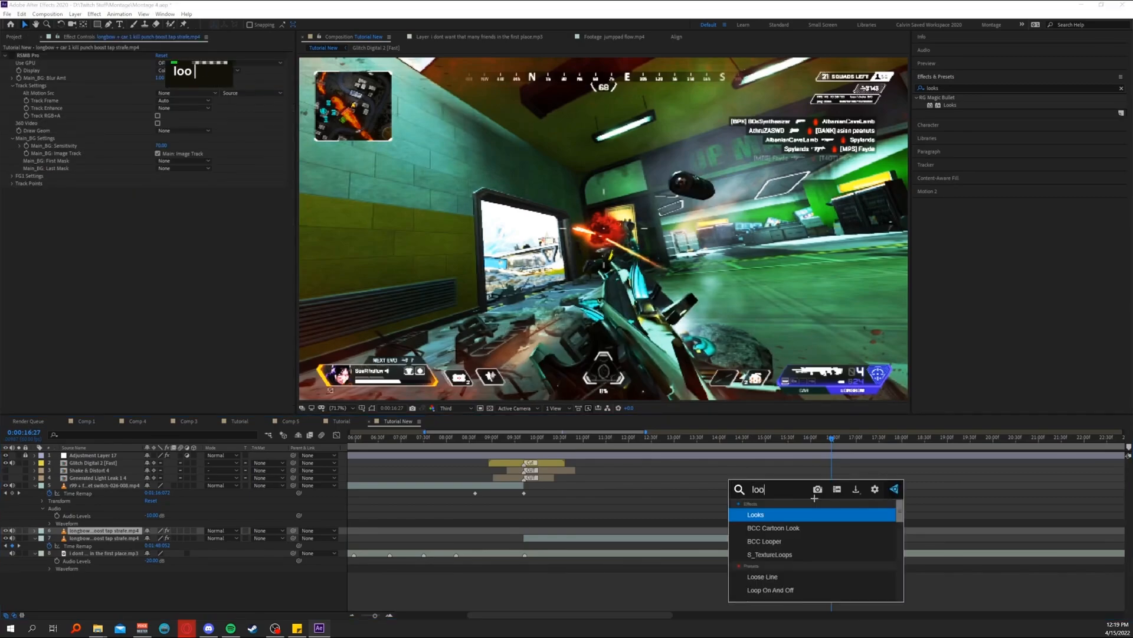
left_click(794, 512)
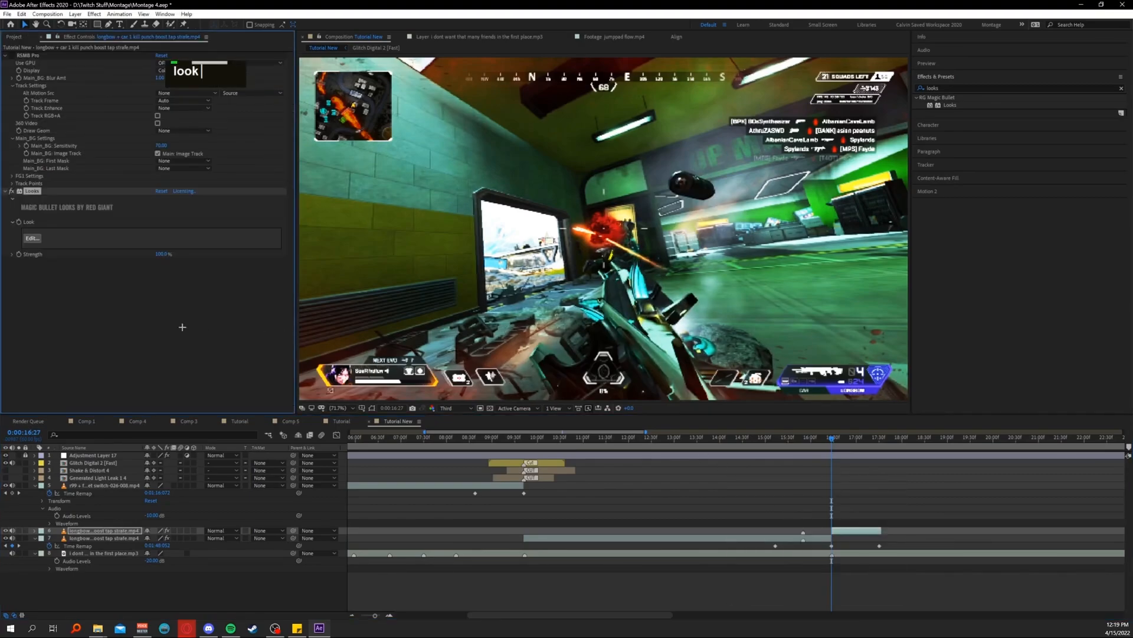
left_click_drag(952, 105, 977, 108)
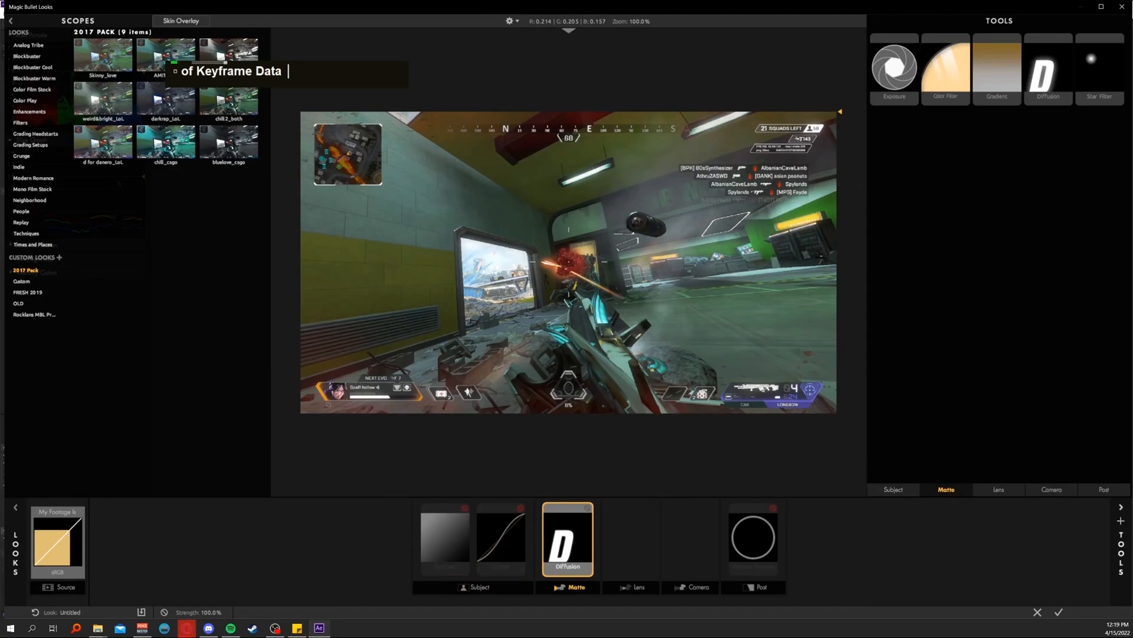
left_click(1120, 517)
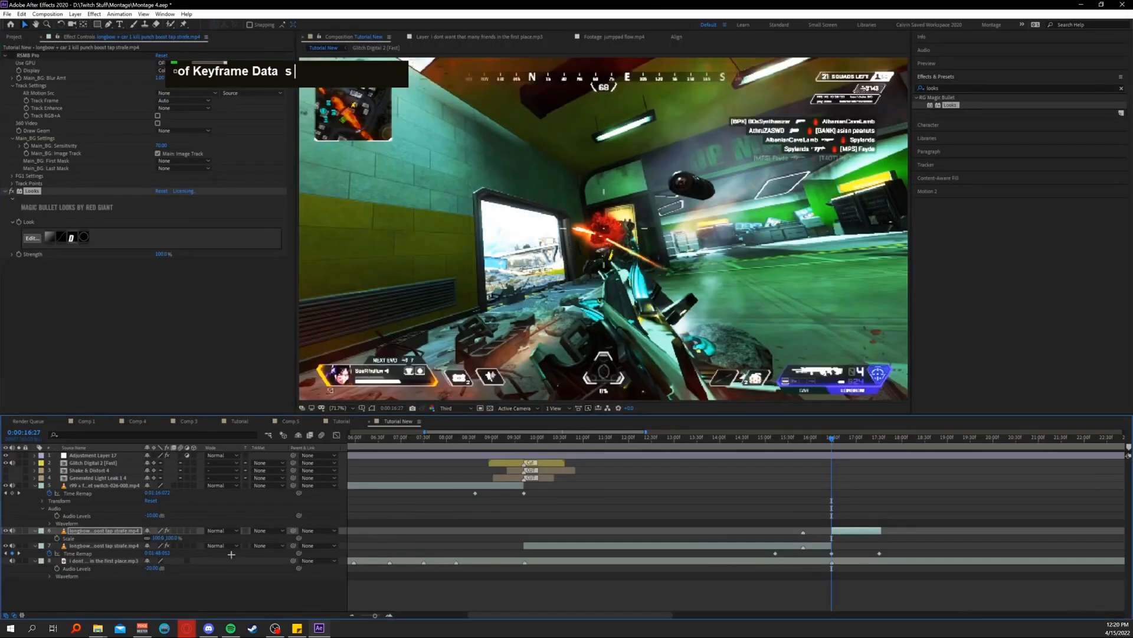
Set the Scale of the longbow clip's second part to 120%.
type("120")
key("Return")
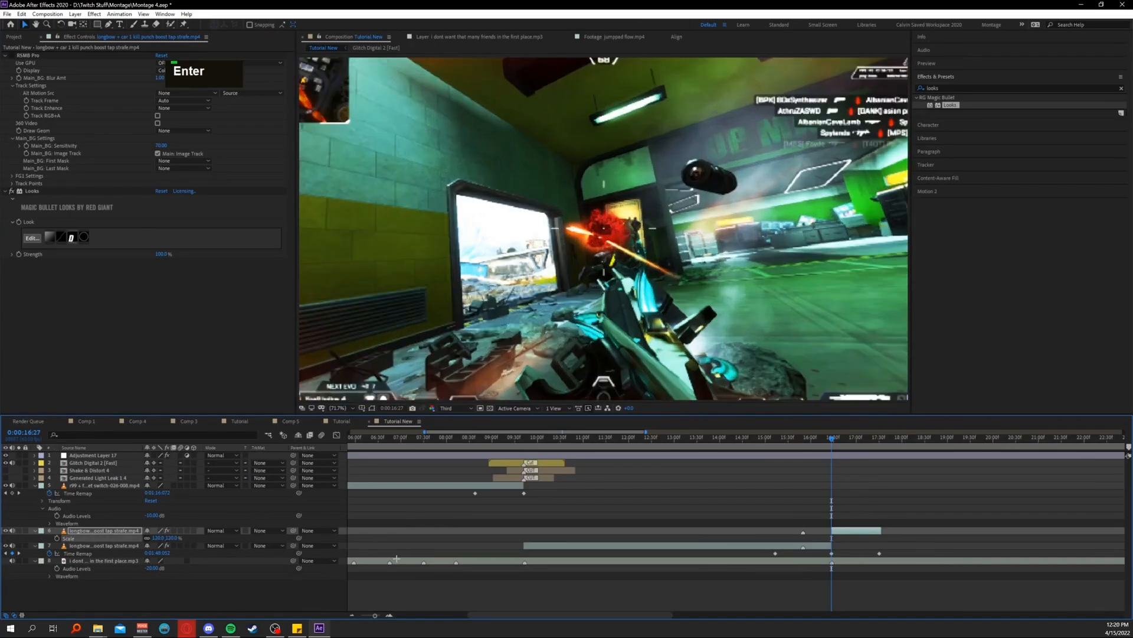
double_click(111, 533)
key("s")
key("s")
key("s")
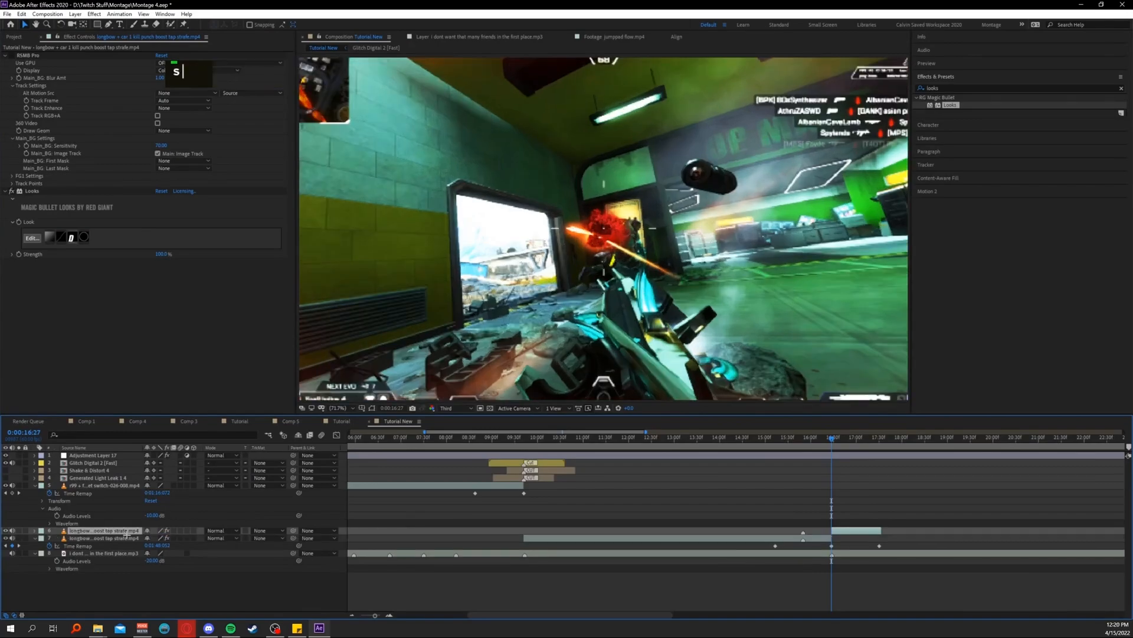
key("s")
left_click(159, 538)
left_click(808, 567)
Play the composition from 0:00:14:59 to preview the split and enlarged kill.
left_click_drag(828, 440, 766, 450)
key("space")
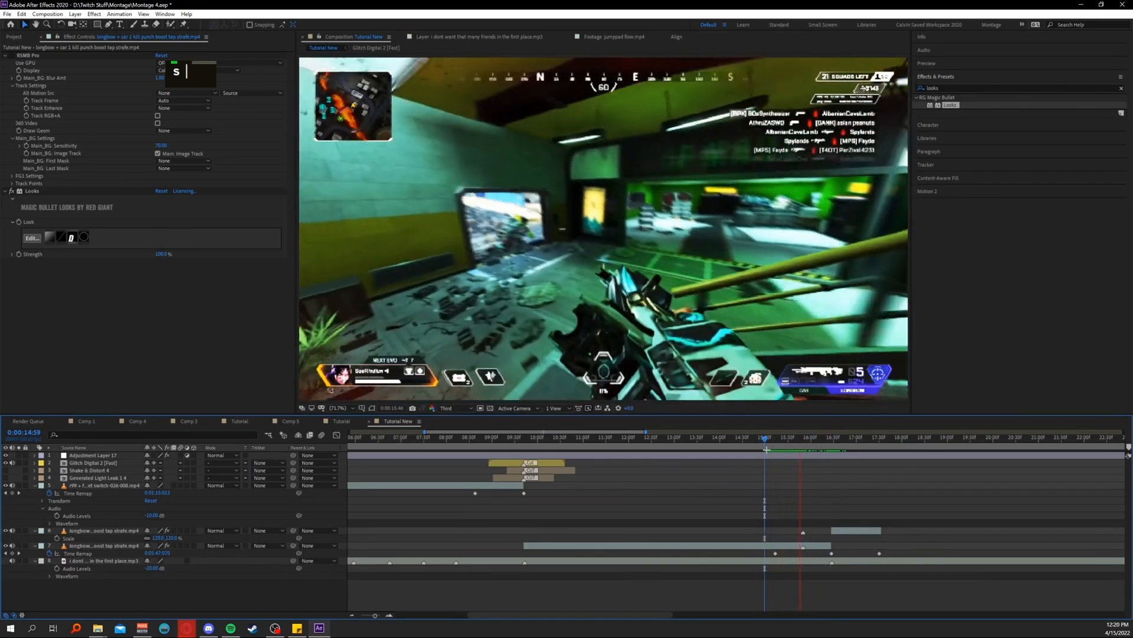
key("space")
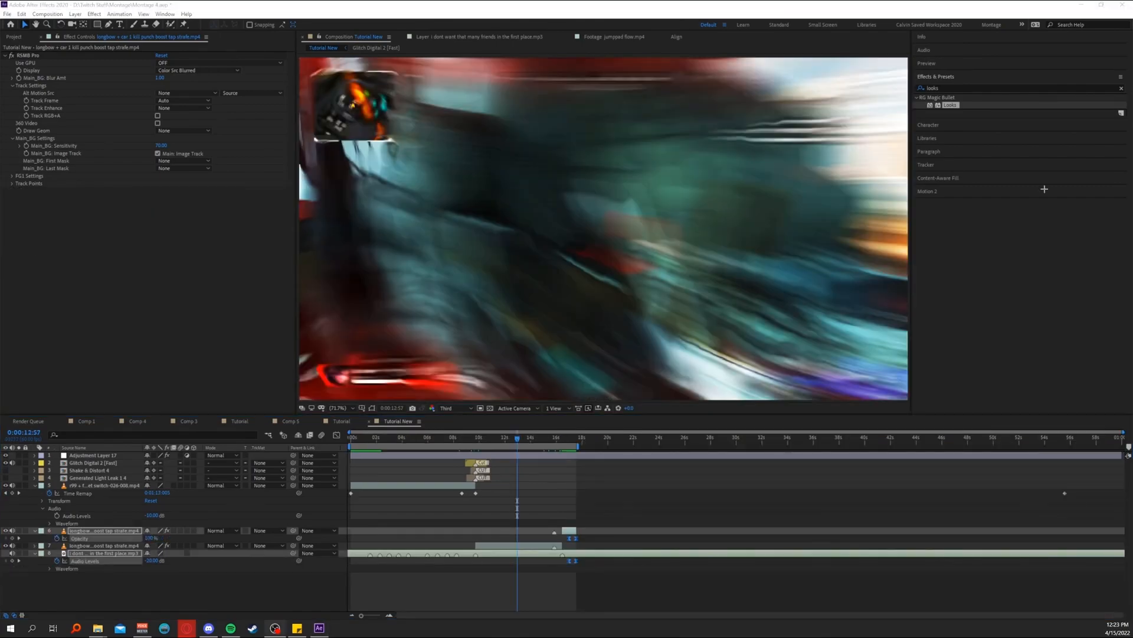
Go to 0:00:07:37 and apply the RSMB Pro effect to the r99 clip.
left_click_drag(490, 440, 448, 458)
key("equal")
key("equal")
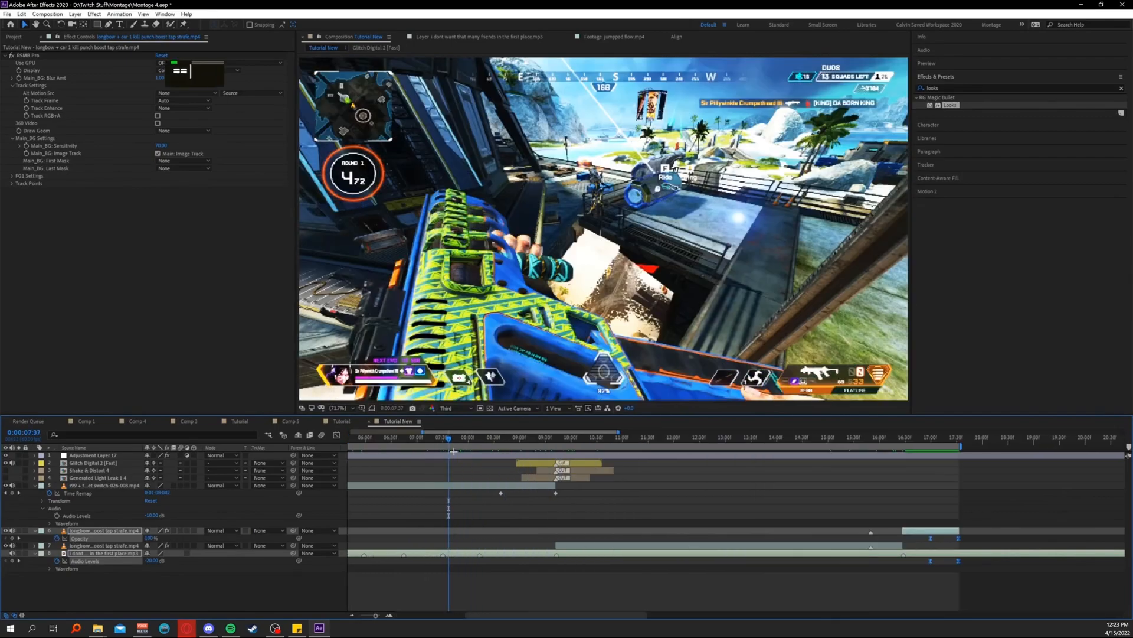
middle_click(501, 496)
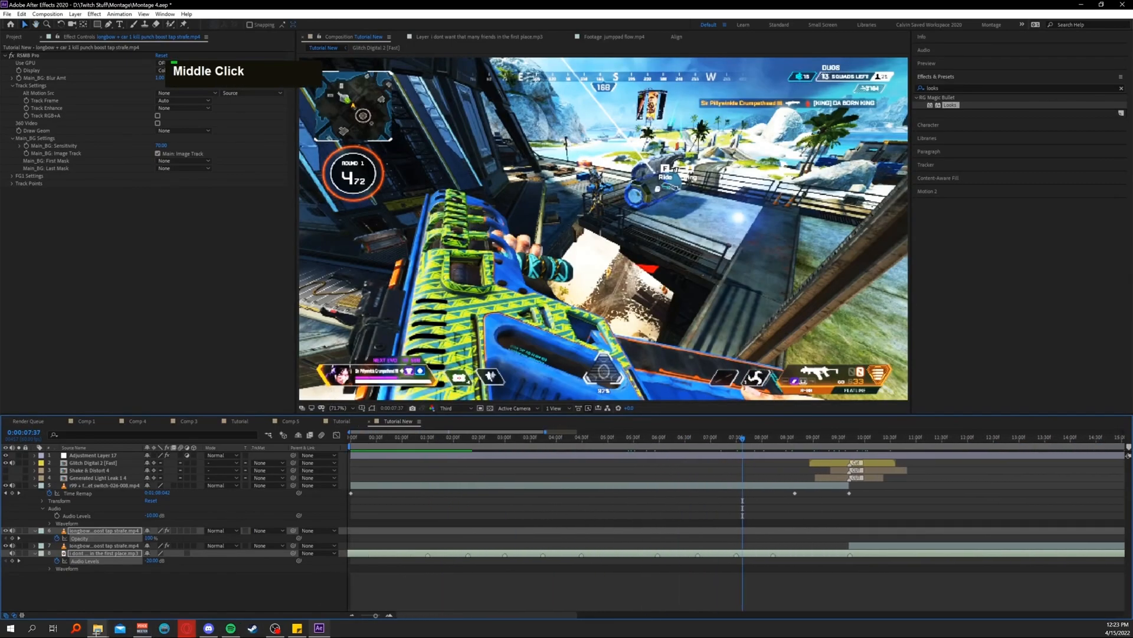
mouse_move(96, 631)
left_click(164, 593)
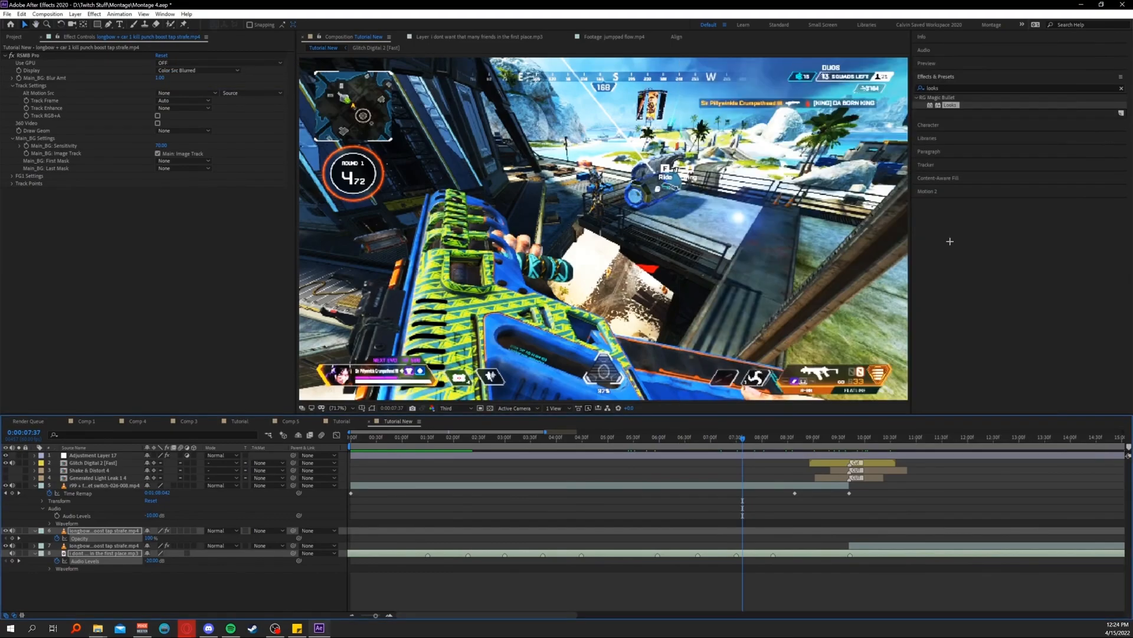
left_click(974, 88)
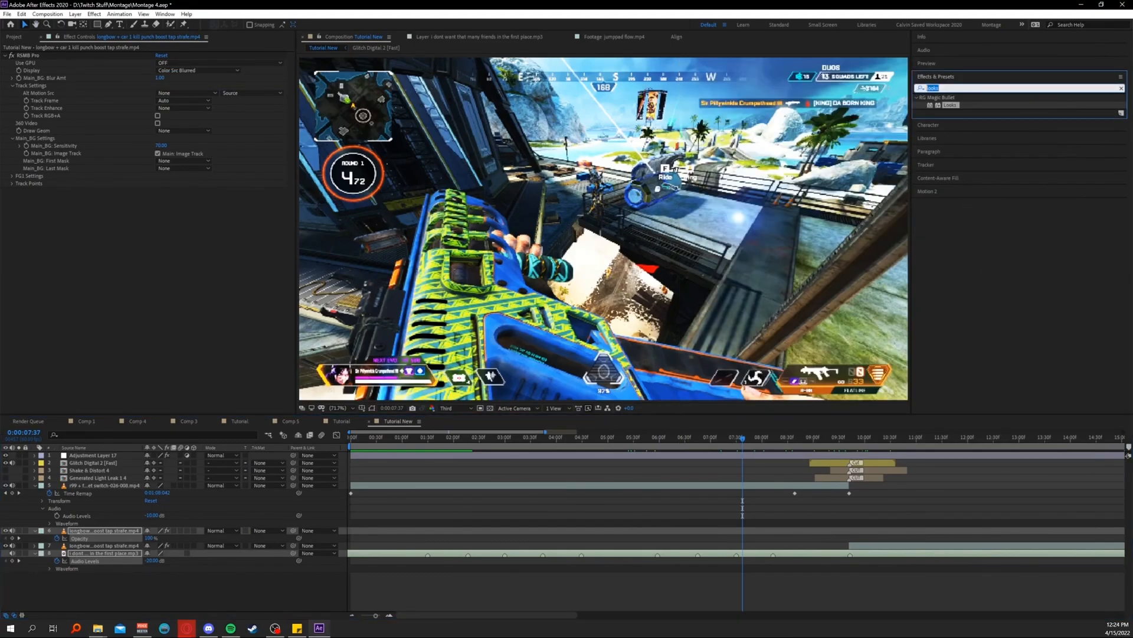
type("rsmb")
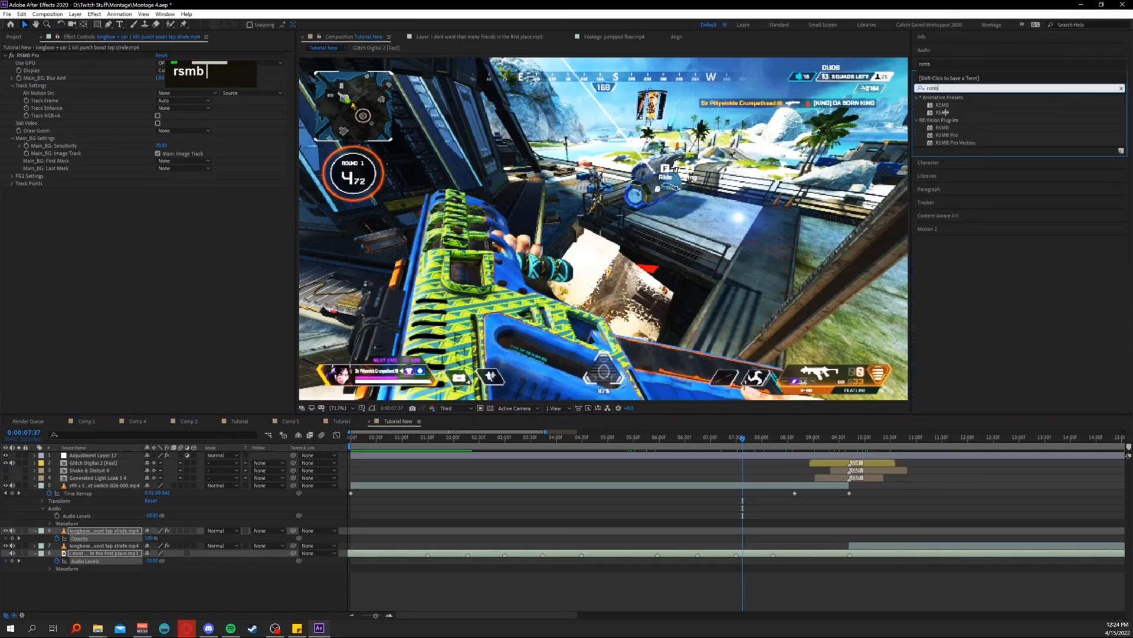
left_click(829, 485)
left_click_drag(947, 135, 121, 488)
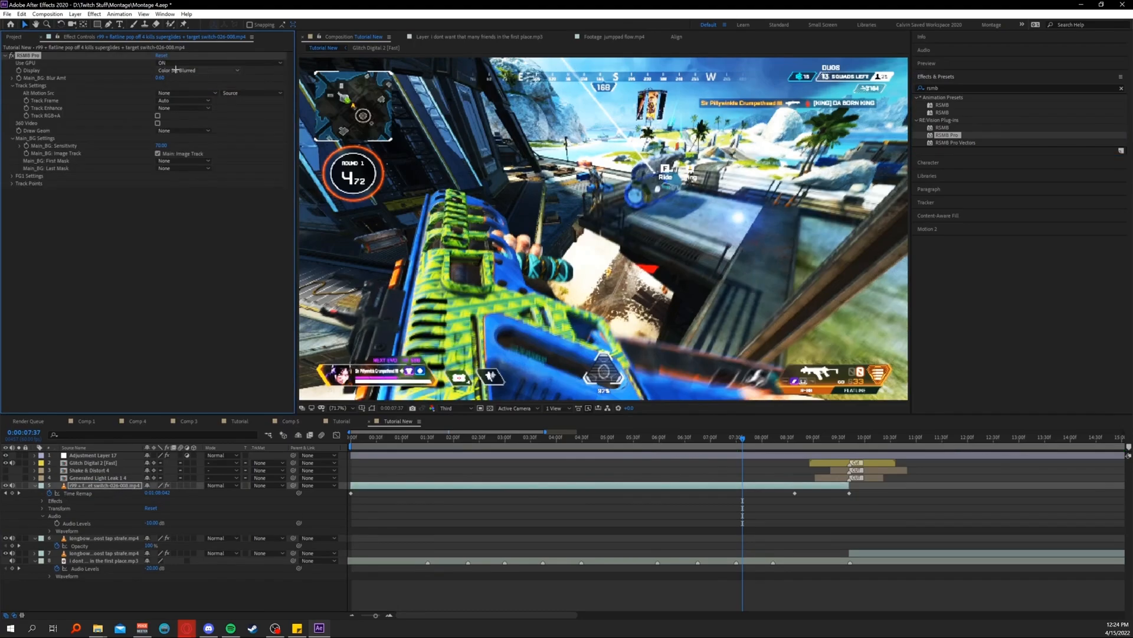
Set the r99 clip's RSMB Pro Main_BG: Blur Amt to 0.30.
left_click(172, 64)
left_click(102, 62)
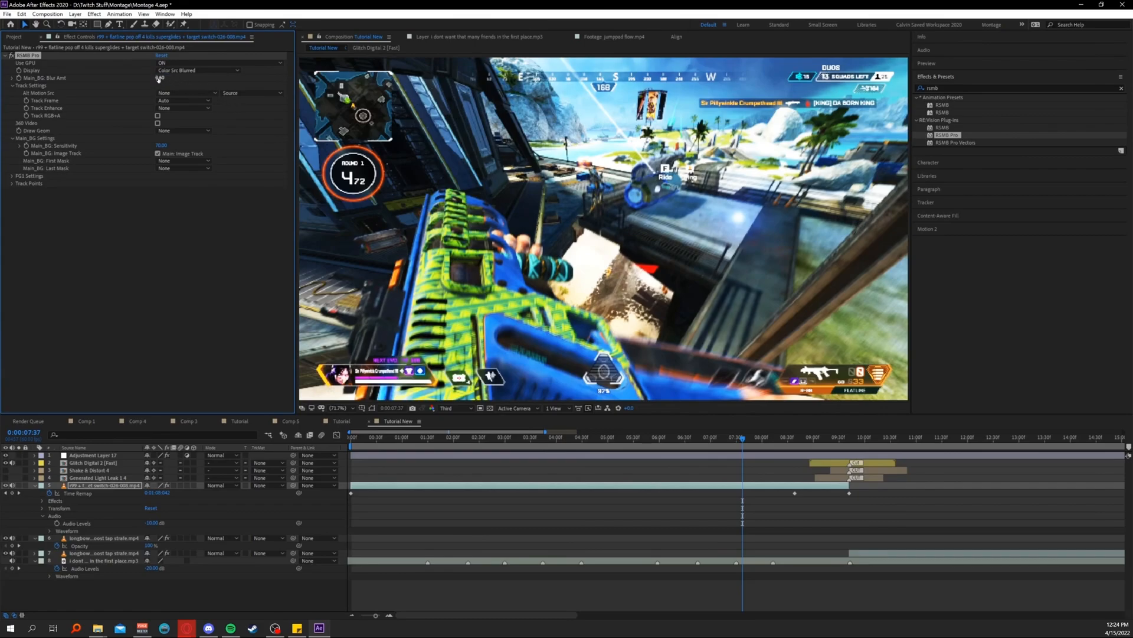
left_click(159, 79)
type("0.3")
key("Return")
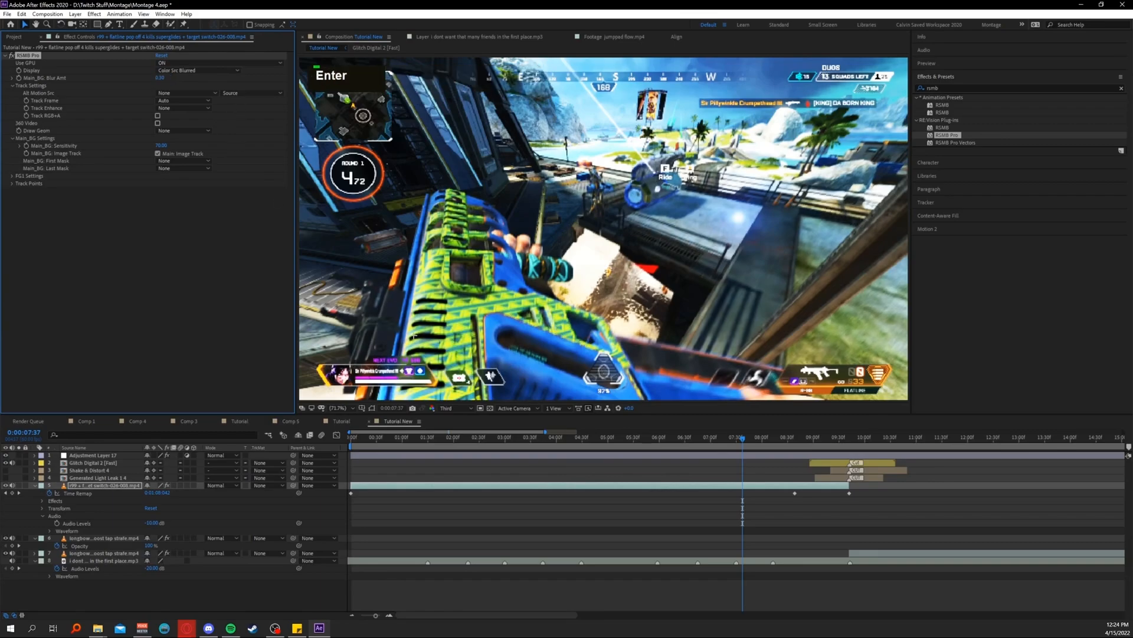
Set the preview resolution to Full and inspect the r99 clip's motion blur at 0:00:06:19.
left_click(455, 408)
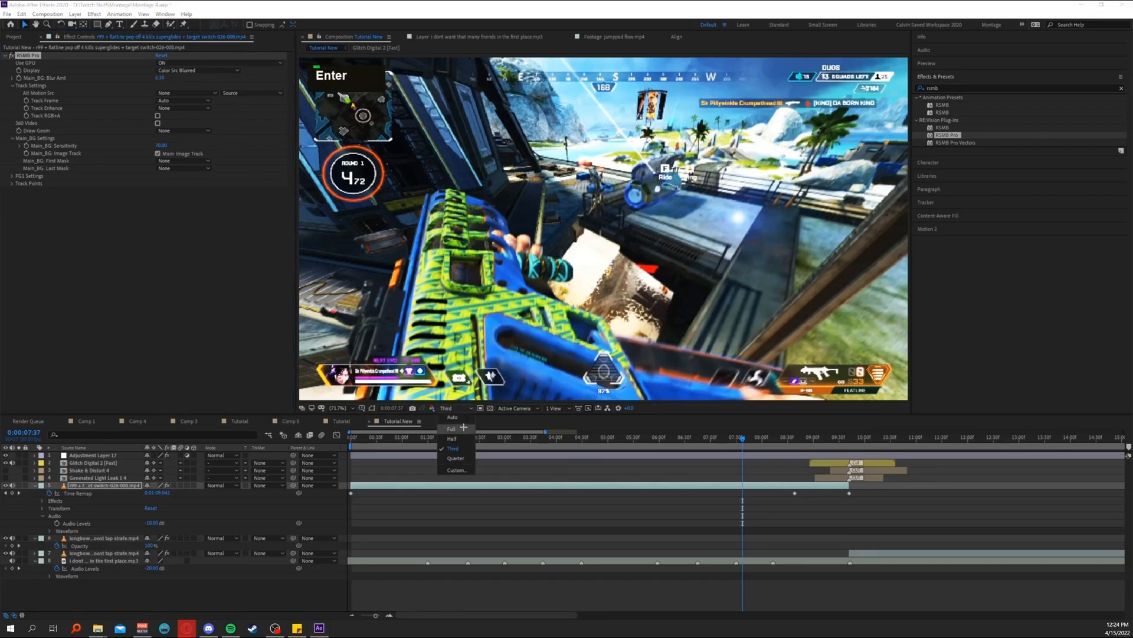
left_click(472, 428)
left_click_drag(580, 437, 676, 438)
double_click(161, 78)
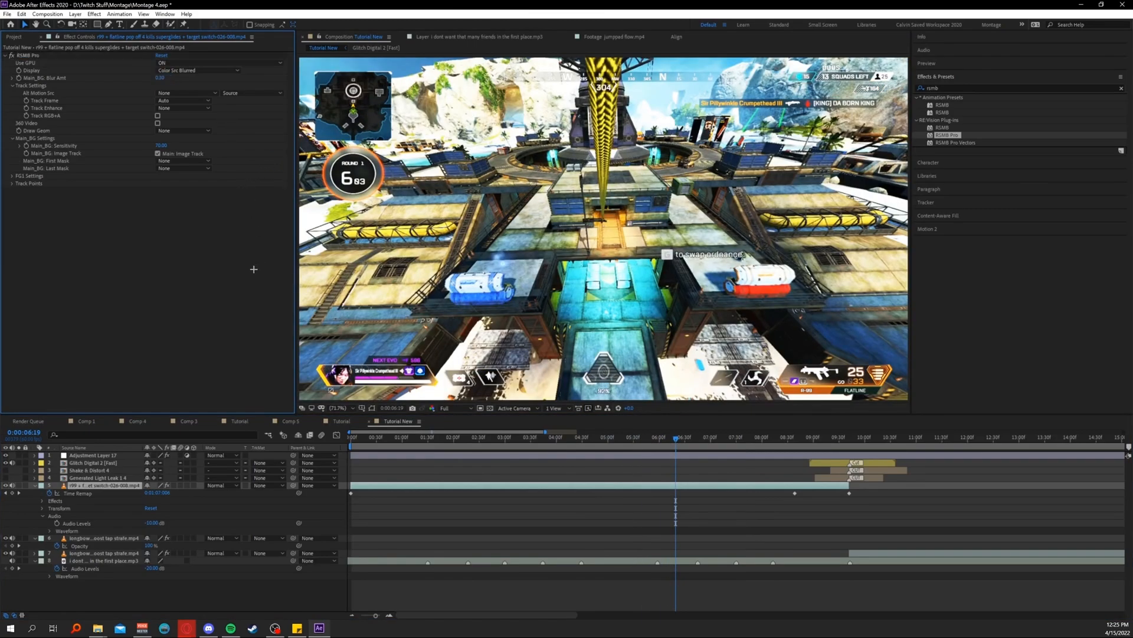
key("Return")
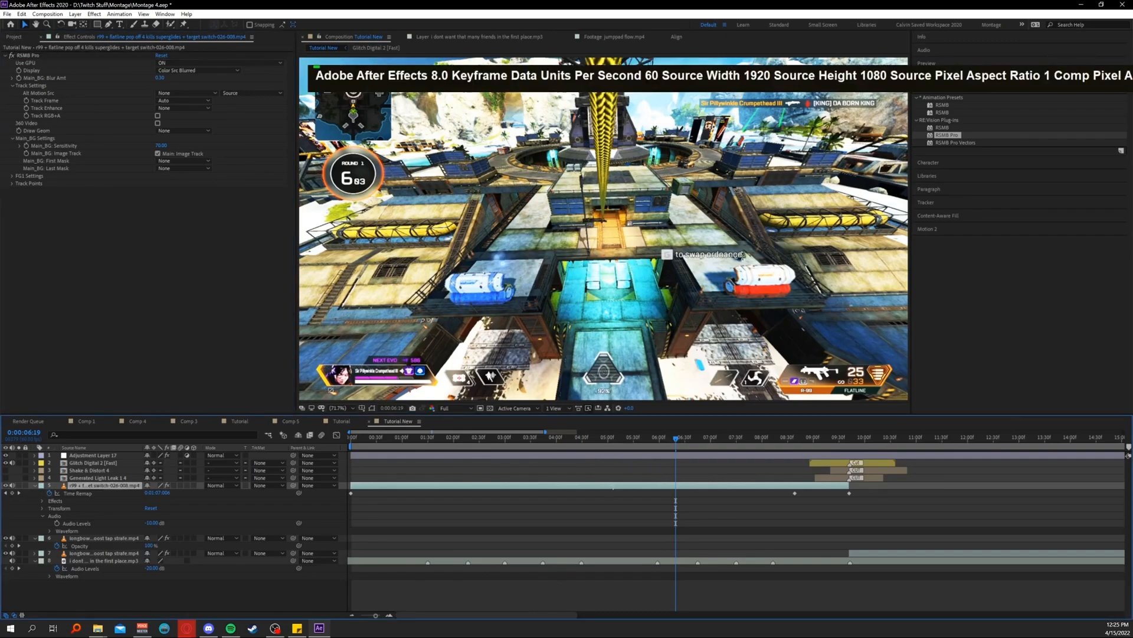
Go to 0:00:13:24 and check the effects on the two longbow segments.
left_click(915, 552)
key("minus")
key("minus")
key("minus")
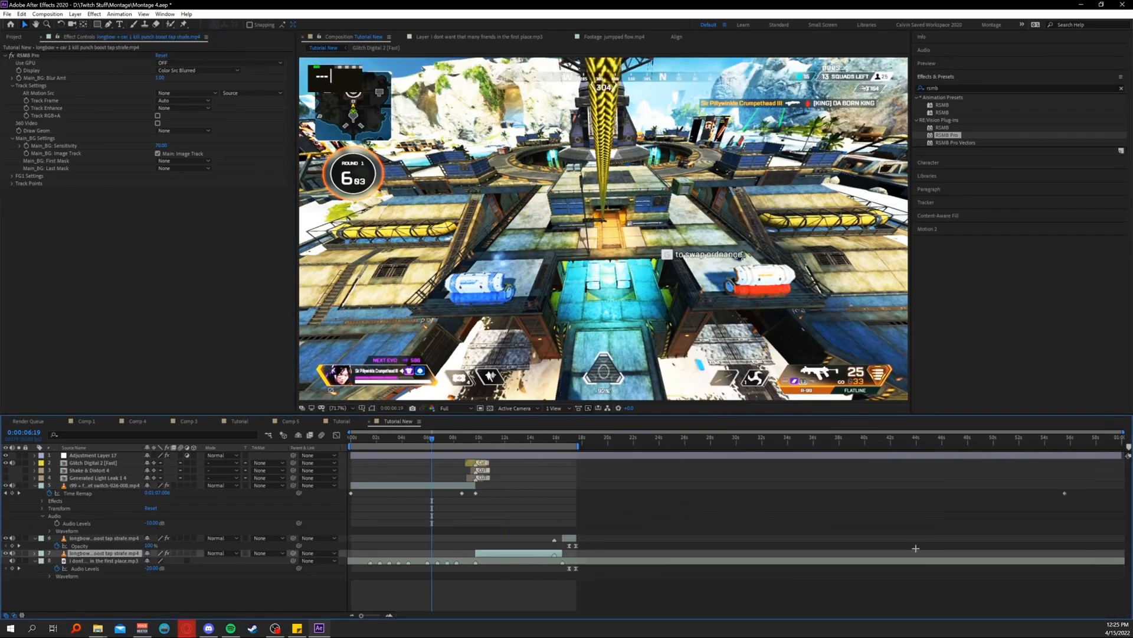
left_click(525, 438)
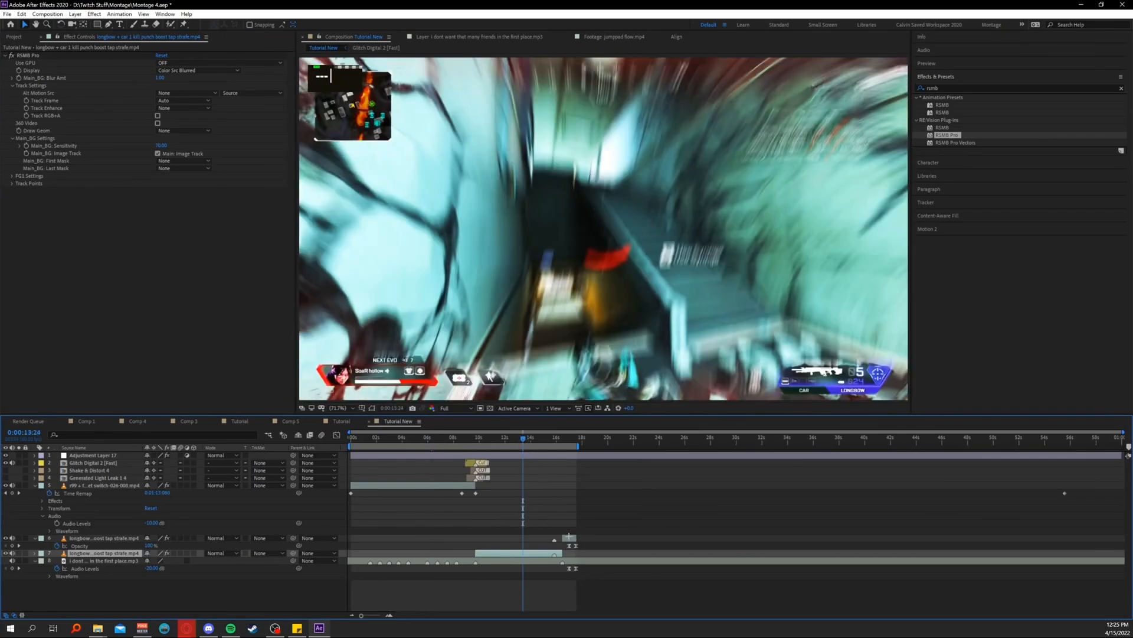
left_click(569, 537)
left_click(517, 555)
Copy the RSMB Pro effect from the r99 clip and paste it onto both longbow segments.
key("ctrl")
left_click(424, 483)
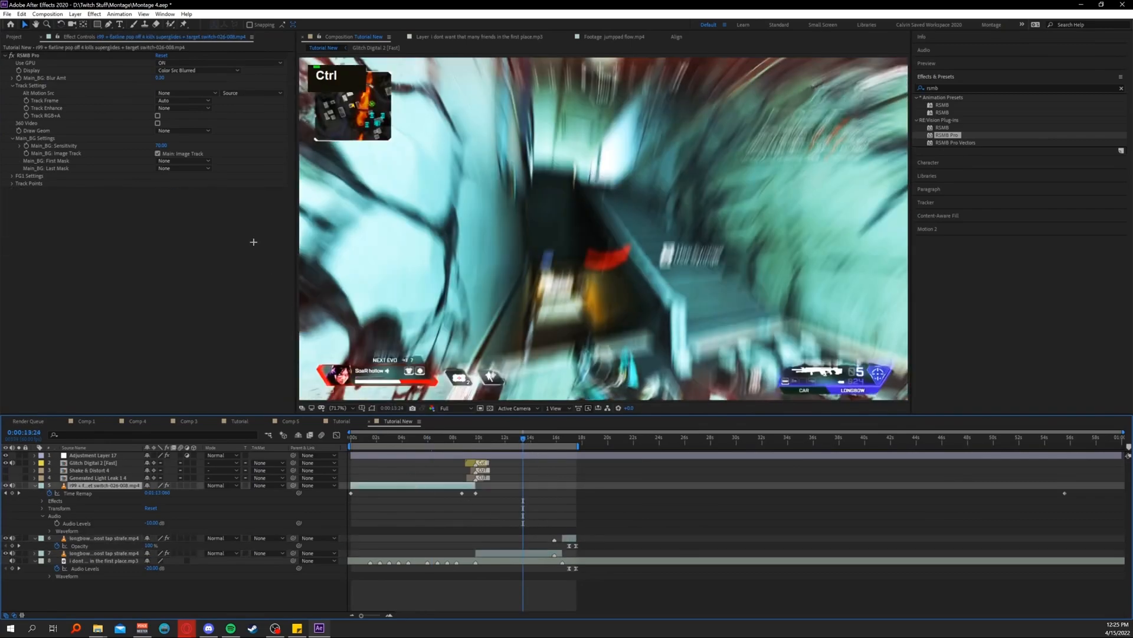
left_click(43, 55)
key("ctrl+c")
left_click(539, 552)
key("ctrl+v")
left_click(569, 539)
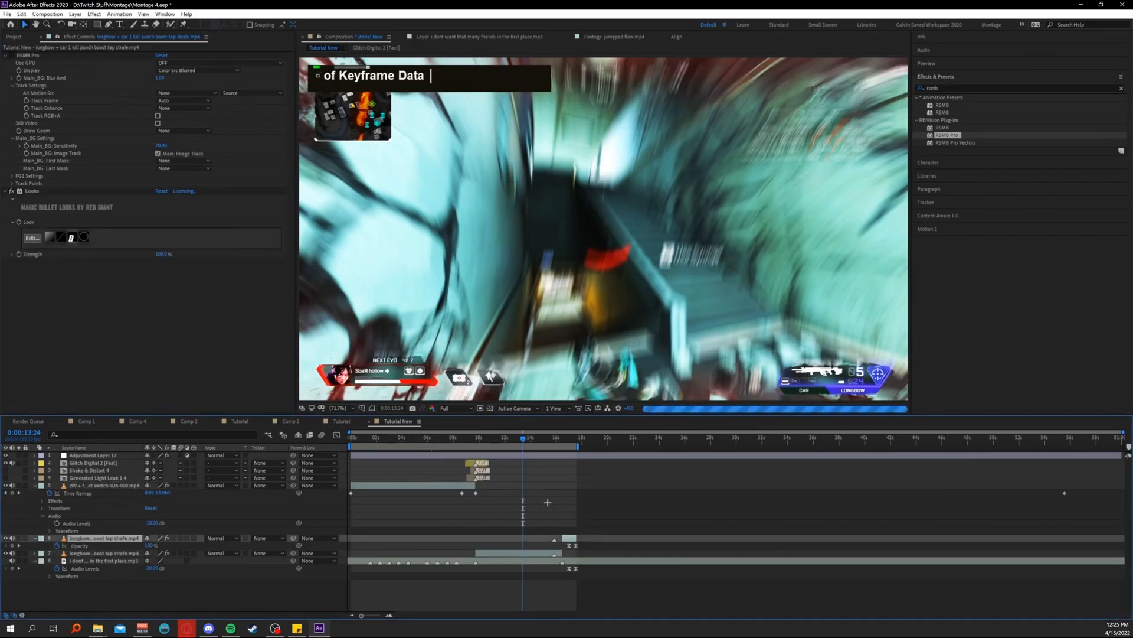
key("ctrl+v")
Go to 0:00:12:32 and toggle RSMB Pro on the first longbow segment to compare the blur.
left_click_drag(508, 440, 474, 440)
left_click(511, 560)
left_click(45, 58)
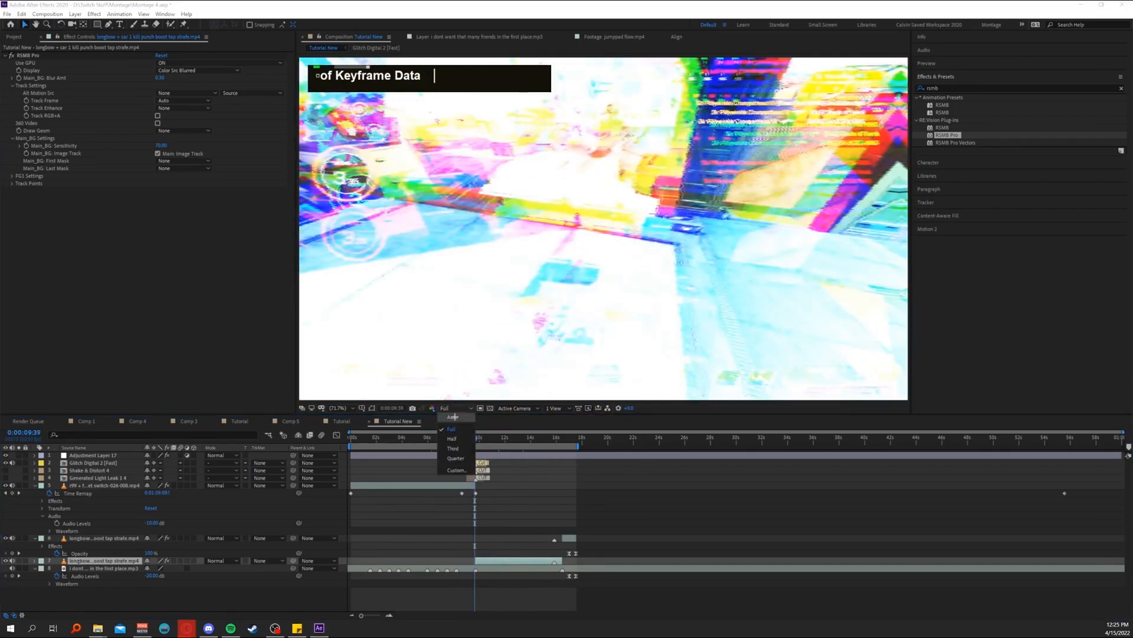
left_click(512, 440)
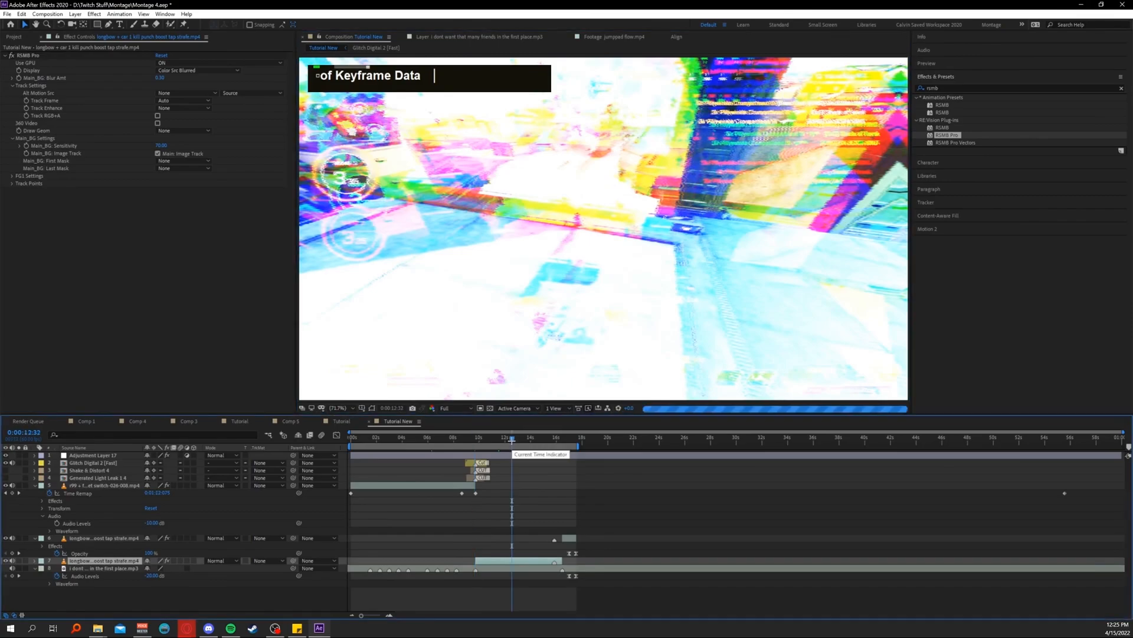
left_click(10, 57)
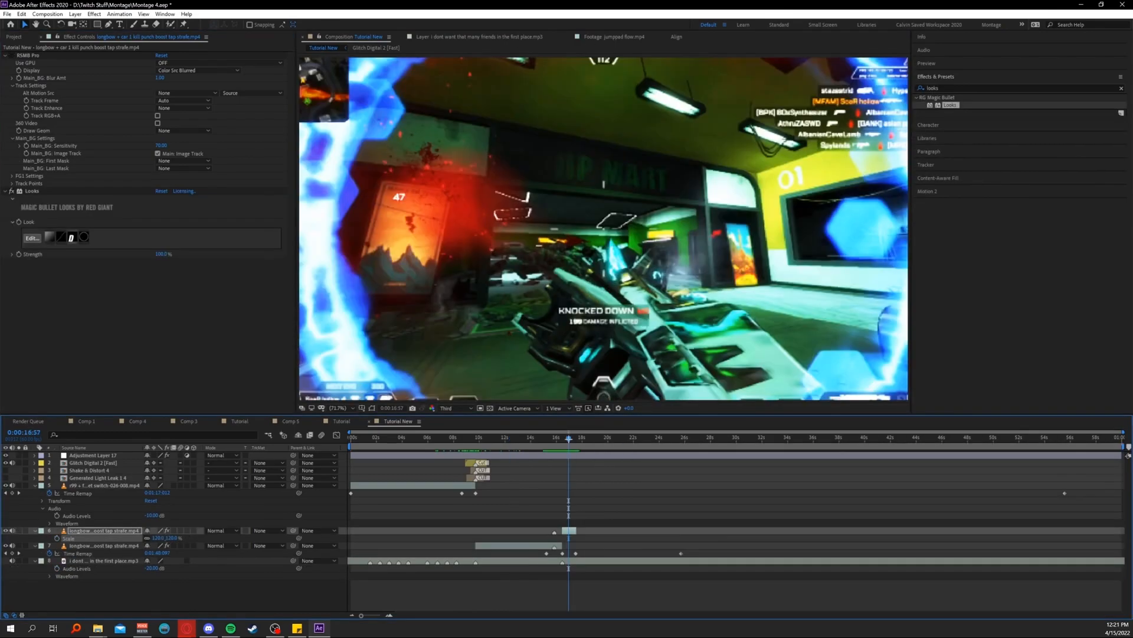
Set the work area's end at the end of the last longbow segment, near 0:00:17:30.
left_click_drag(572, 438, 574, 439)
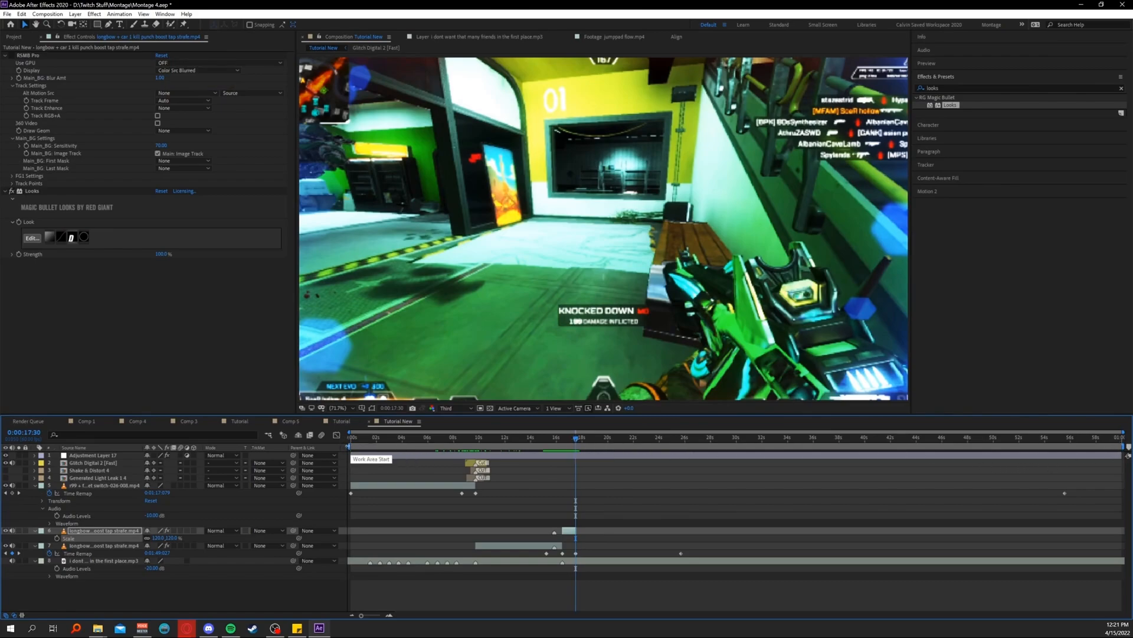
left_click_drag(1124, 446, 579, 444)
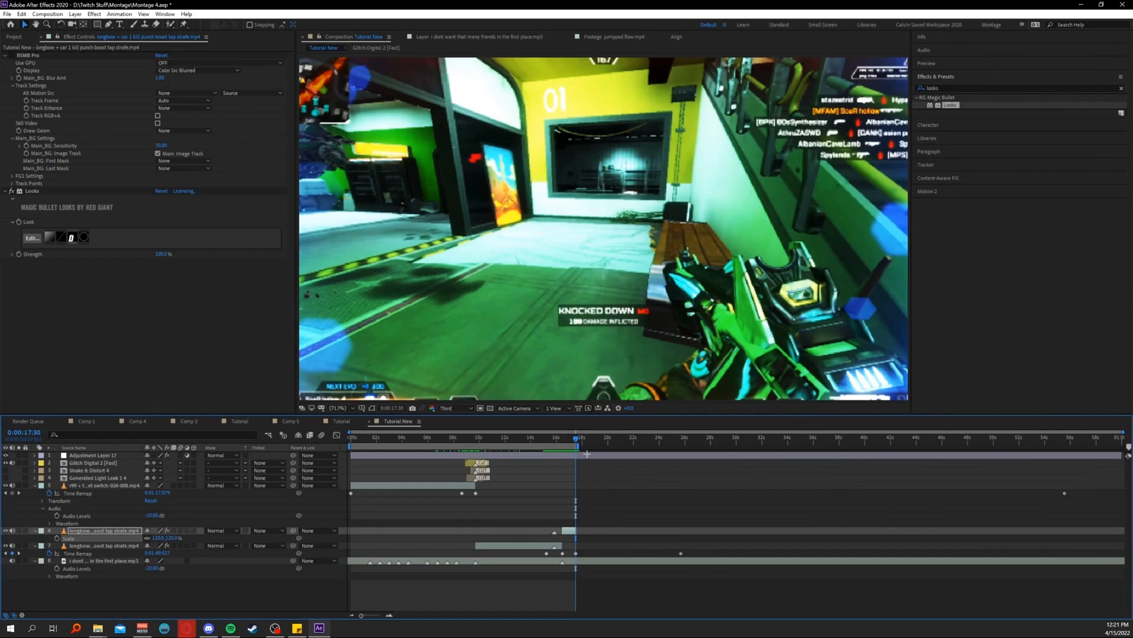
Fine-tune the work area's end at the end of the last longbow segment.
mouse_move(580, 446)
left_mouse_down()
mouse_move(830, 447)
mouse_move(578, 453)
left_mouse_up()
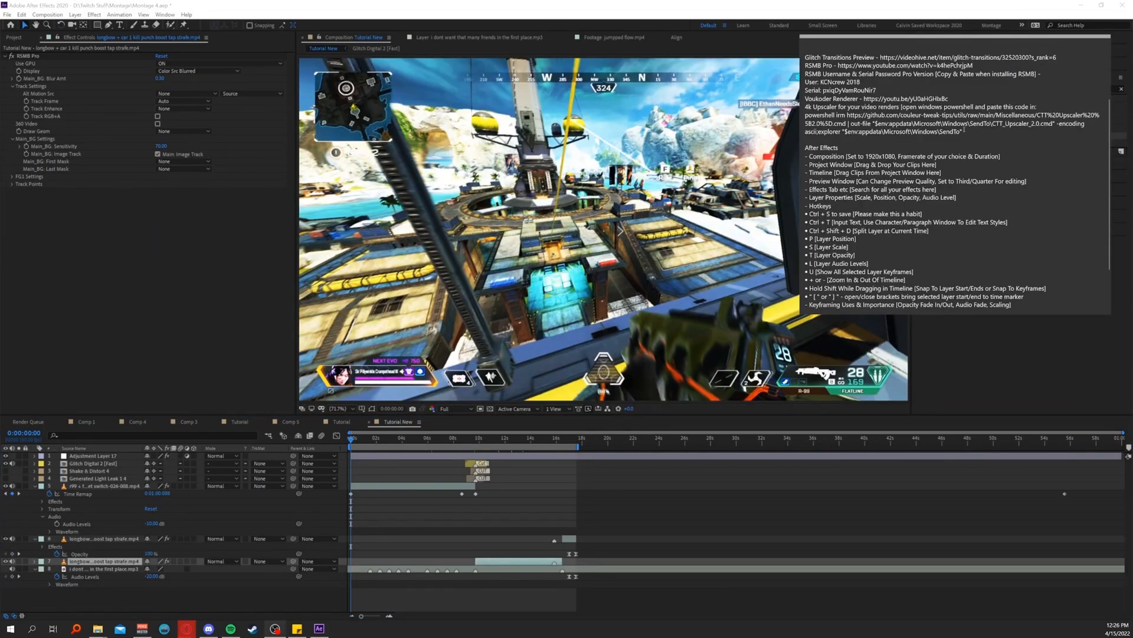
Switch to the sticky notes and copy the Voukoder Renderer link.
left_click(948, 95)
left_click_drag(863, 98, 971, 97)
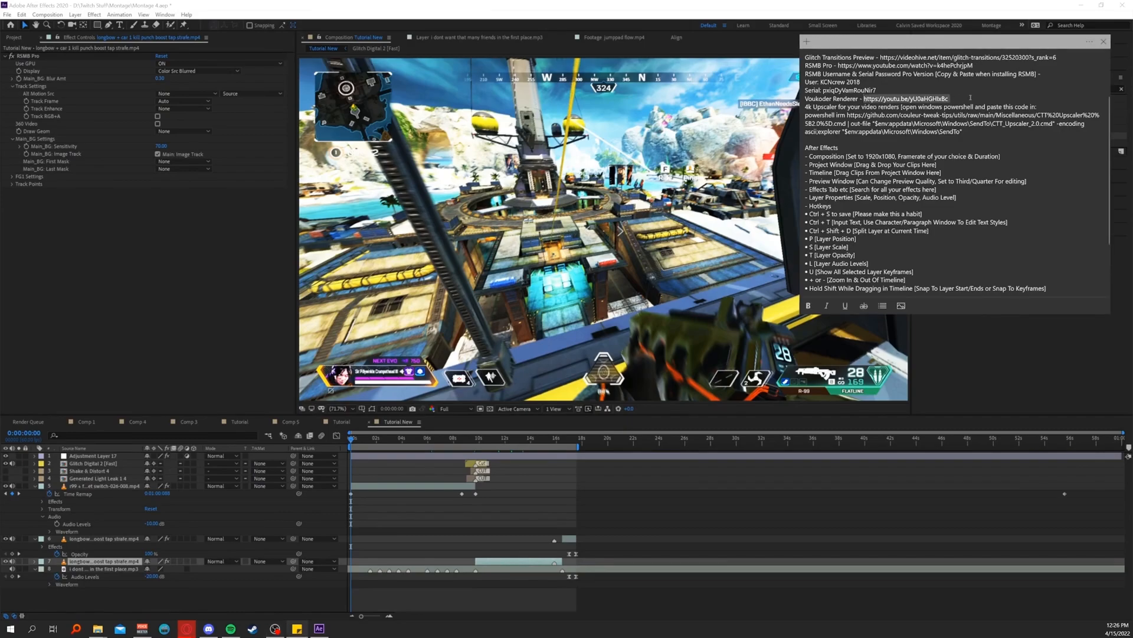
key("ctrl+c")
left_click(949, 98)
left_click_drag(950, 98, 865, 102)
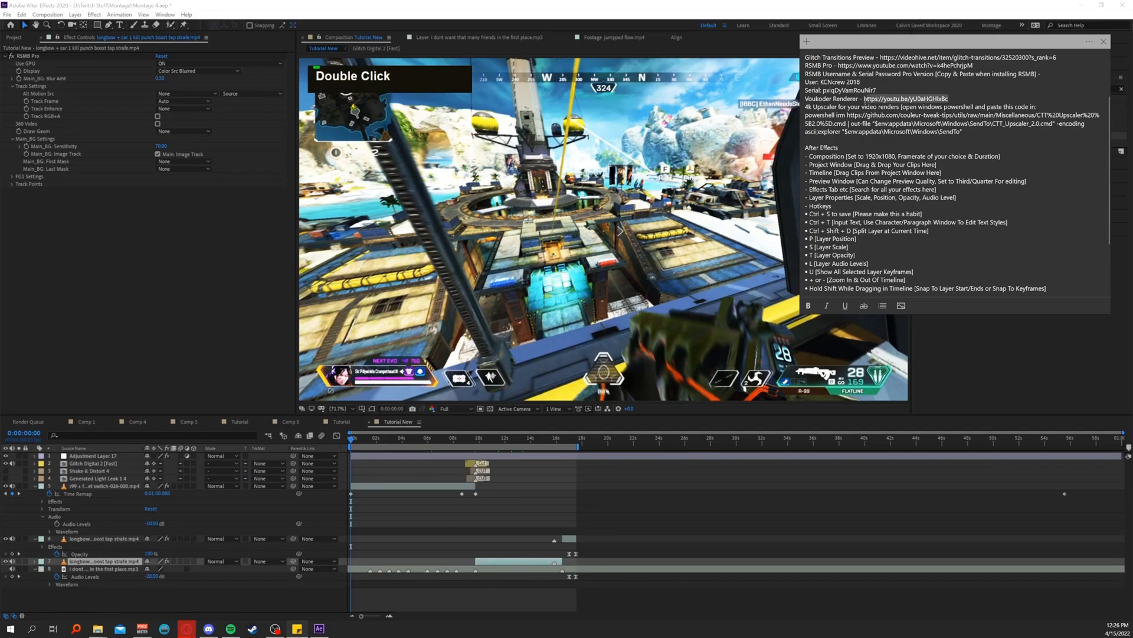
key("ctrl+c")
left_click(98, 628)
left_click(955, 197)
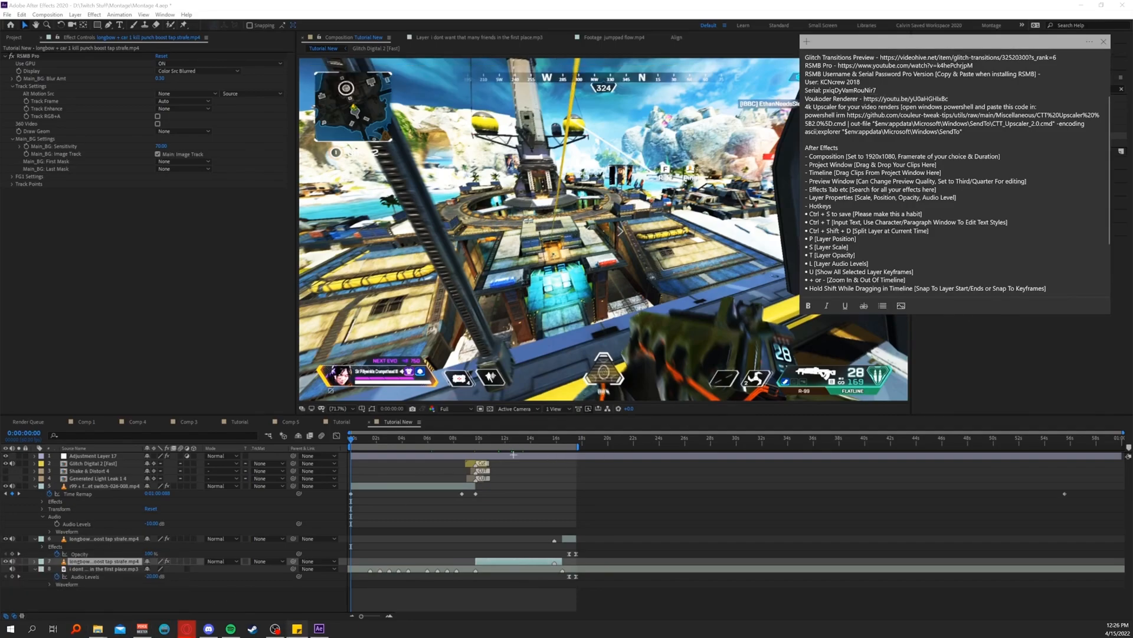
Add the Tutorial New composition to the Render Queue and delete the finished Tutorial render item.
left_click(463, 474)
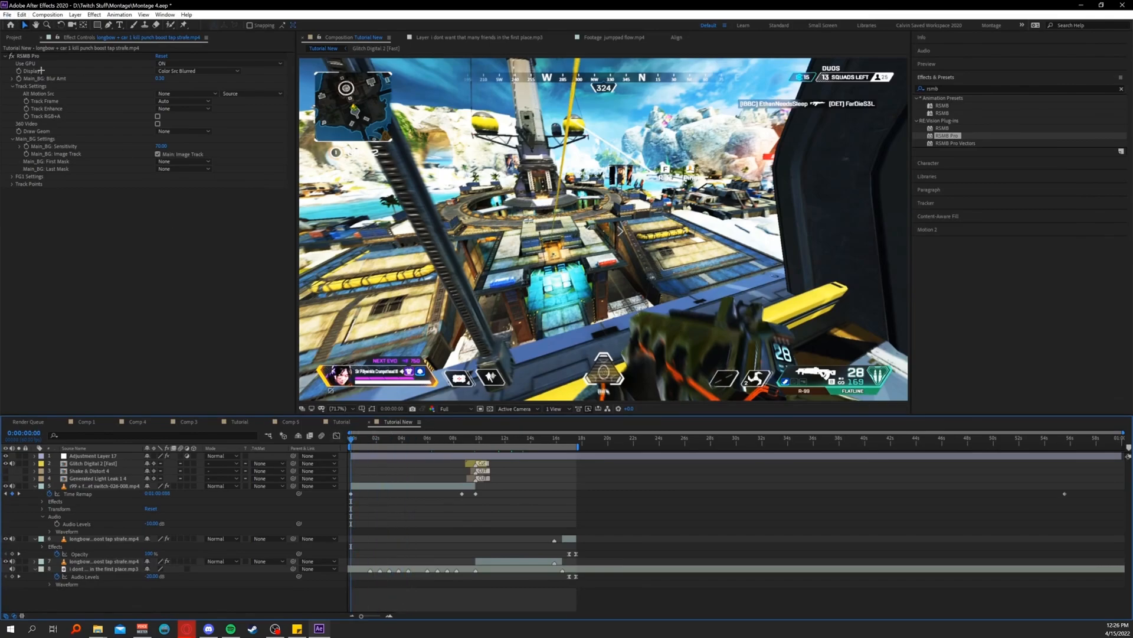
left_click(7, 14)
mouse_move(71, 165)
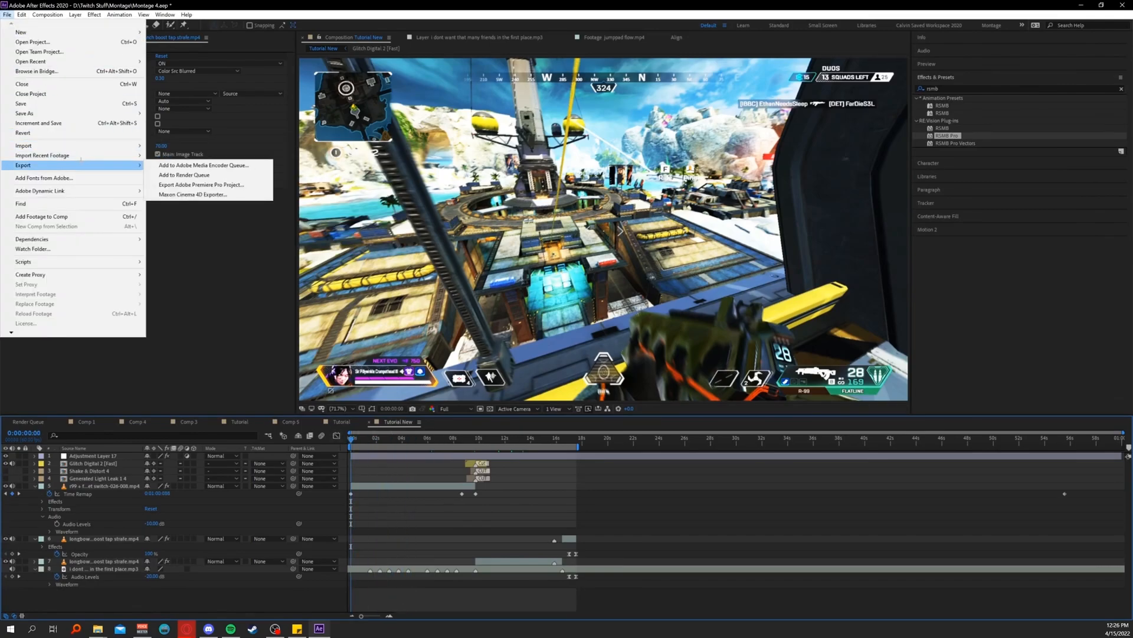
left_click(185, 176)
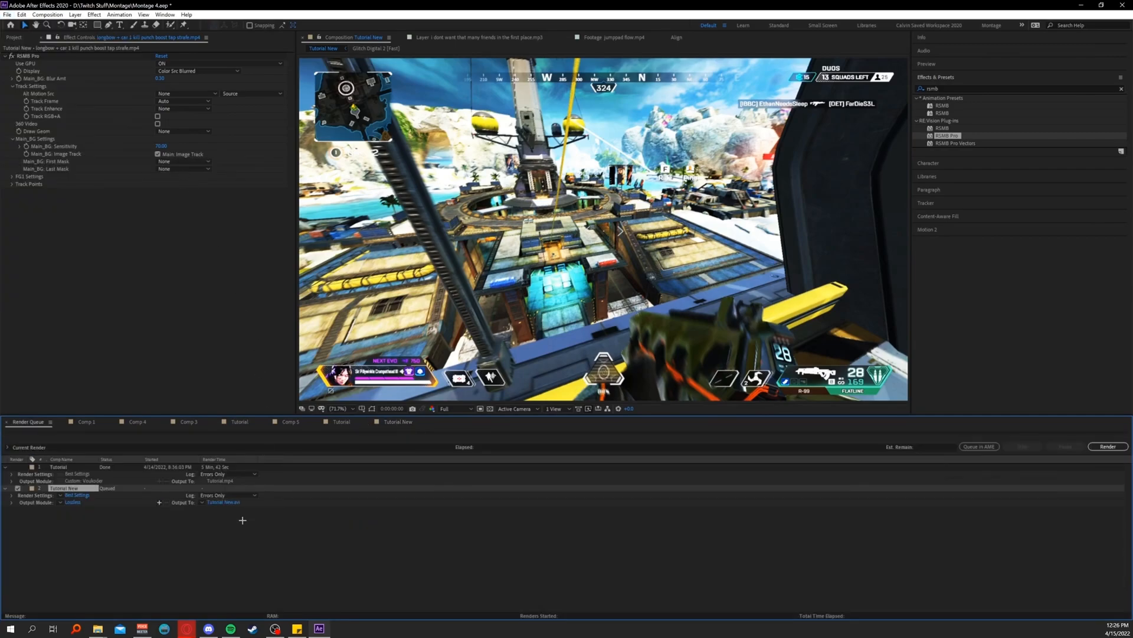
left_click(89, 509)
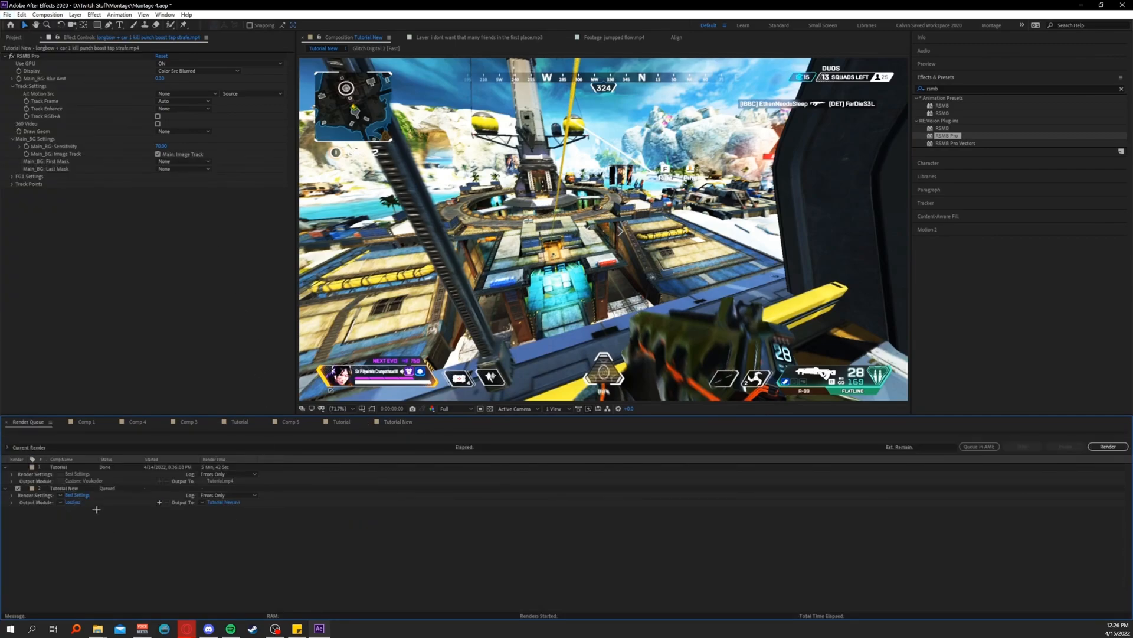
left_click(75, 466)
key("Delete")
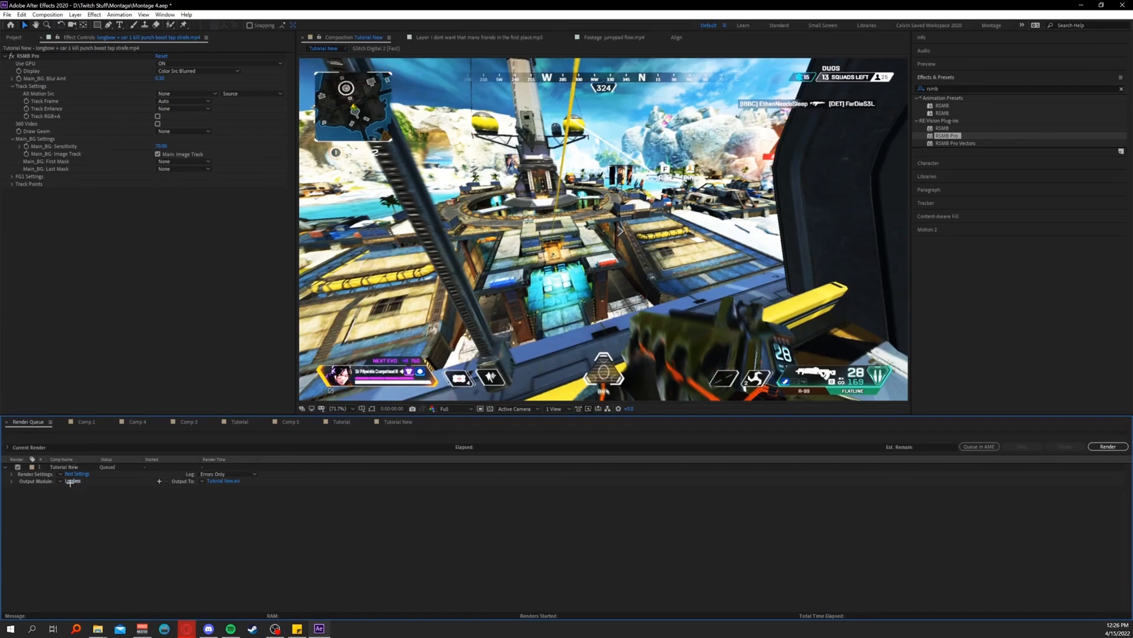
Set the output module format of the Tutorial New render item to Voukoder.
left_click(73, 481)
left_click(691, 194)
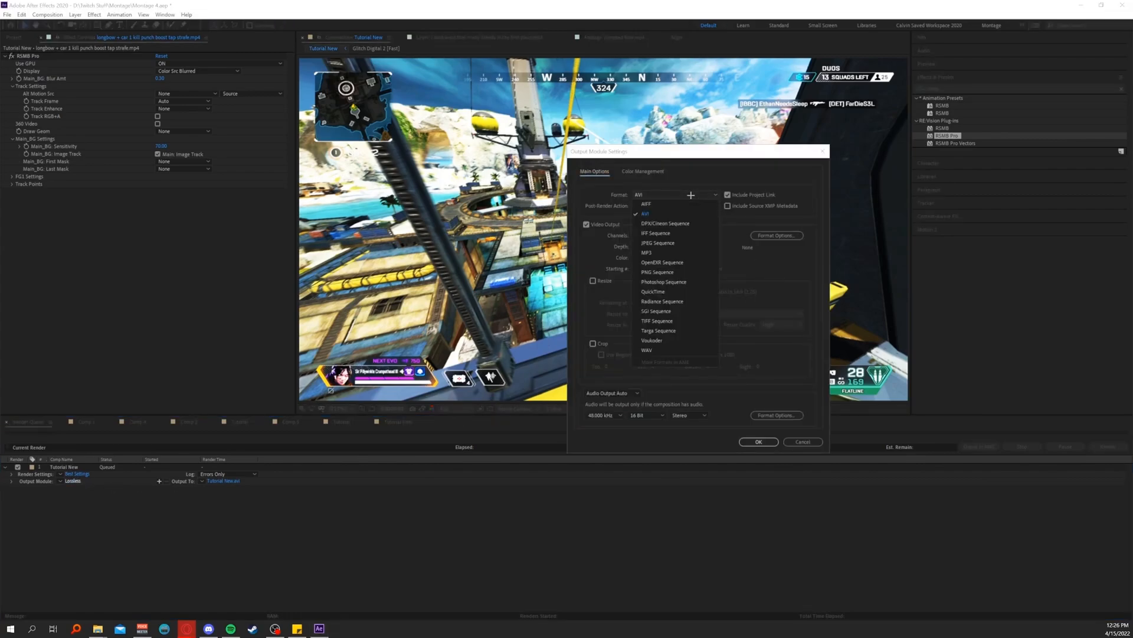
left_click(671, 341)
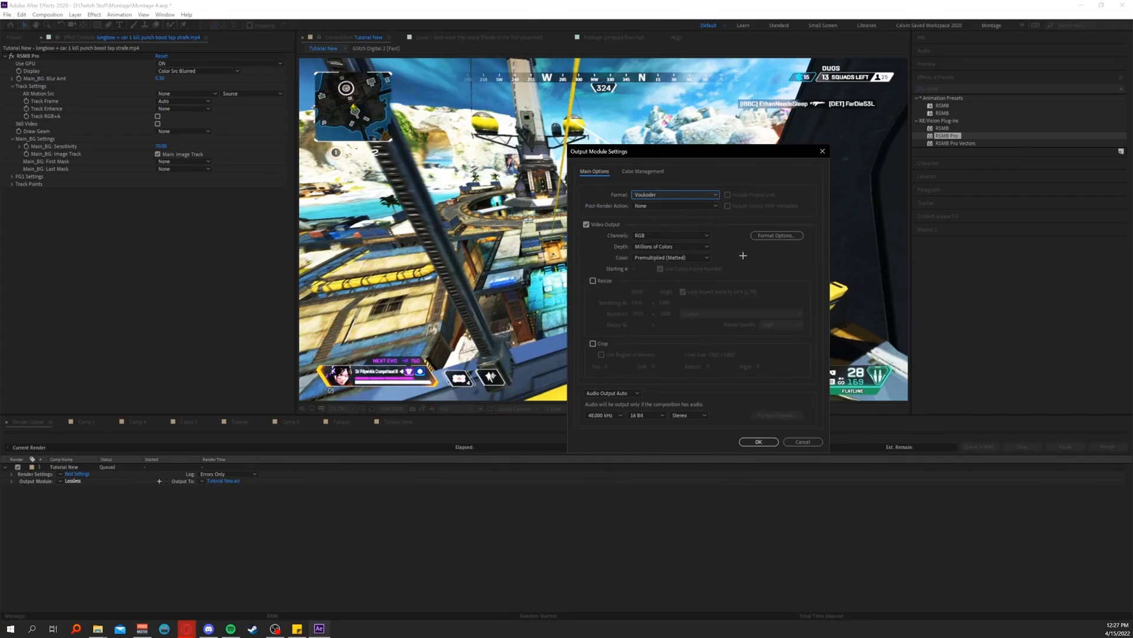
Configure Voukoder's video codec as H.264 (NVIDIA NVENC), apply the Good quality (Recommended) preset, and accept the output module settings.
left_click(775, 236)
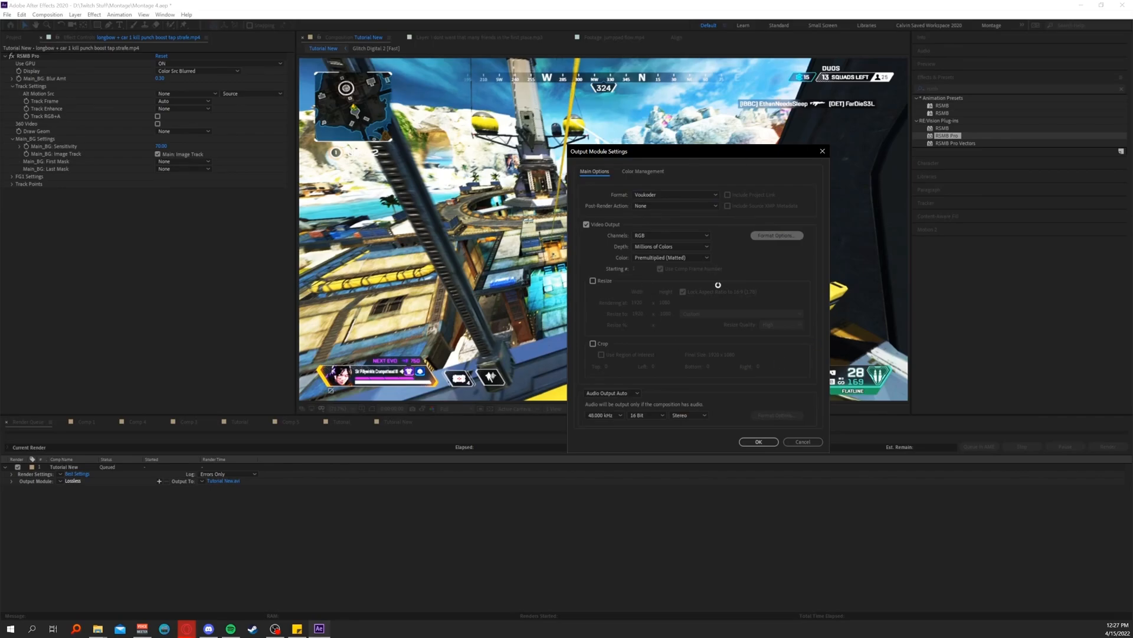
left_click(673, 216)
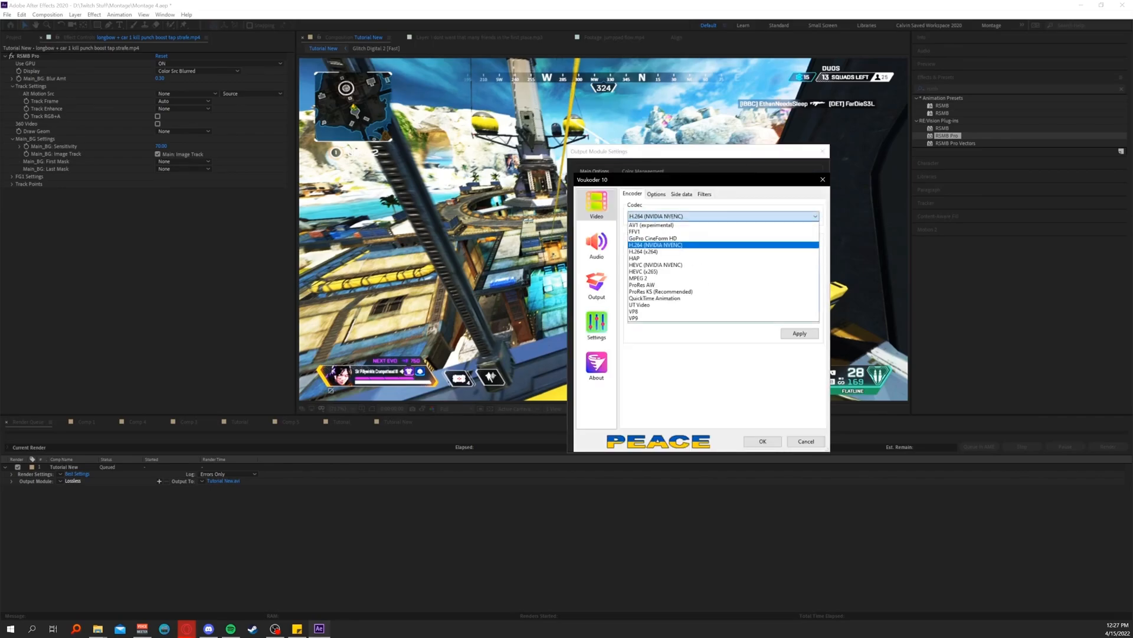
left_click(690, 244)
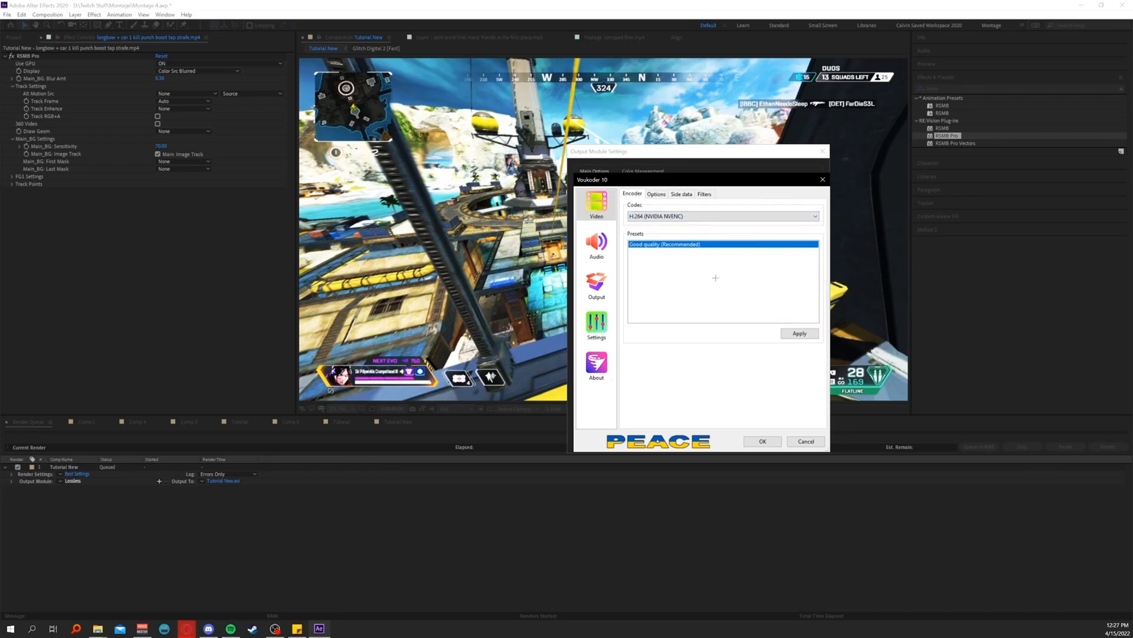
left_click(690, 216)
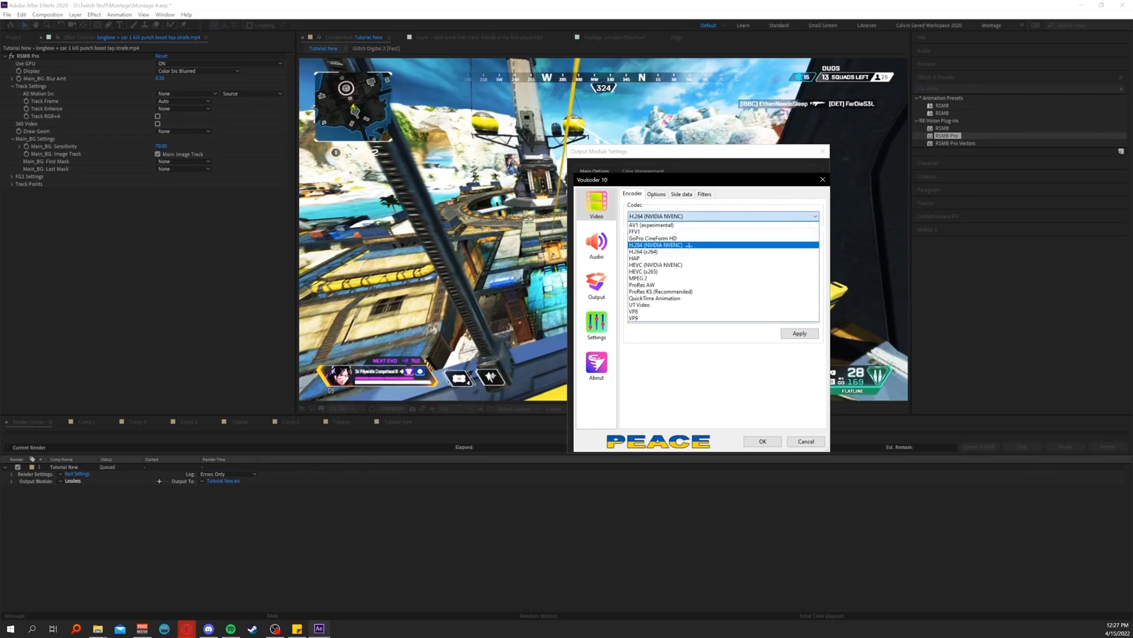
left_click(691, 244)
left_click(799, 333)
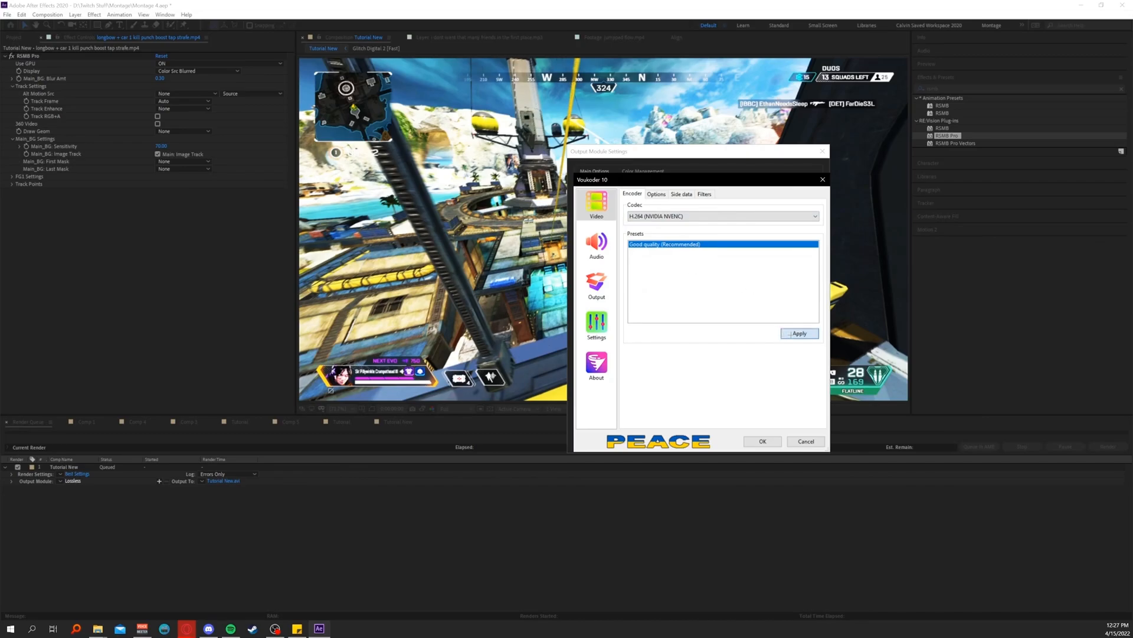
left_click(756, 315)
left_click(763, 441)
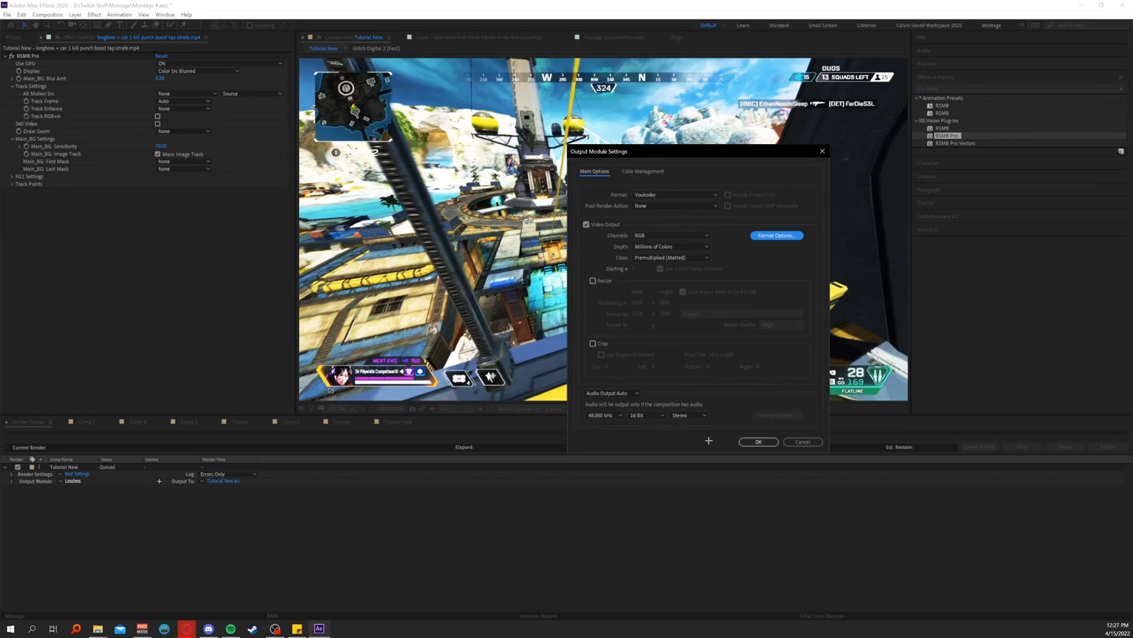
left_click(758, 441)
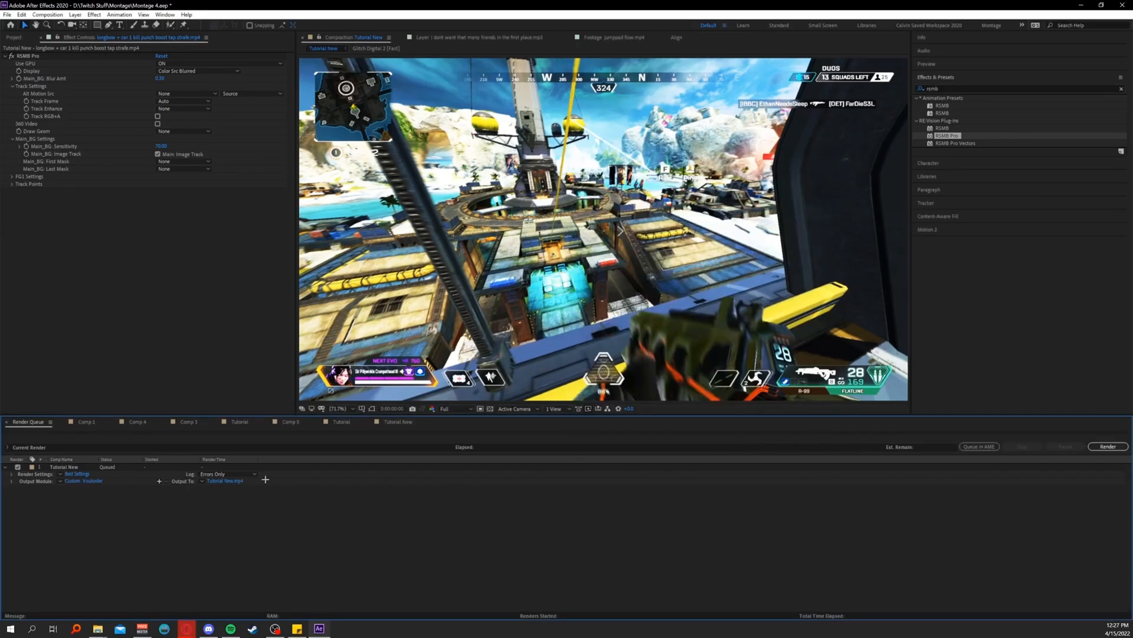
Set the output file to Tutorial New.mp4 in the Montage Eerie folder and start the render.
left_click(236, 481)
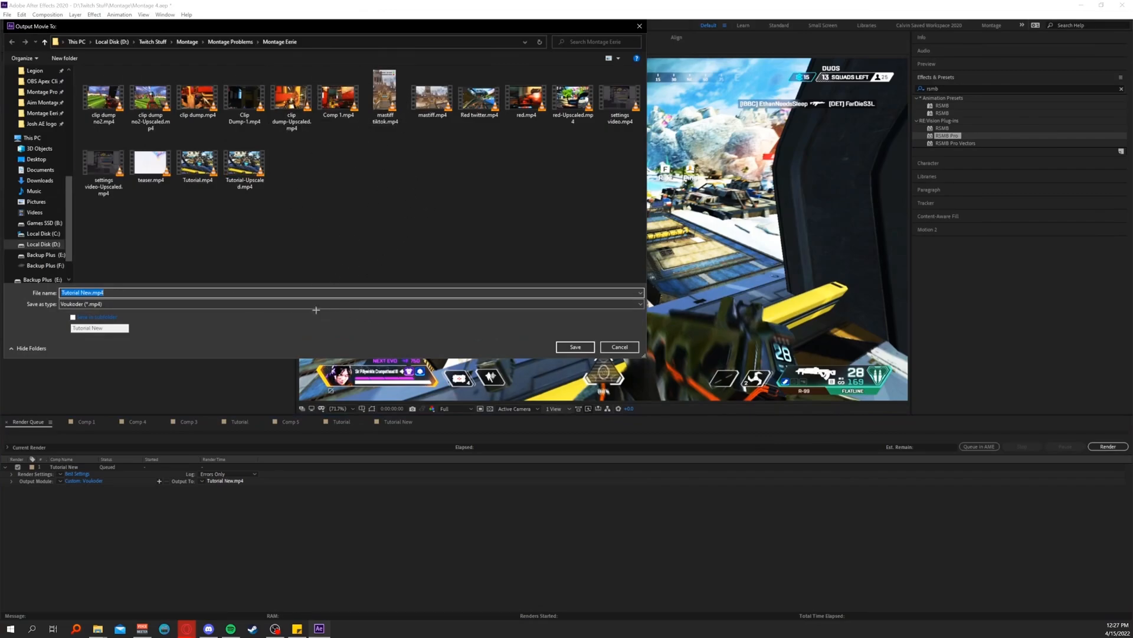
left_click(573, 347)
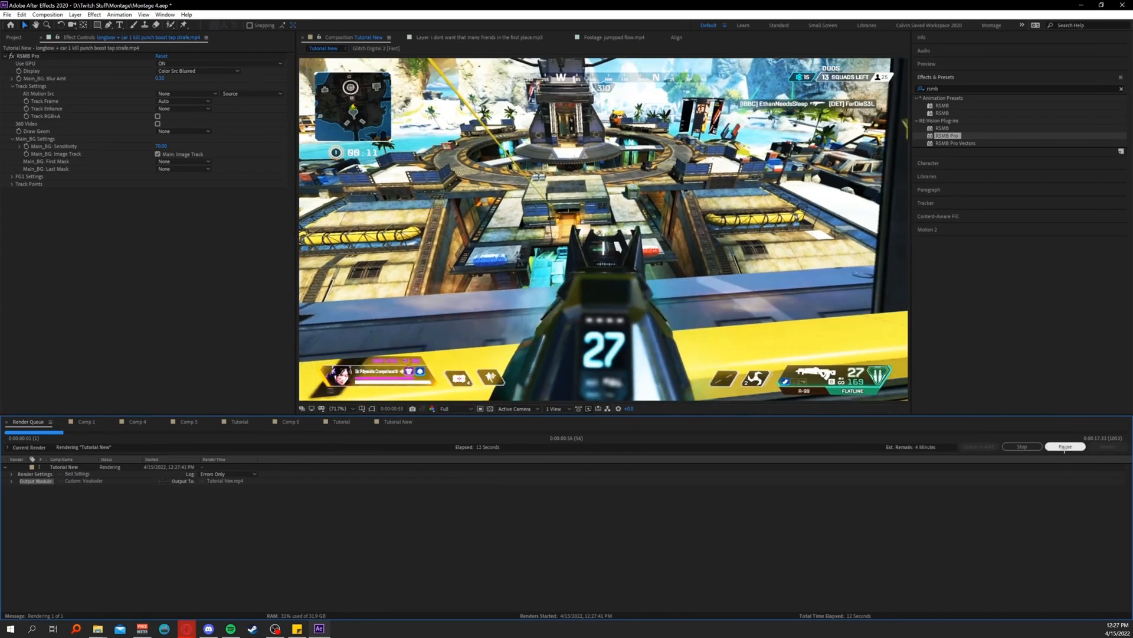
In File Explorer, send Tutorial.mp4 from the Montage Eerie folder to CTT_Upscaler_2.0.cmd.
double_click(1066, 295)
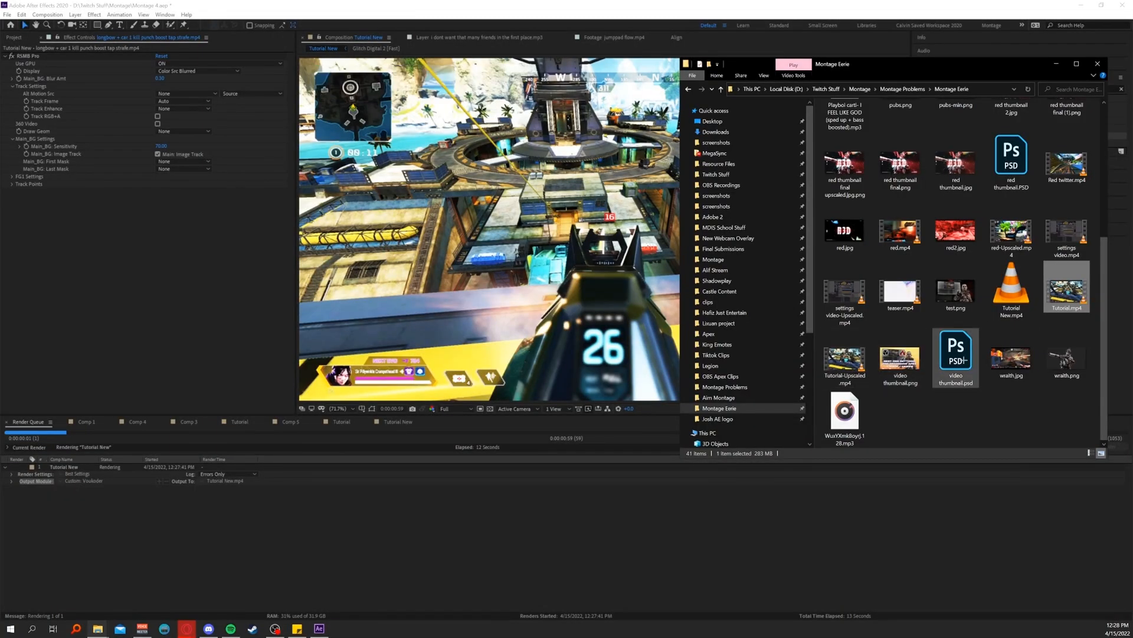
right_click(1075, 302)
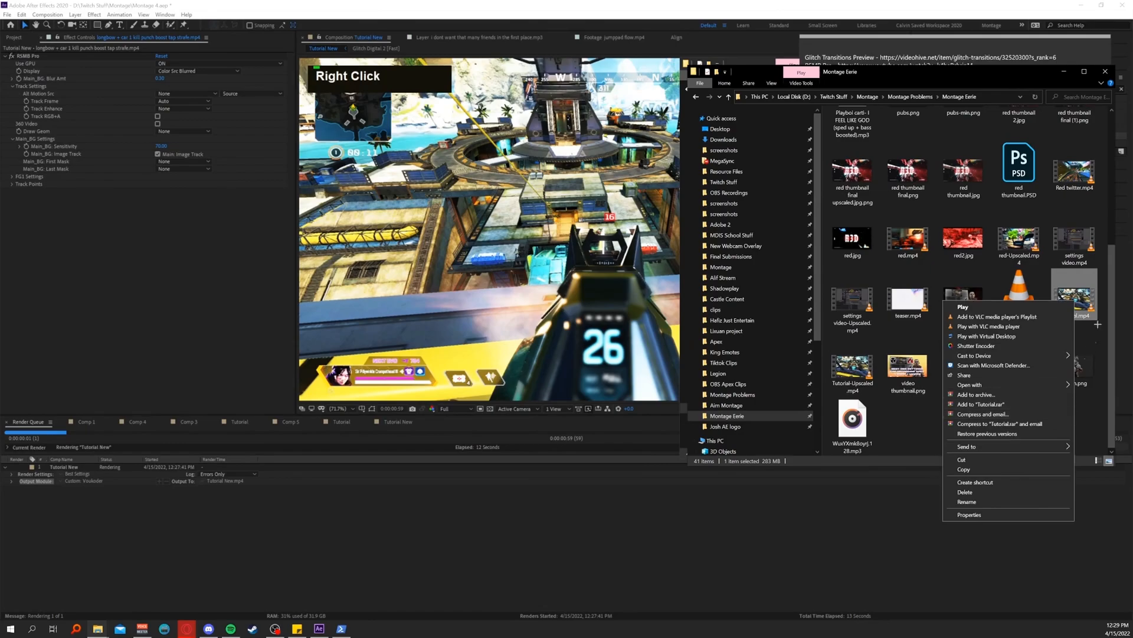
right_click(1084, 304)
right_click(1073, 297)
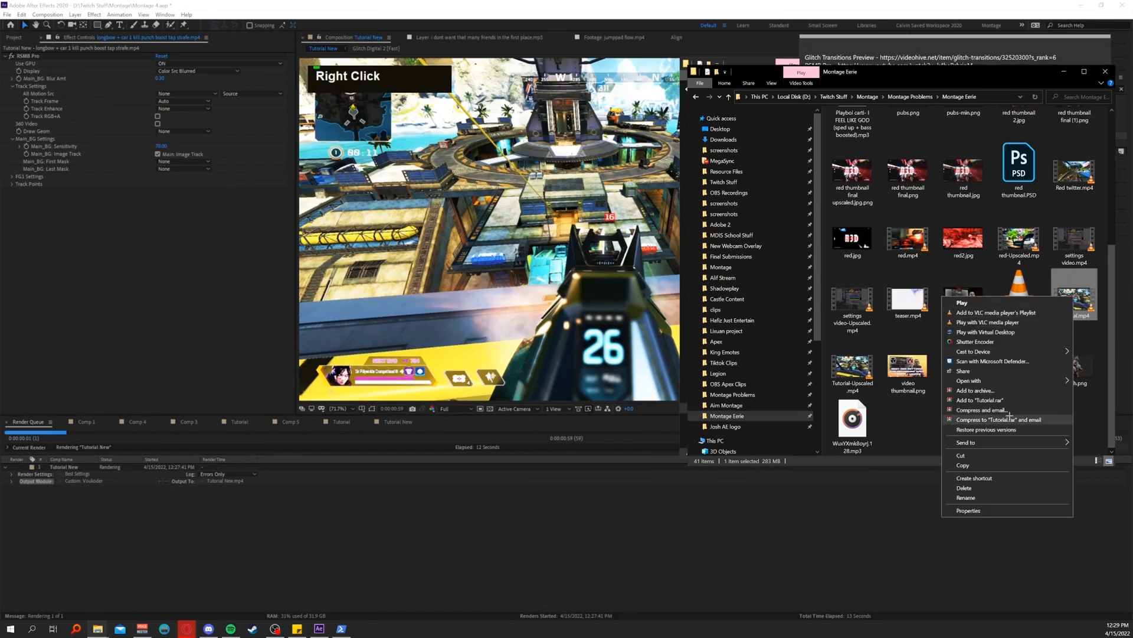
mouse_move(987, 441)
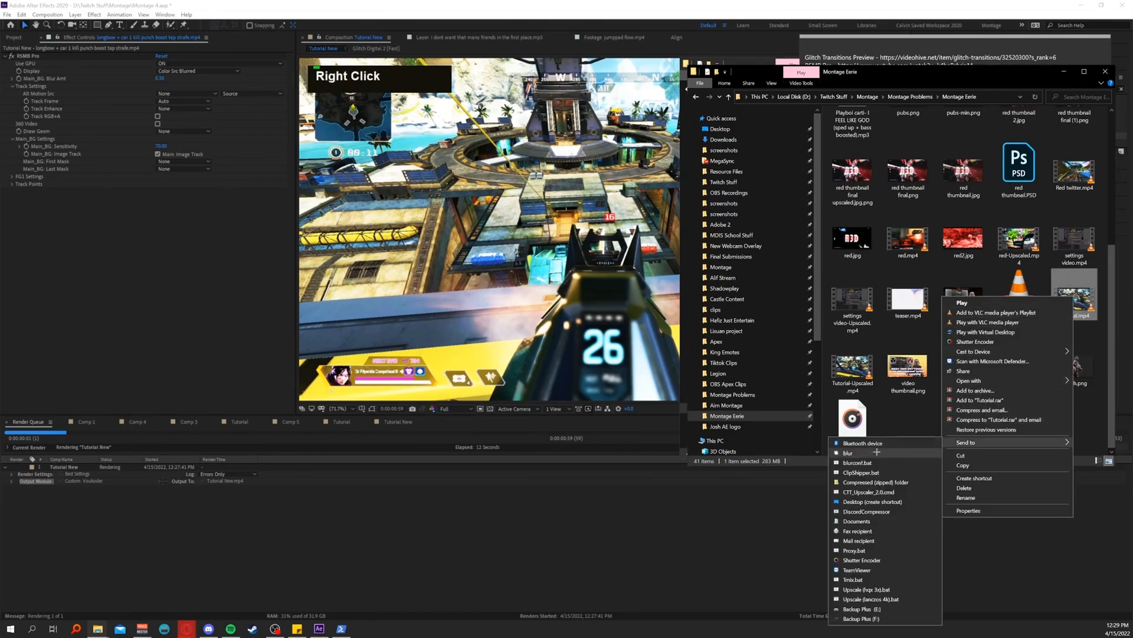
left_click(876, 493)
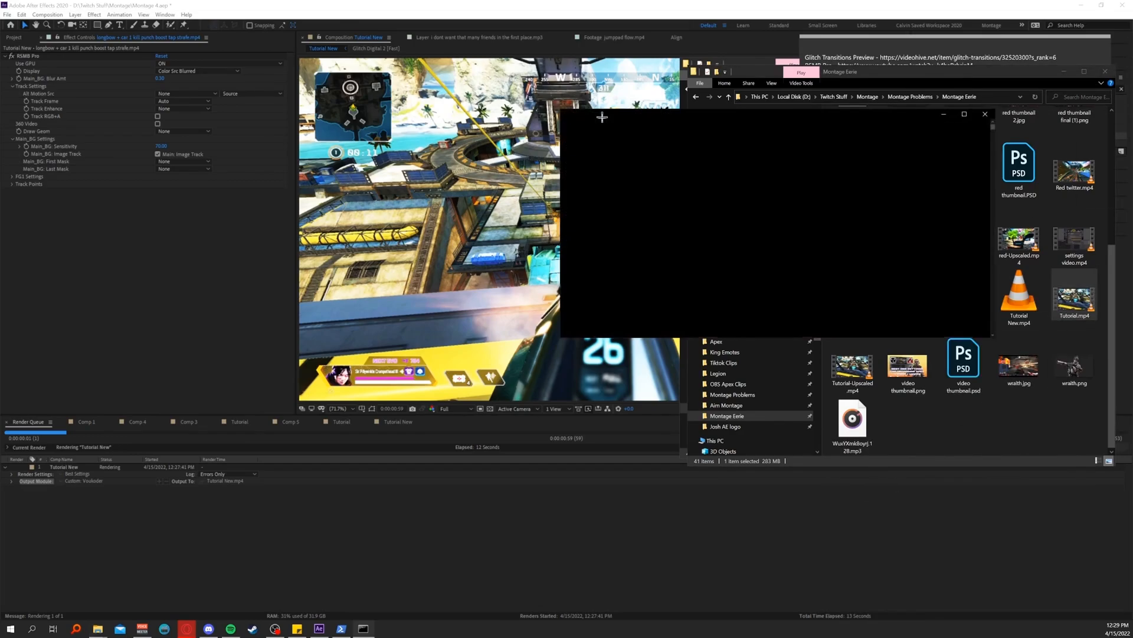
Review the upscaler's output, agree to overwrite Tutorial-Upscaled.mp4, and close the upscaler window during encoding.
scroll(796, 283, "down", 3)
scroll(797, 282, "up", 3)
scroll(796, 283, "up", 5)
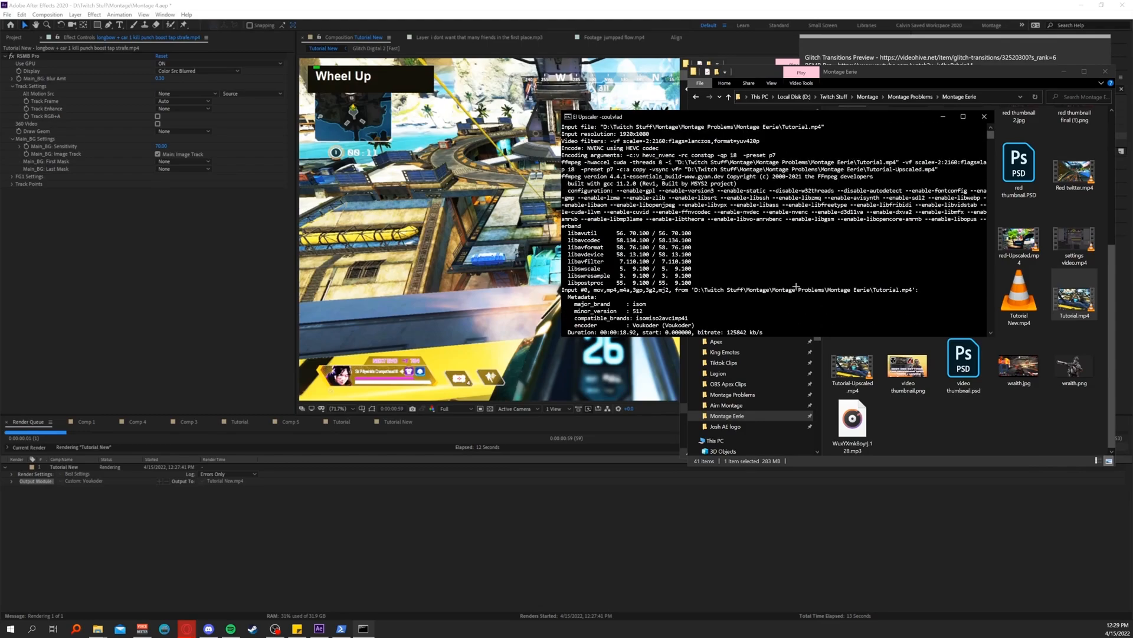
scroll(797, 283, "down", 7)
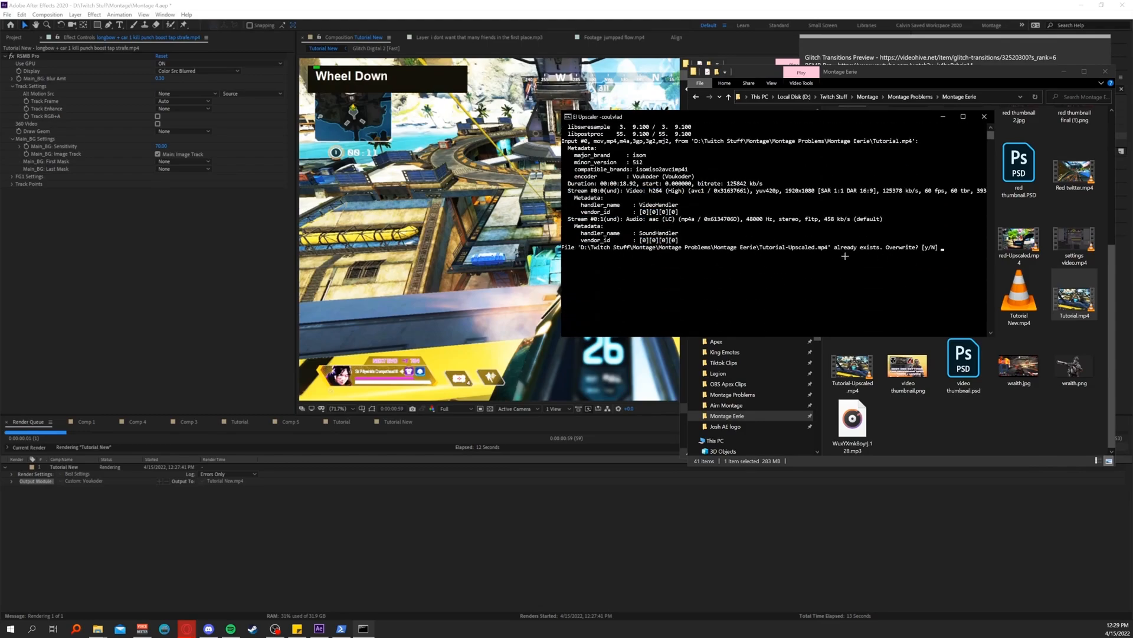
type("y")
key("Return")
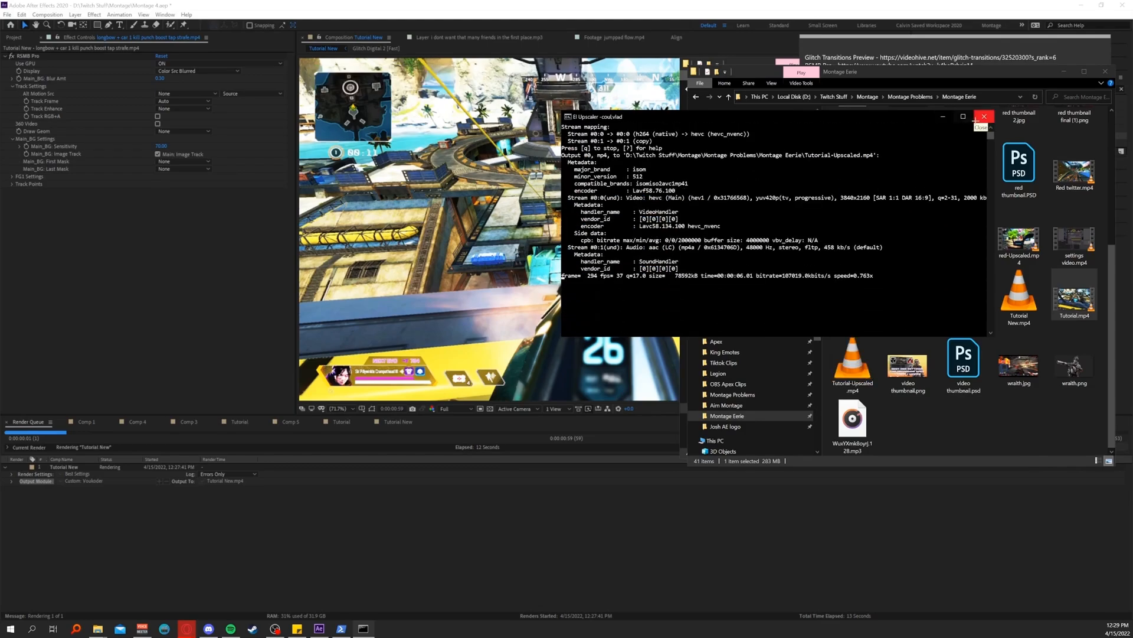
left_click(984, 116)
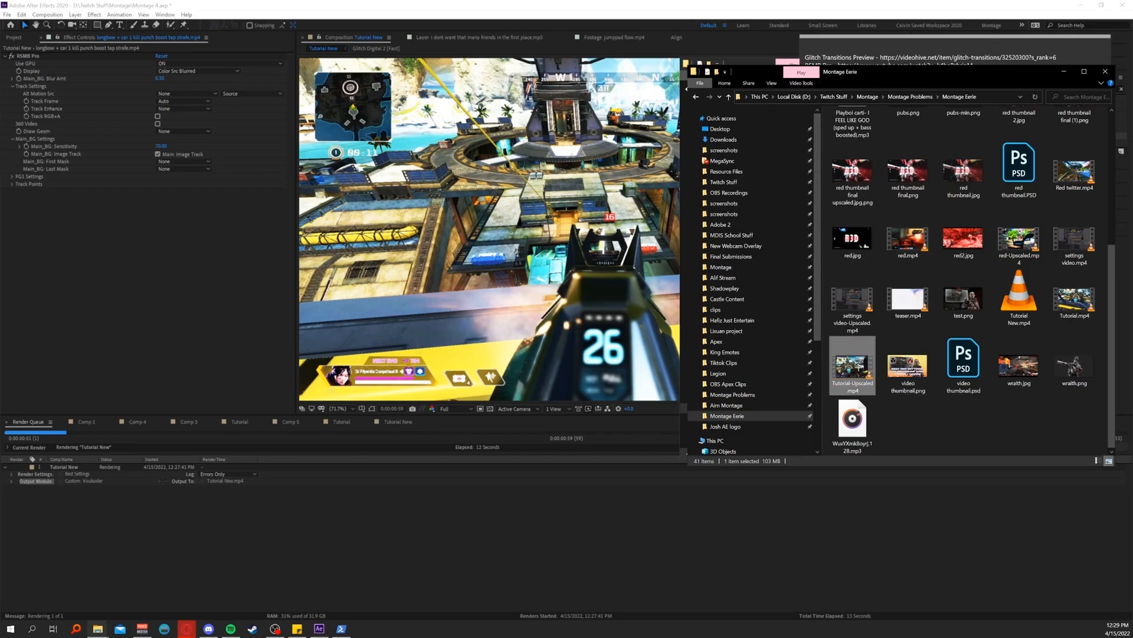
Play Tutorial-Upscaled.mp4 in VLC, pause it, and toggle full screen to check the upscaled quality.
double_click(852, 361)
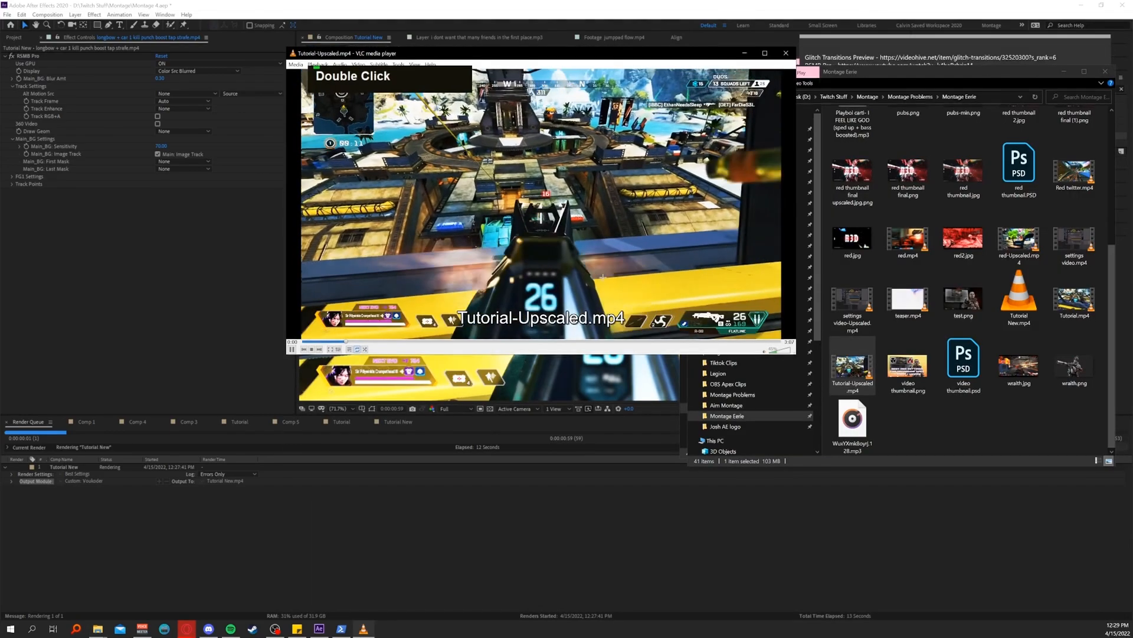
key("space")
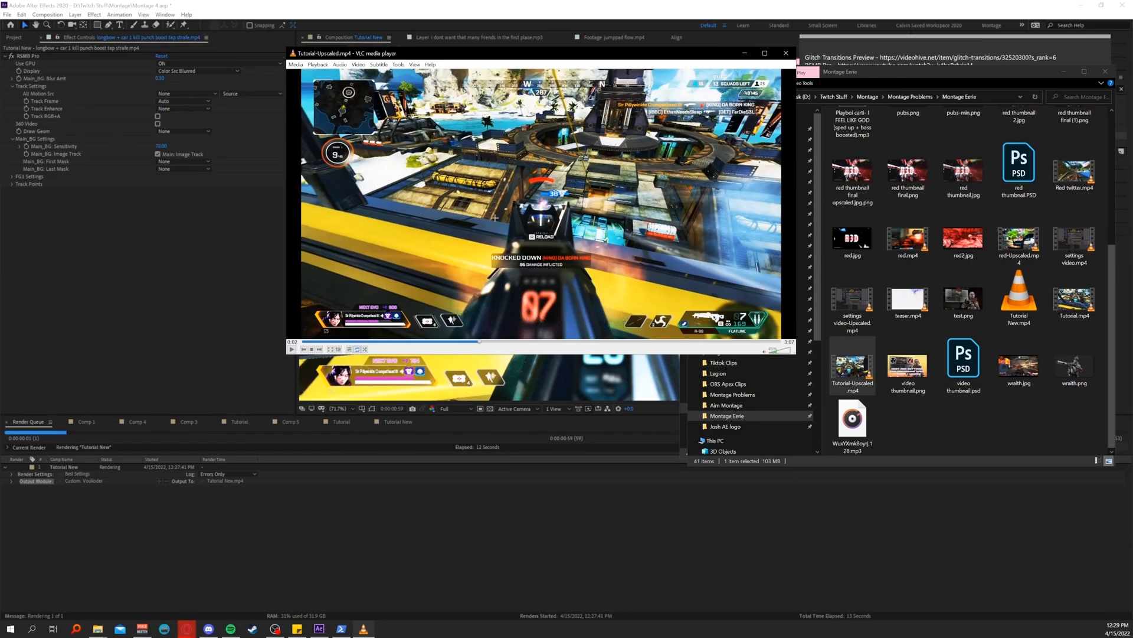
double_click(598, 194)
double_click(598, 195)
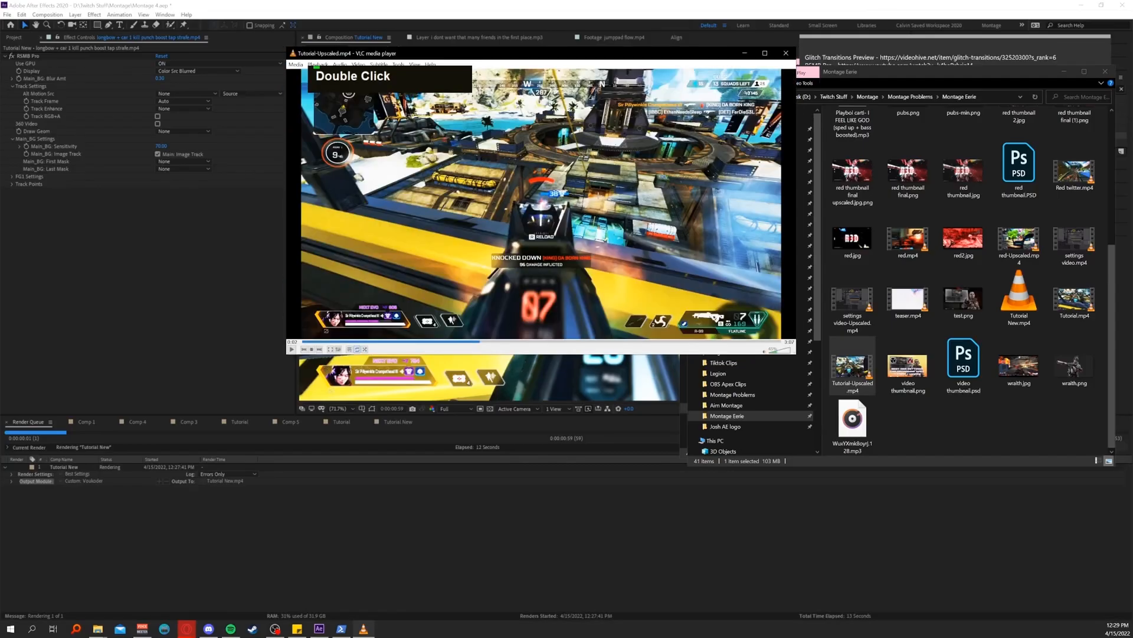